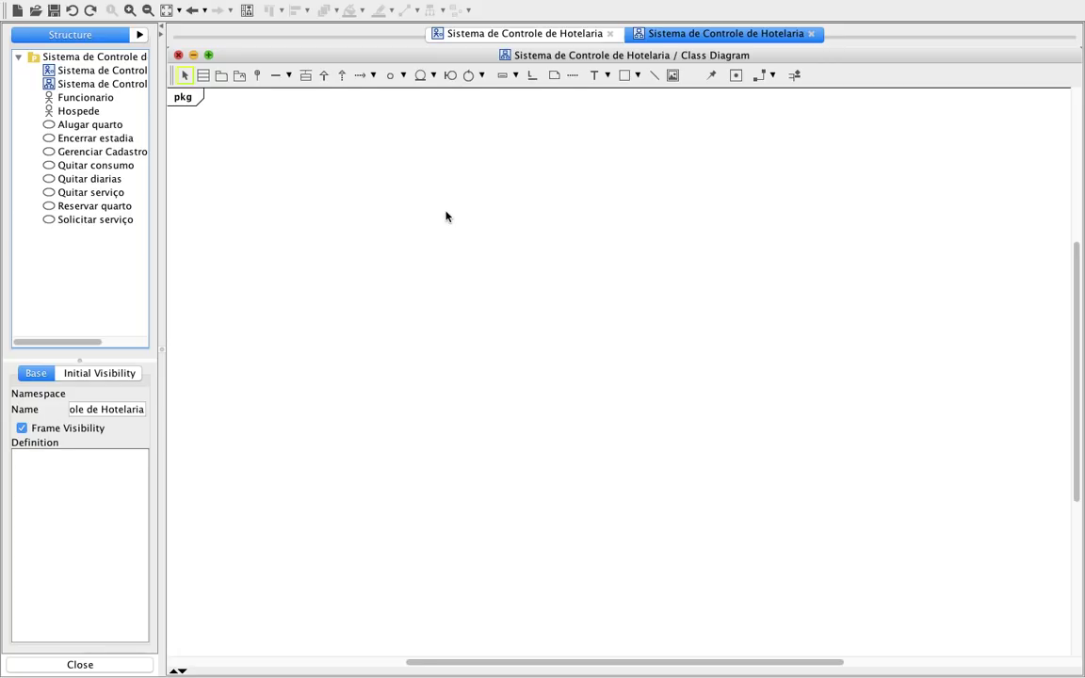
Examine the actors and use cases in the hotel system's use case diagram and return to the class diagram
left_click(533, 34)
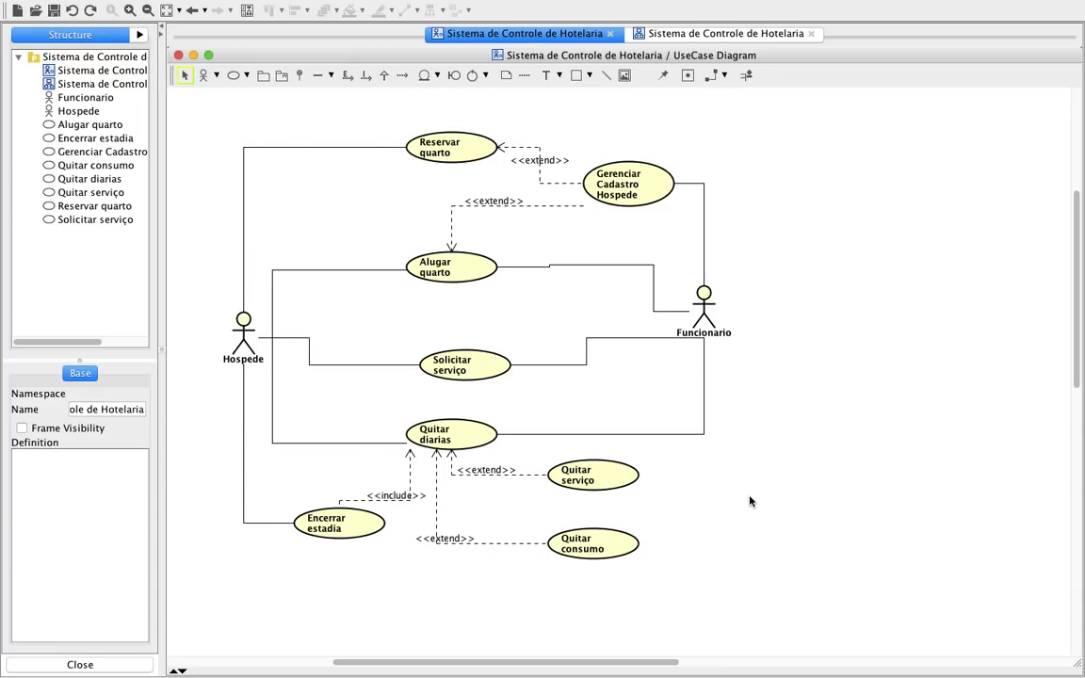
mouse_move(684, 309)
left_click(663, 34)
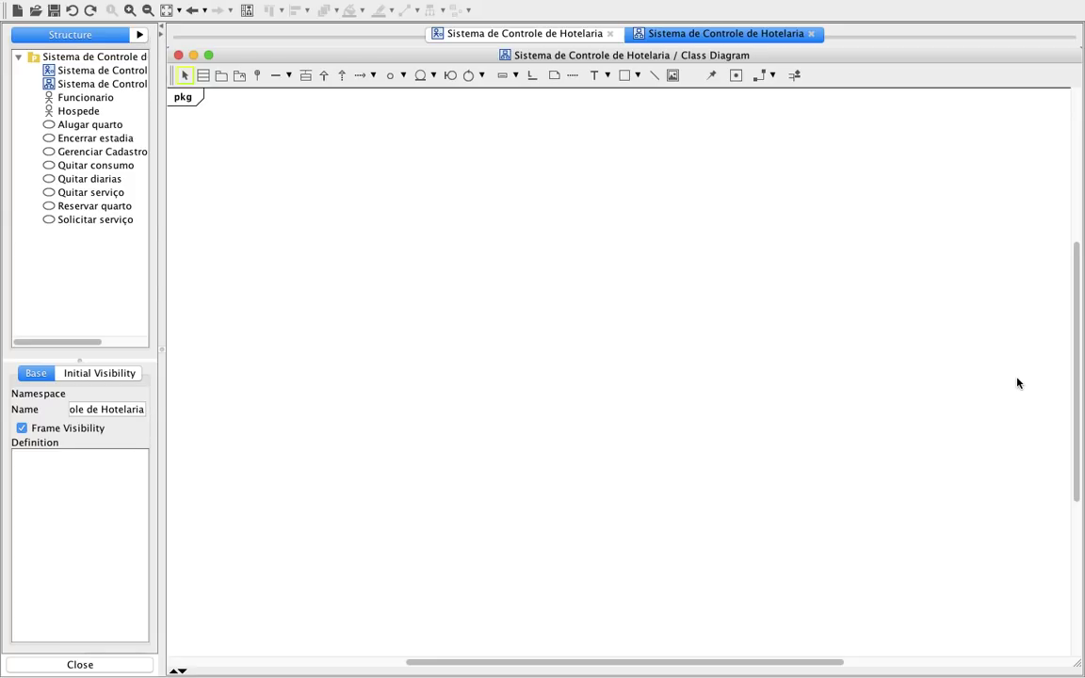
Add a class named quarto in the upper middle of the empty class diagram
left_click(204, 75)
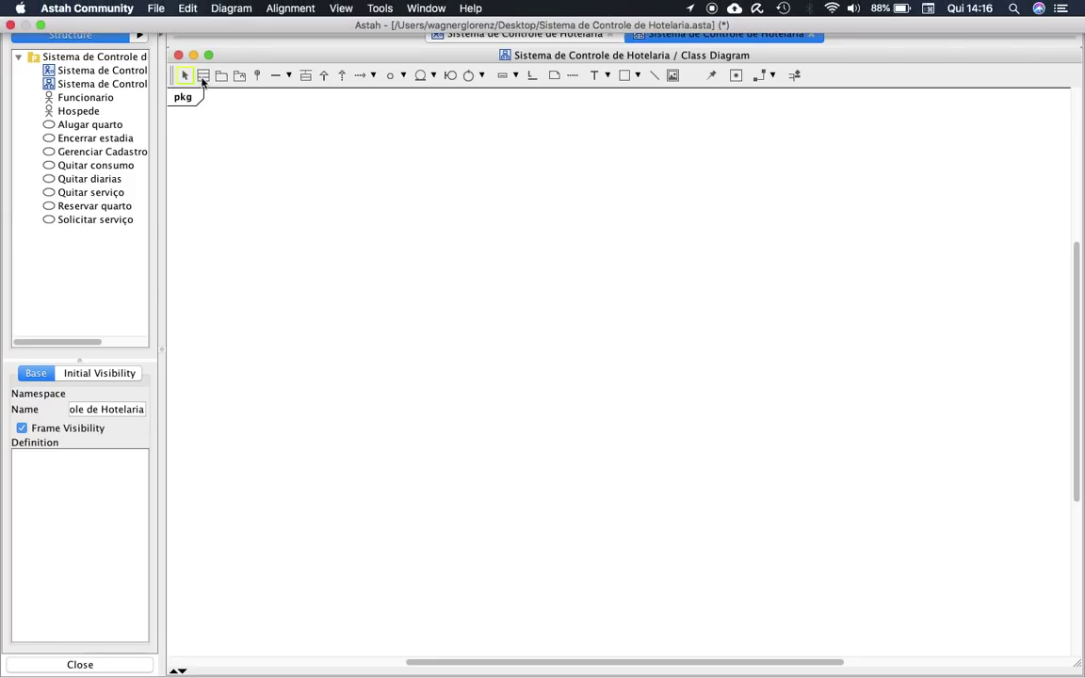
left_click(470, 264)
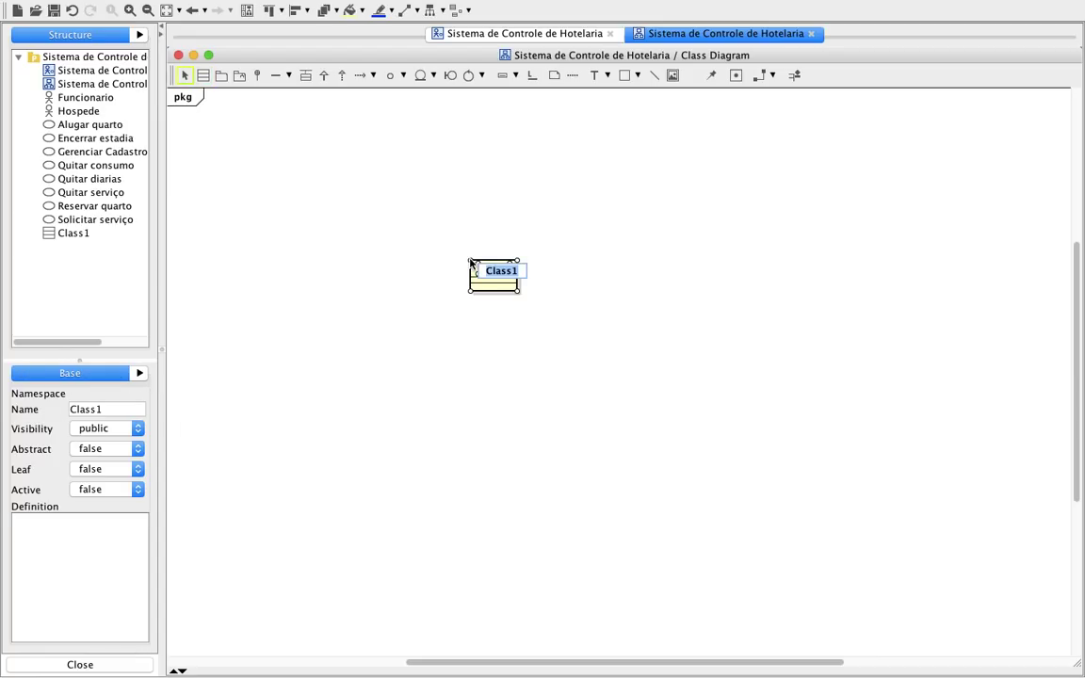
type("Q")
type("uart")
type("o")
key("Return")
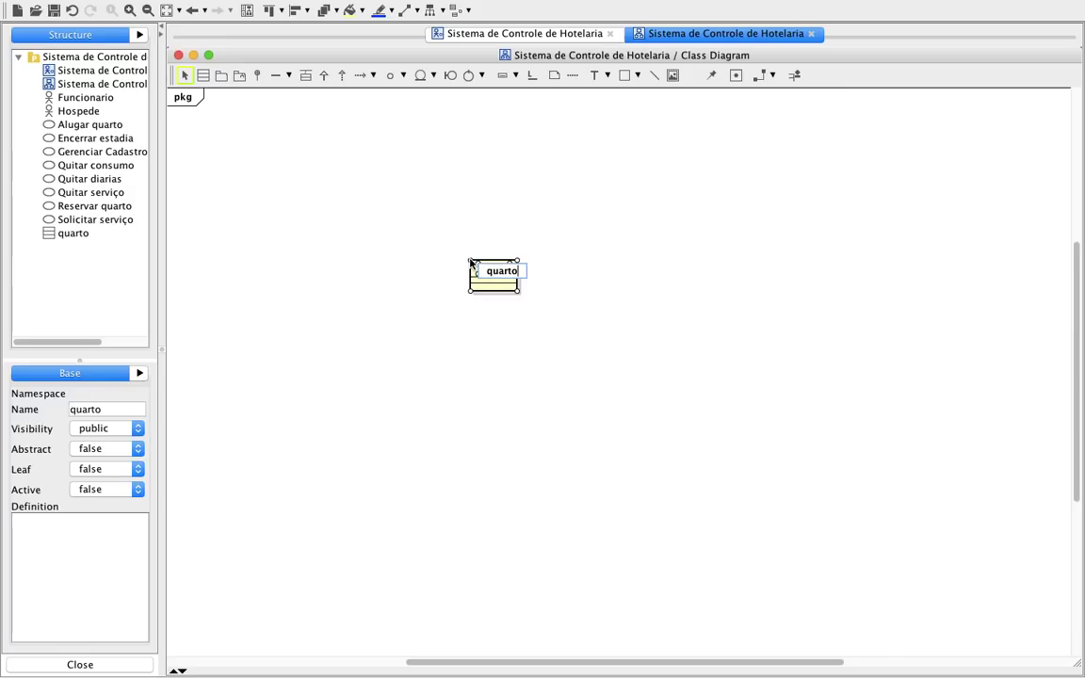
left_click(644, 282)
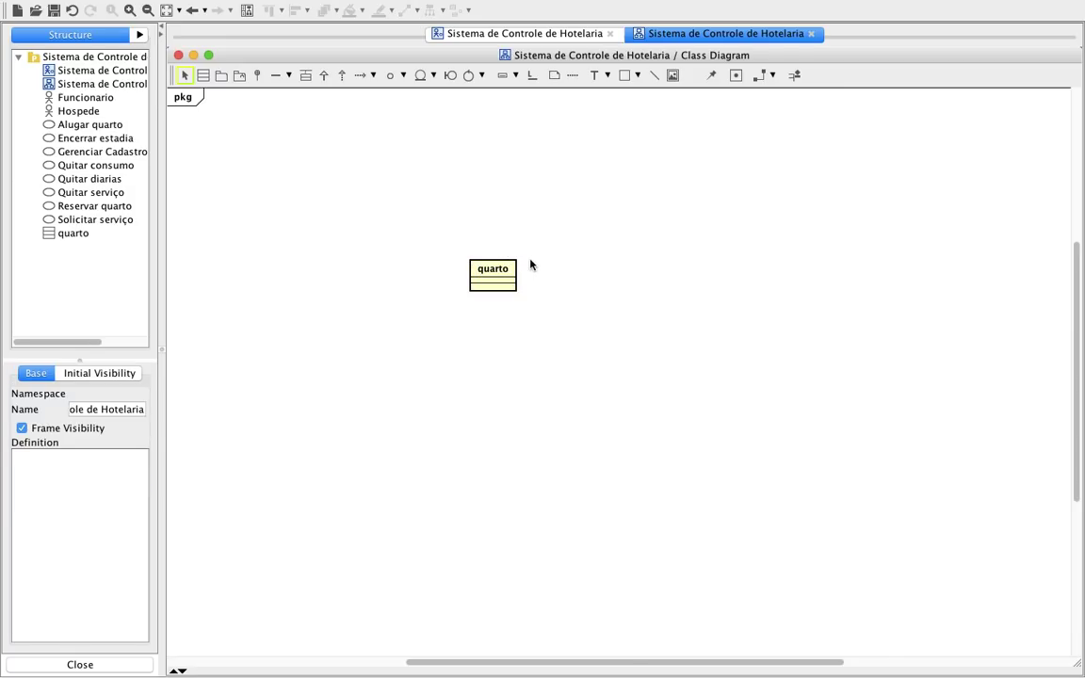
Add a class named funcionario to the left of quarto and align it level with quarto
left_click(202, 74)
left_click(278, 293)
type("funcionario")
key("Return")
left_click(430, 384)
left_click_drag(318, 294, 312, 269)
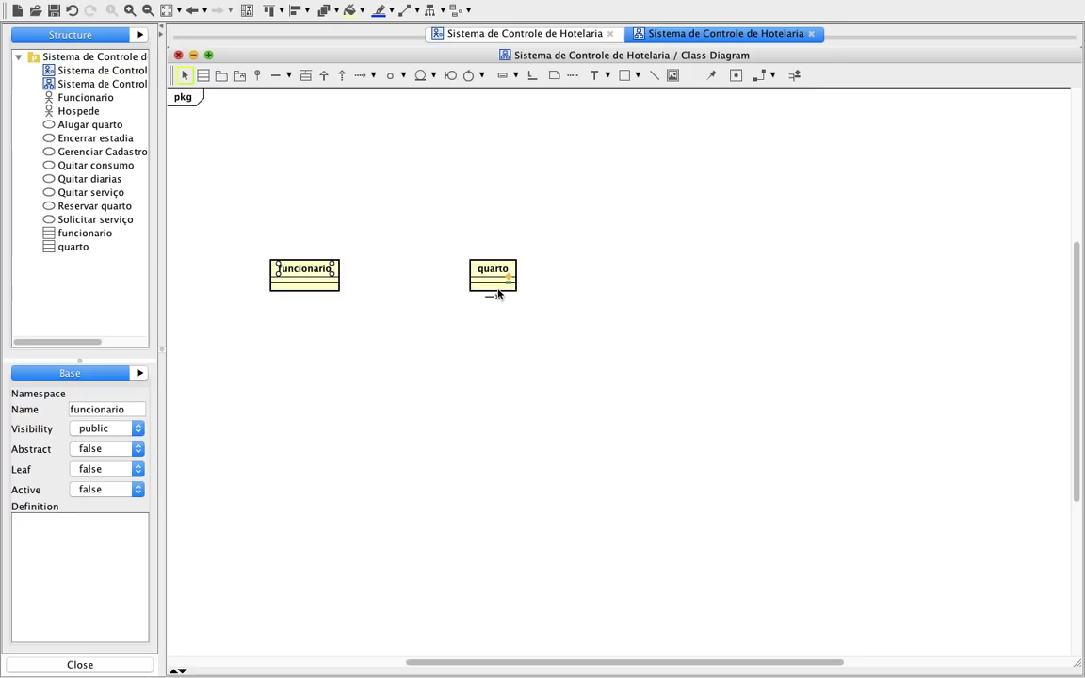
Add a class named categoria to the right of quarto and align it in the same row
left_click(203, 76)
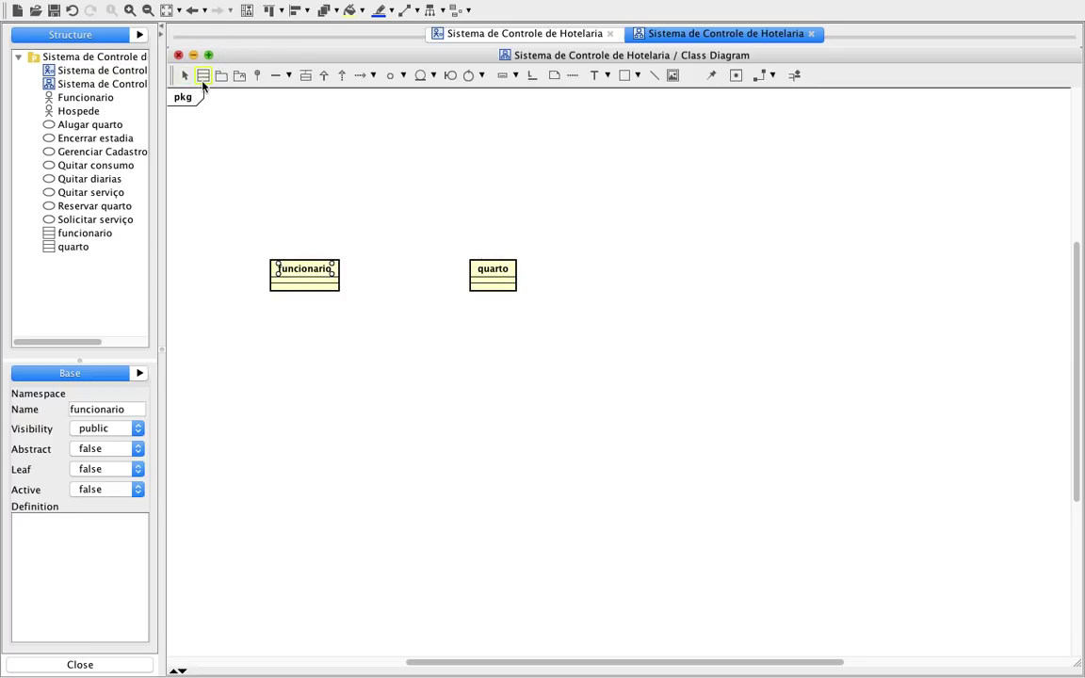
left_click(635, 275)
type("categoria")
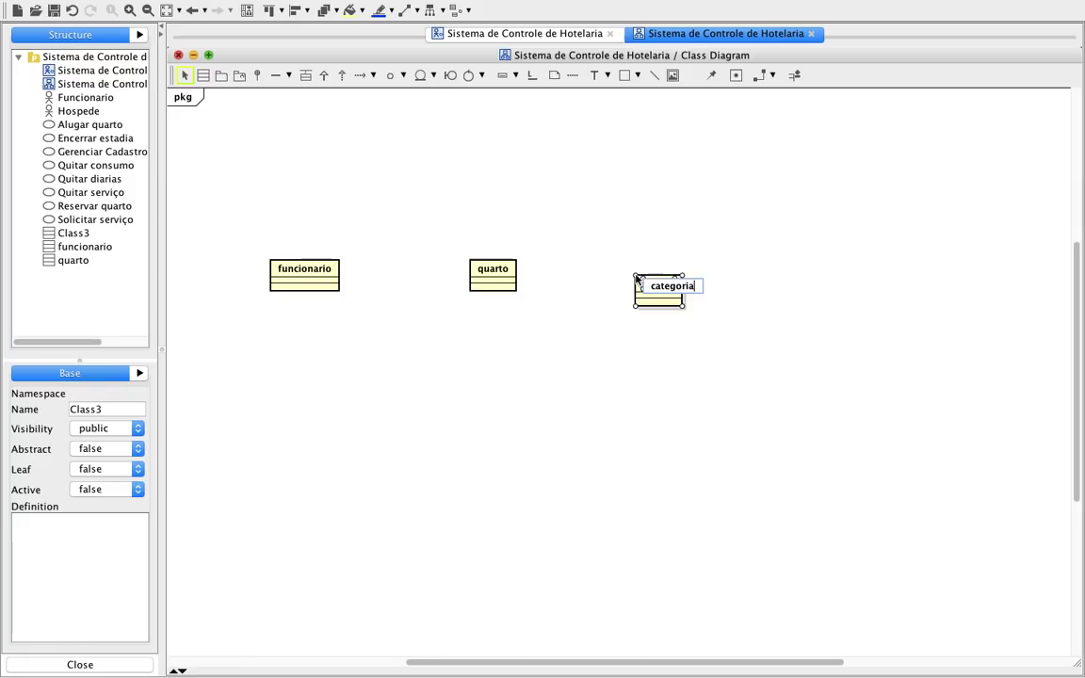
key("Return")
left_click(758, 281)
left_click_drag(649, 287, 649, 274)
left_click(521, 188)
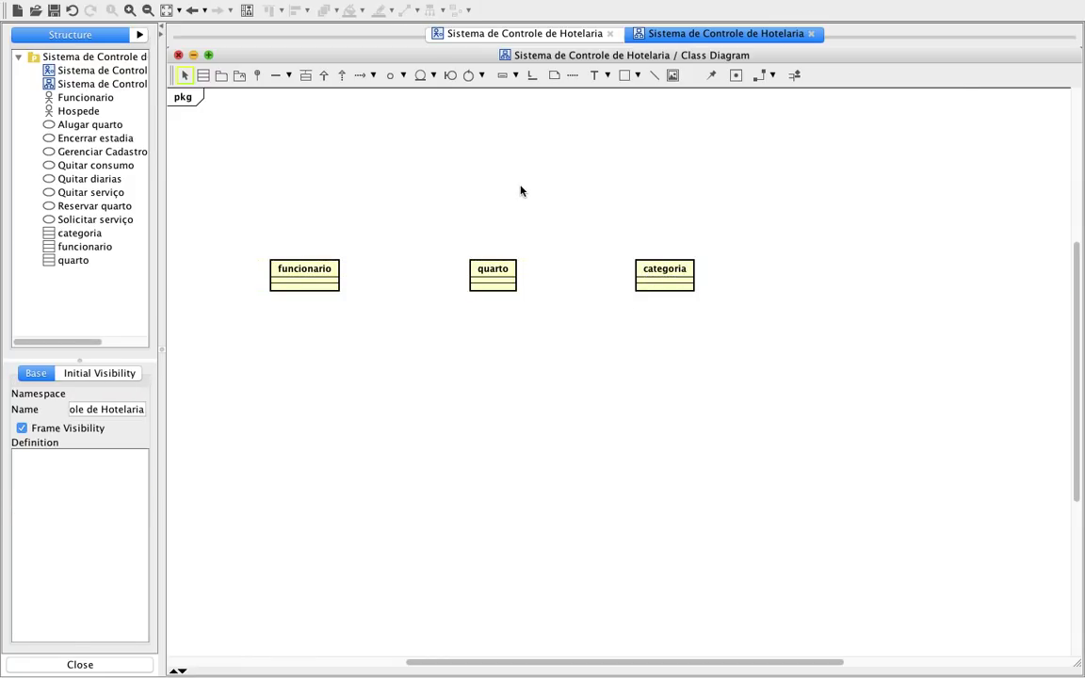
Add a class named aluga below and slightly to the right of funcionario
left_click(203, 75)
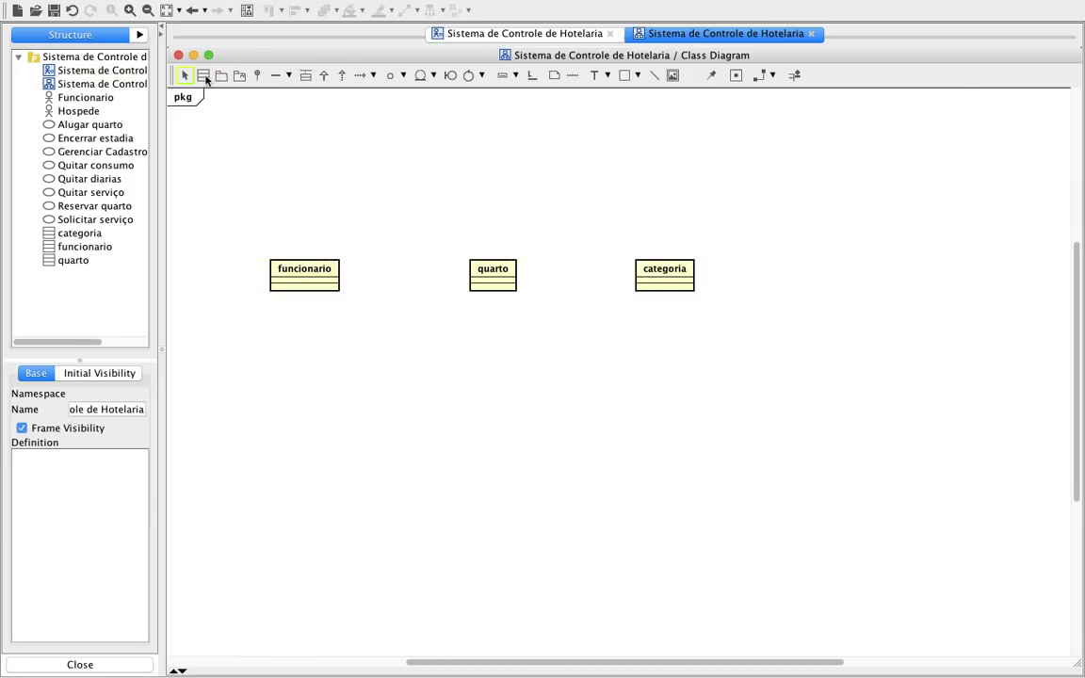
left_click(326, 371)
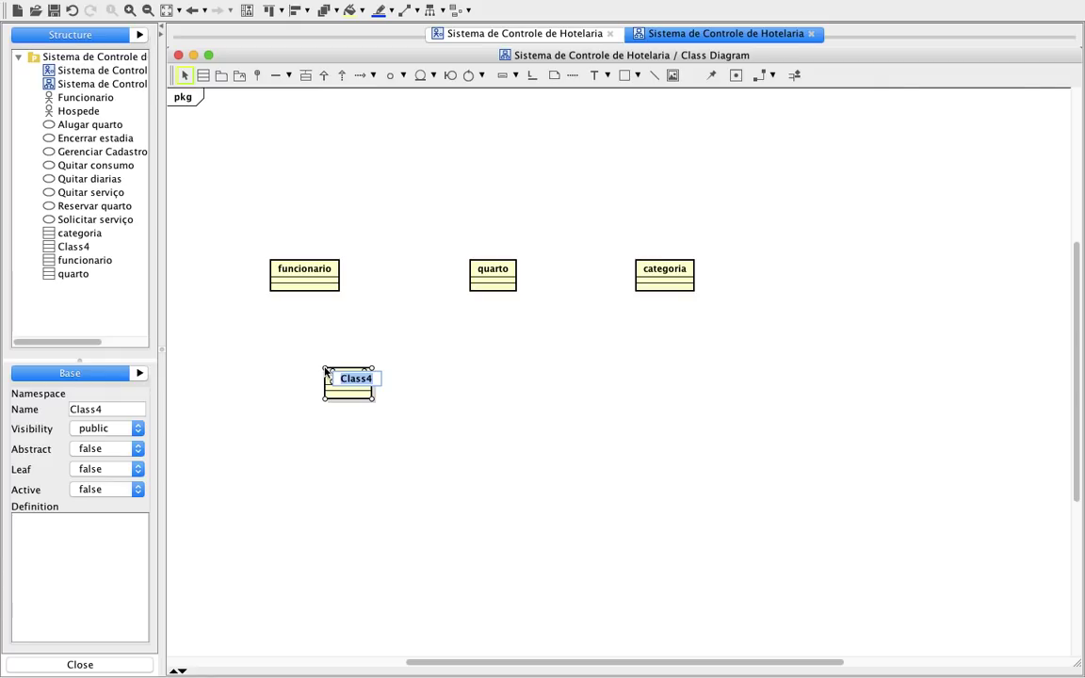
type("aluga")
left_click(545, 380)
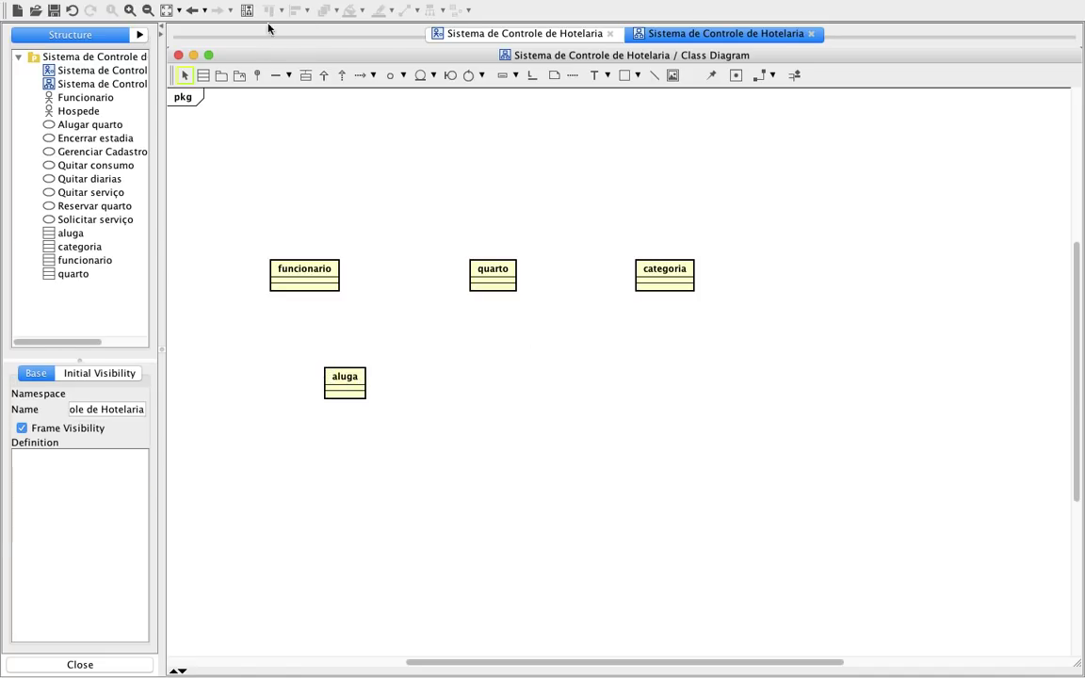
Add a class named ocupa below quarto and align it level with aluga
left_click(203, 81)
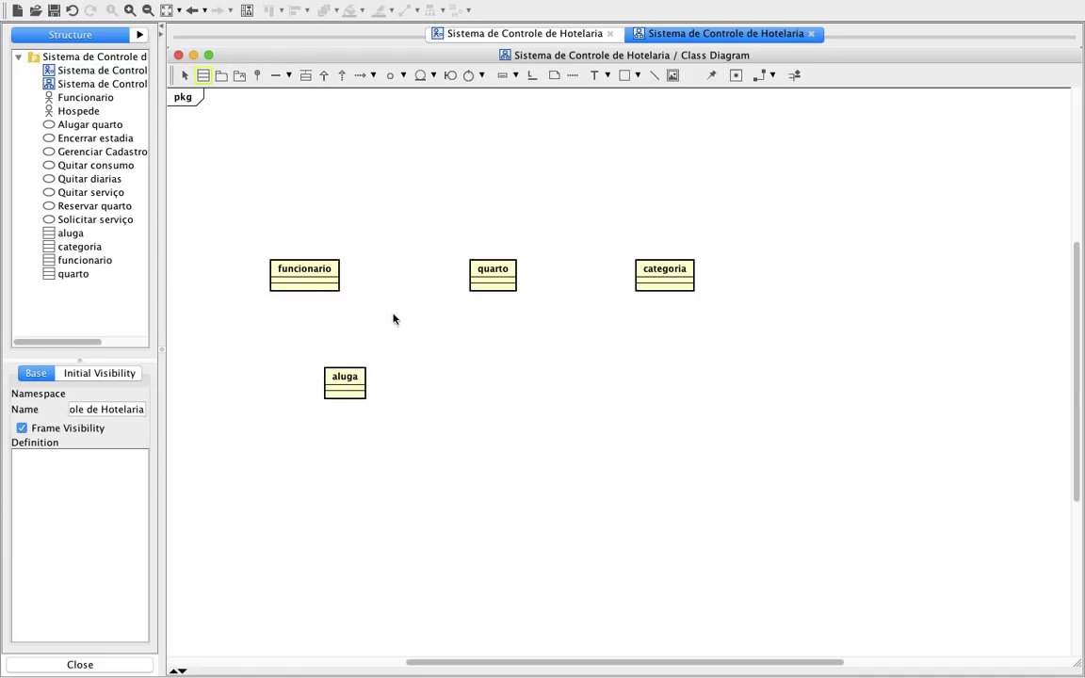
left_click(470, 387)
type("ocupa")
key("Return")
left_click(681, 391)
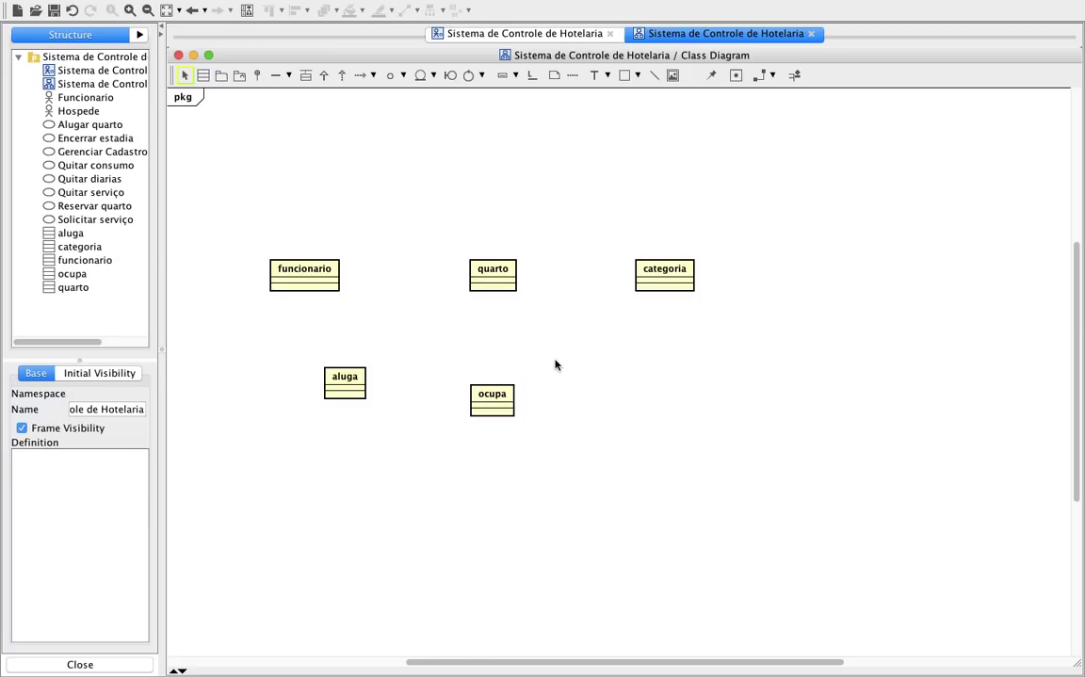
left_click_drag(483, 388, 490, 378)
left_click(617, 430)
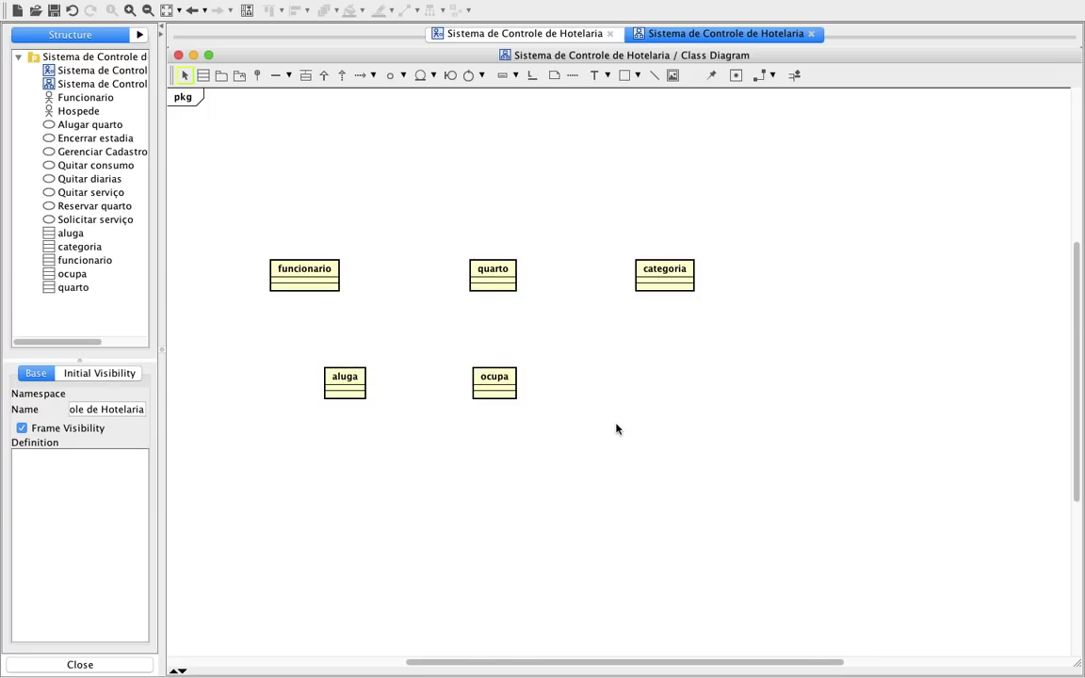
Add a class named diaria below aluga, starting a third row of classes
mouse_move(501, 385)
mouse_move(347, 384)
left_click(203, 76)
left_click(278, 484)
type("diaria")
key("Return")
left_click(499, 439)
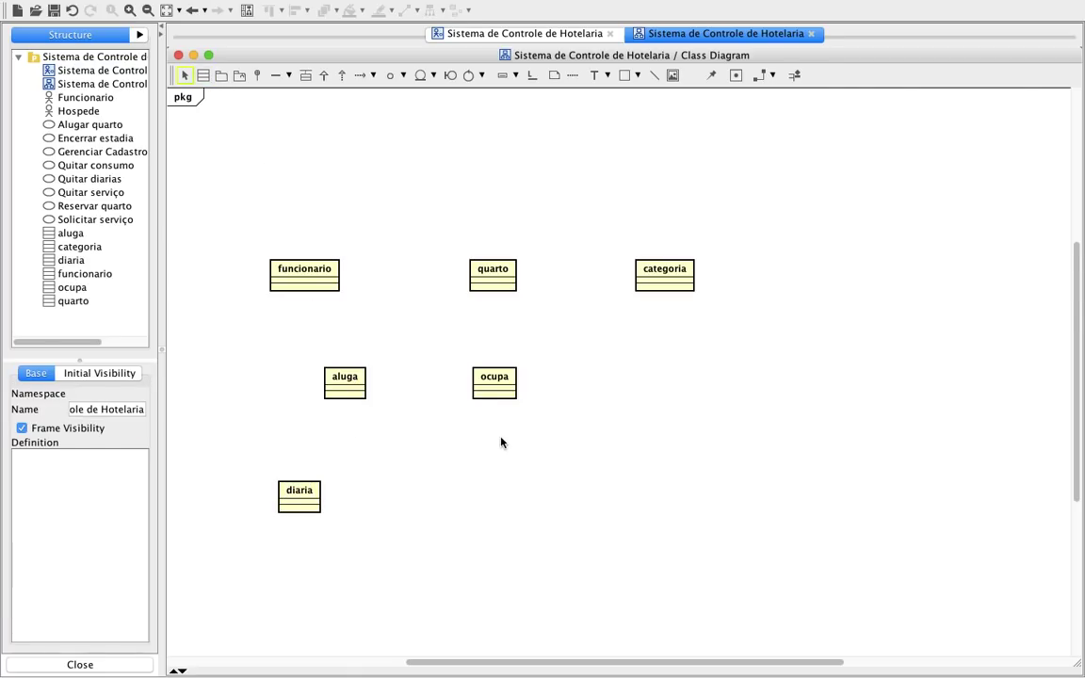
Add a class named hospode to the right of diaria, below ocupa
left_click(203, 76)
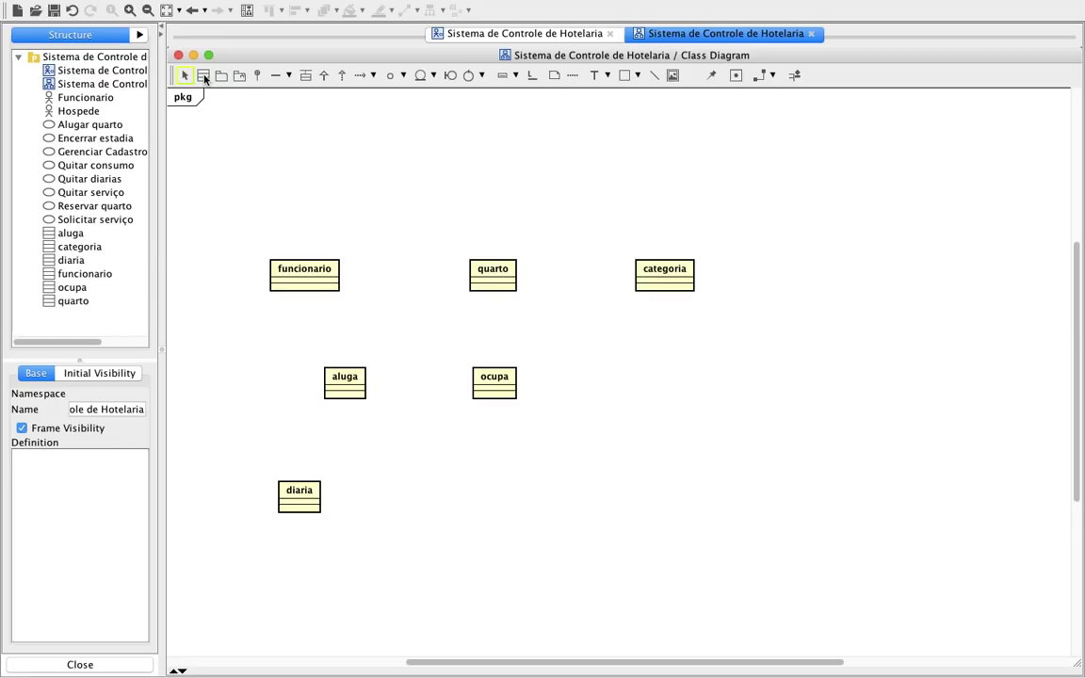
left_click(433, 492)
type("hospode")
key("Return")
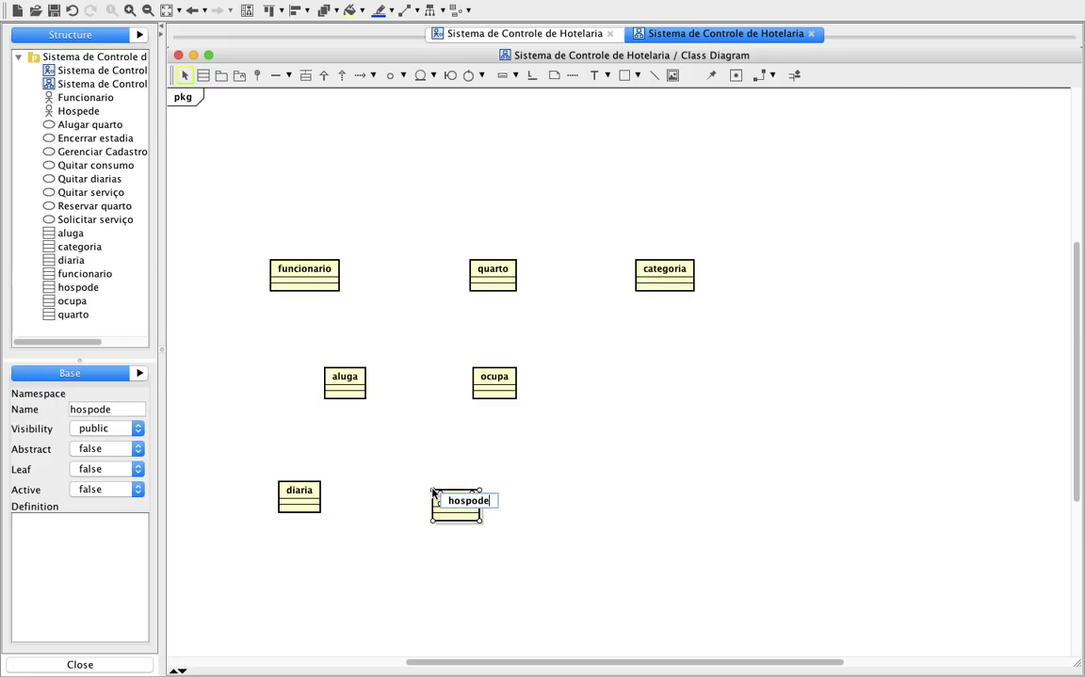
left_click(573, 503)
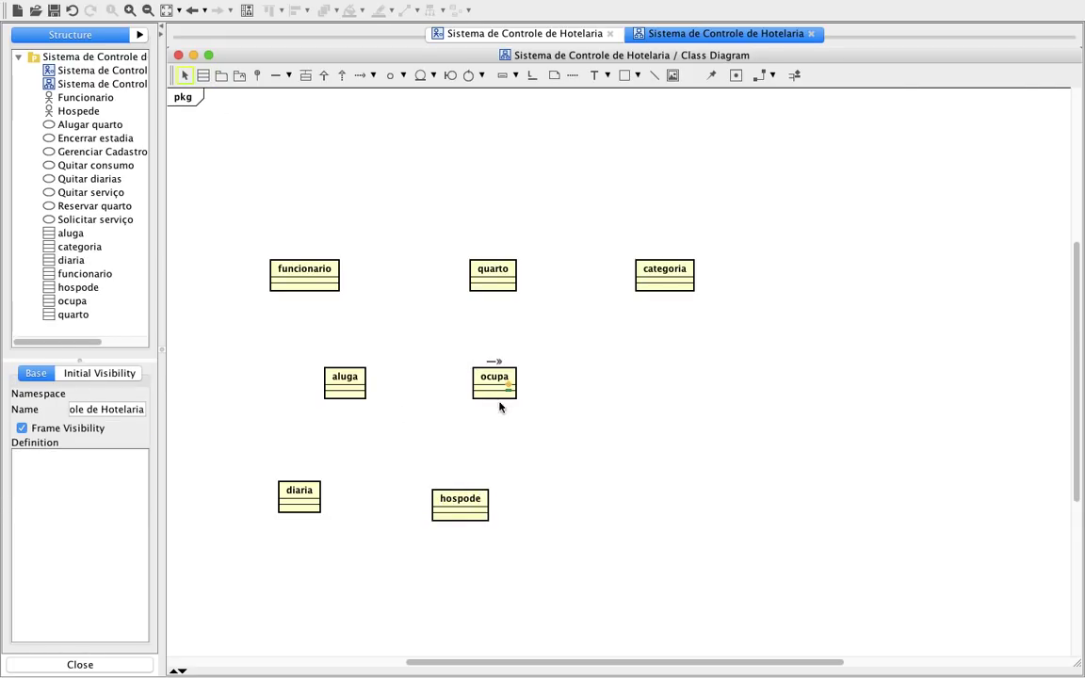
Add a class named servico to the right of hospode and align the two in one row
mouse_move(346, 385)
left_click(204, 74)
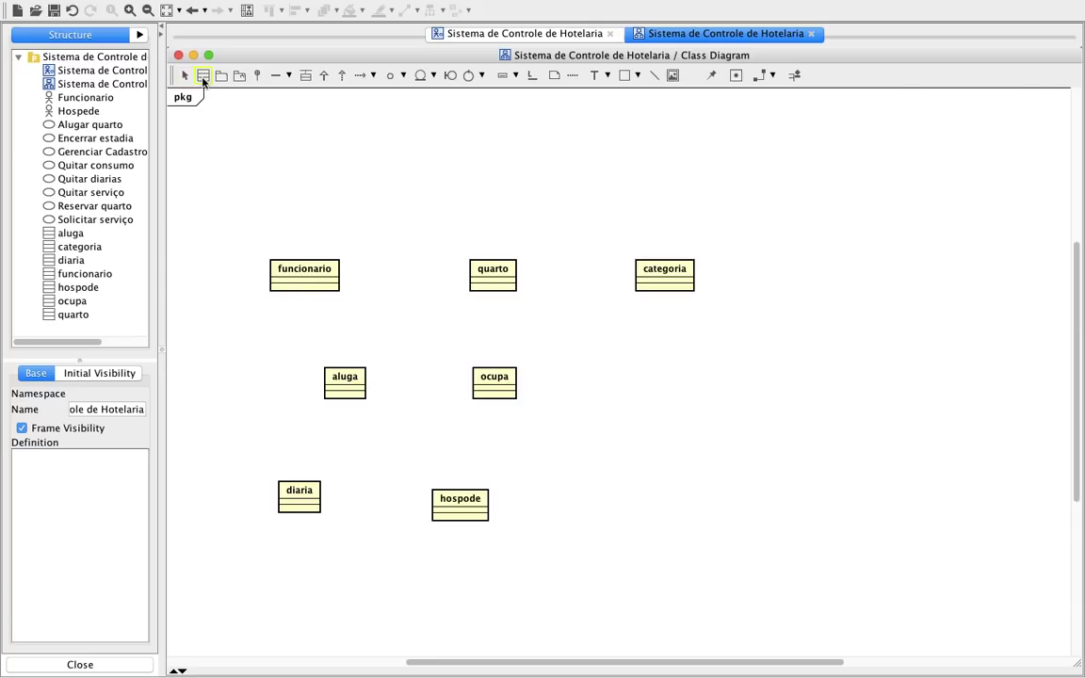
left_click(604, 489)
type("se")
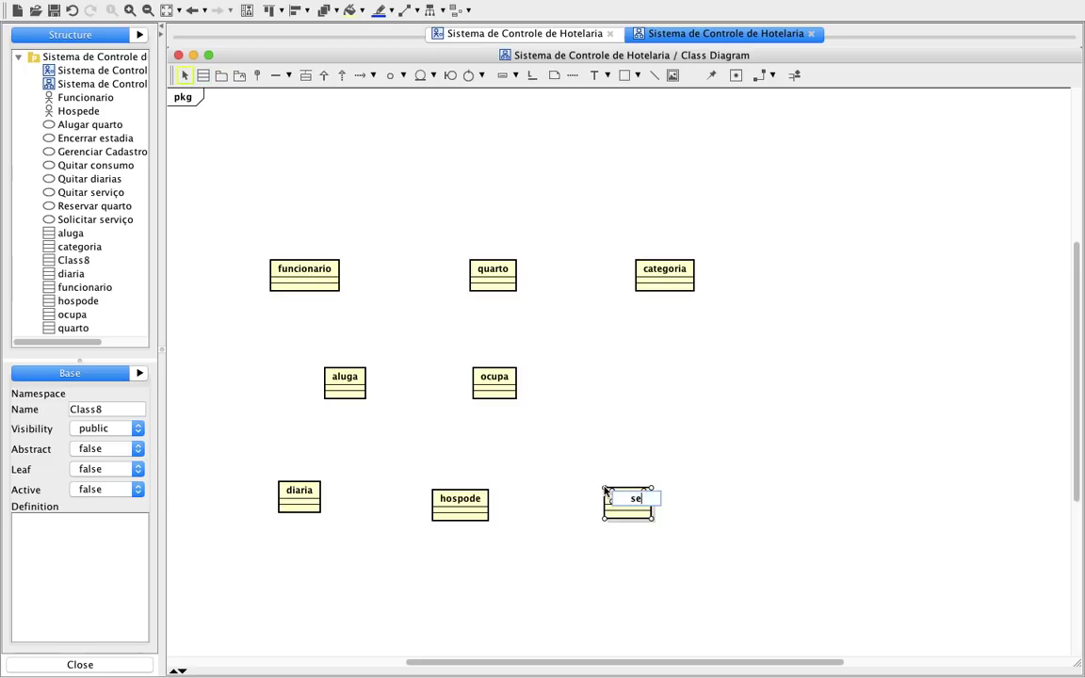
type("rvico")
key("Return")
left_click(758, 417)
mouse_move(649, 510)
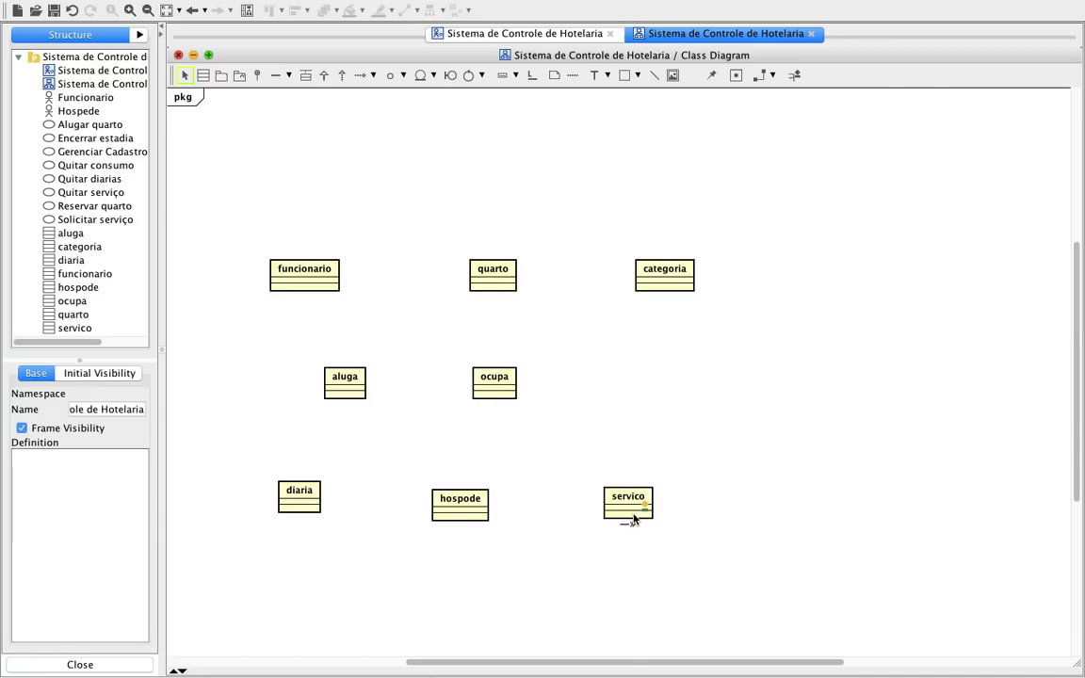
left_click_drag(624, 499, 607, 499)
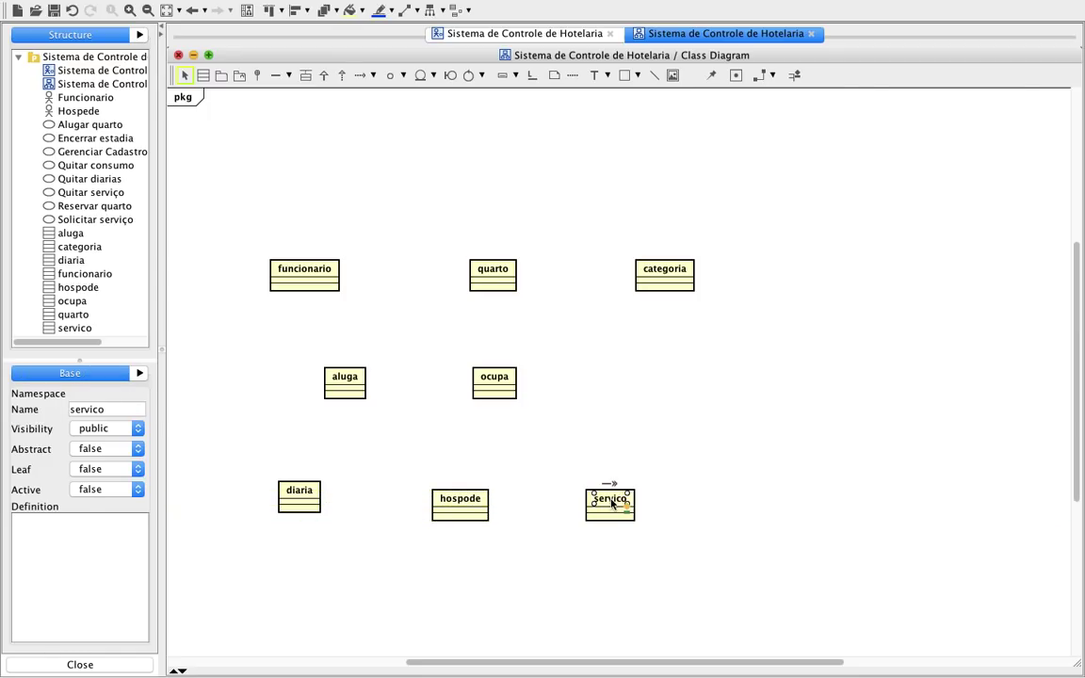
left_click(704, 450)
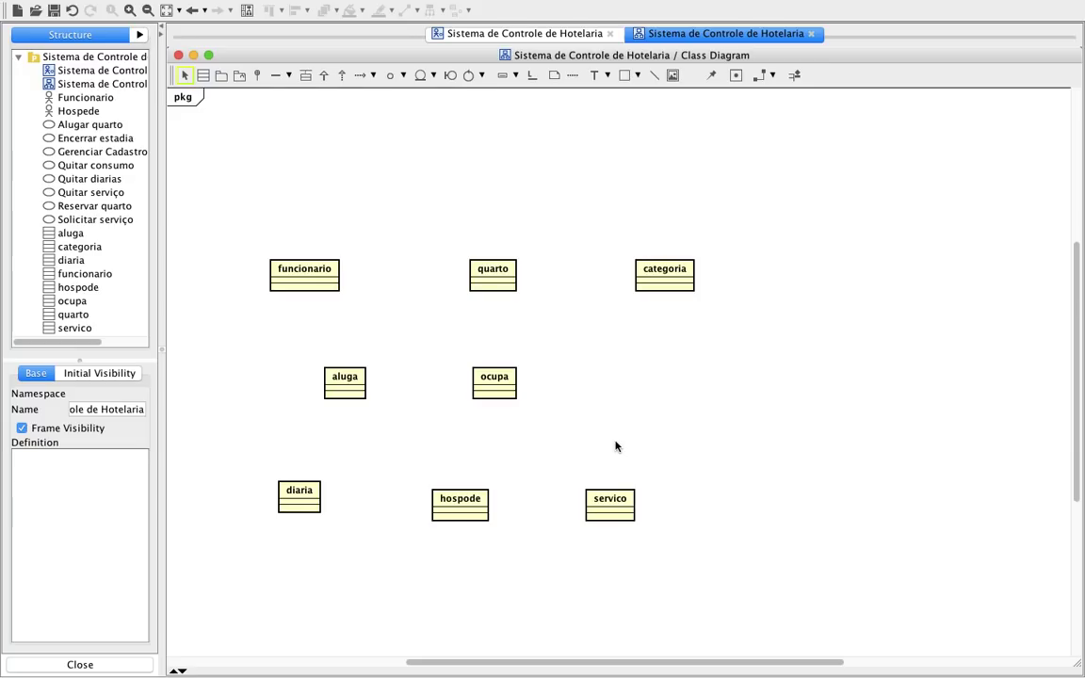
Check the use case diagram, and add a class named item to the right of categoria in the class diagram
left_click(530, 36)
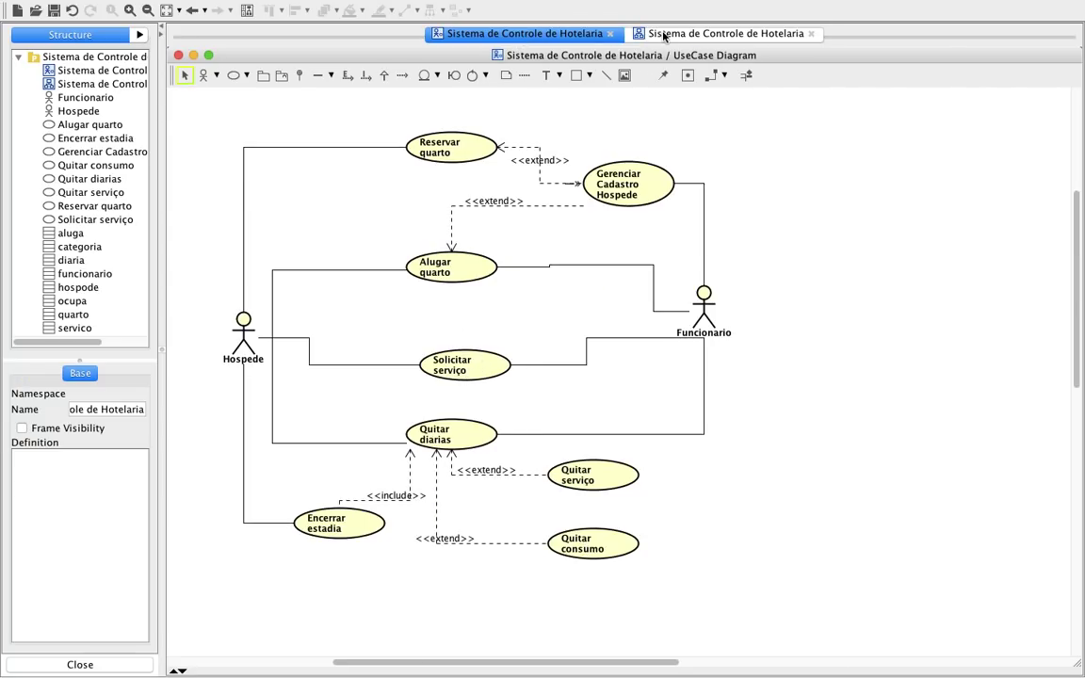
left_click(603, 35)
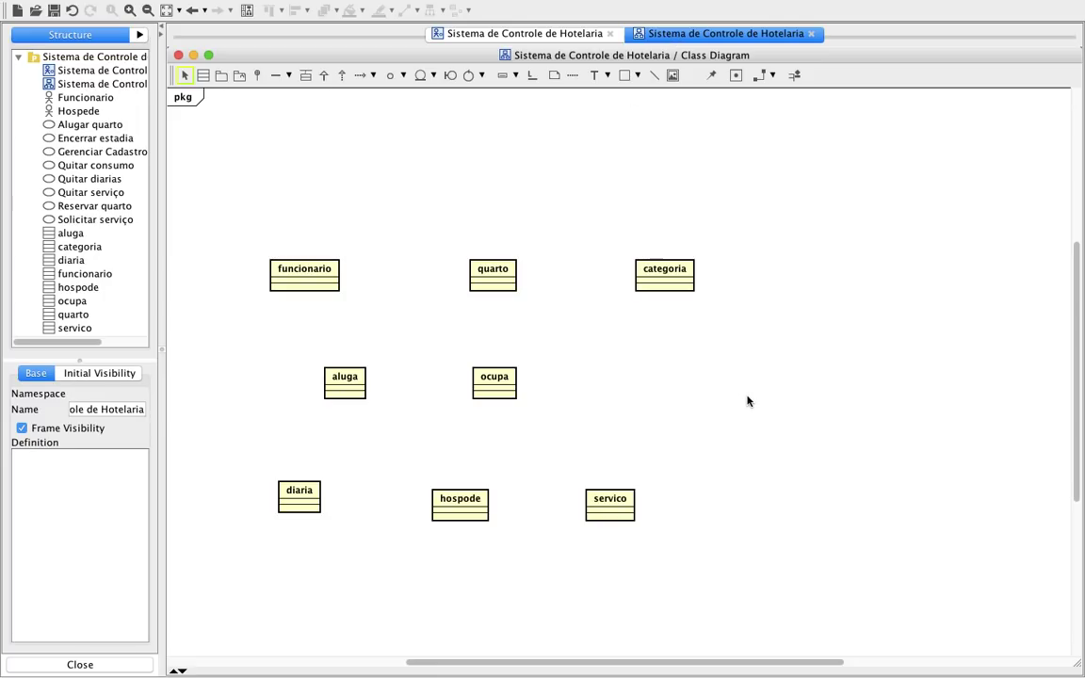
left_click(205, 77)
left_click(792, 227)
type("item")
key("Return")
left_click(866, 383)
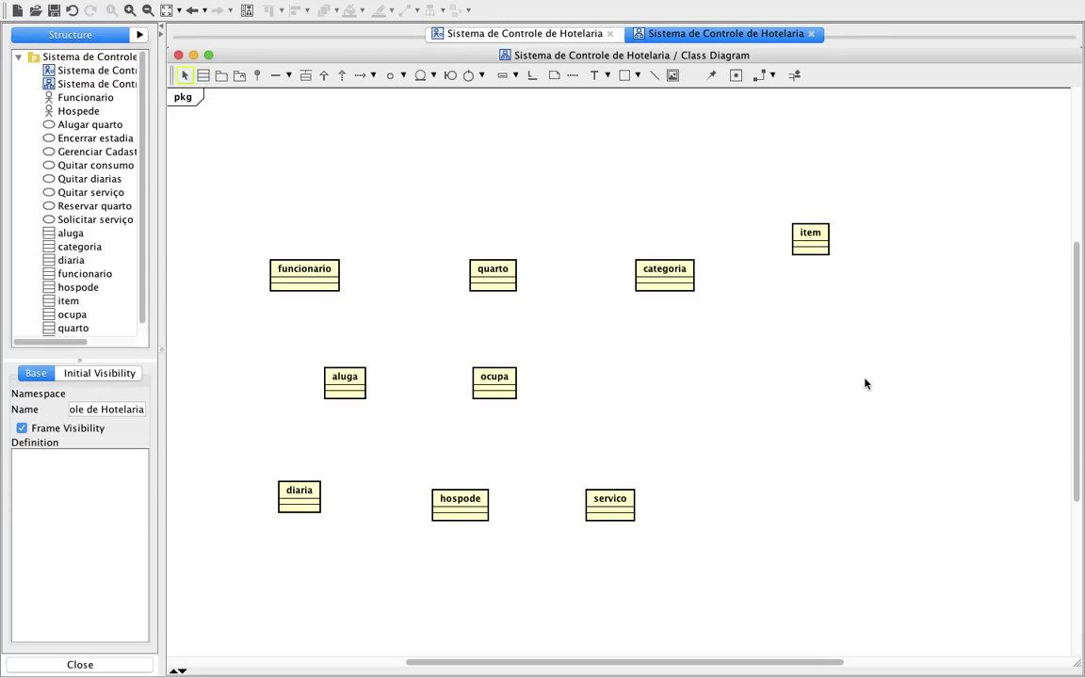
left_click_drag(805, 252, 809, 283)
left_click(775, 443)
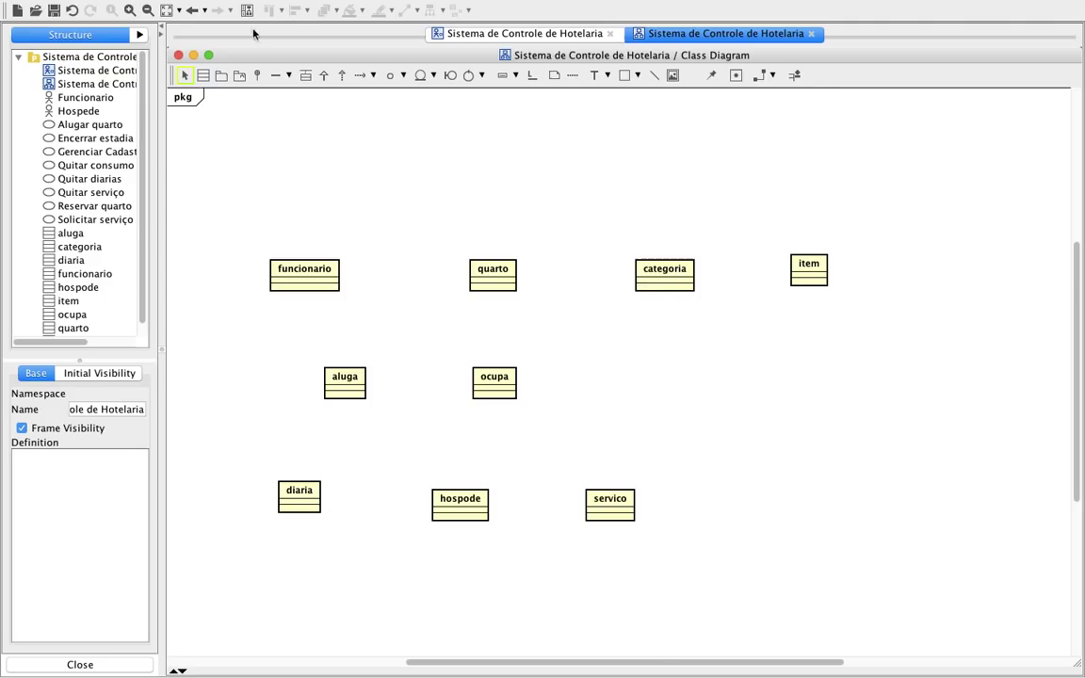
Add a class named item_frigobar below item and align it level with ocupa
left_click(204, 82)
left_click(788, 375)
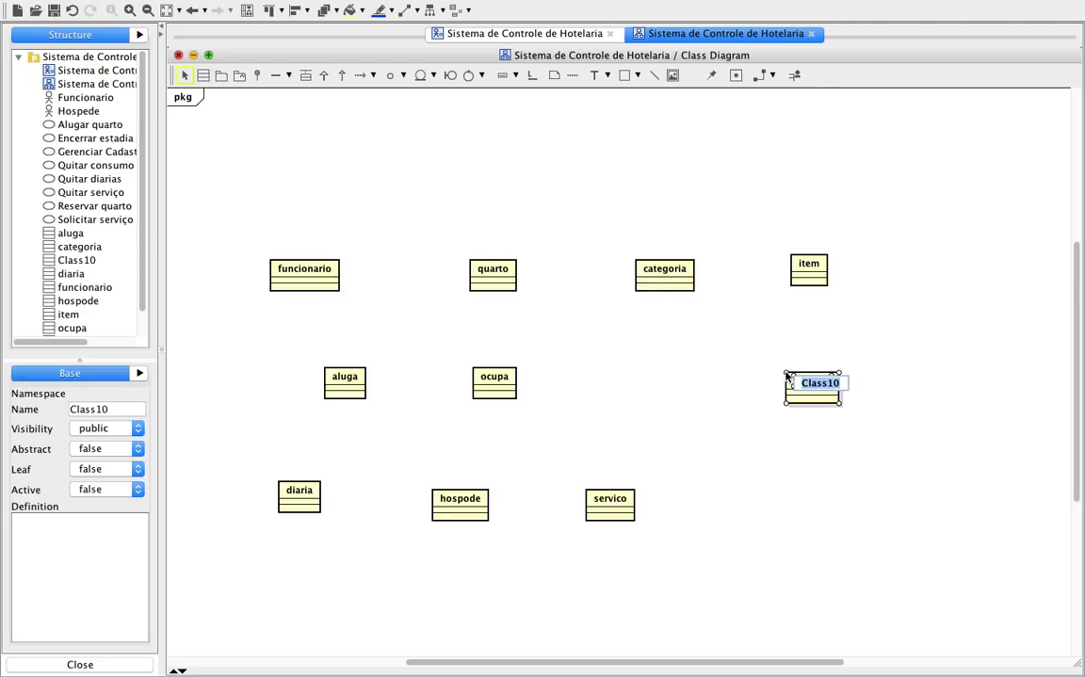
type("ser")
key("BackSpace")
key("BackSpace")
key("BackSpace")
type("item_frigov")
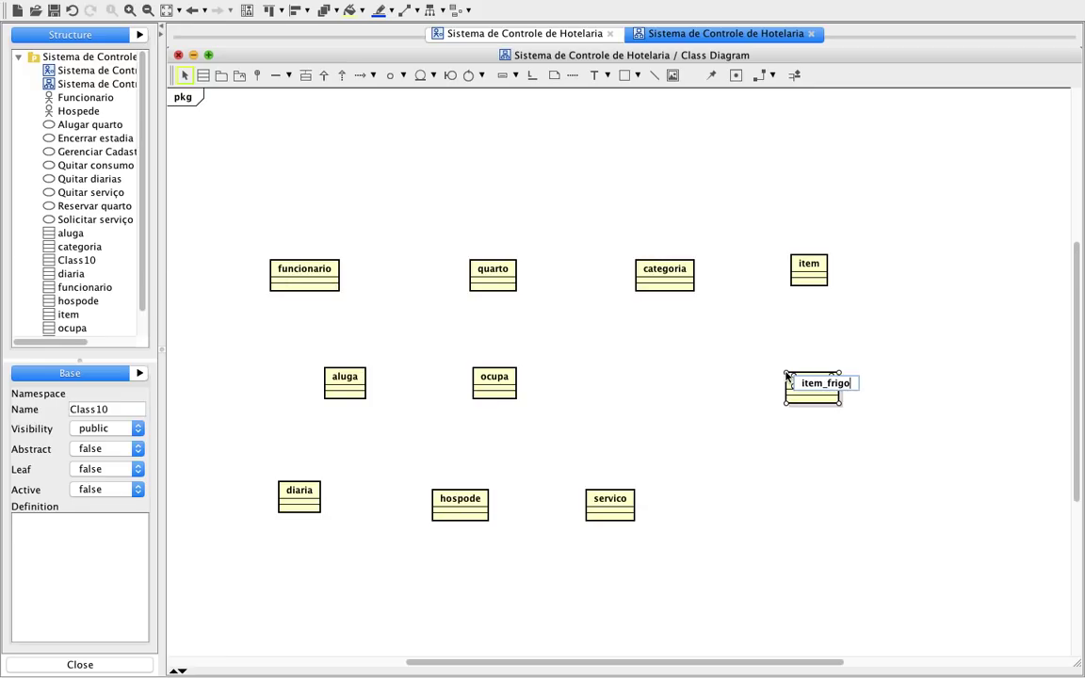
key("BackSpace")
type("bar")
key("Return")
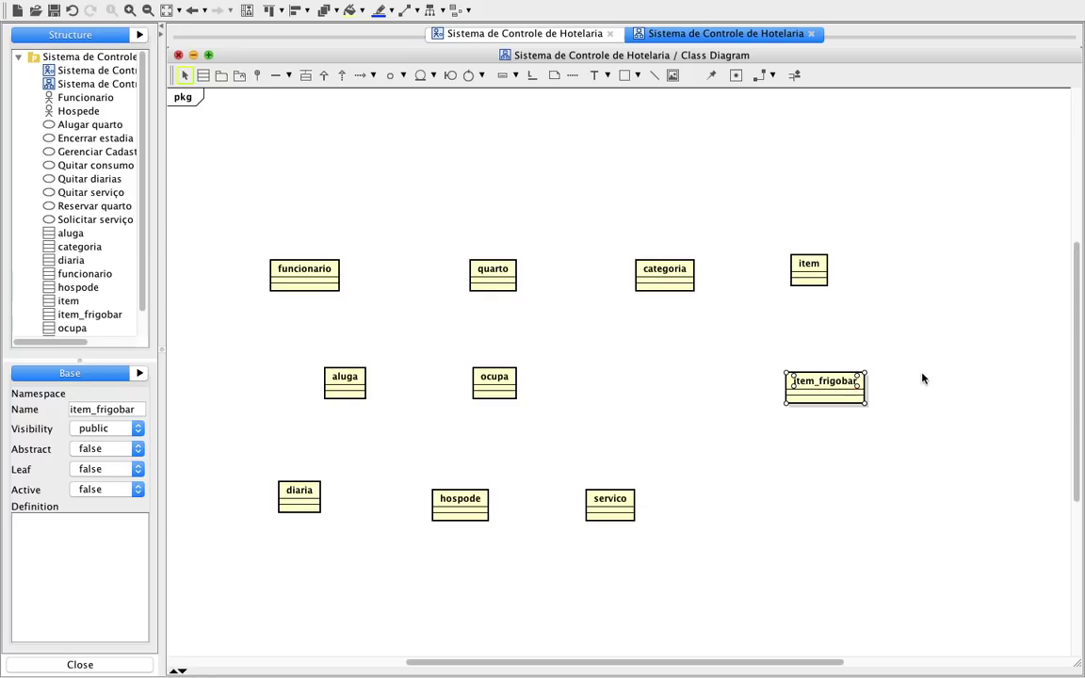
left_click(920, 383)
left_click_drag(821, 398, 805, 394)
left_click(808, 502)
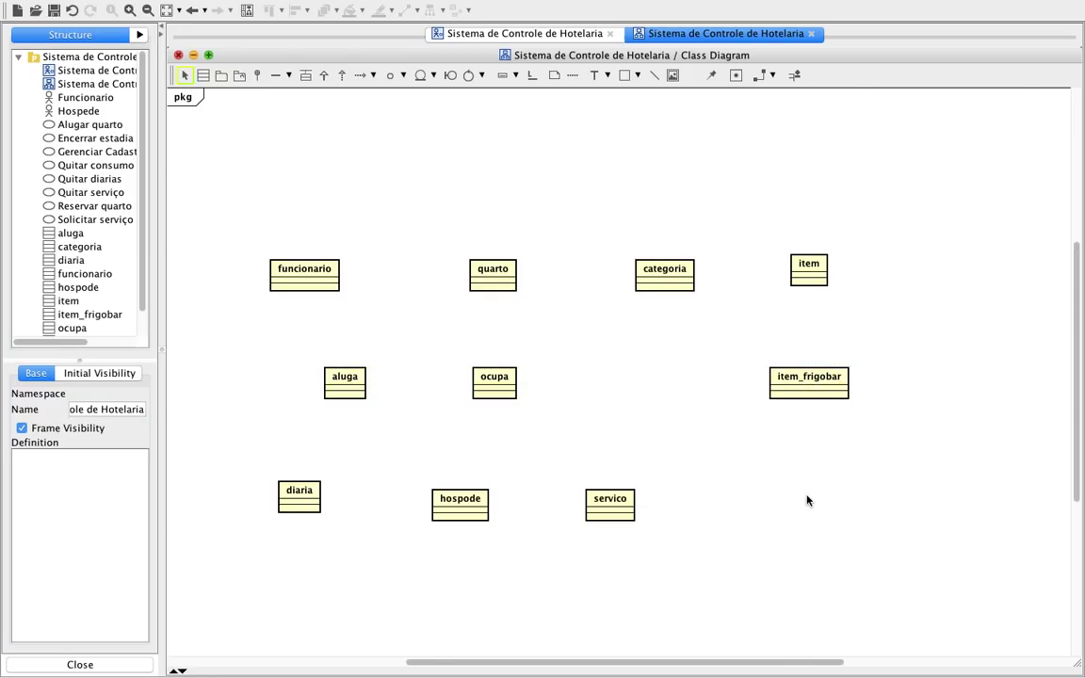
Add the int attributes nrquarto and situacao to the quarto class
mouse_move(491, 271)
left_click(509, 280)
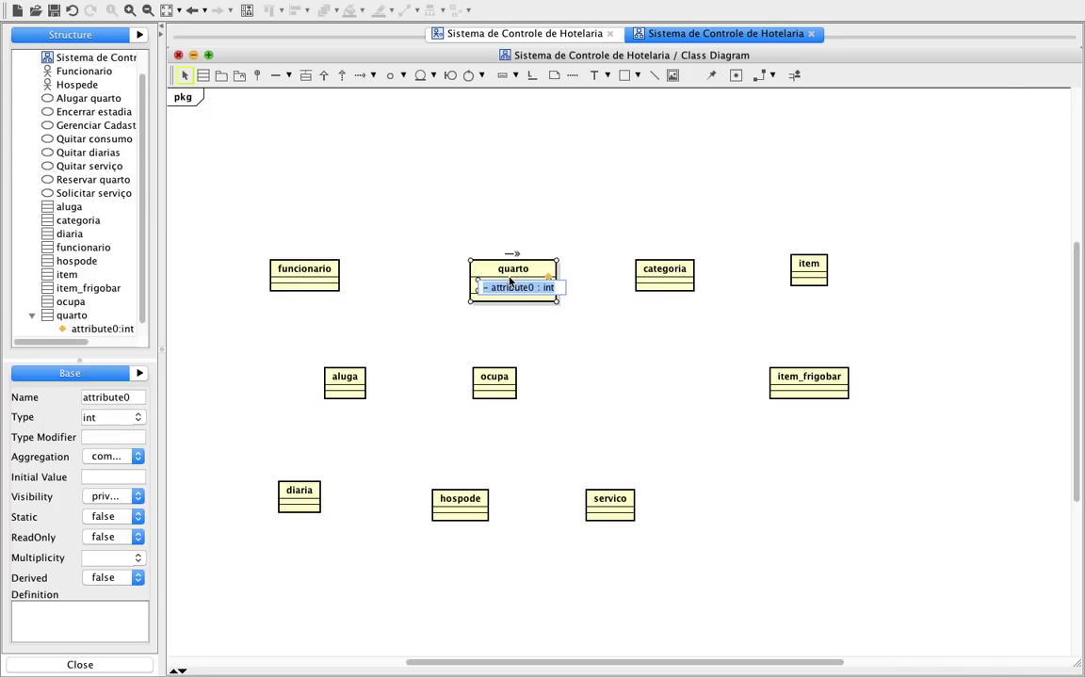
type("n")
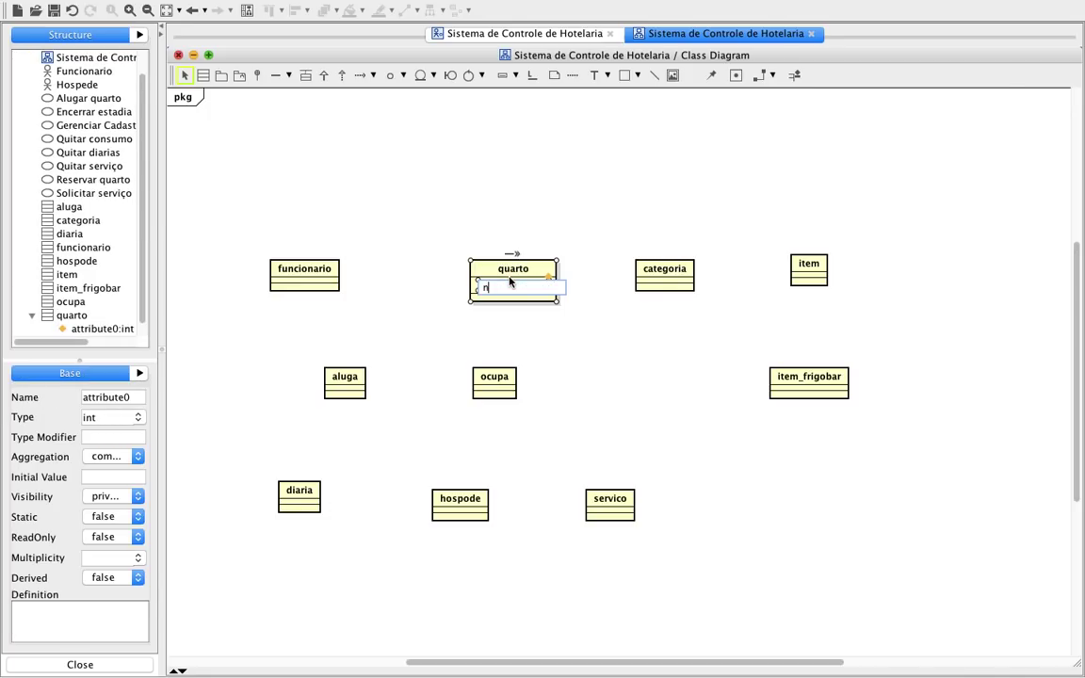
type("rquarto")
key("Return")
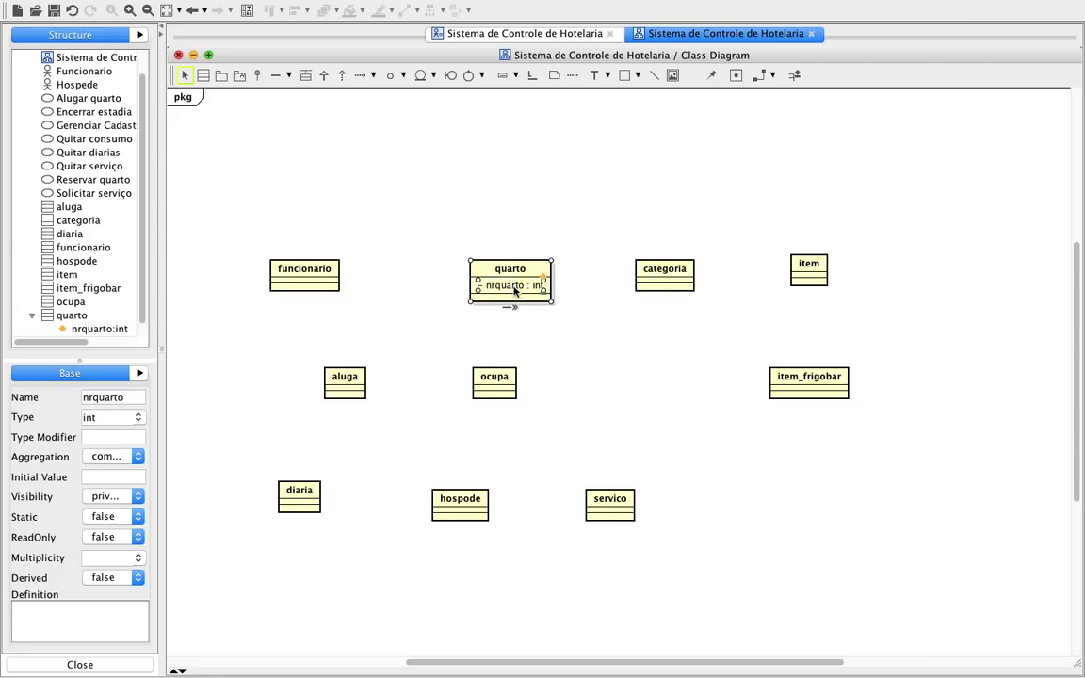
left_click(544, 277)
type("situacao")
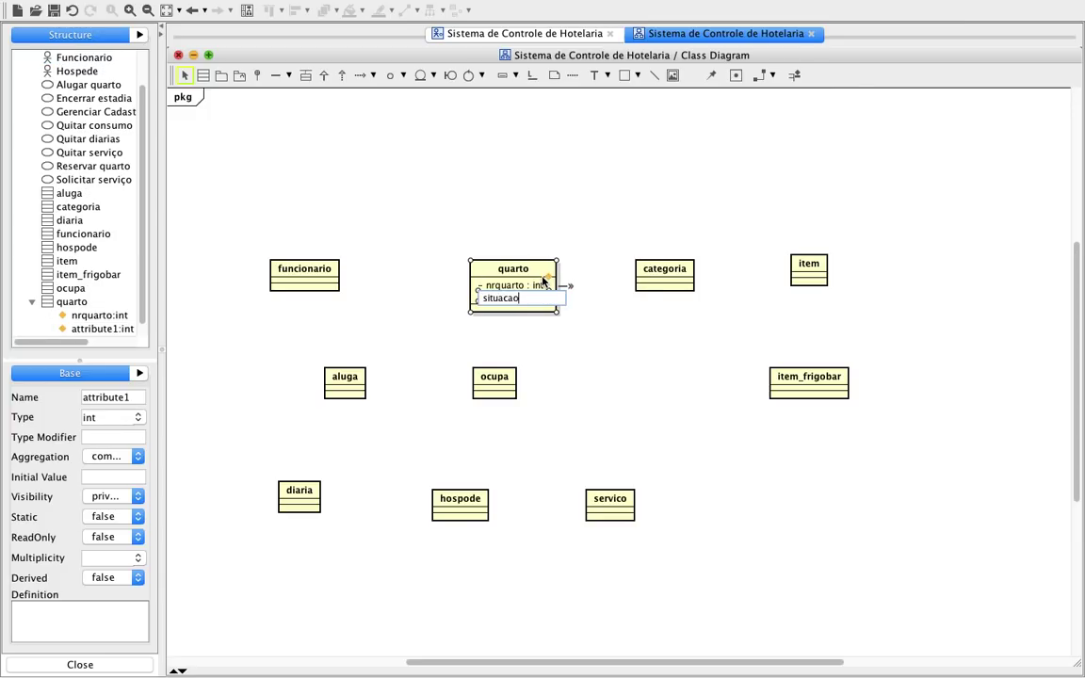
key("Return")
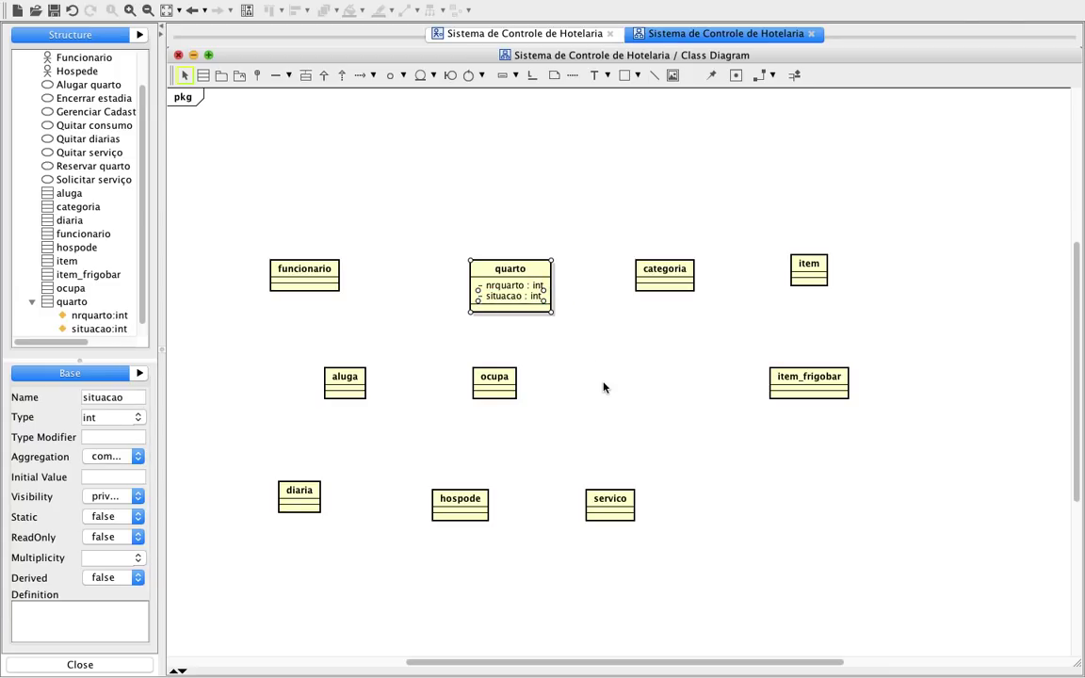
Add the operation selDir() with return type String to quarto and shift the class slightly left
left_click(545, 301)
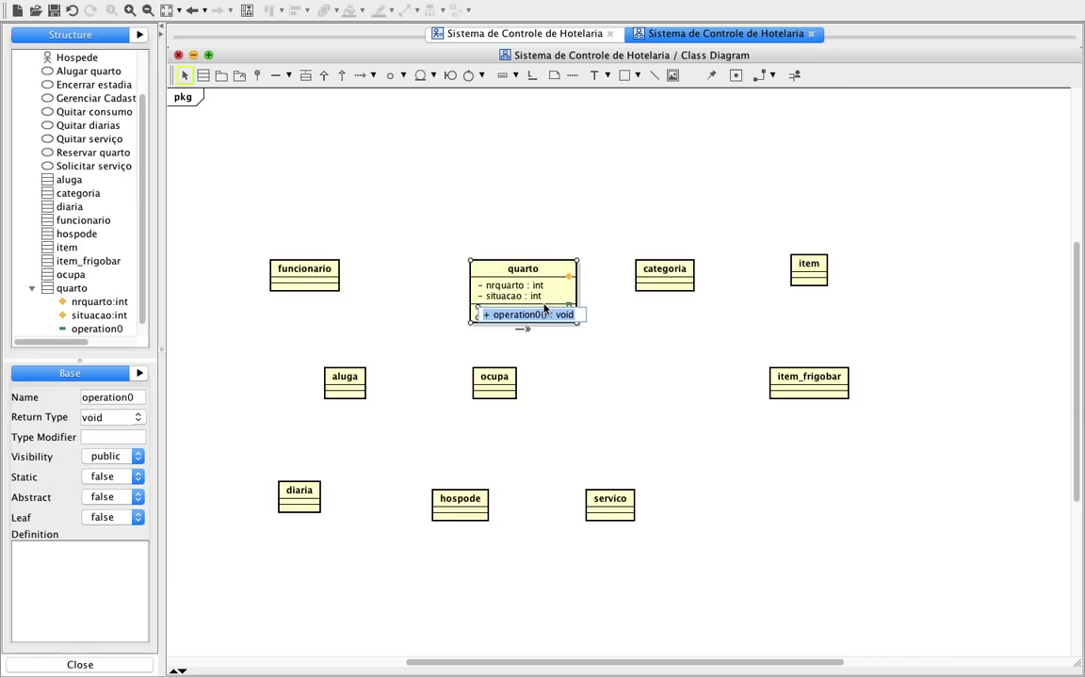
type("selDir")
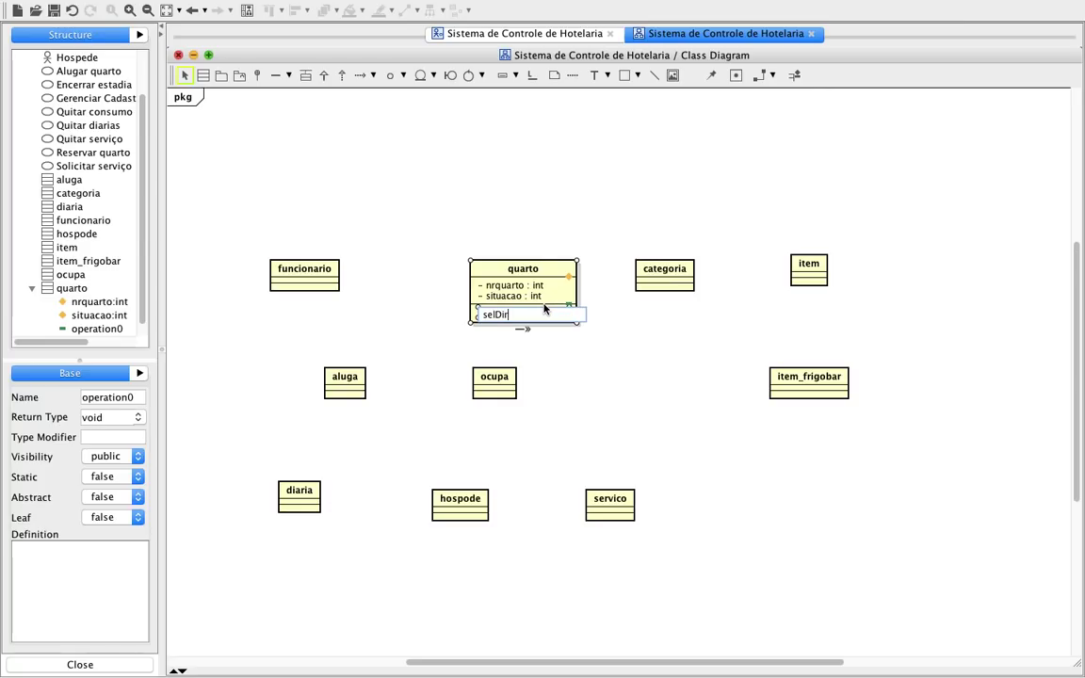
key("Return")
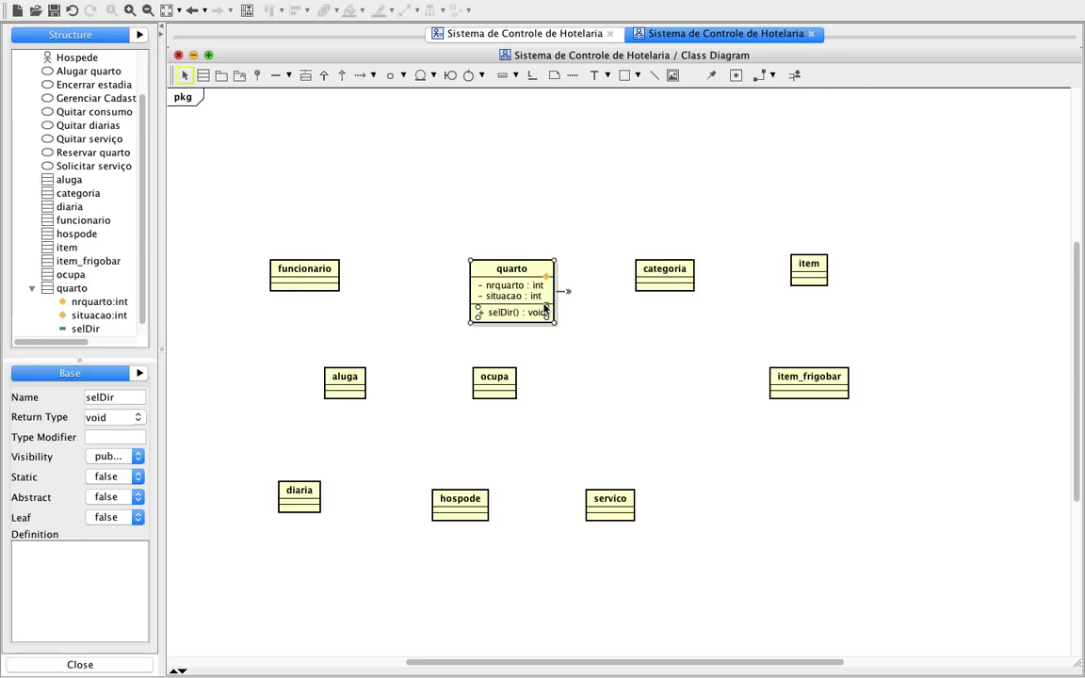
double_click(513, 319)
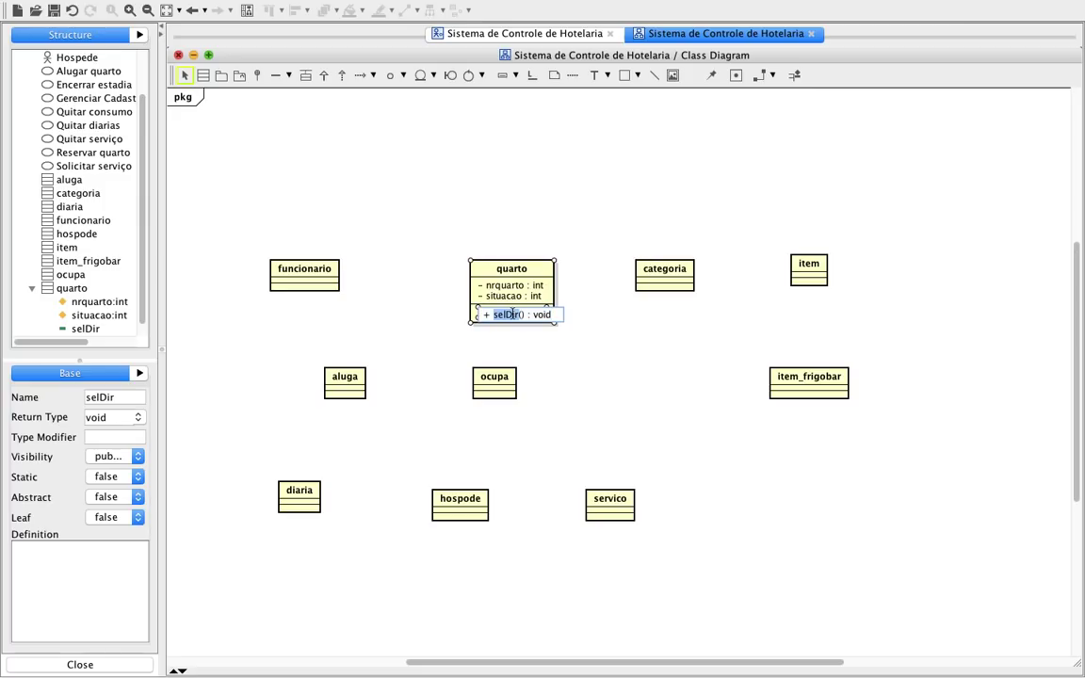
left_click(523, 317)
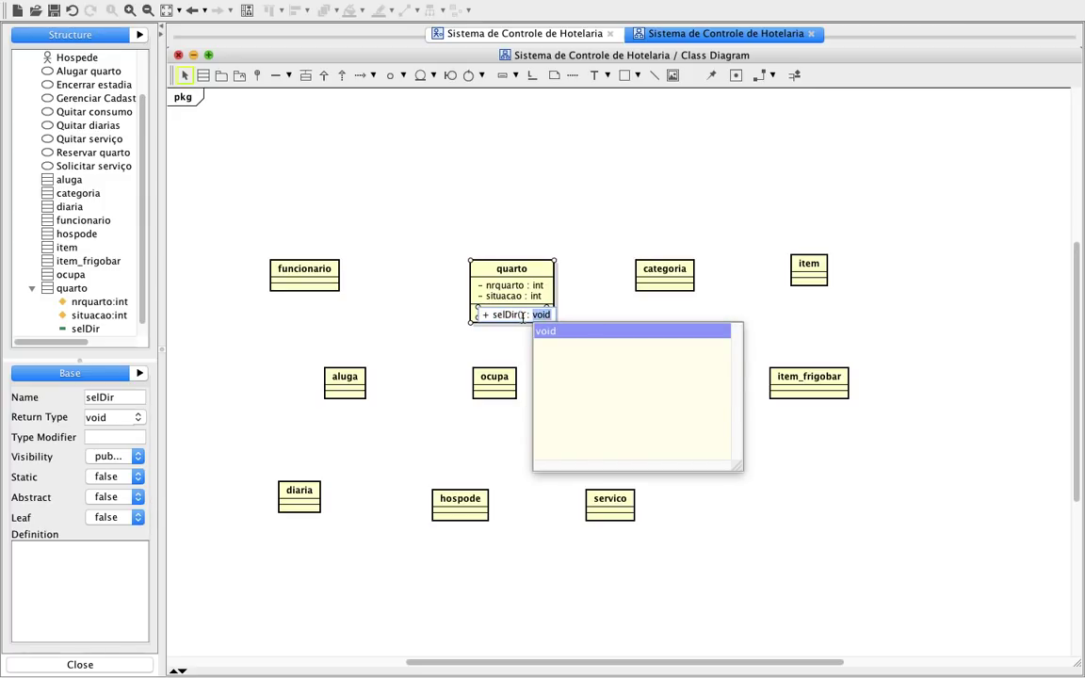
type("String")
key("Return")
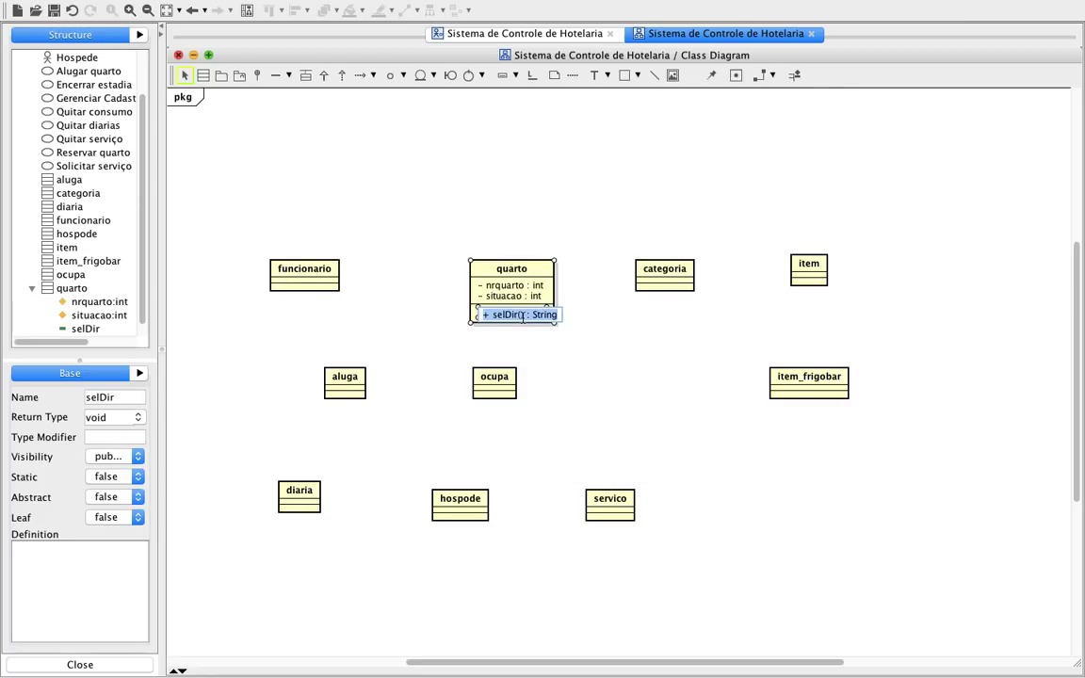
left_click(660, 382)
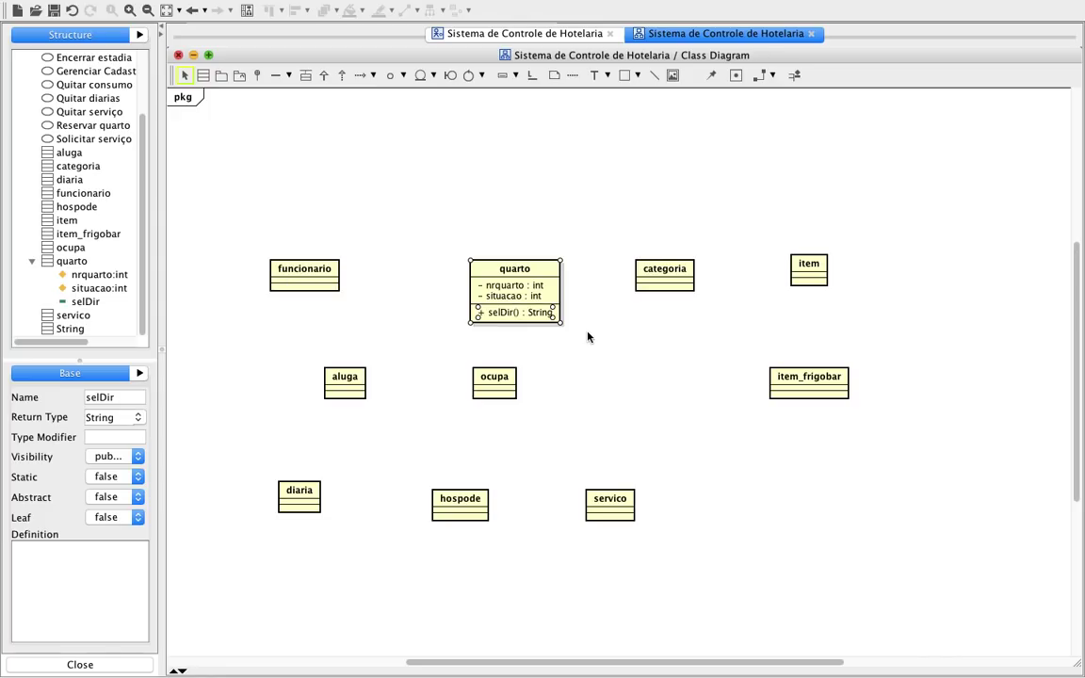
left_click_drag(499, 276, 468, 273)
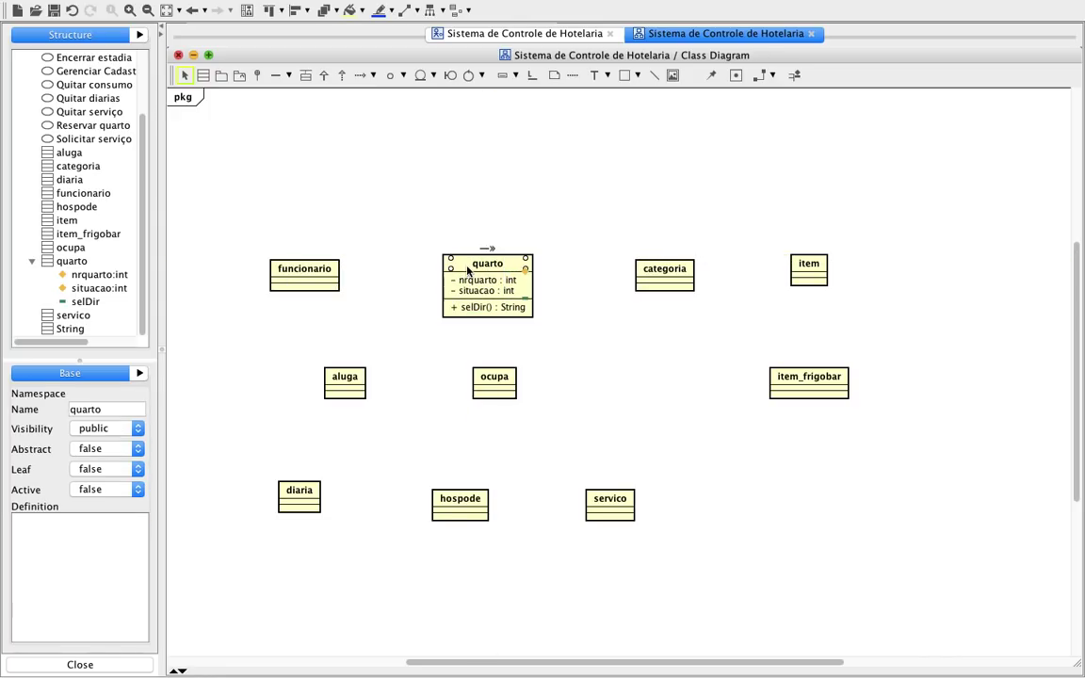
left_click(330, 218)
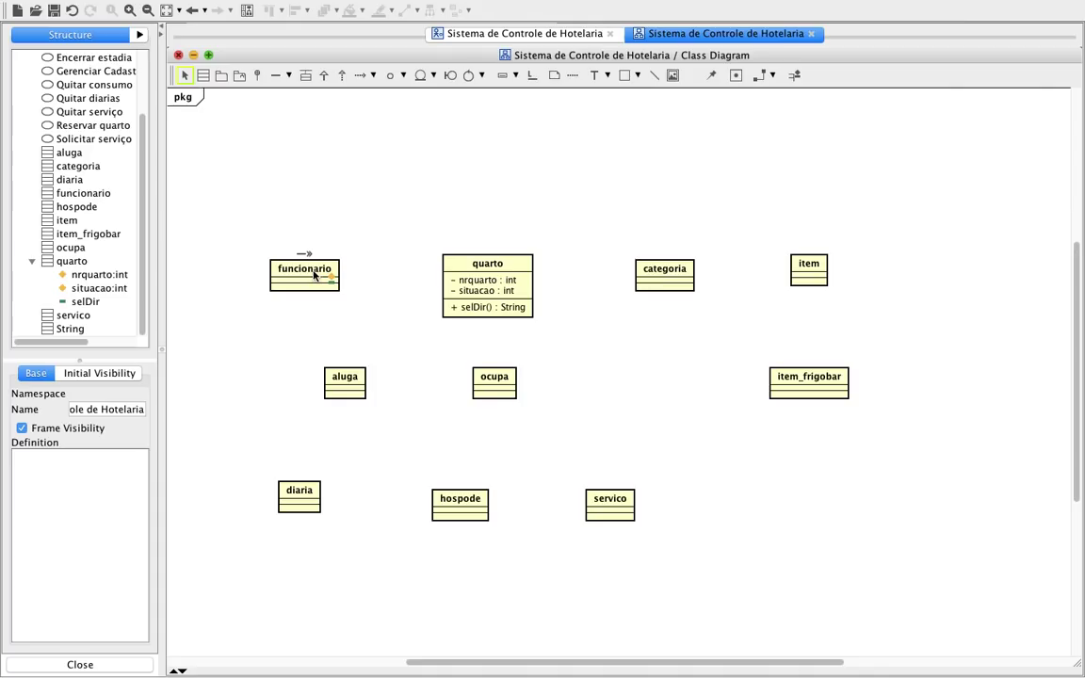
Add the attribute nome_func of type String to funcionario, keeping the class name, and move the class further away from quarto
left_click(333, 277)
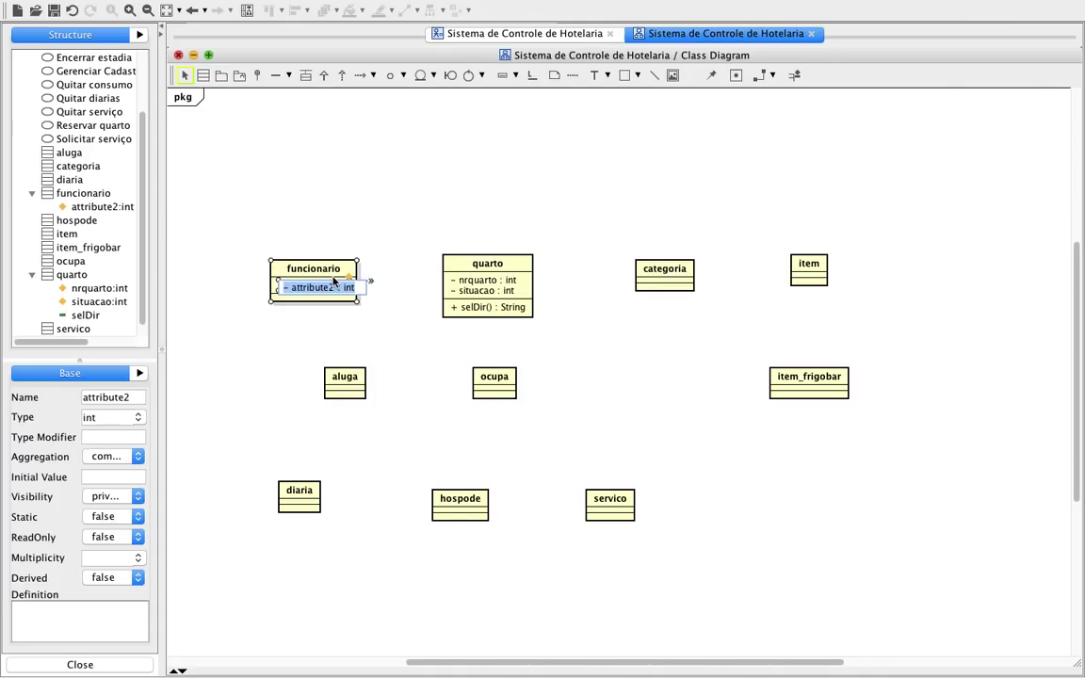
type("nome")
key("Return")
double_click(339, 281)
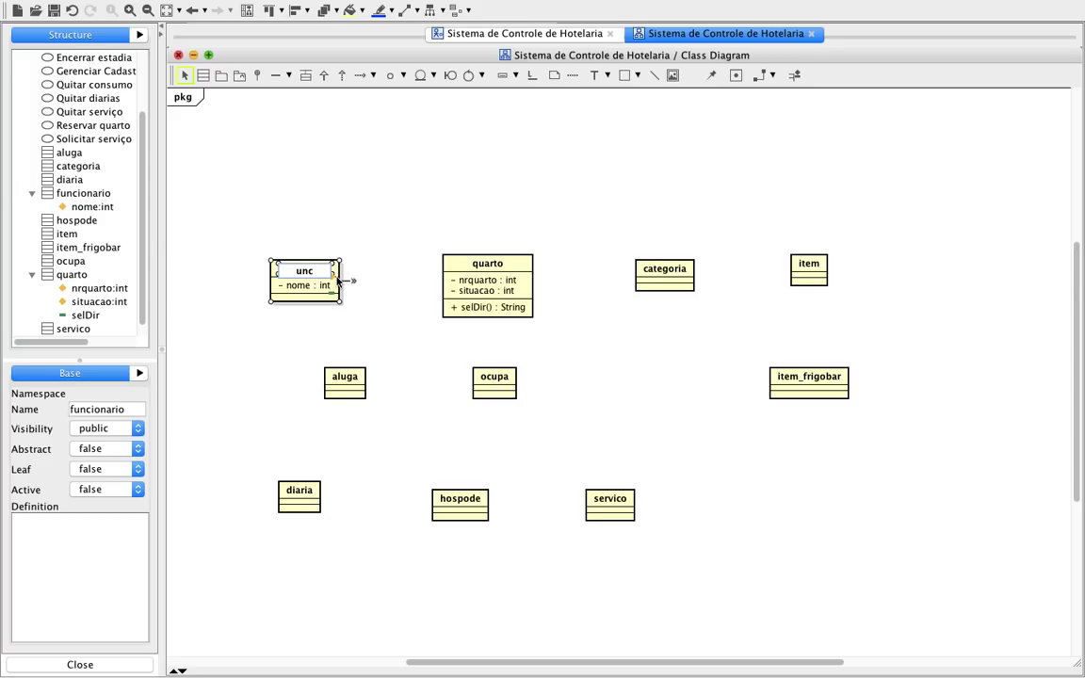
type("funcionario")
left_click(301, 289)
left_click(302, 288)
type("nome_func:String")
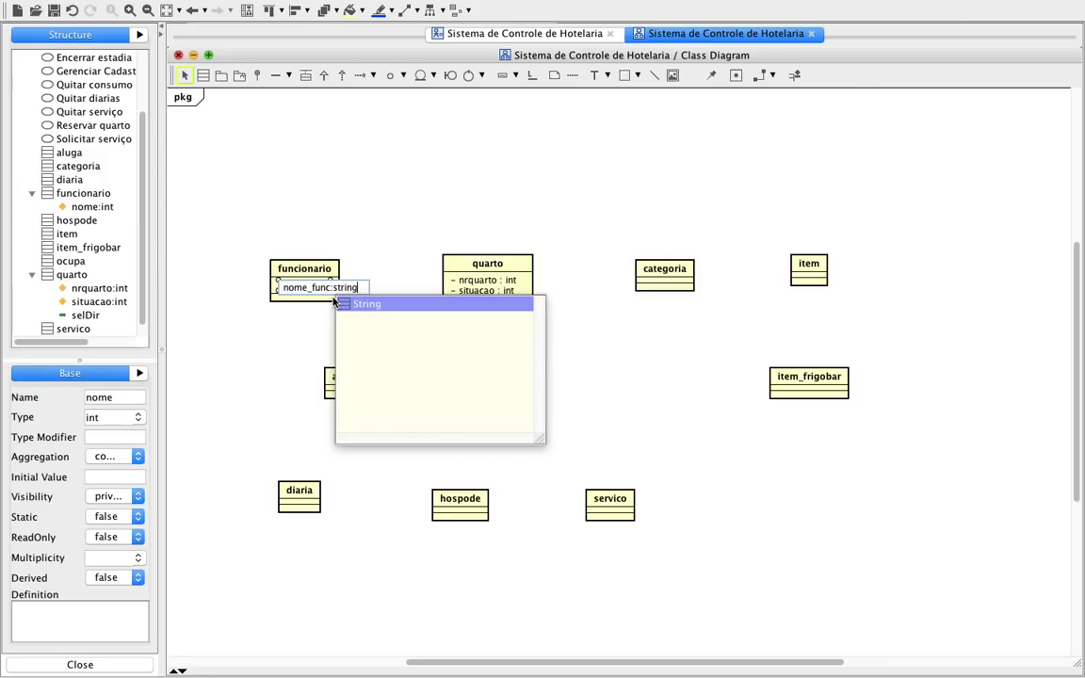
key("Return")
left_click(381, 322)
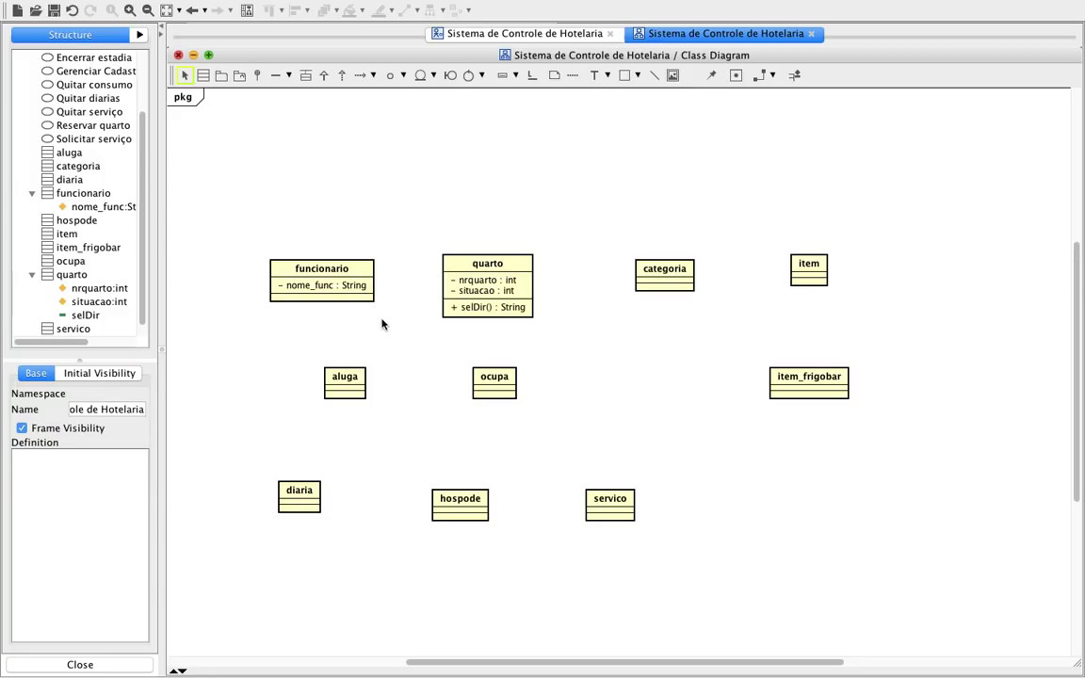
left_click_drag(334, 262, 293, 263)
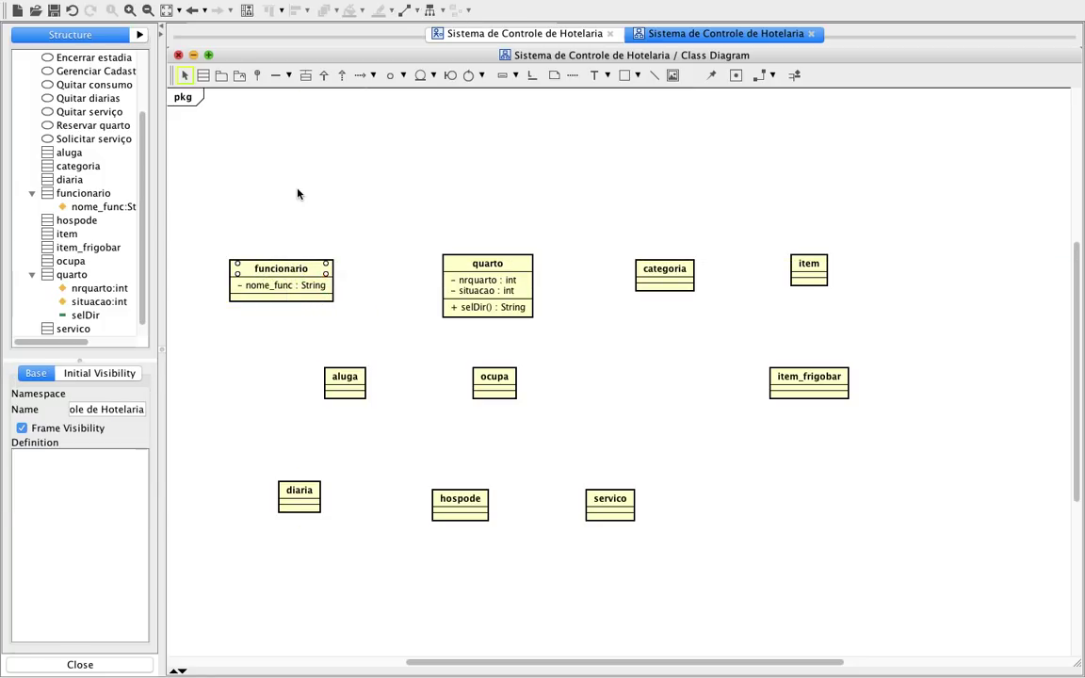
Draw an association from funcionario to quarto with multiplicity 0..* at the quarto end
left_click(274, 76)
left_click_drag(330, 293, 497, 283)
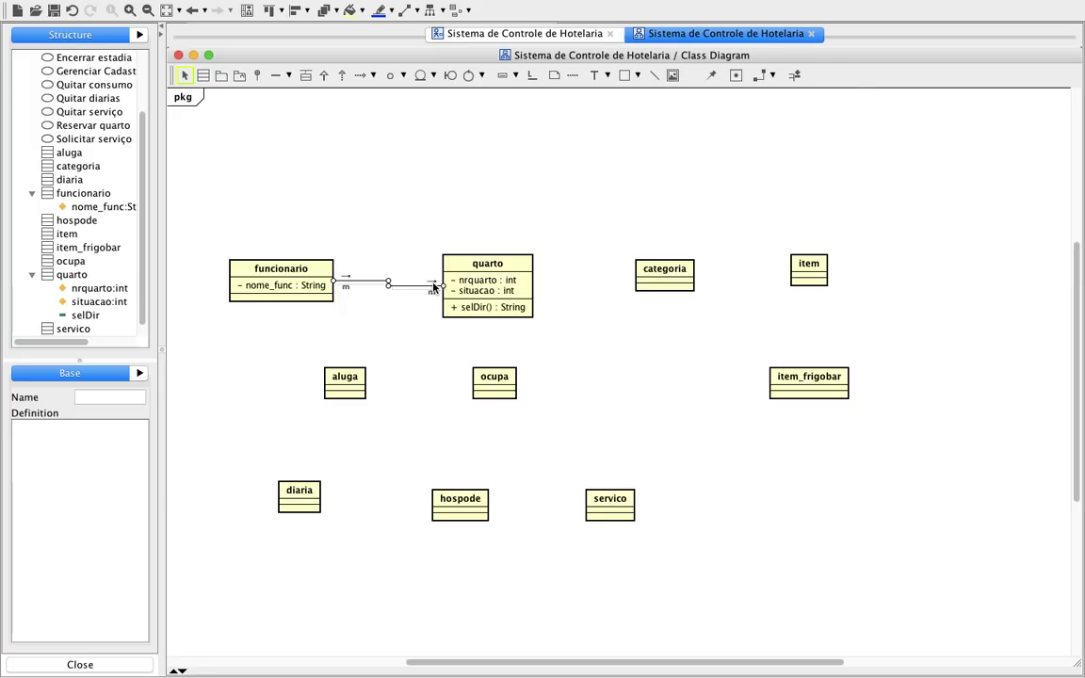
left_click(431, 296)
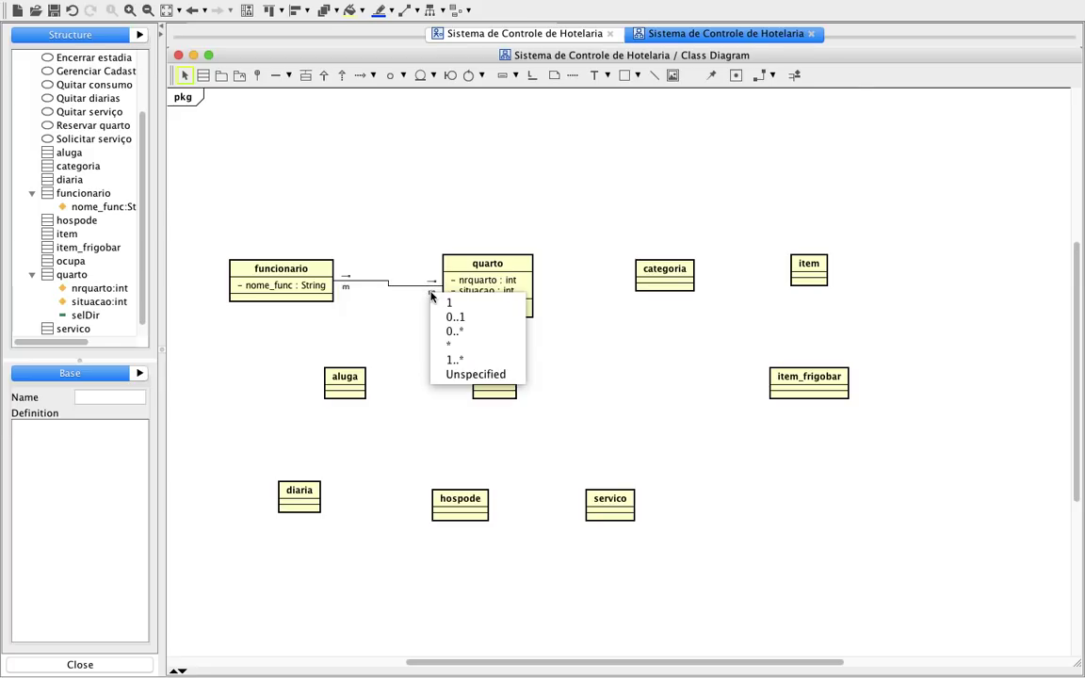
left_click(463, 332)
left_click(368, 226)
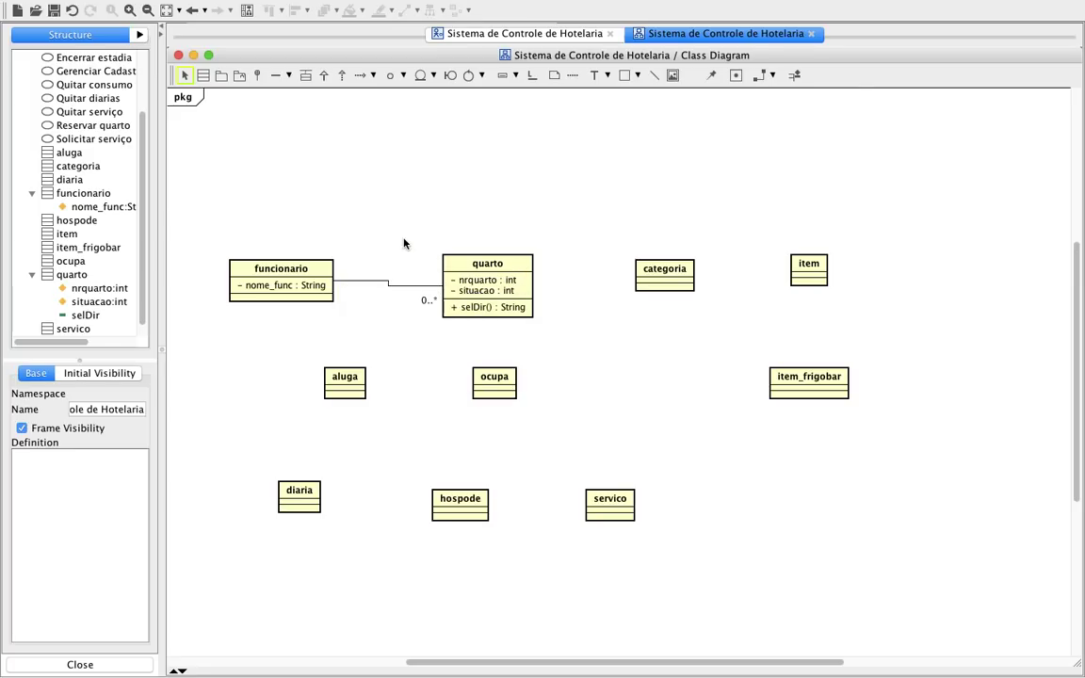
Name the association between funcionario and quarto alugar
left_click(381, 284)
left_click(117, 397)
type("alugar")
left_click(352, 205)
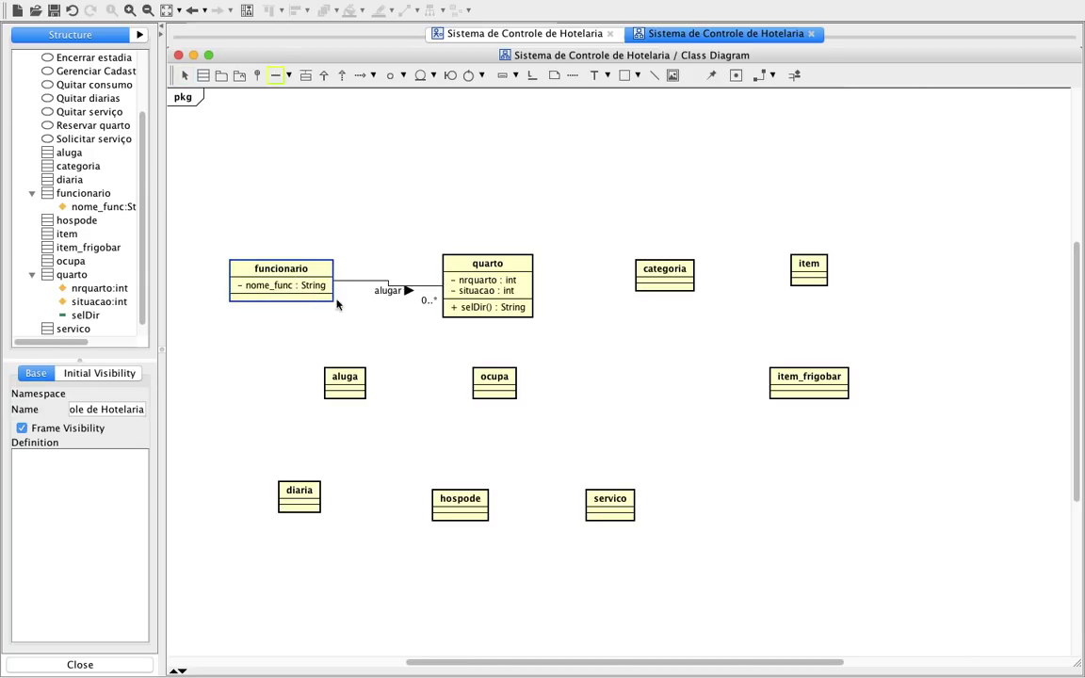
Move both ends of the alugar association up to the class name level of funcionario and quarto
left_click(435, 291)
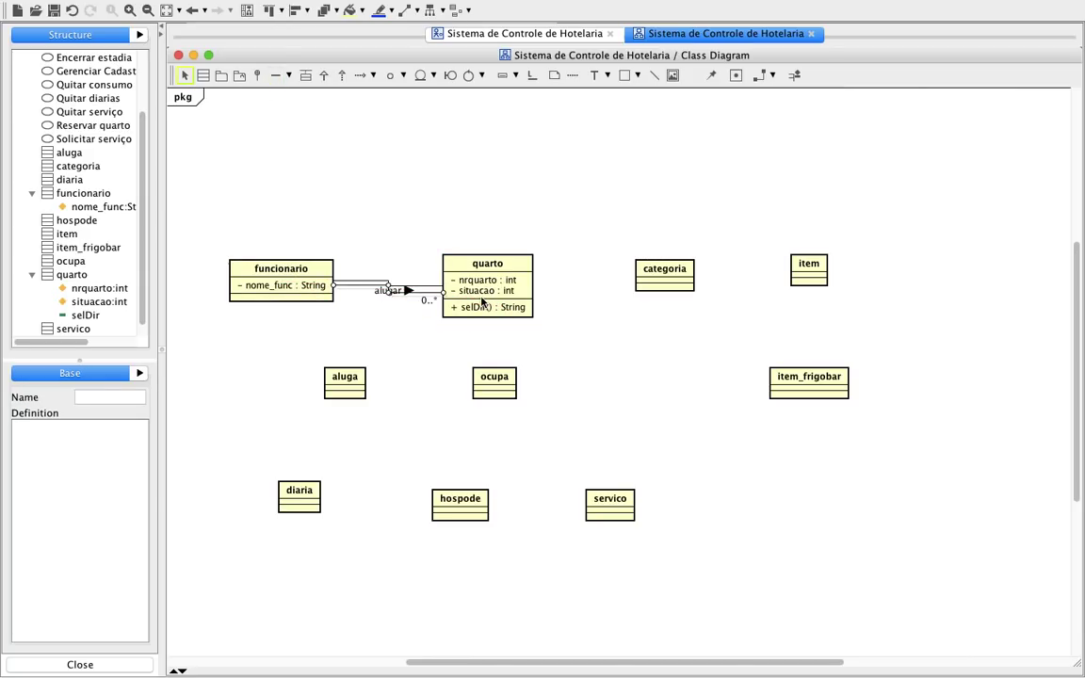
left_click(388, 327)
left_click(384, 282)
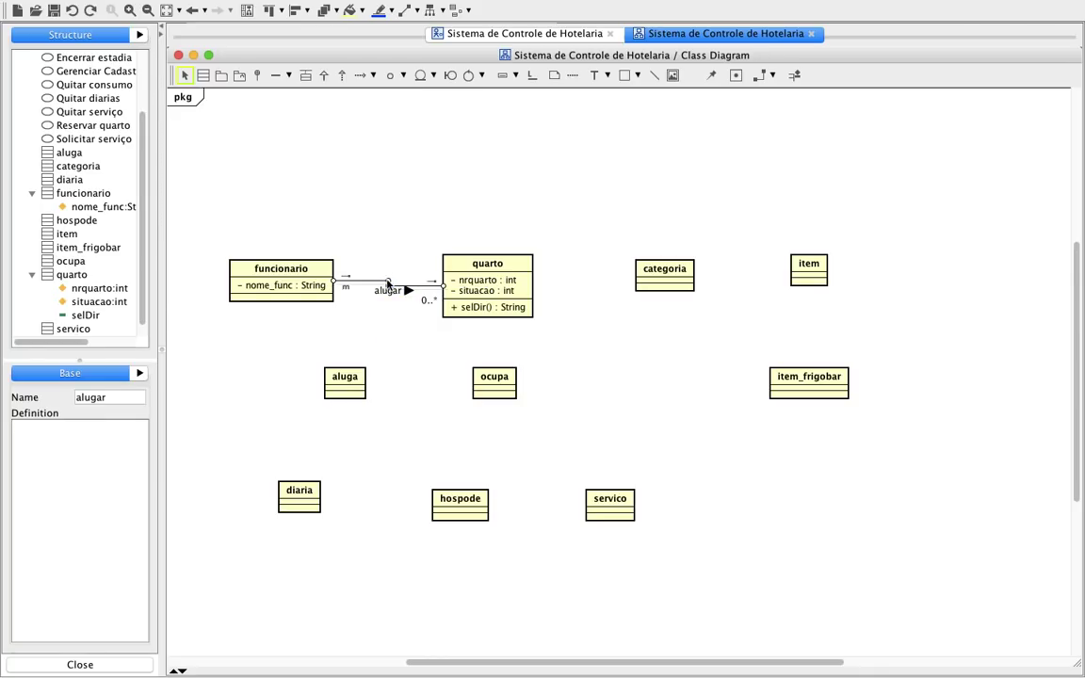
left_click_drag(431, 292, 443, 267)
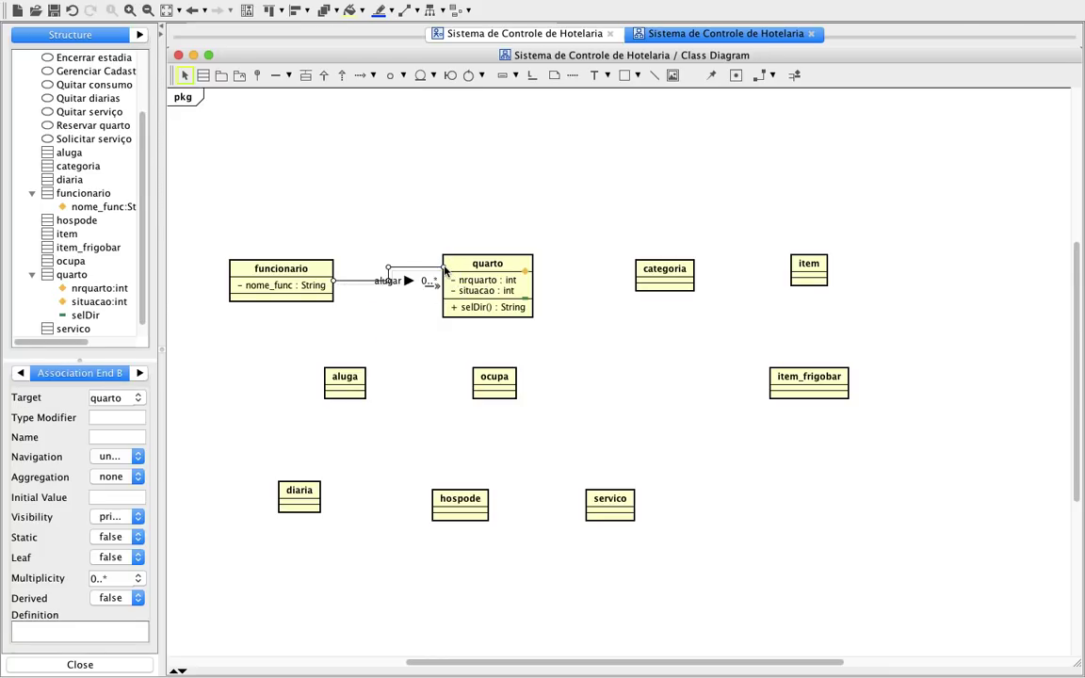
mouse_move(345, 284)
left_mouse_down()
mouse_move(332, 255)
mouse_move(335, 269)
left_mouse_up()
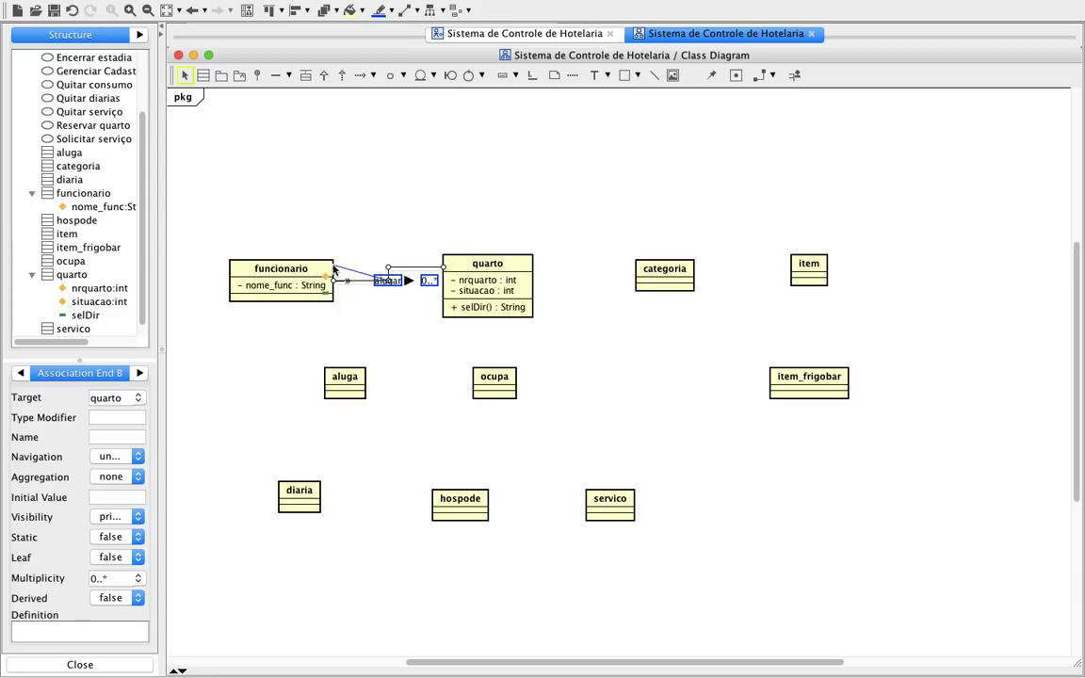
left_click(380, 317)
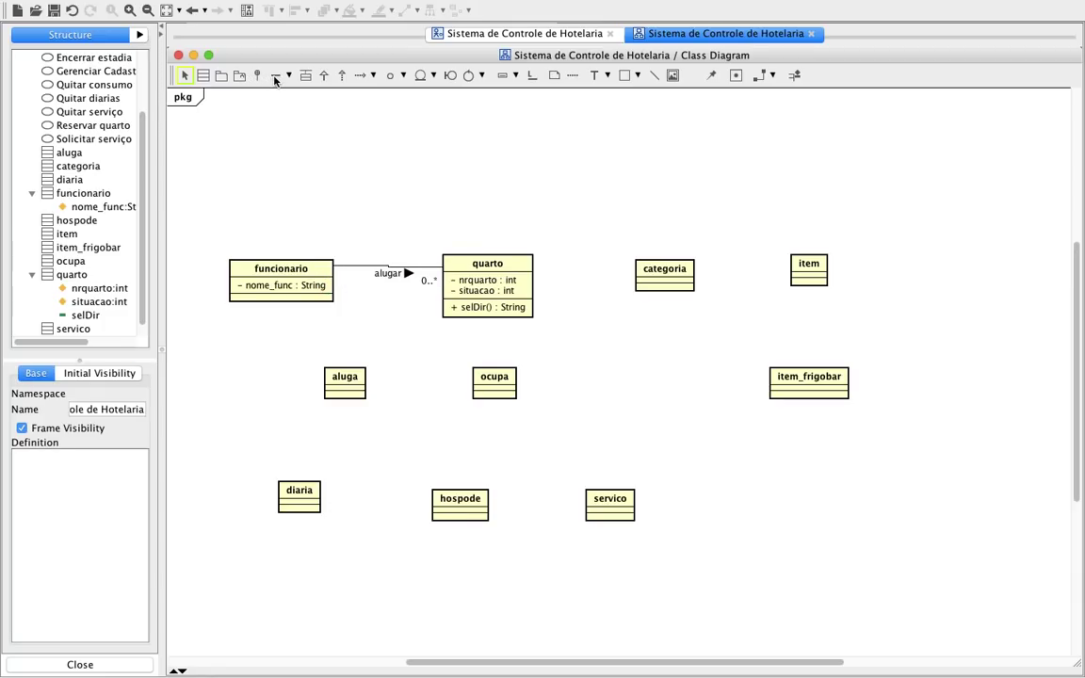
Draw a second association from funcionario to quarto below alugar and name it reservar
left_click_drag(260, 285, 455, 312)
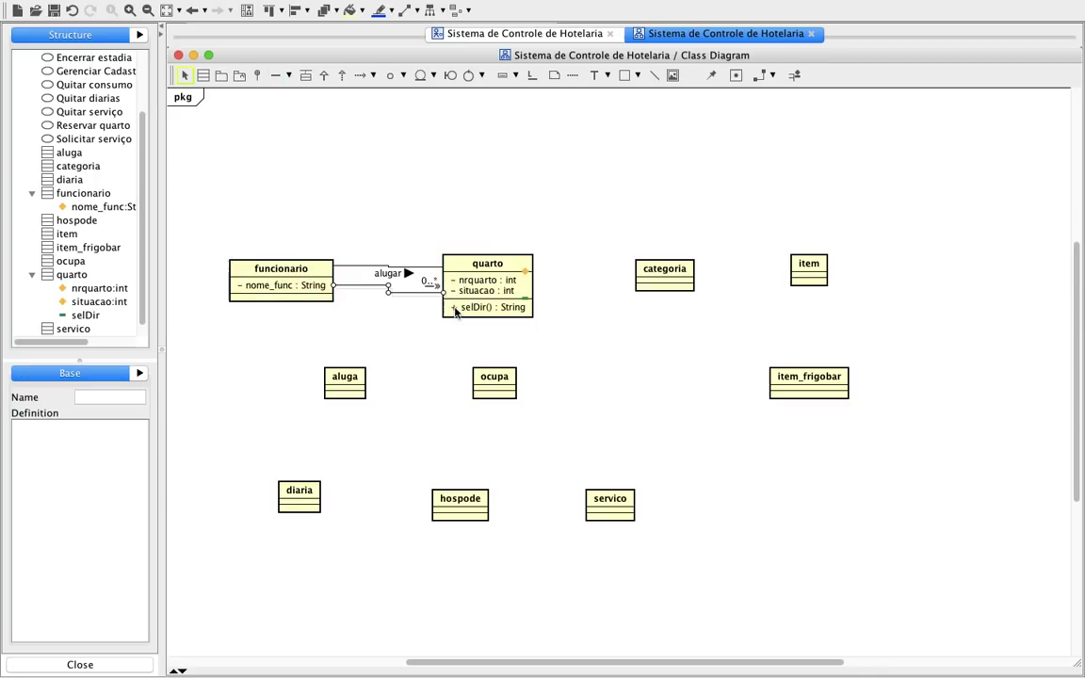
left_click(96, 399)
type("reservar")
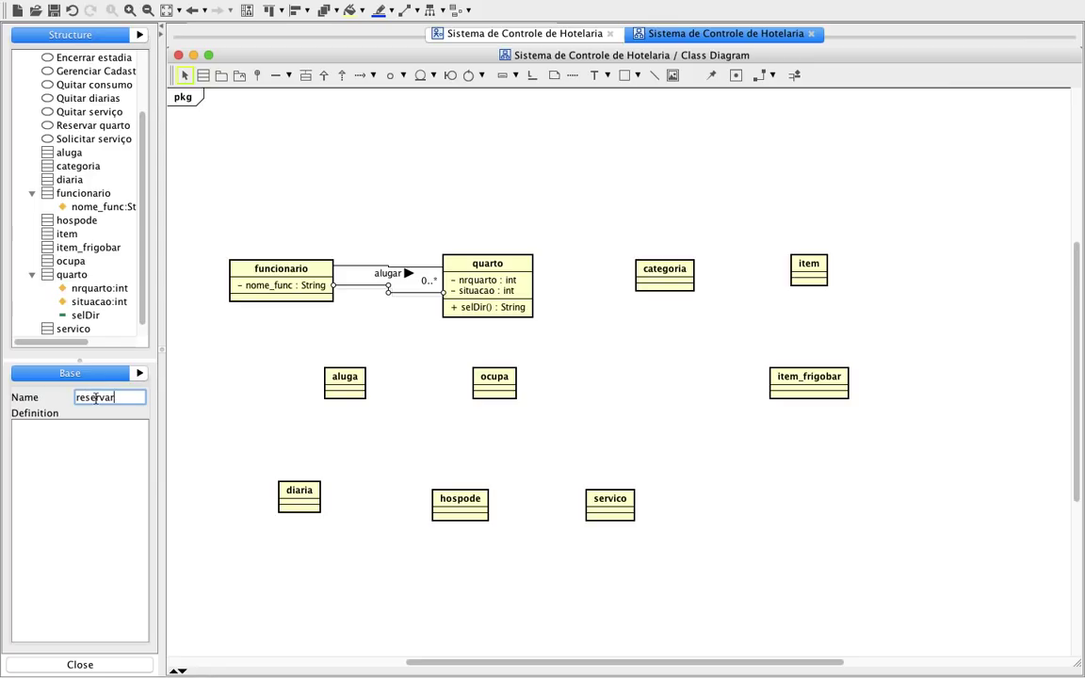
key("Return")
left_click(388, 317)
Move funcionario further left and set the multiplicity of reservar to 0..* at the quarto end
left_click(297, 294)
left_click_drag(297, 294, 269, 294)
left_click(394, 341)
mouse_move(410, 296)
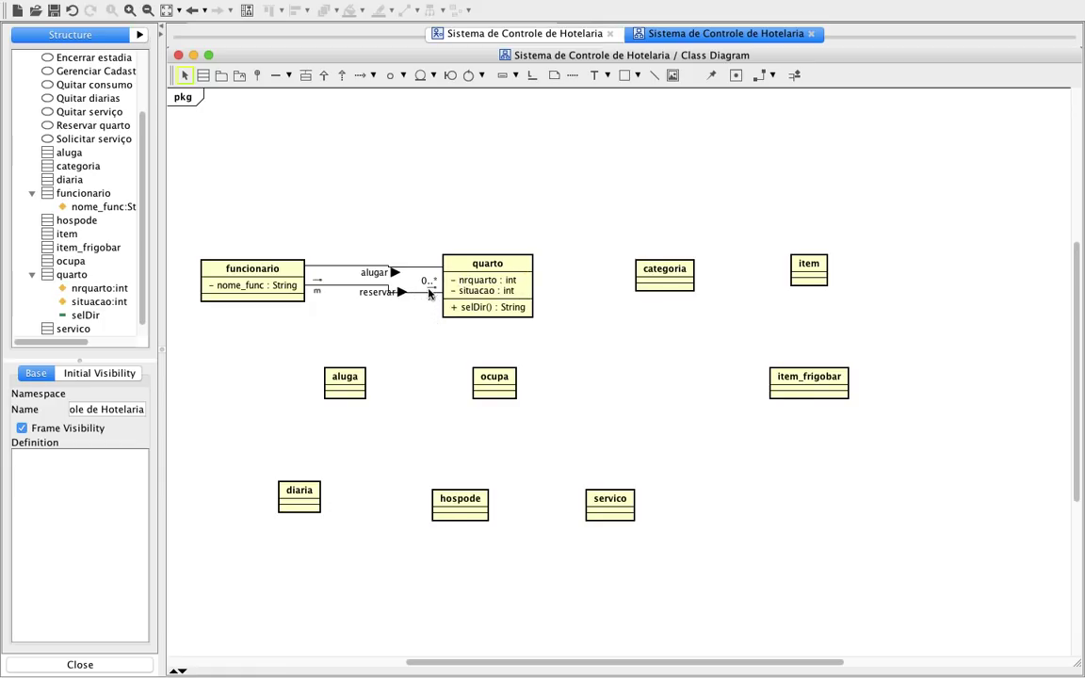
left_click(430, 296)
left_click(449, 346)
Draw a third association from funcionario to quarto and name it encerra
left_click(279, 75)
left_click_drag(285, 304, 469, 317)
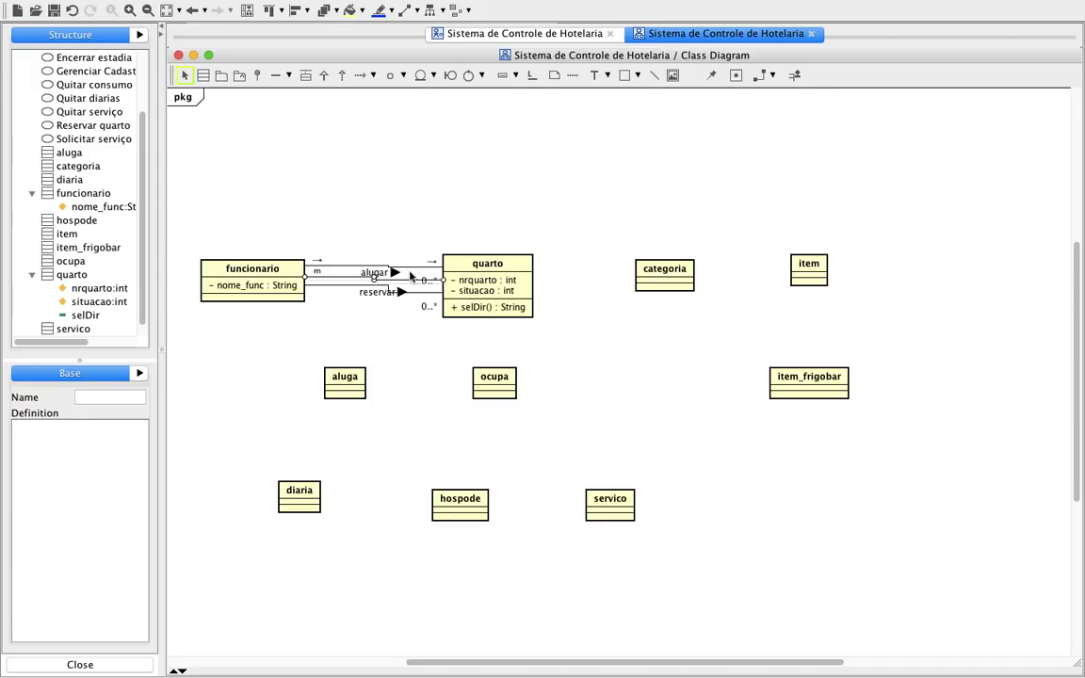
left_click(112, 396)
type("encerra")
Reroute the encerra association below reservar so it joins the lower edges of funcionario and quarto
left_click(404, 284)
left_click_drag(403, 285, 406, 321)
left_click_drag(344, 281, 320, 308)
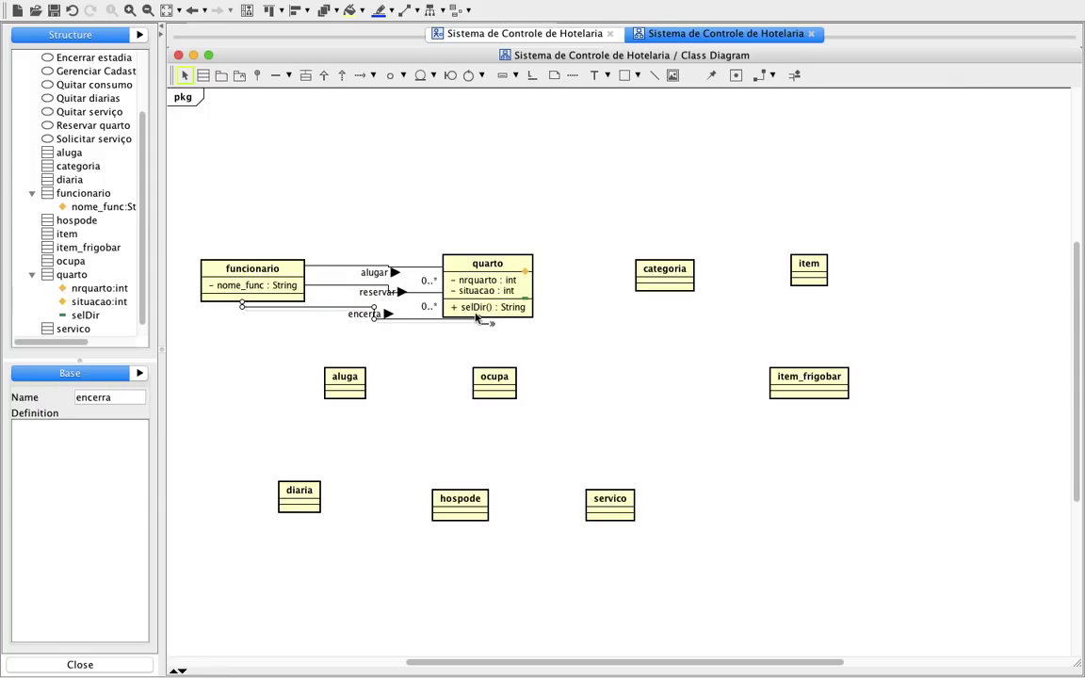
left_click(451, 317)
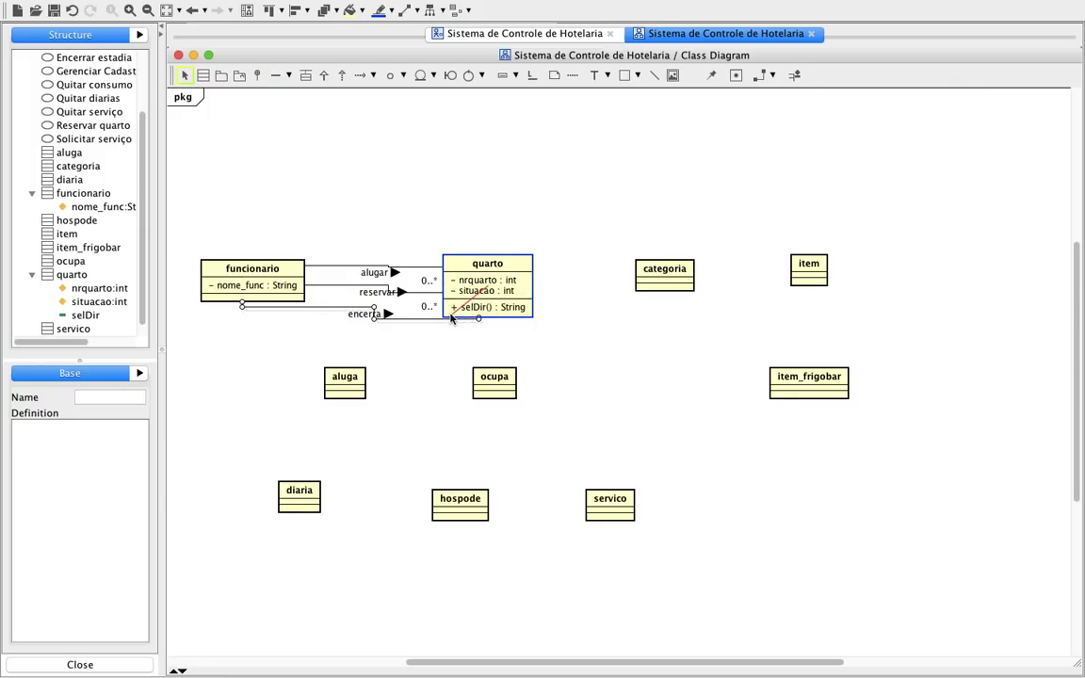
left_click(500, 340)
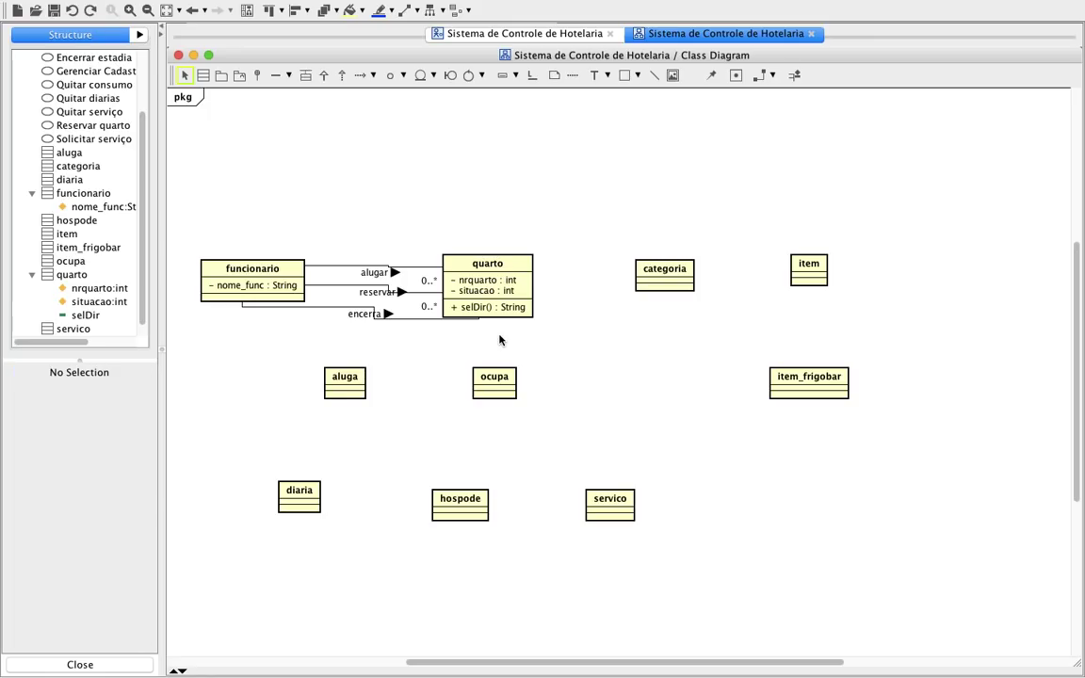
Reattach the encerra association to the side edge of quarto and set its multiplicity at that end to 0..*
left_click(409, 320)
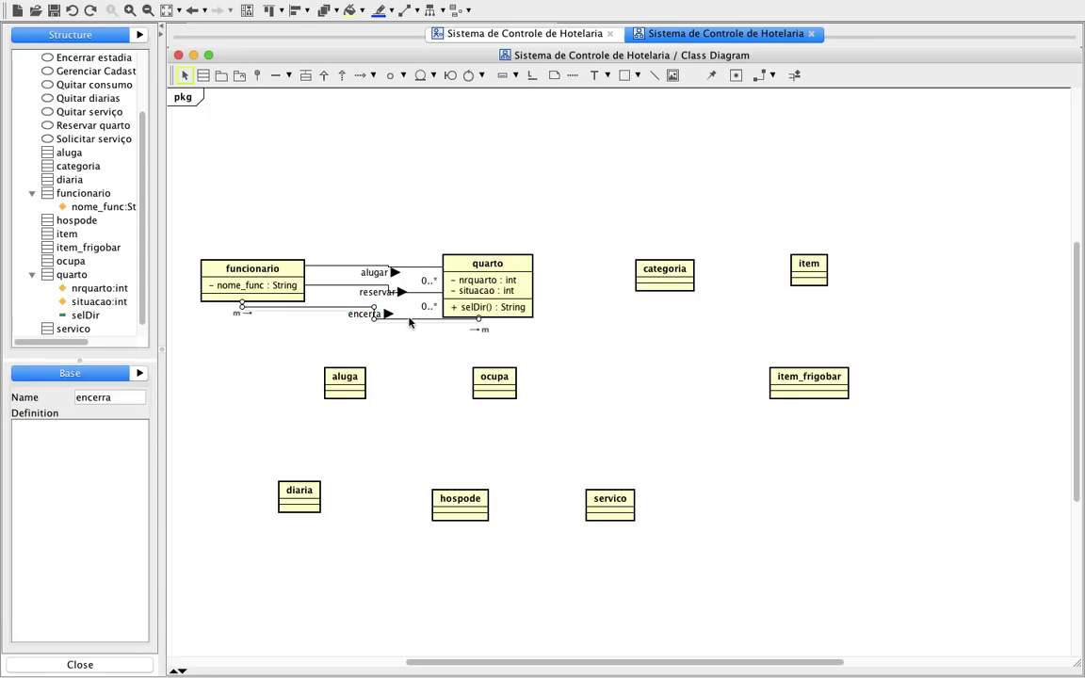
left_click_drag(409, 320, 445, 322)
left_click(429, 323)
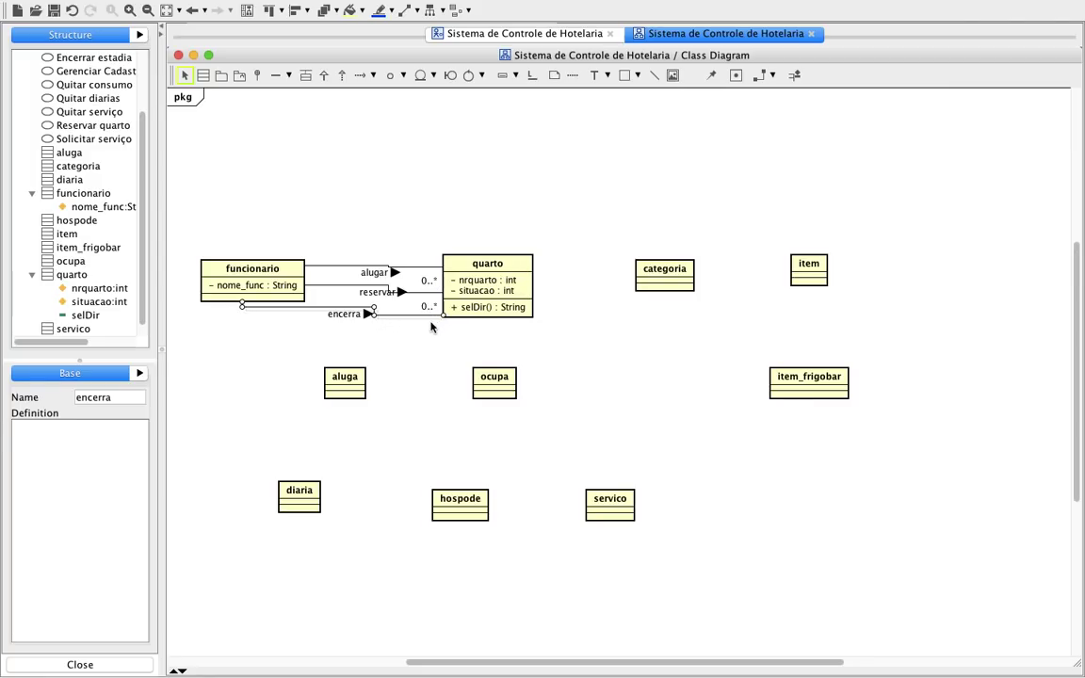
left_click(433, 325)
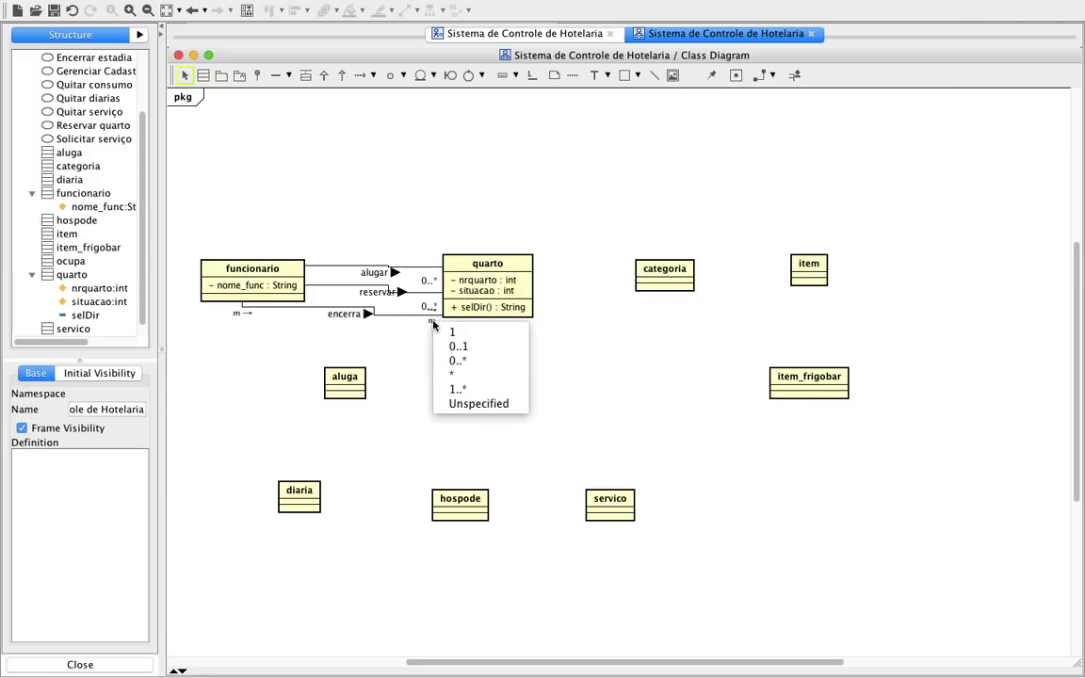
left_click(478, 362)
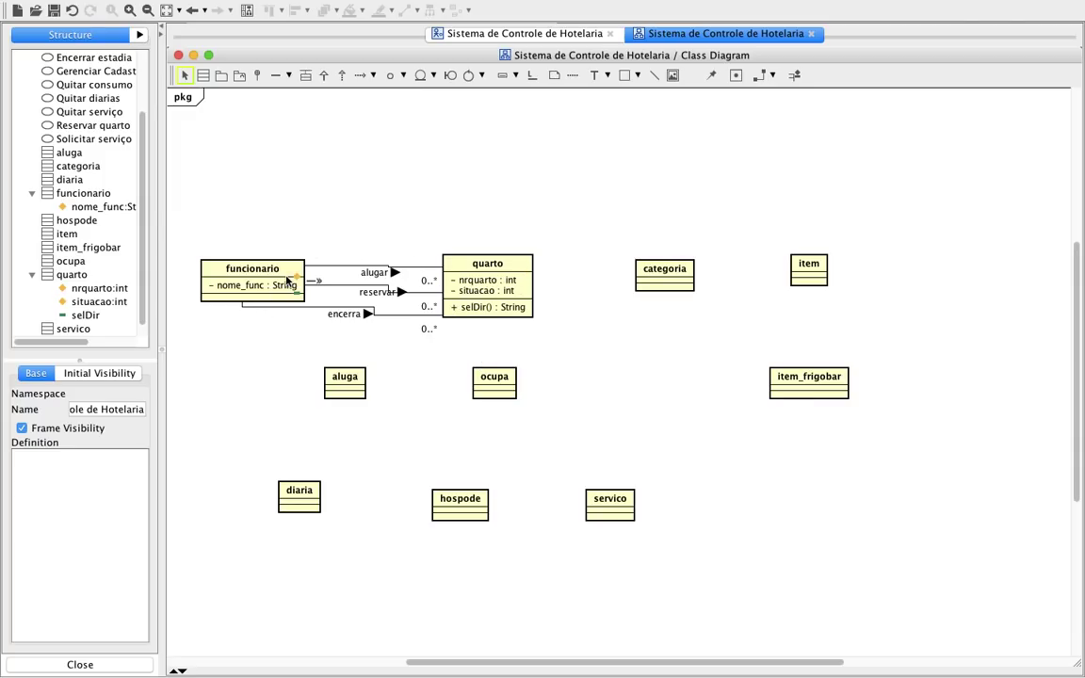
Move funcionario slightly left and quarto upward, and reroute alugar from the upper edge of funcionario to quarto
left_click_drag(285, 280, 266, 280)
left_click_drag(456, 283, 450, 222)
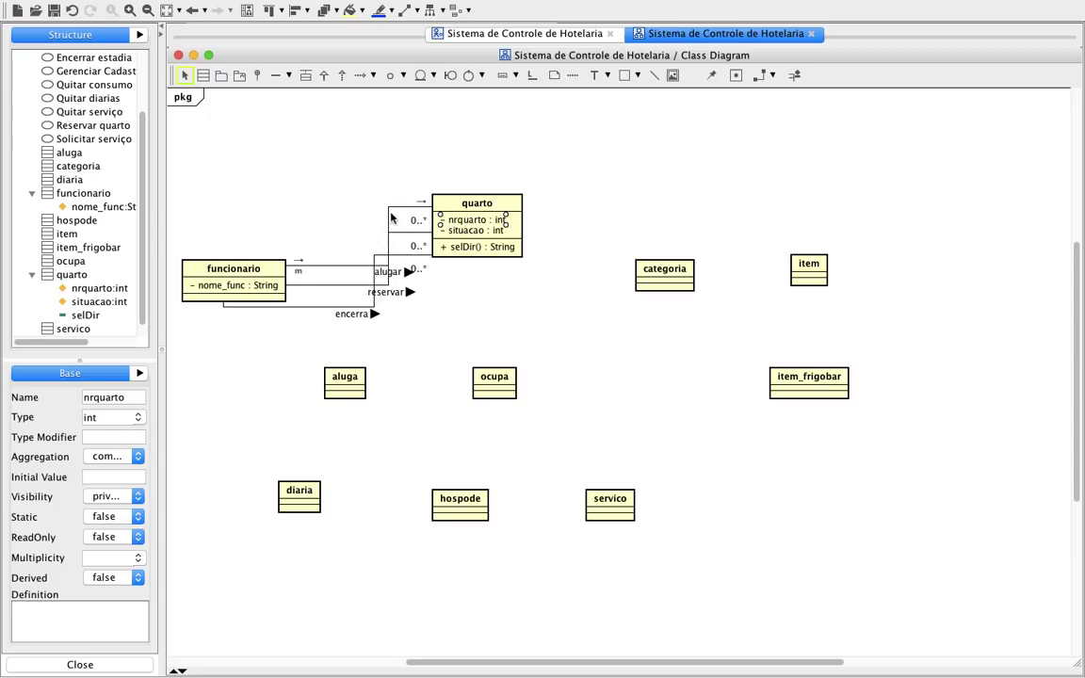
left_click(363, 267)
left_click_drag(363, 267, 341, 202)
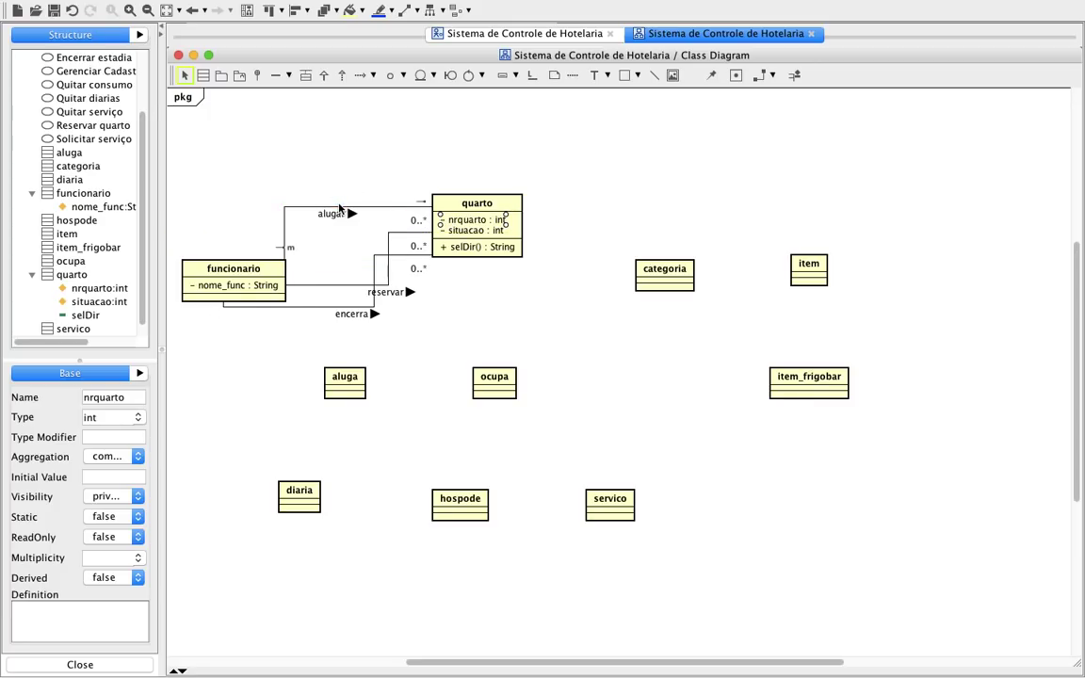
Reroute the reservar and encerra associations beneath alugar so the three lines between funcionario and quarto are spaced apart
left_click_drag(339, 269, 329, 235)
left_click(221, 211)
left_click(299, 244)
left_click_drag(249, 239, 304, 240)
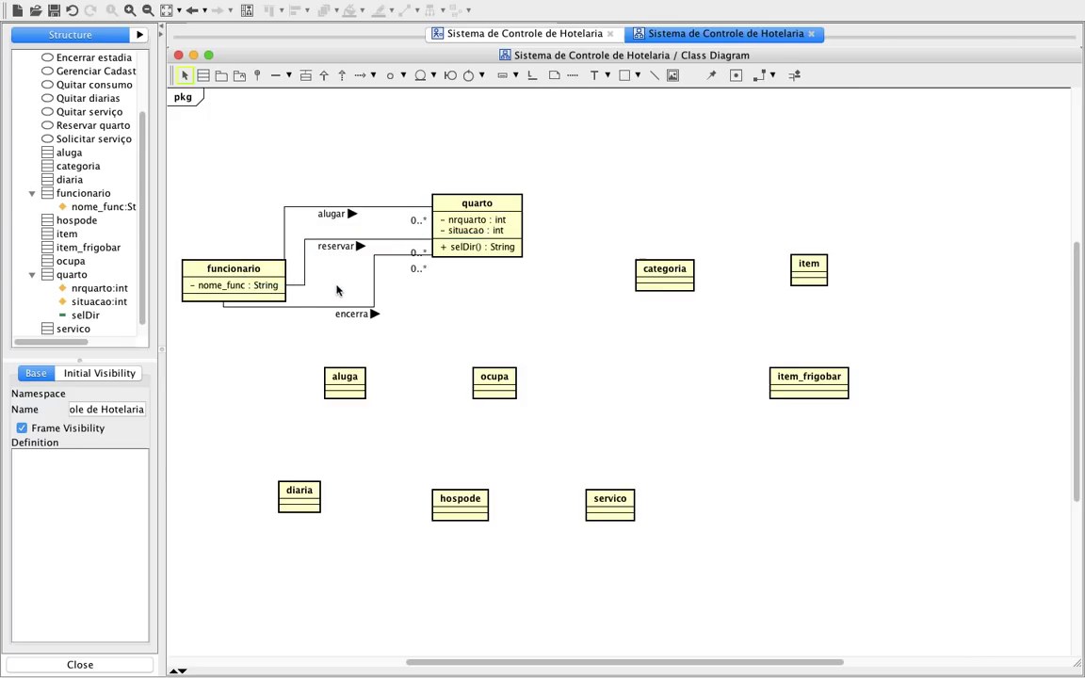
left_click_drag(375, 280, 325, 300)
left_click_drag(371, 254, 371, 268)
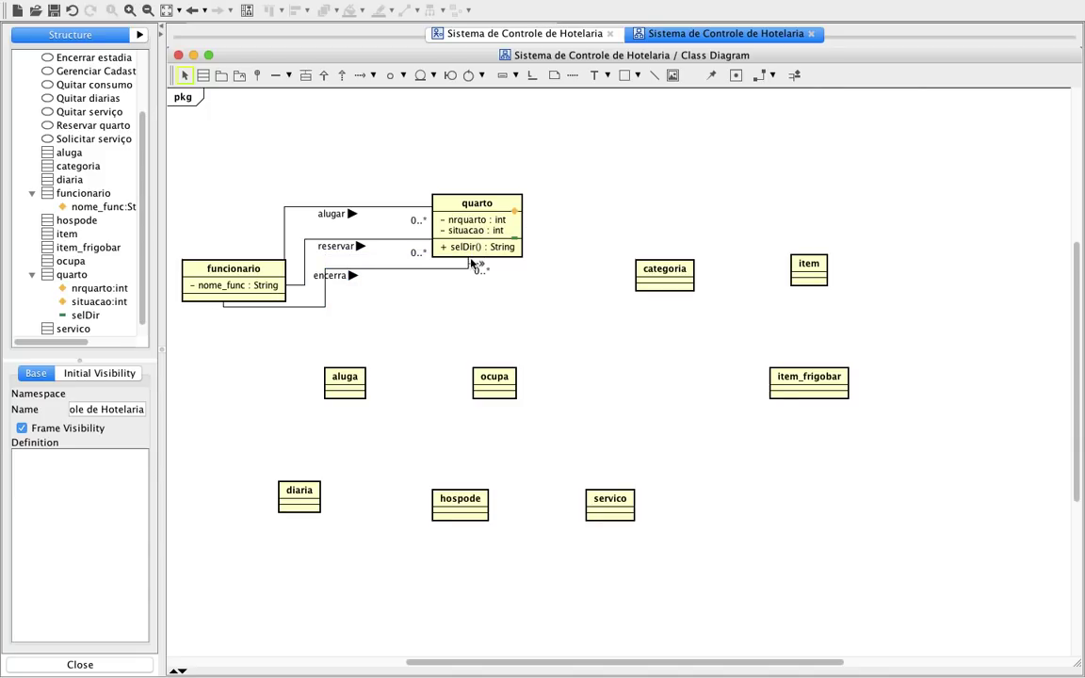
left_click(376, 241)
mouse_move(376, 241)
left_mouse_down()
mouse_move(376, 231)
mouse_move(380, 268)
mouse_move(374, 257)
left_mouse_up()
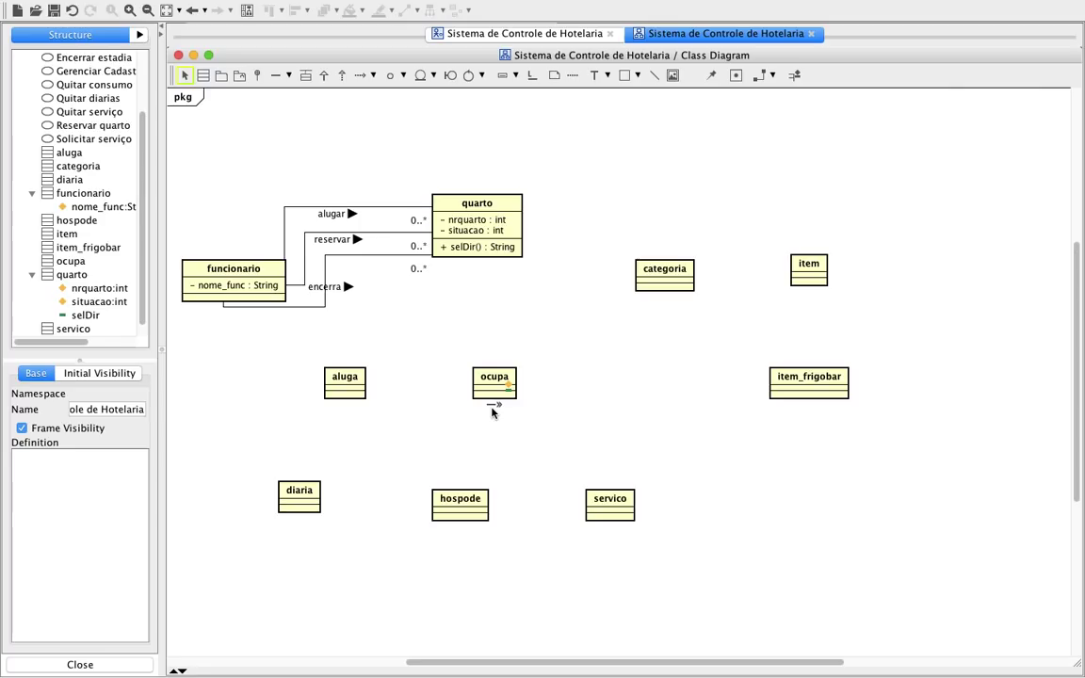
Draw associations from quarto to aluga and to ocupa, routing the aluga line separately into the class's upper edge
left_click(275, 74)
left_click_drag(485, 241, 345, 382)
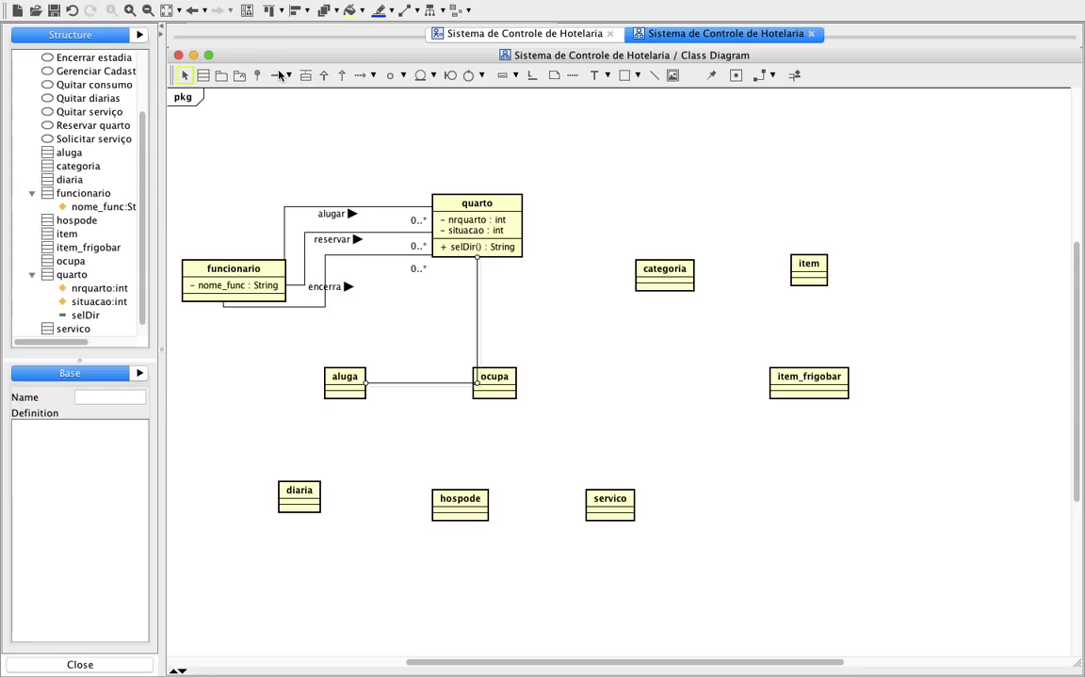
left_click(275, 75)
left_click_drag(455, 237, 504, 389)
left_click(586, 385)
left_click(477, 342)
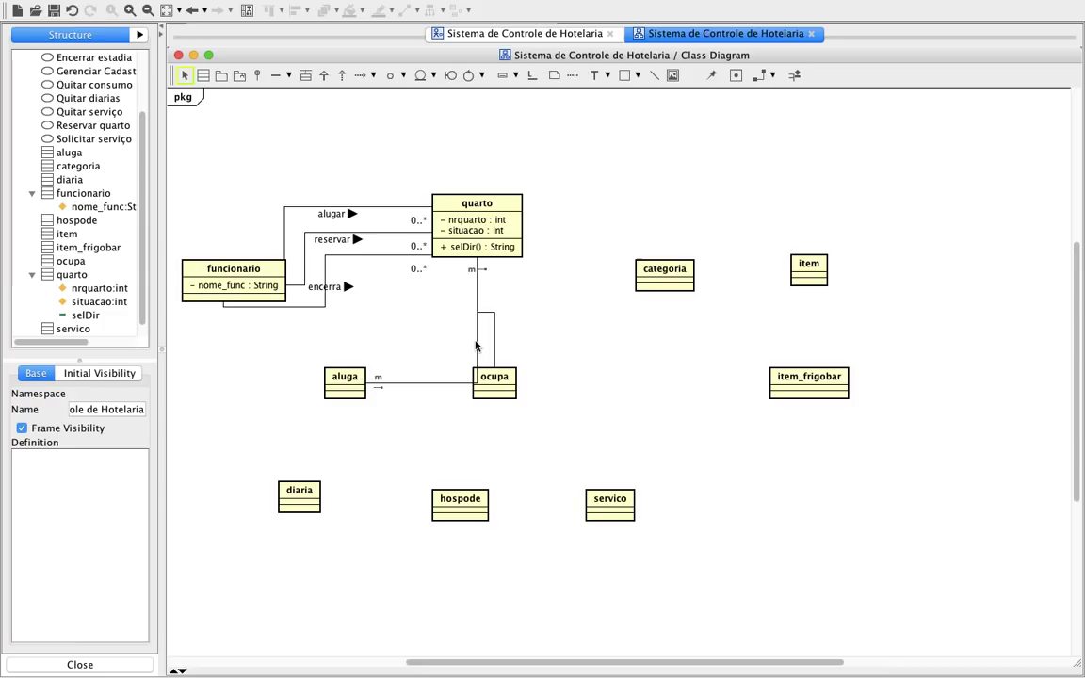
left_click_drag(478, 384, 447, 327)
left_click(473, 322)
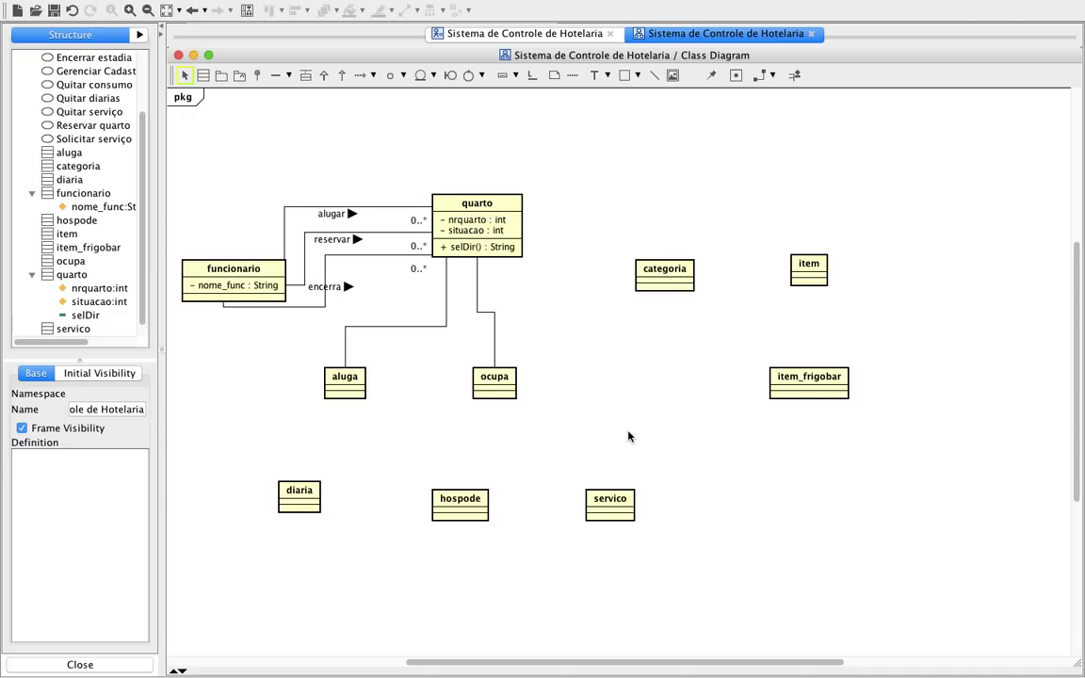
Correct the name of the hospode class to hospede
double_click(461, 501)
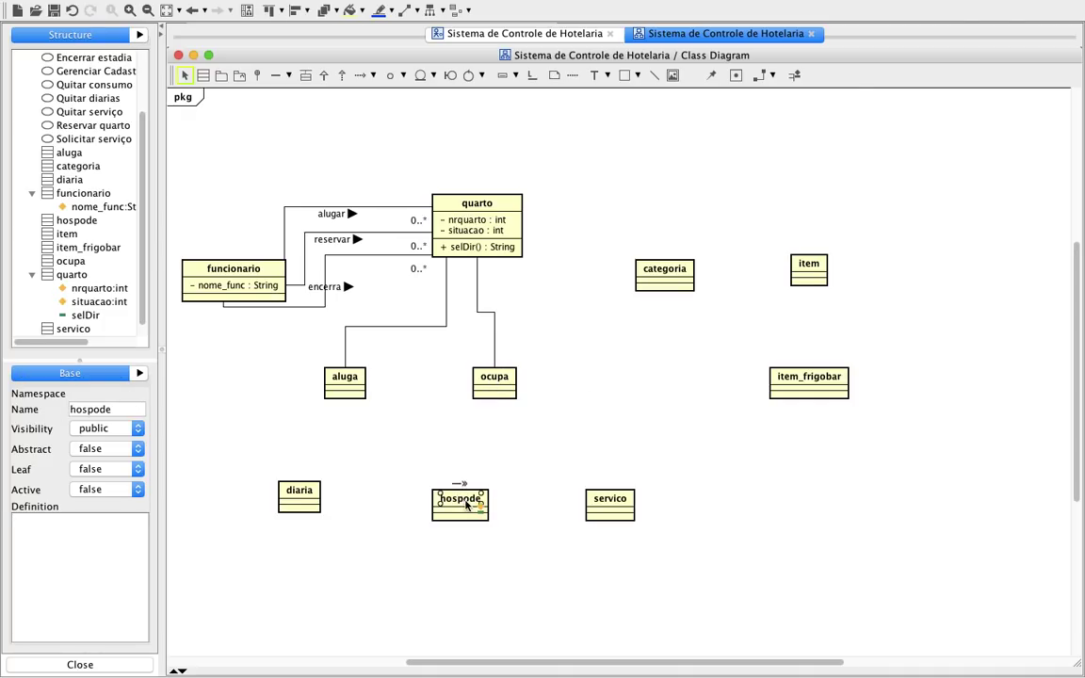
left_click(465, 501)
key("Delete")
type("e")
key("Return")
left_click(555, 445)
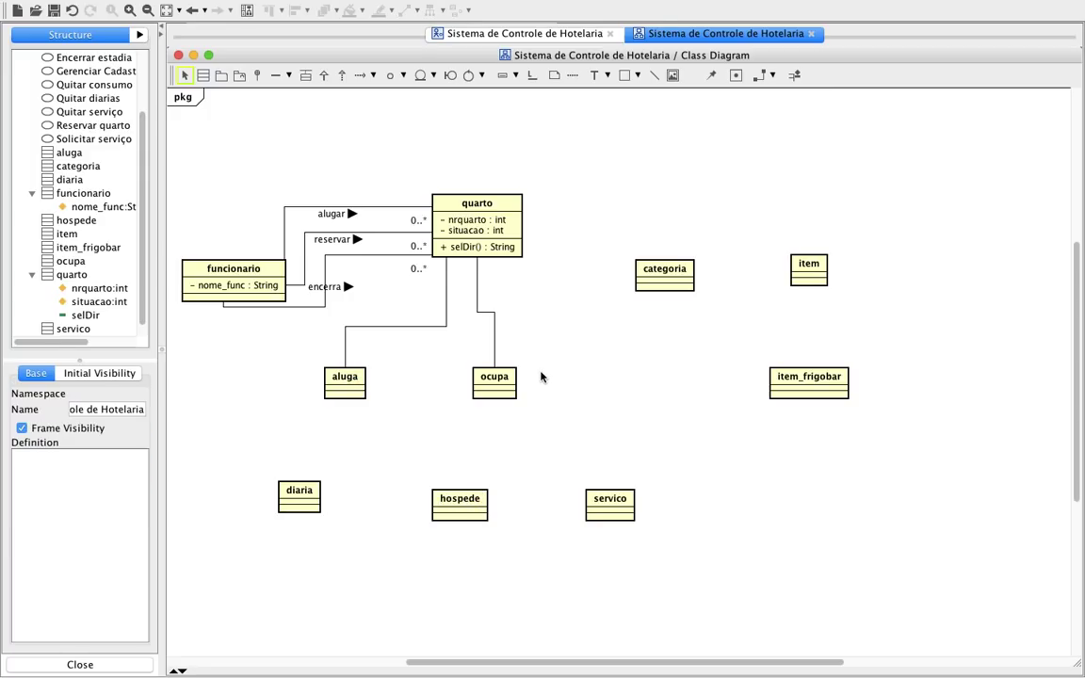
Add the attribute dt_aluguel of type Date to the aluga class, creating Date as a new type
left_click(357, 387)
key("ctrl+f")
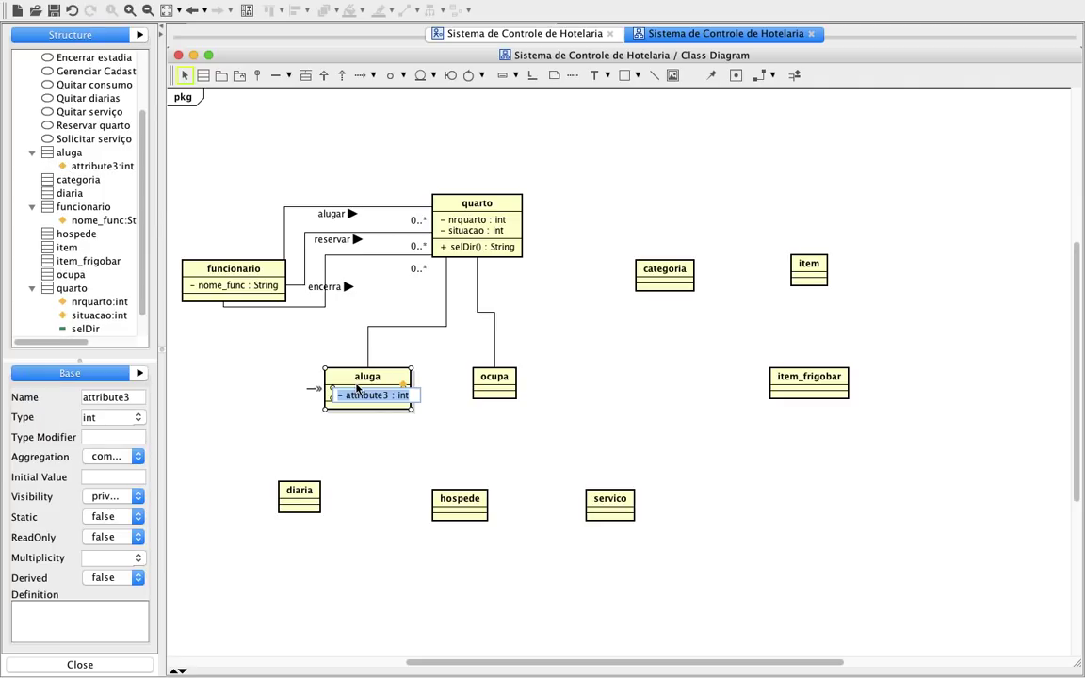
type("dt_aluguel")
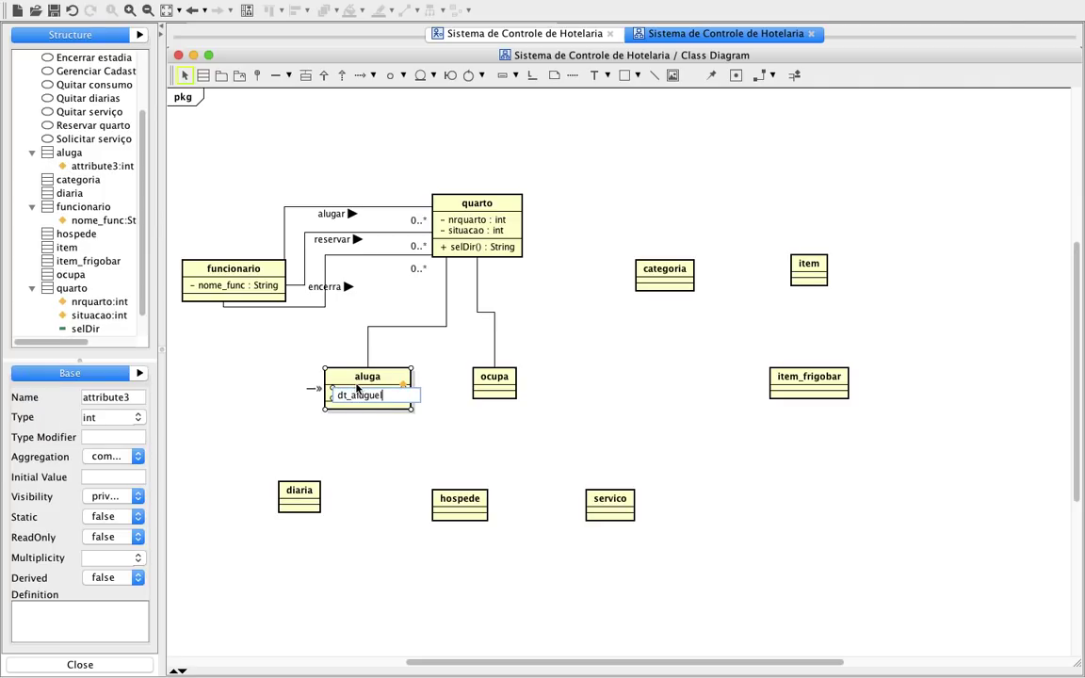
type(":Date")
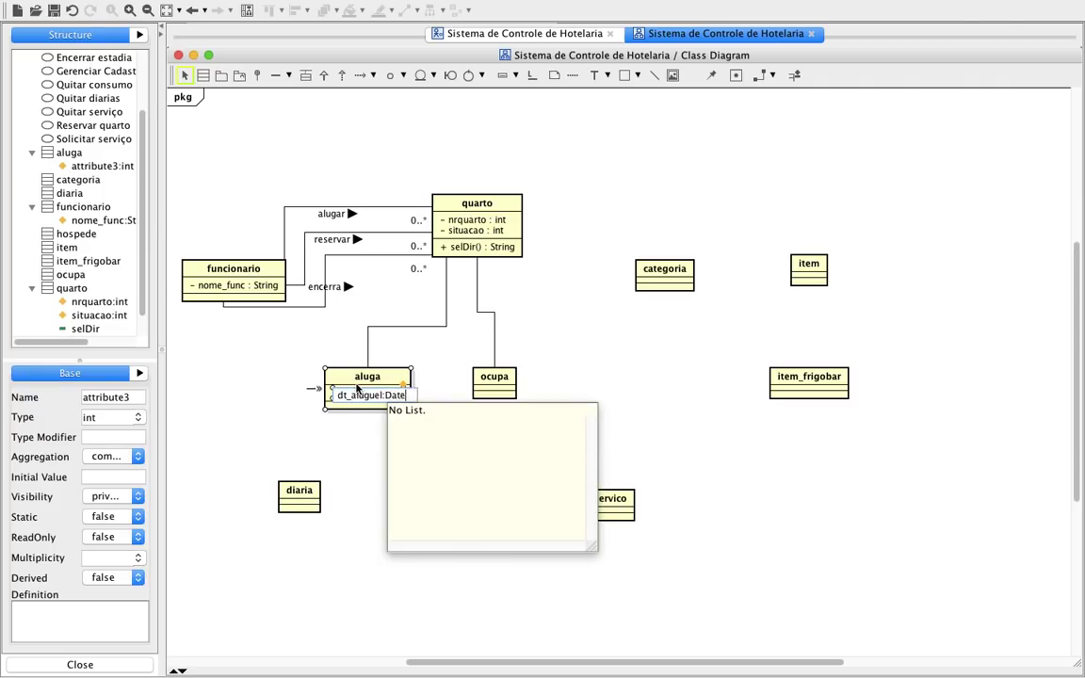
key("Return")
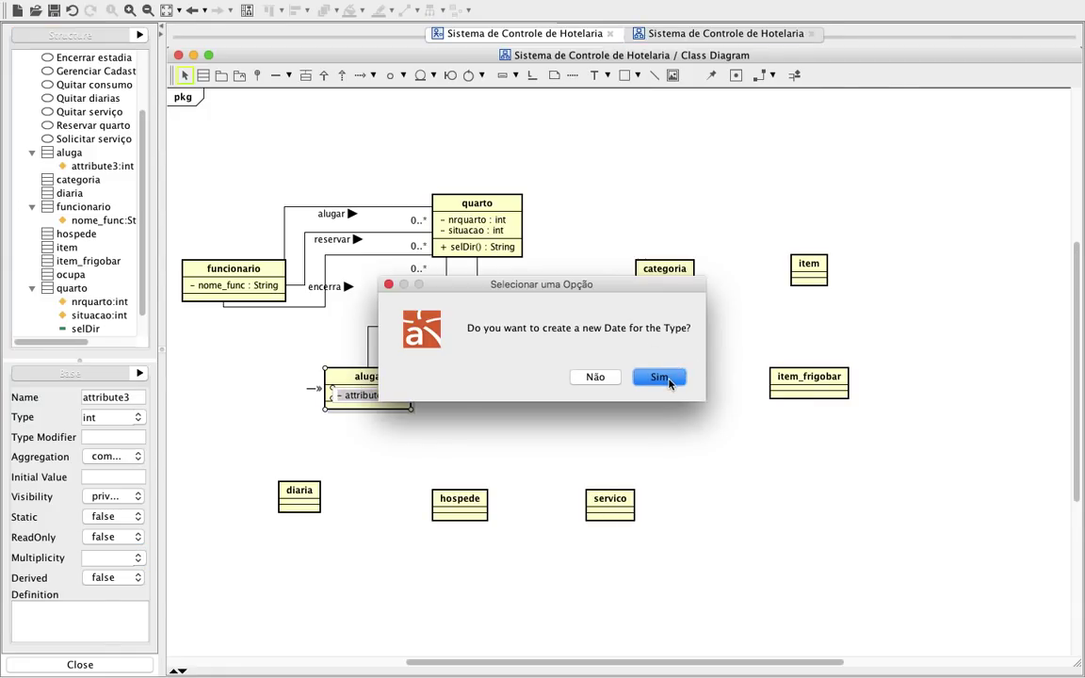
left_click(660, 378)
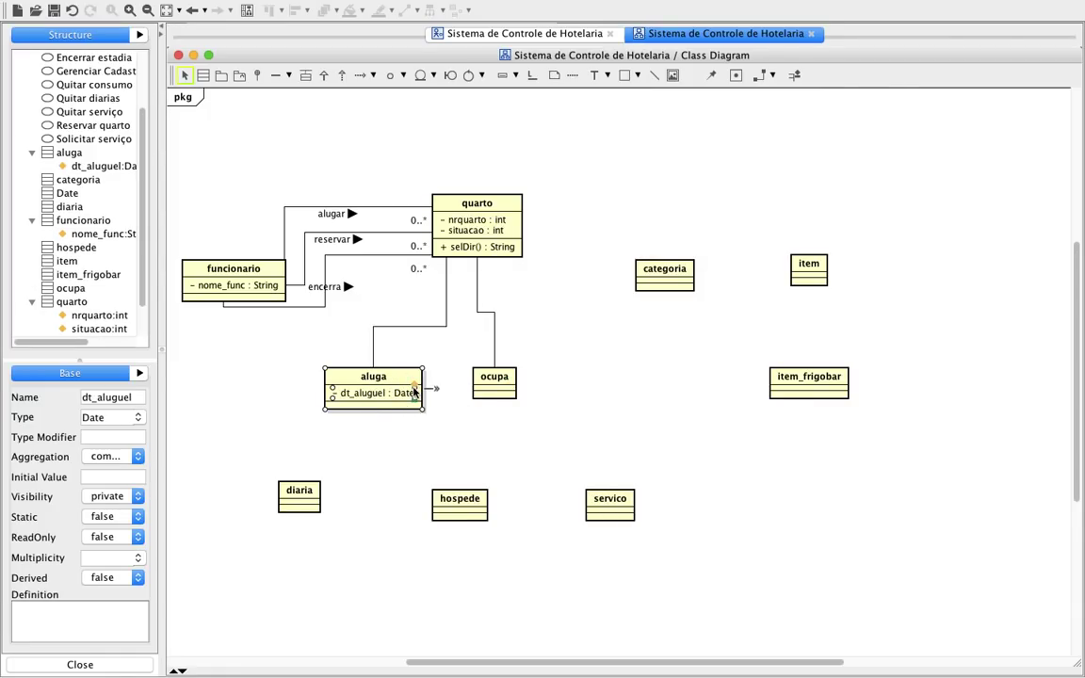
Add a second attribute named encerrado, of type int, to the aluga class
key("ctrl+f")
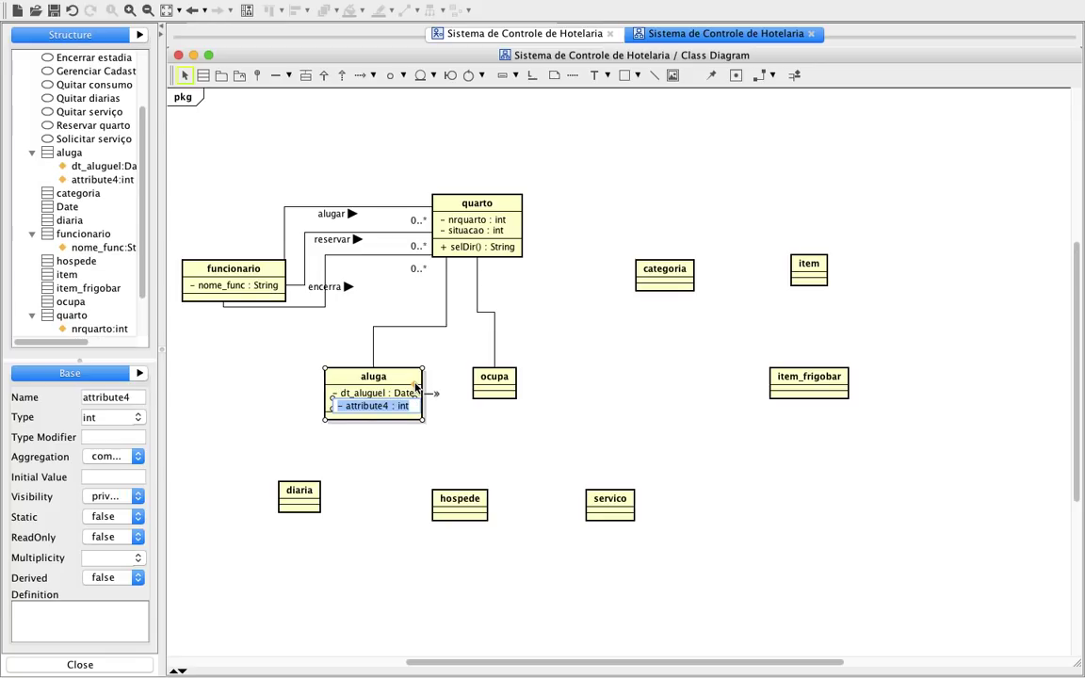
type("e")
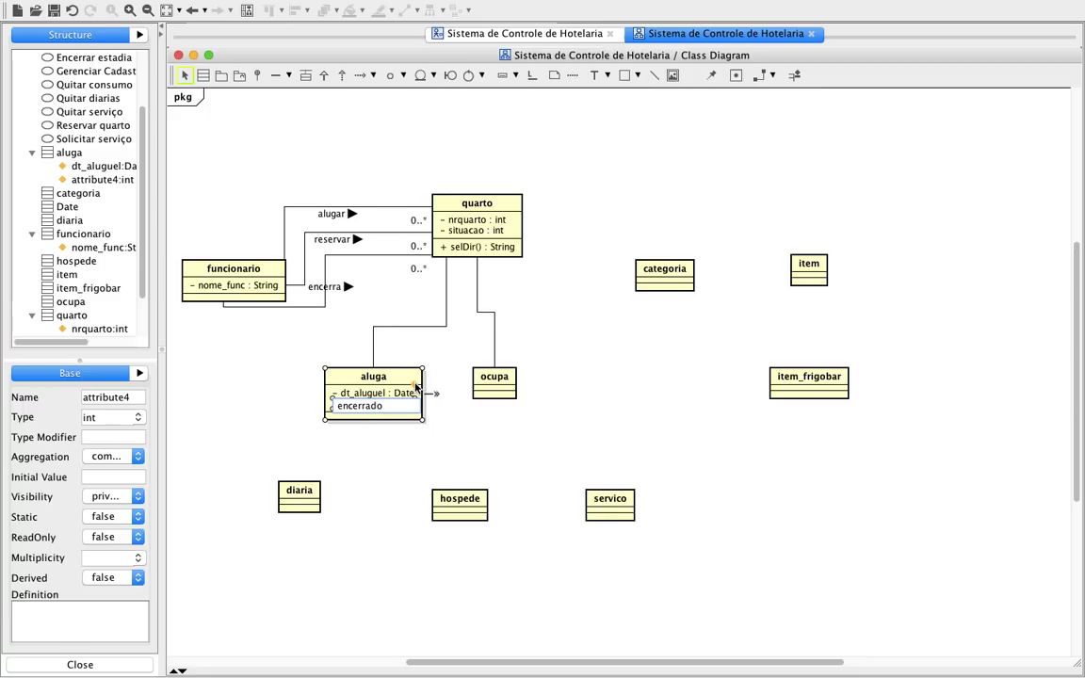
type("ncerrado")
key("Return")
left_click(415, 385)
key("Escape")
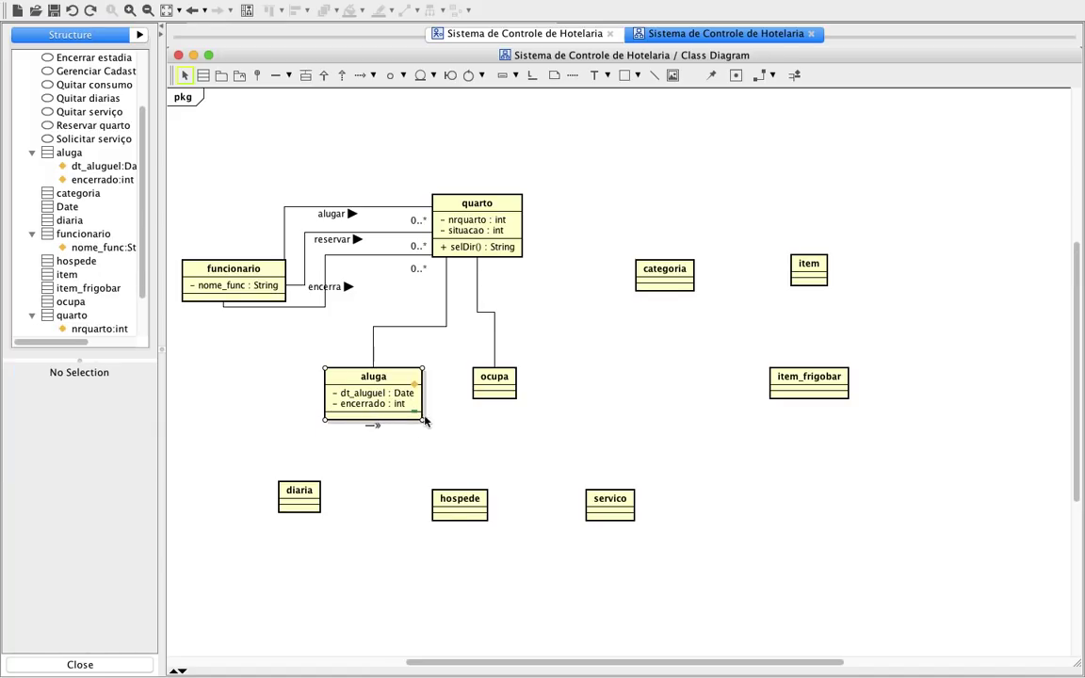
Add an operation to the aluga class with the text conDiarias_Aluga;String
left_click(417, 415)
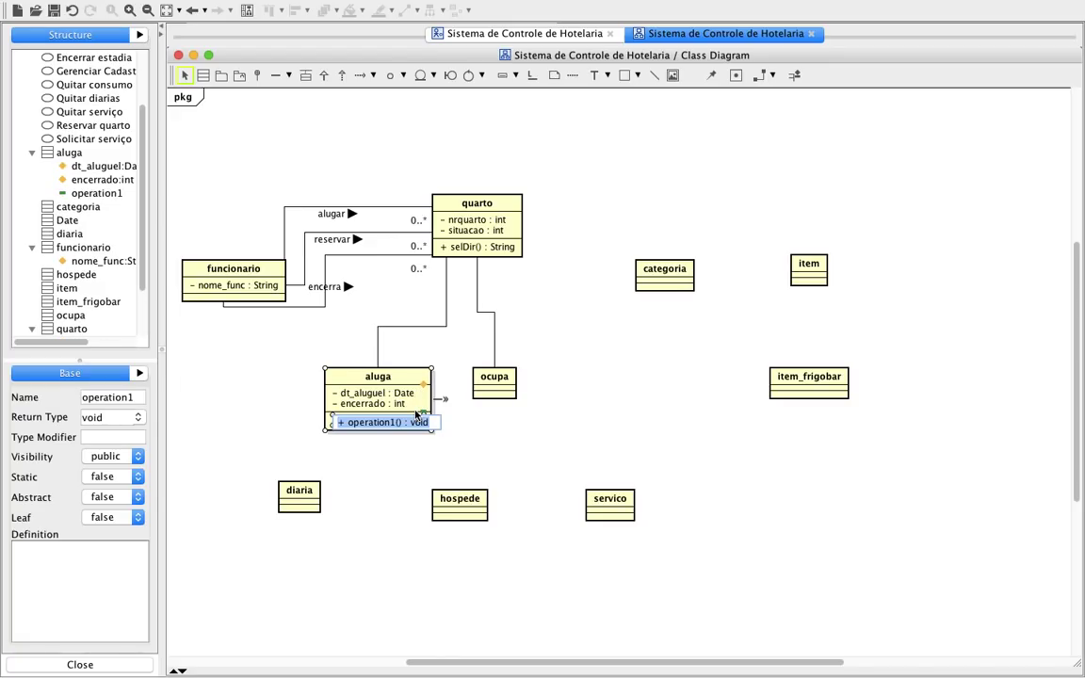
type("conD")
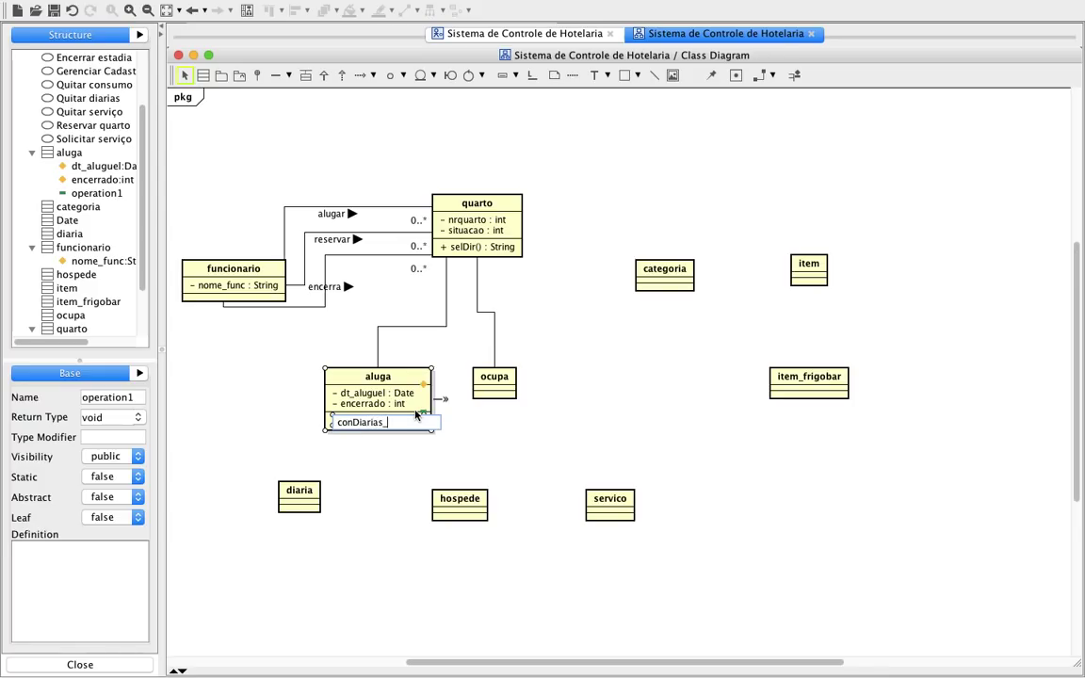
type("ga;String")
key("Return")
left_click(483, 460)
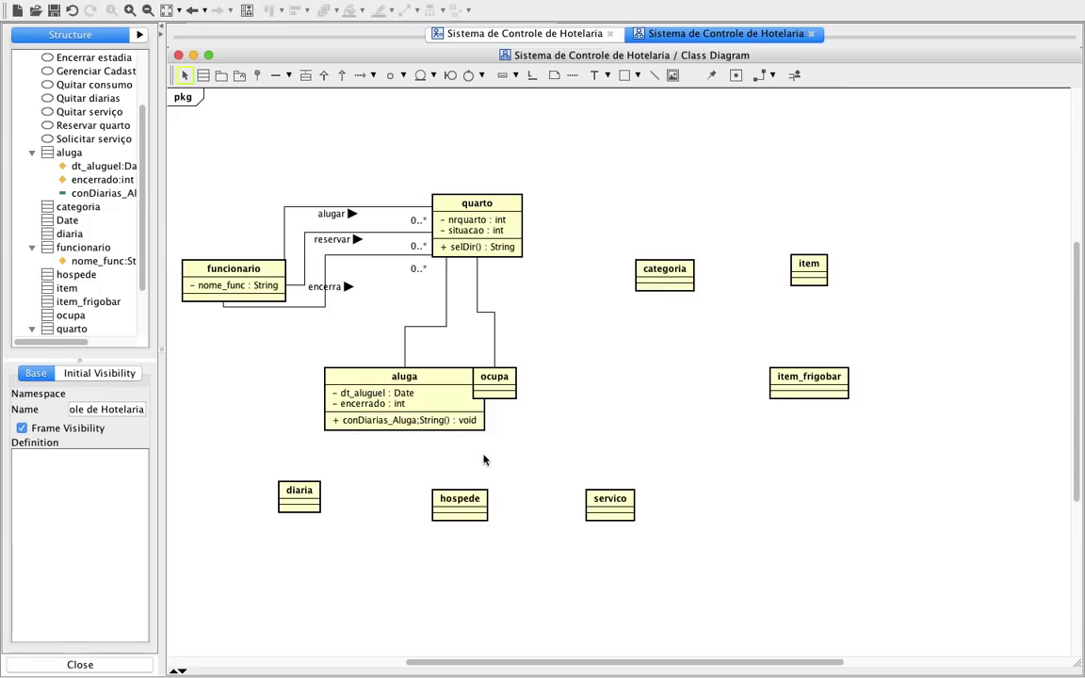
Remove the stray ;String from the aluga operation so it is named conDiarias_Aluga
left_click(426, 422)
left_click(426, 421)
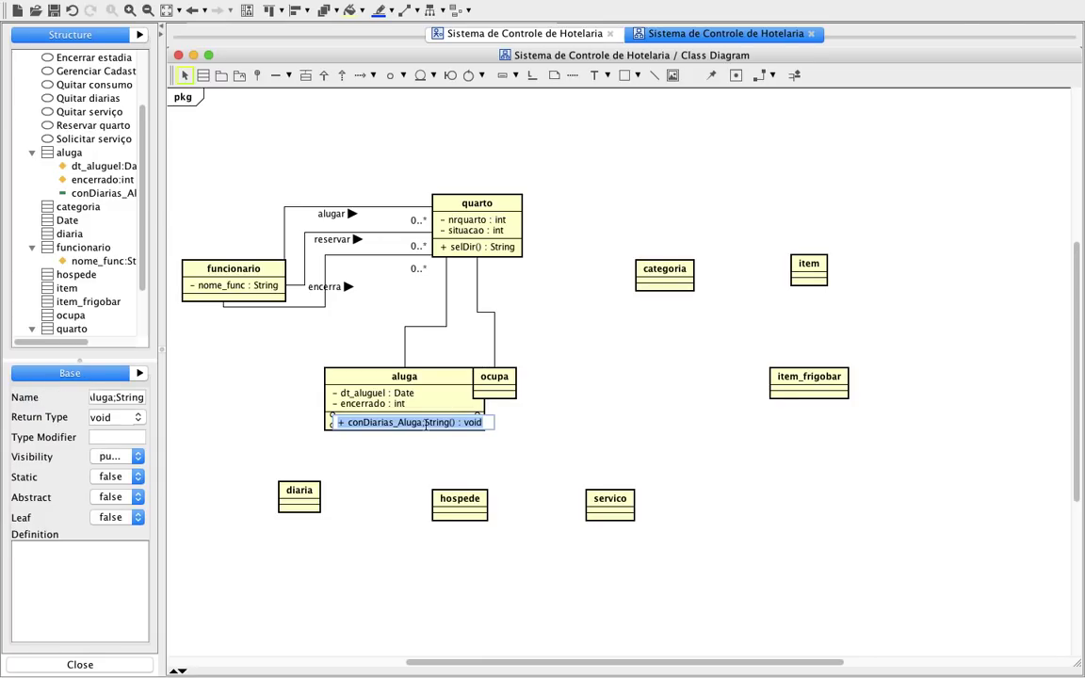
left_click(426, 423)
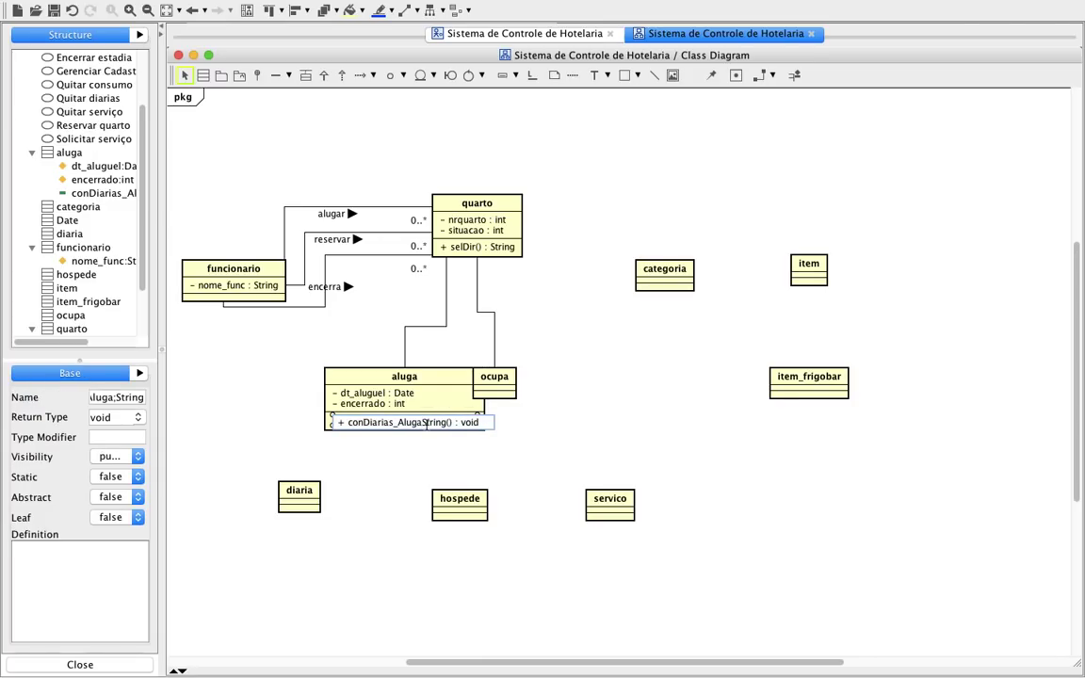
key("BackSpace")
key("Return")
left_click(439, 424)
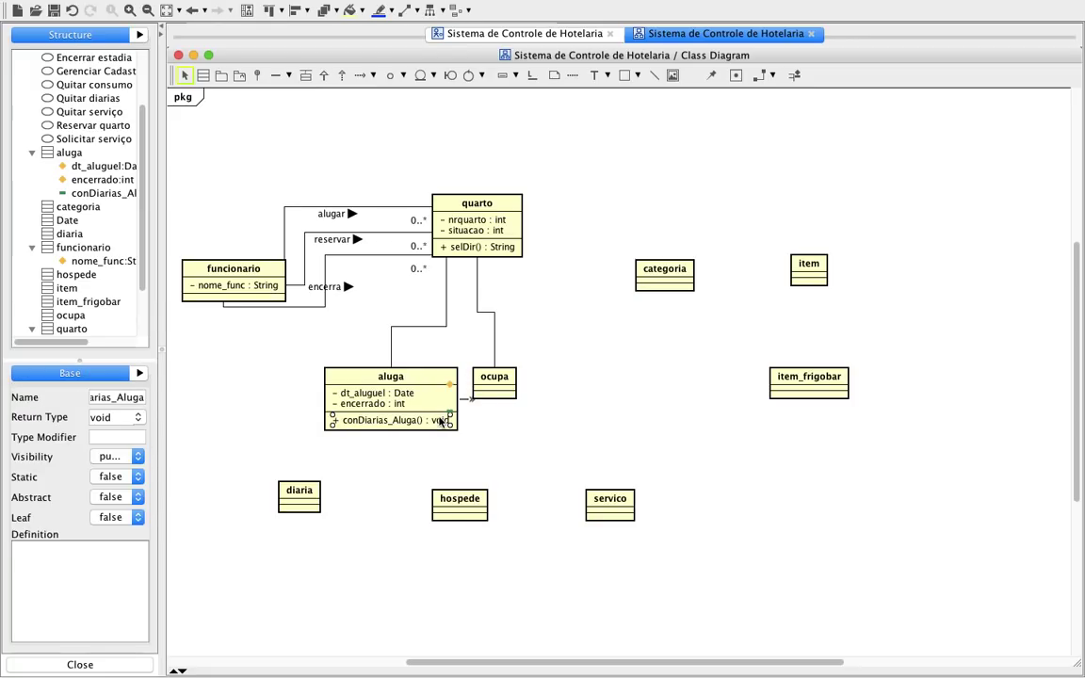
Change the return type of the conDiarias_Aluga operation to String
double_click(440, 422)
key("ctrl+space")
key("BackSpace")
key("BackSpace")
key("BackSpace")
key("BackSpace")
type("String")
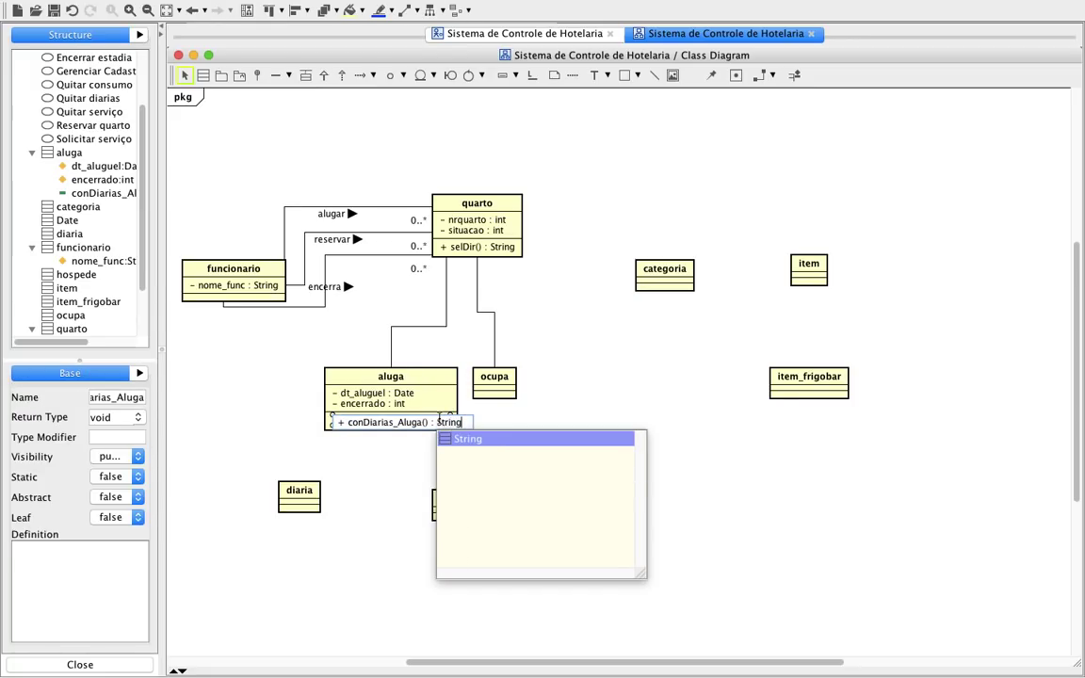
key("Return")
left_click(484, 449)
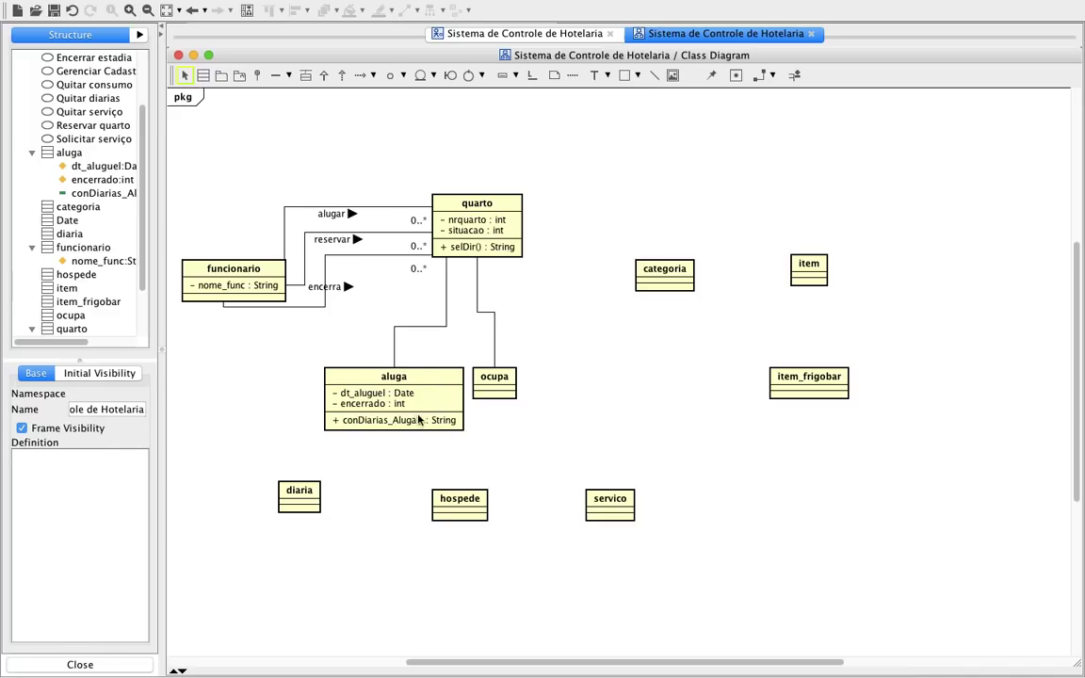
Move the aluga class below funcionario and place the diaria class beneath aluga
left_click_drag(429, 424, 285, 444)
left_click(439, 450)
left_click_drag(291, 504, 225, 567)
left_click(416, 531)
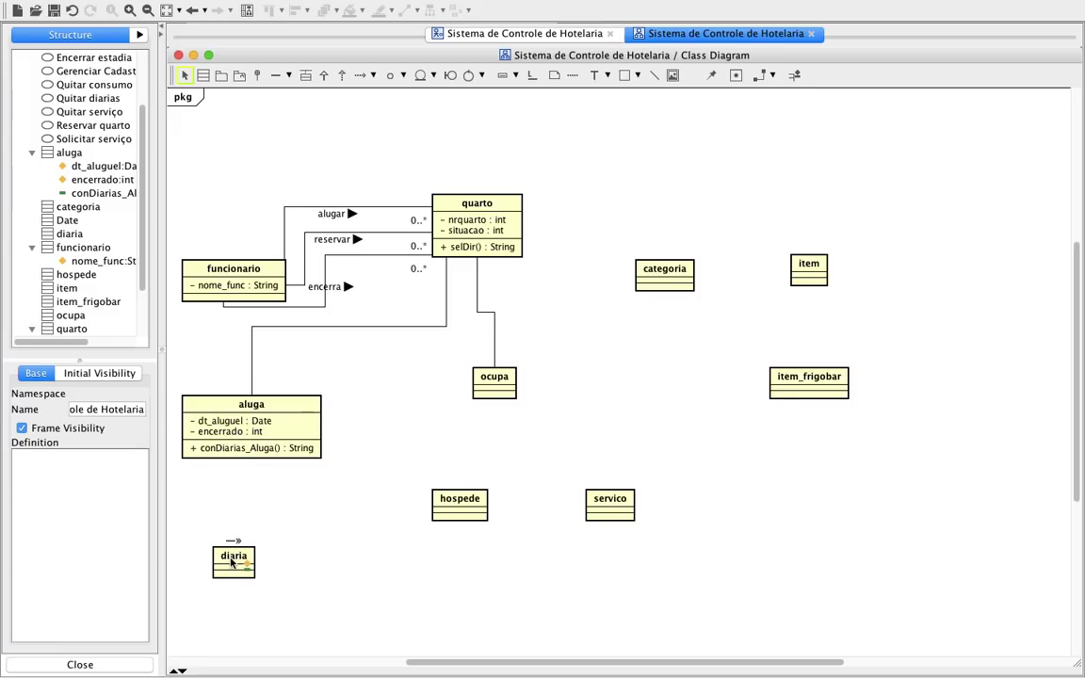
left_click_drag(242, 553, 279, 536)
left_click(378, 517)
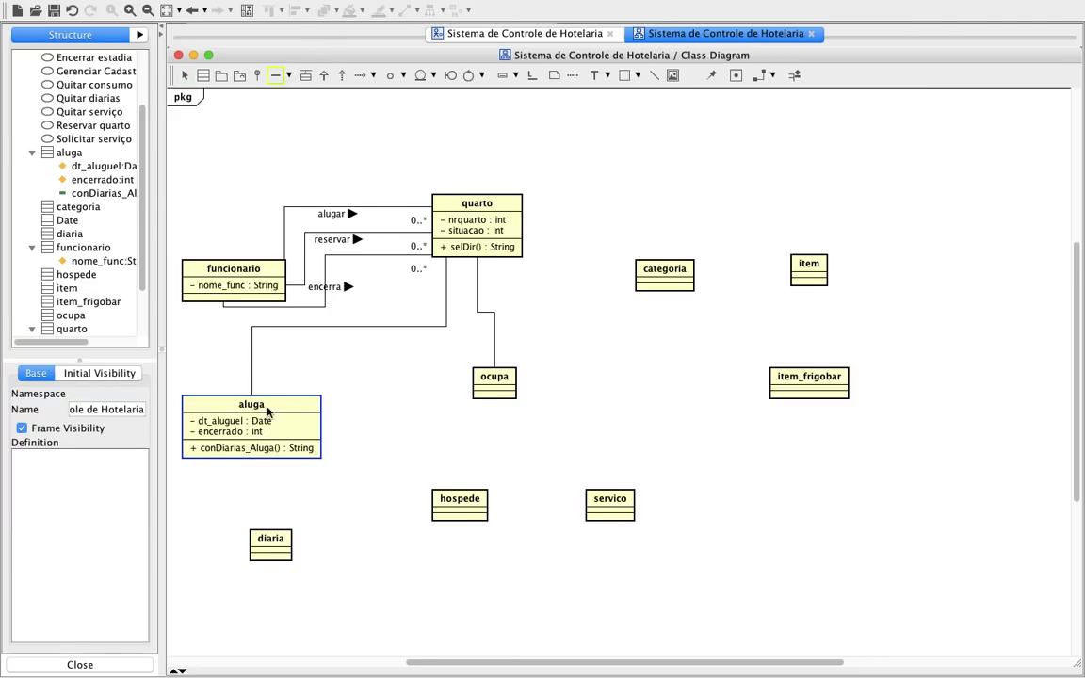
Draw an association between aluga and diaria, with diaria aligned straight below aluga
left_click_drag(279, 542, 286, 430)
key("Escape")
left_click(275, 76)
left_click_drag(238, 443, 252, 545)
left_click(337, 537)
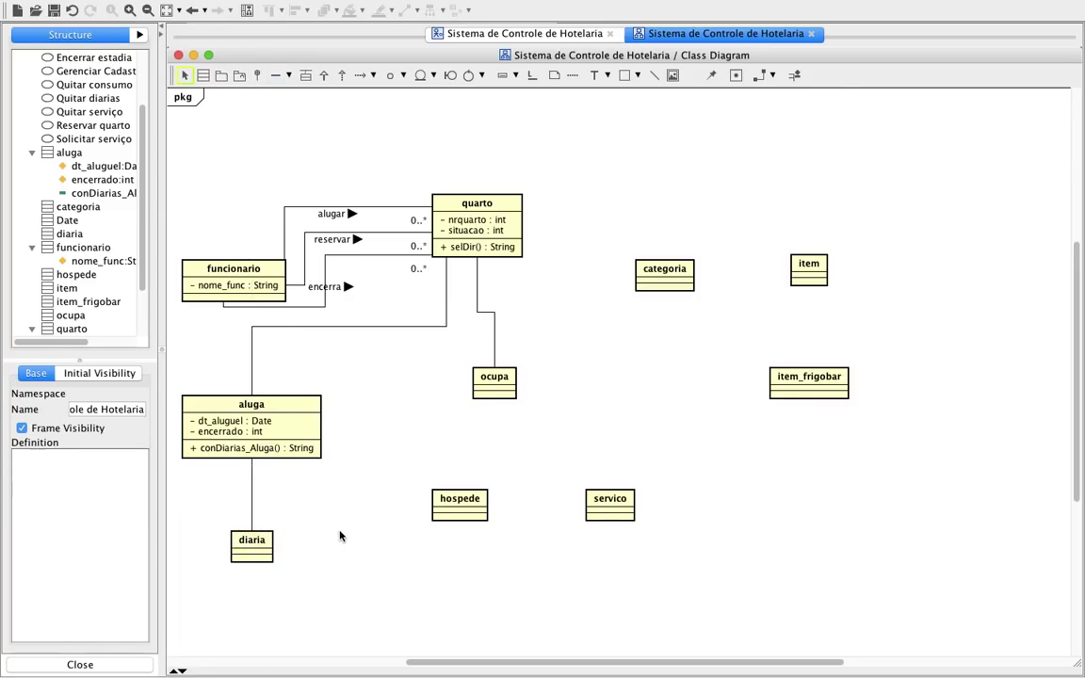
Add the attributes dt_diaria : Date and val_diaria : double to the diaria class
key("ctrl+f")
type("dt")
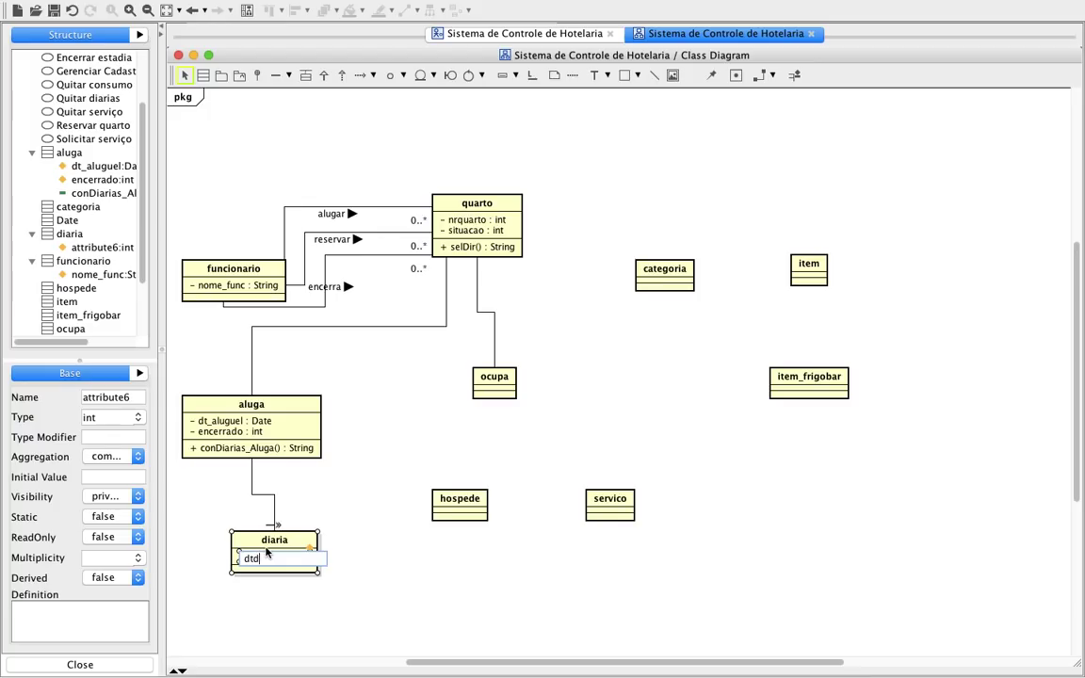
type("_diaria:Date")
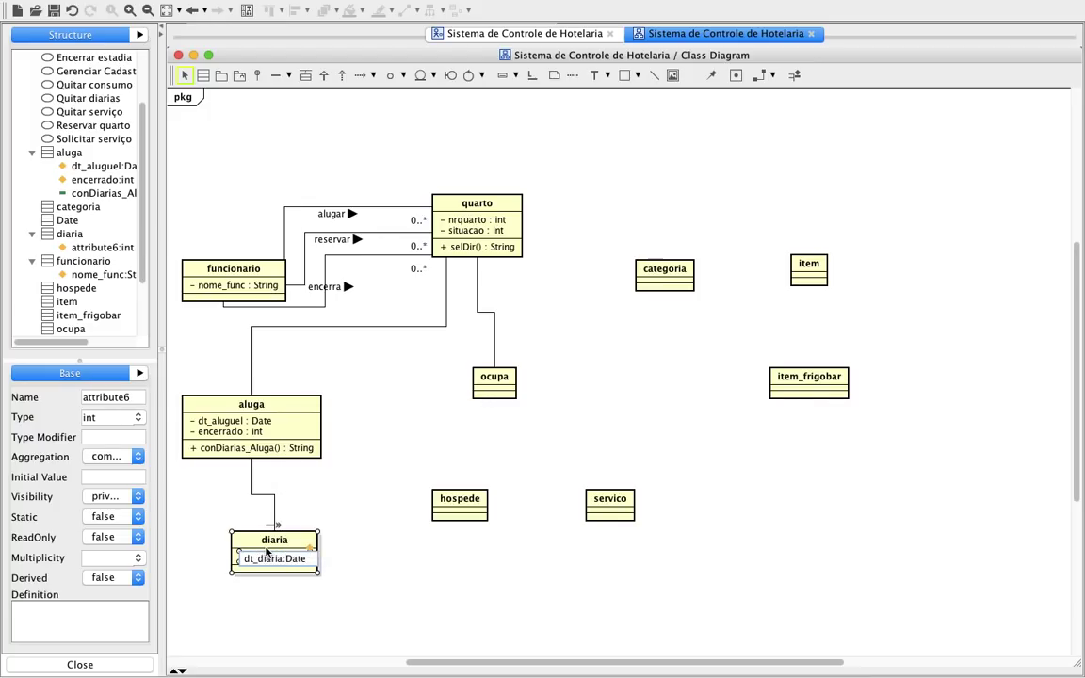
key("Return")
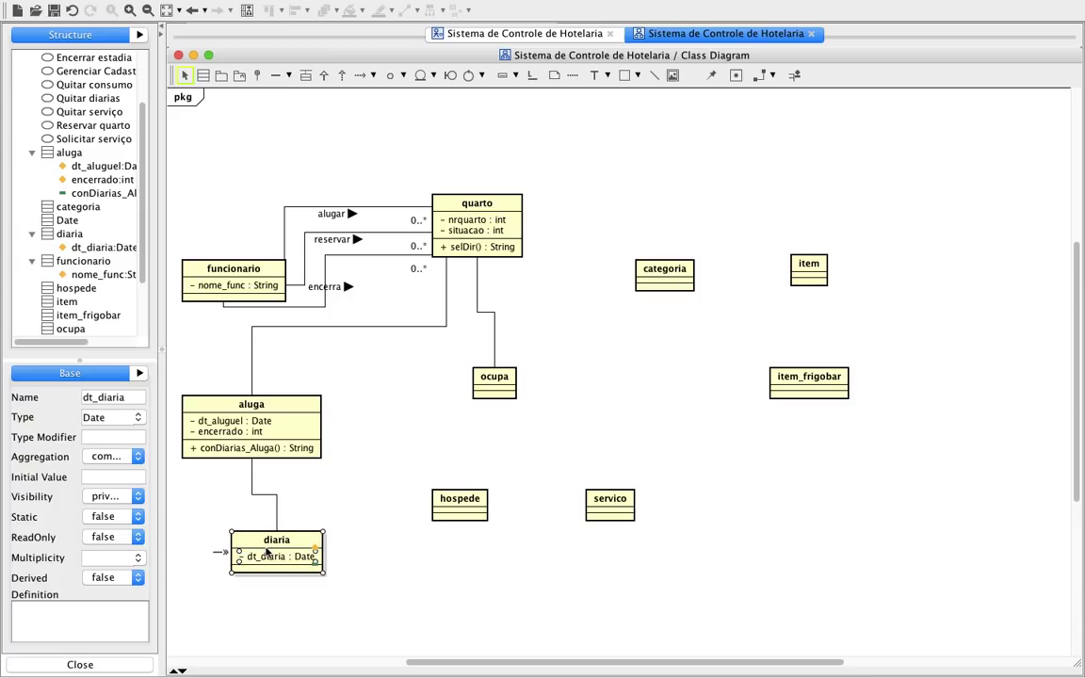
left_click(314, 551)
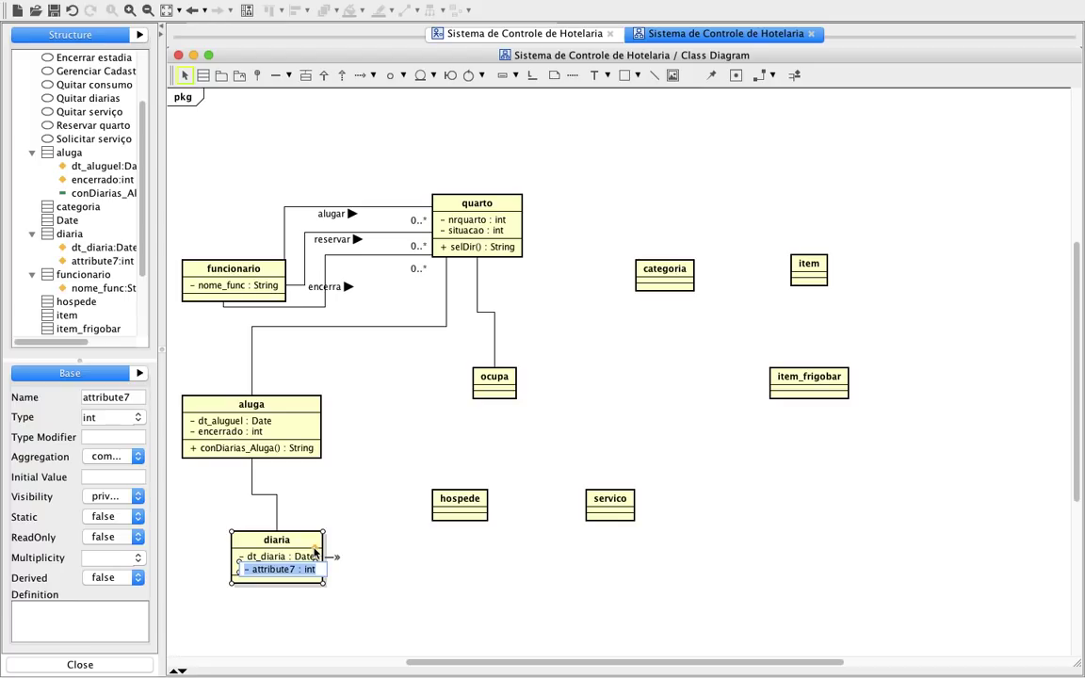
type("val_diaria")
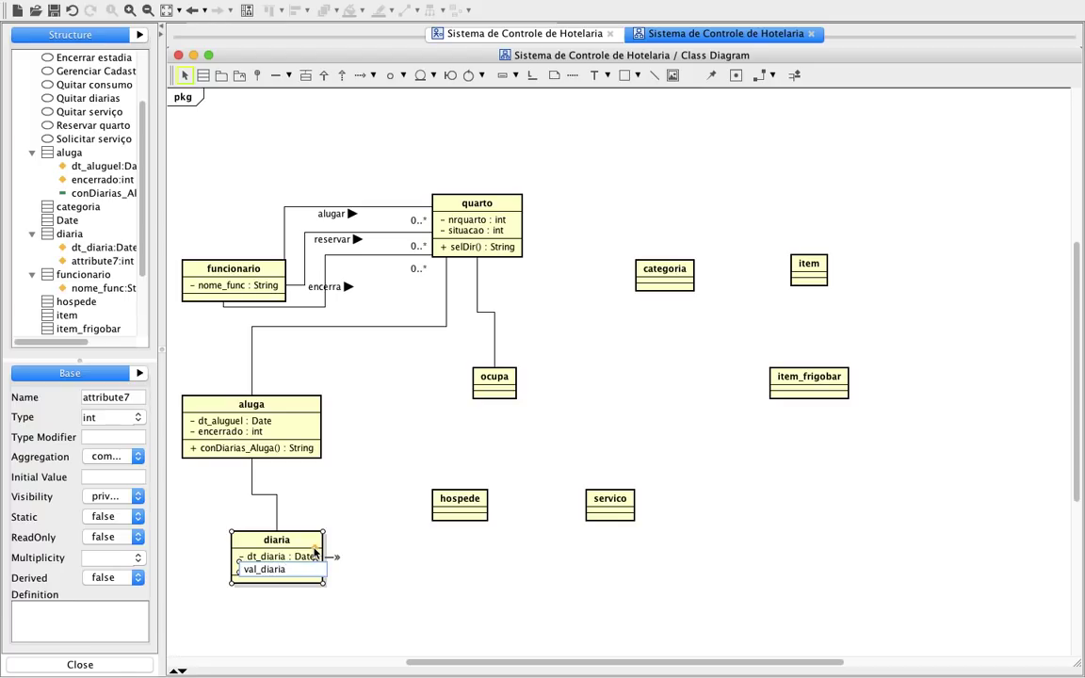
type(" : double")
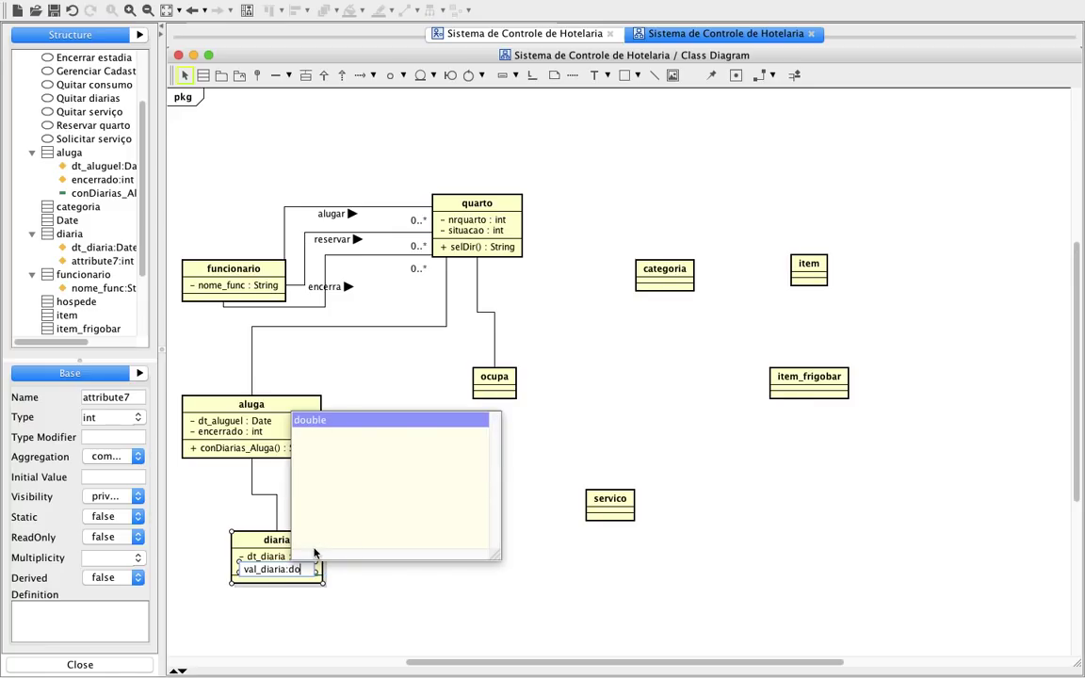
key("Return")
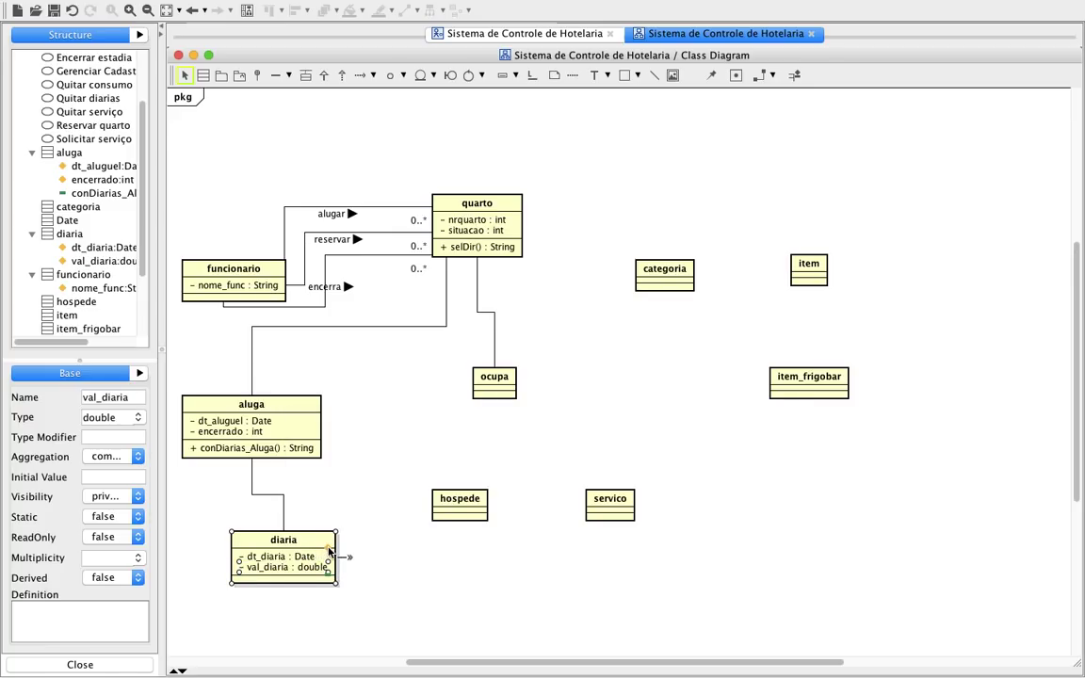
Add a third attribute, quit_diaria : int, to the diaria class
left_click(327, 551)
type("quit")
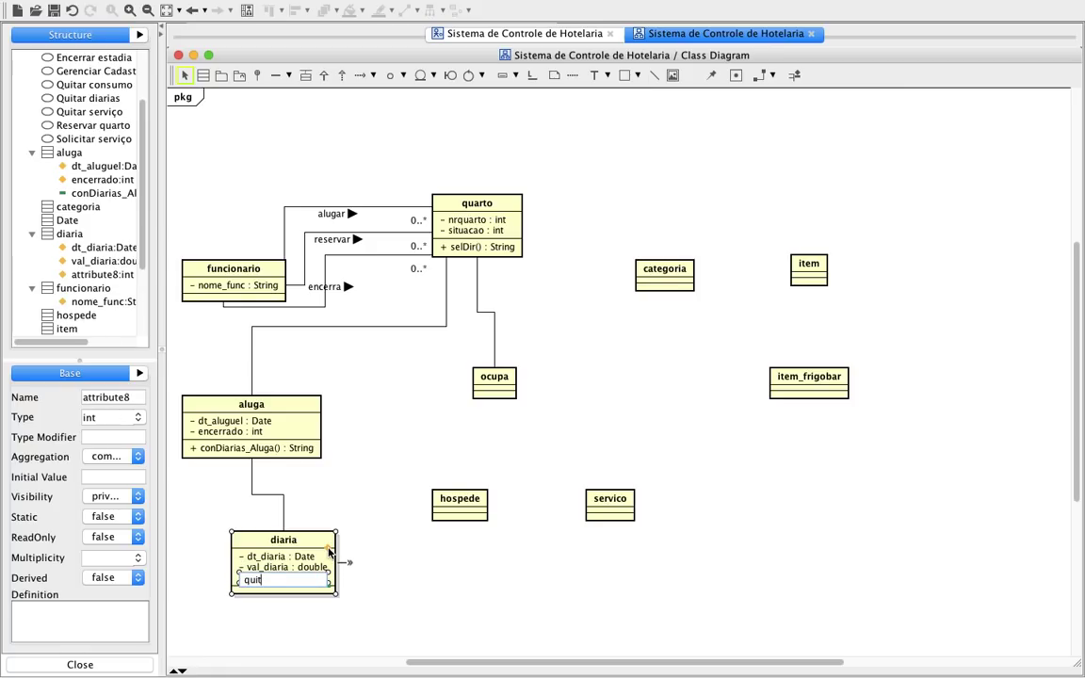
type("_diaria:int")
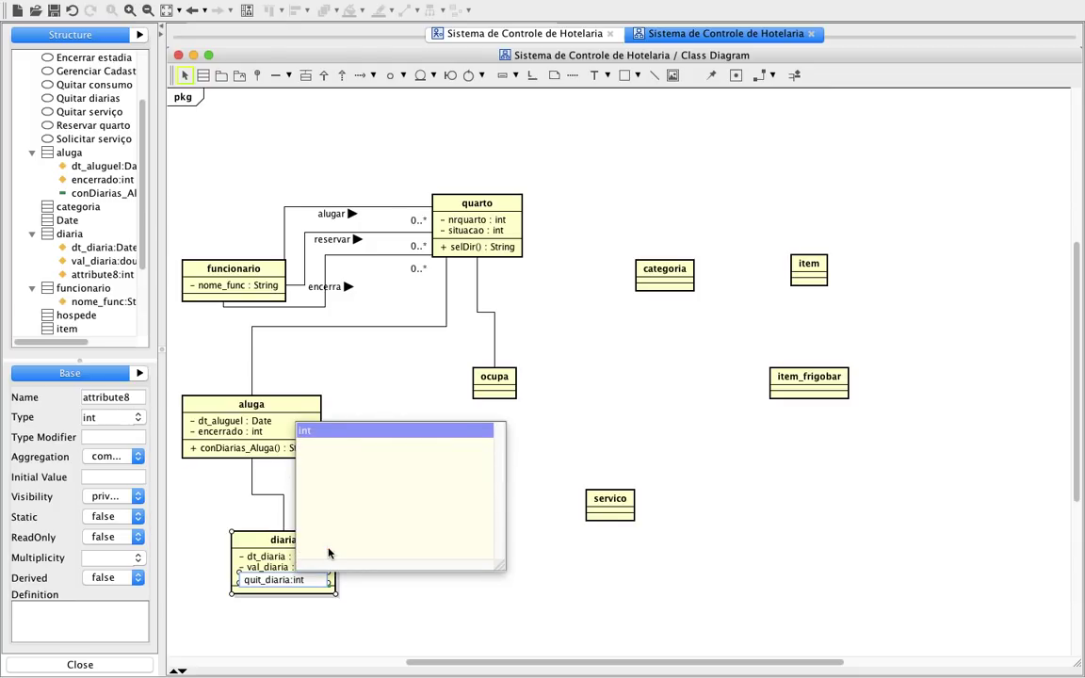
key("Return")
key("Return")
left_click(388, 583)
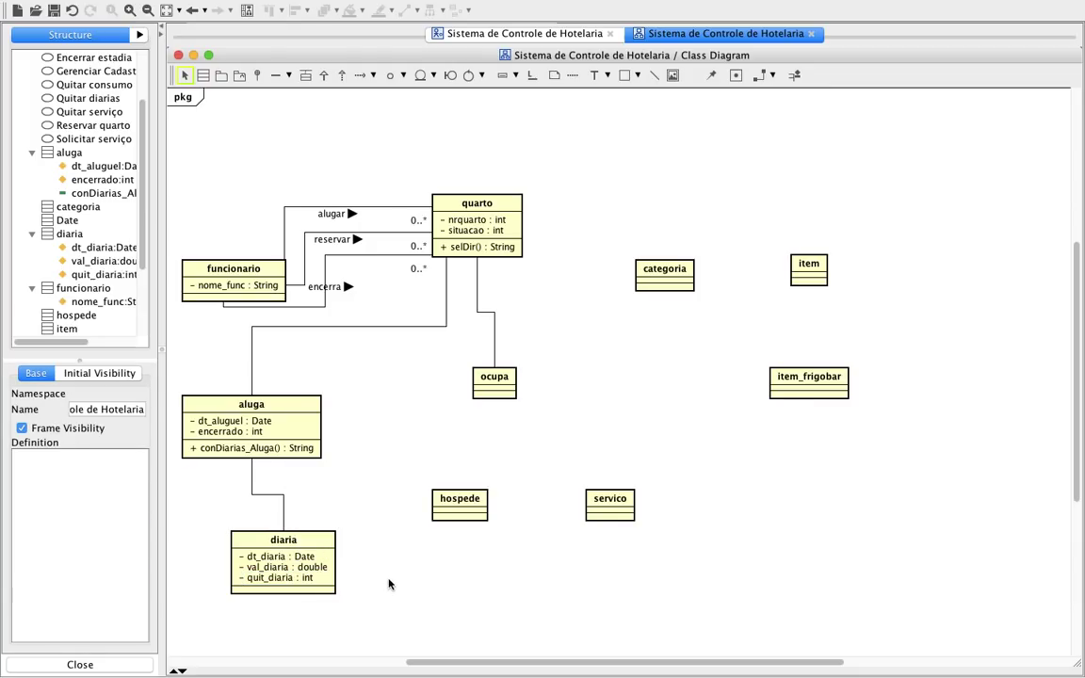
Add an operation named con_Diaria to the diaria class, without any type text inside its name
left_click(284, 576)
key("ctrl+r")
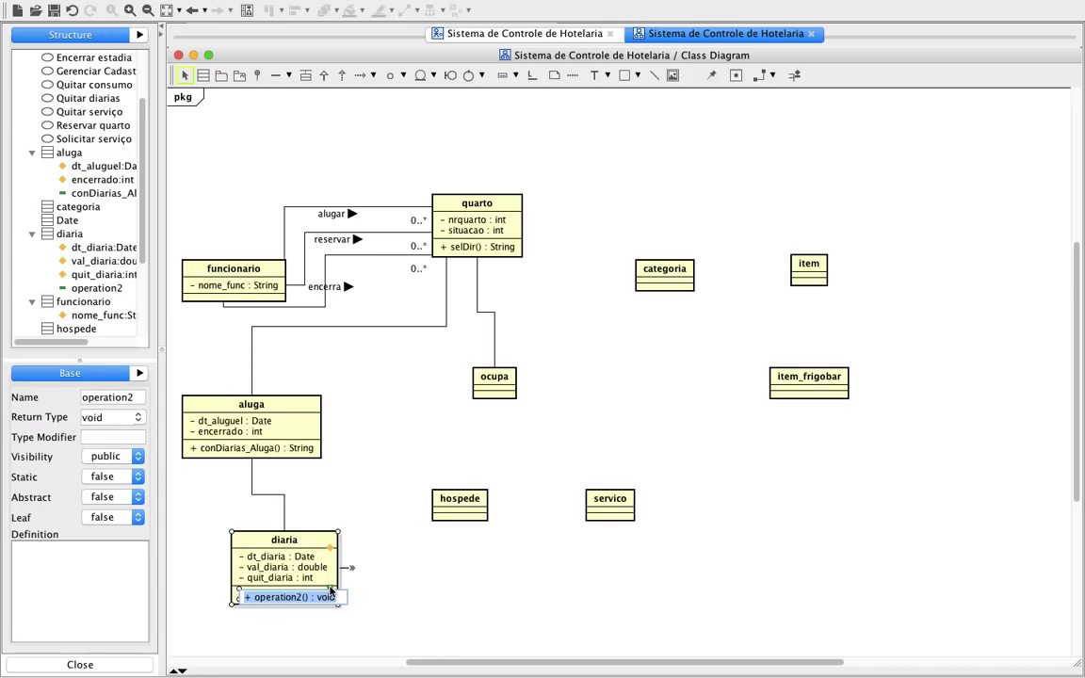
type("con_Diaria")
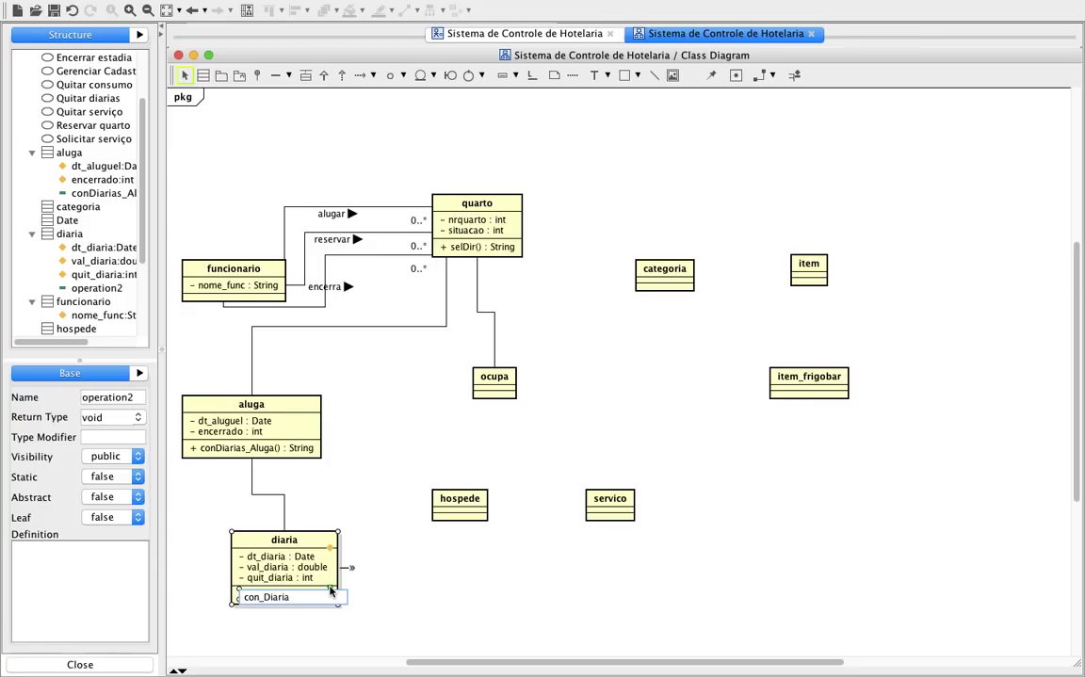
type(";double")
key("Return")
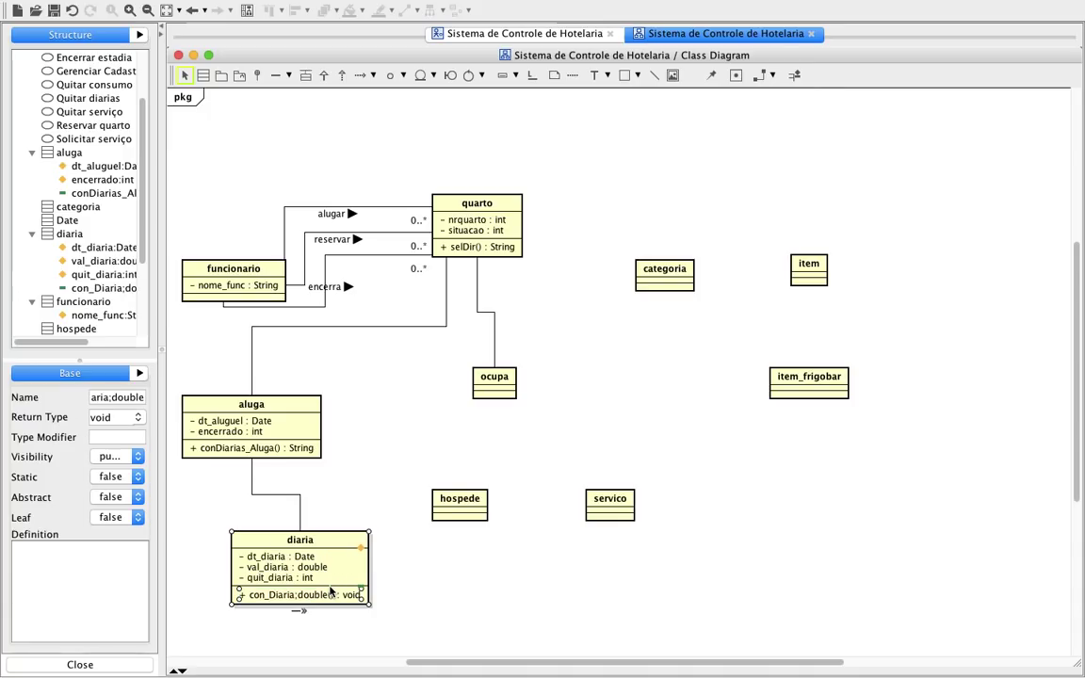
double_click(311, 595)
double_click(319, 597)
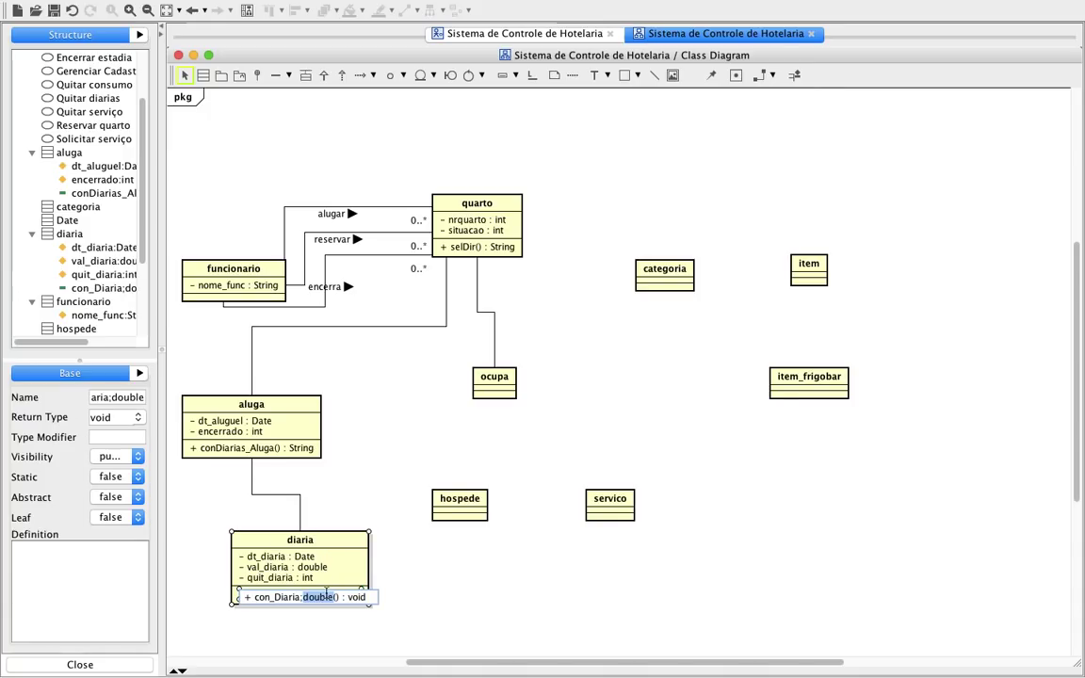
key("BackSpace")
key("BackSpace")
key("Return")
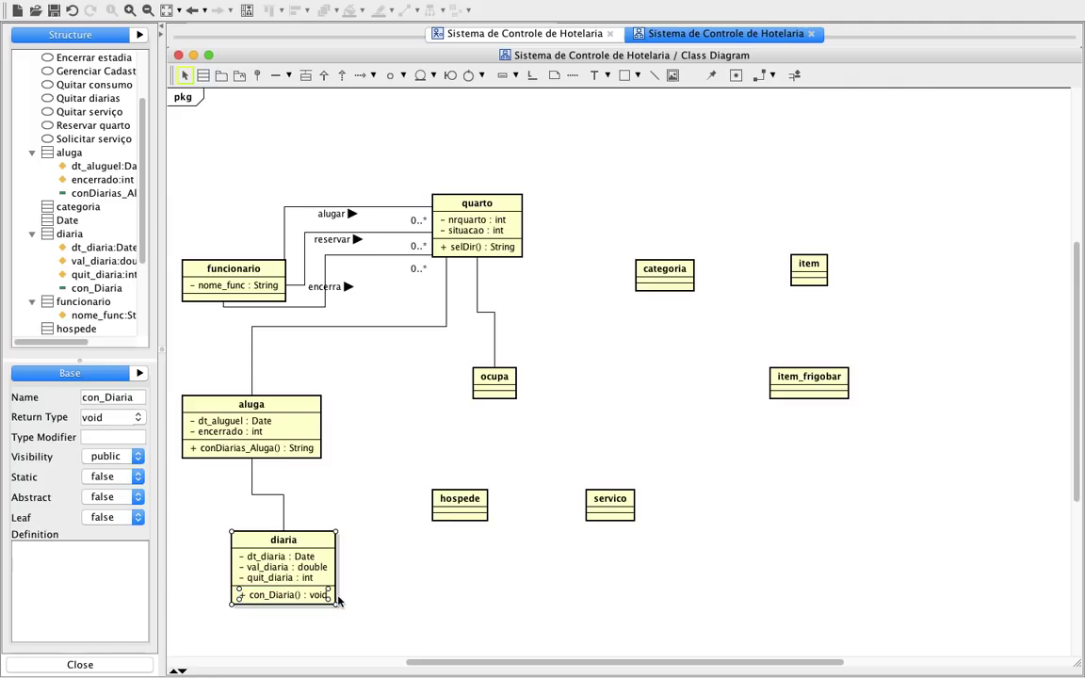
Change the return type of the con_Diaria operation to double
double_click(319, 597)
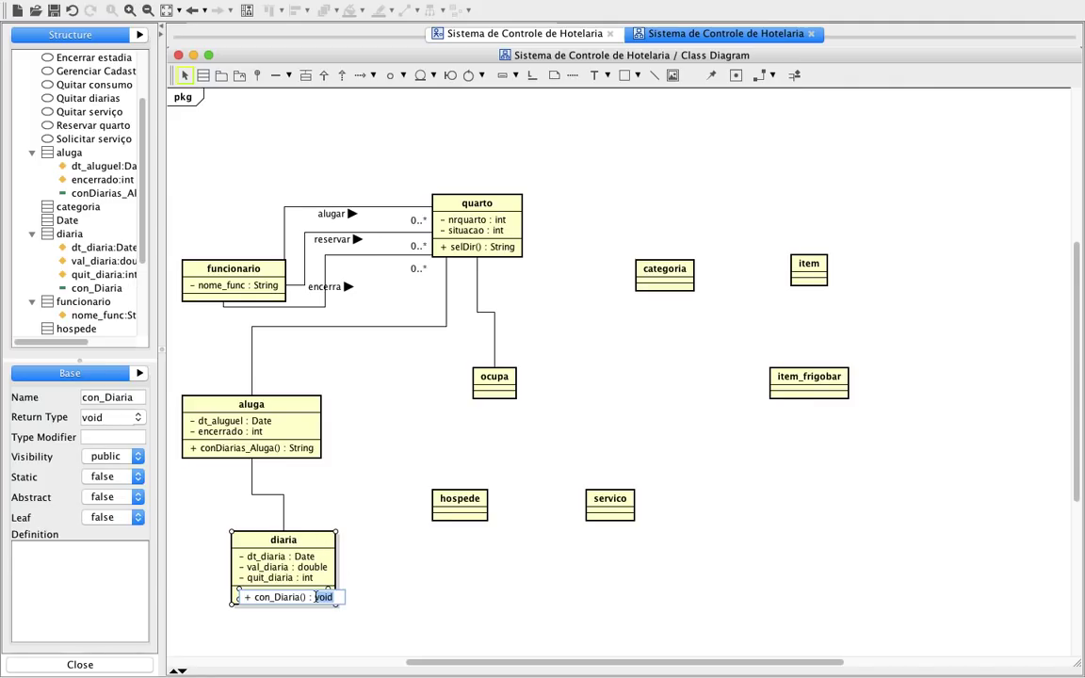
type("double")
key("Return")
left_click(399, 591)
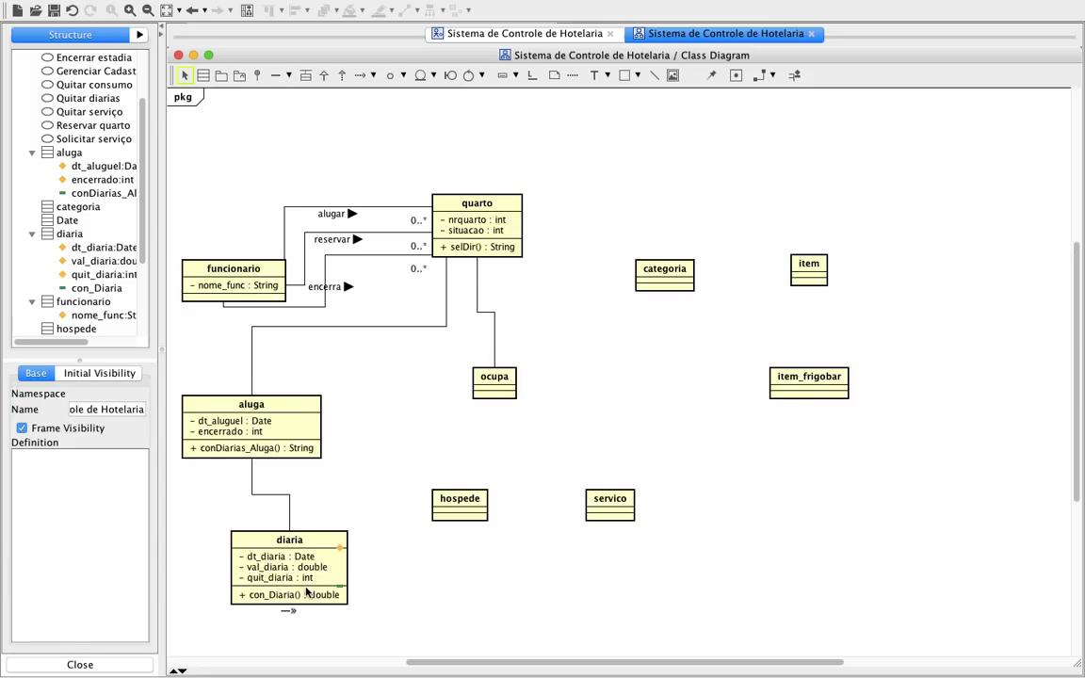
Add the operation quitar_Diaria() : int to the diaria class and align the class straight below aluga
left_click(340, 592)
key("ctrl+m")
type("quit")
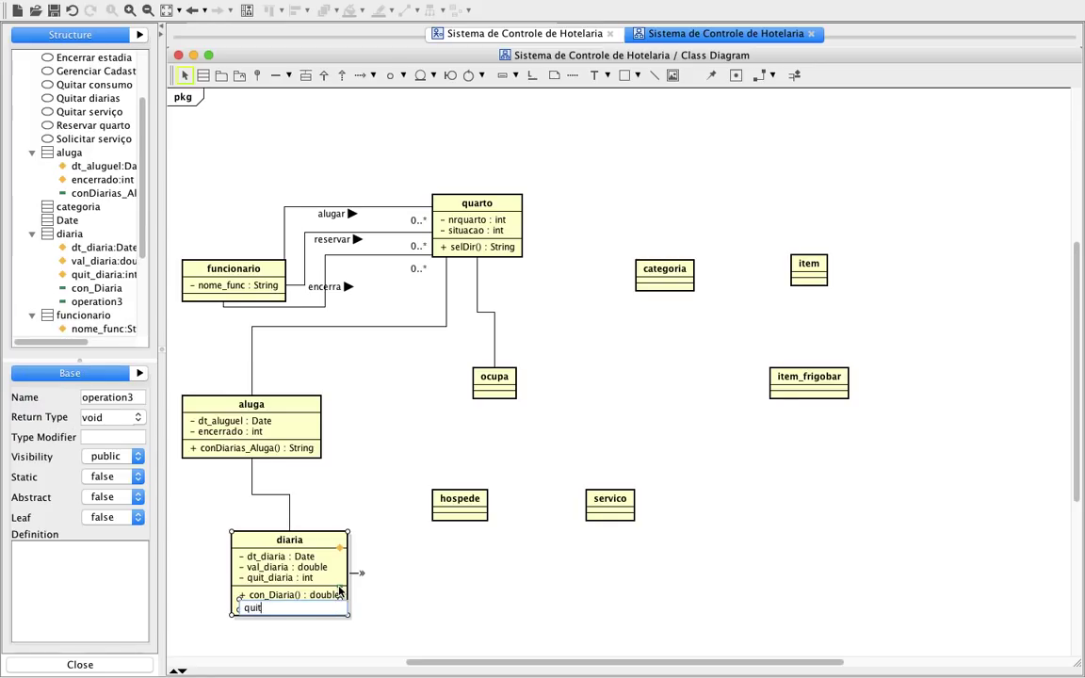
type("ar_Diaria")
key("Return")
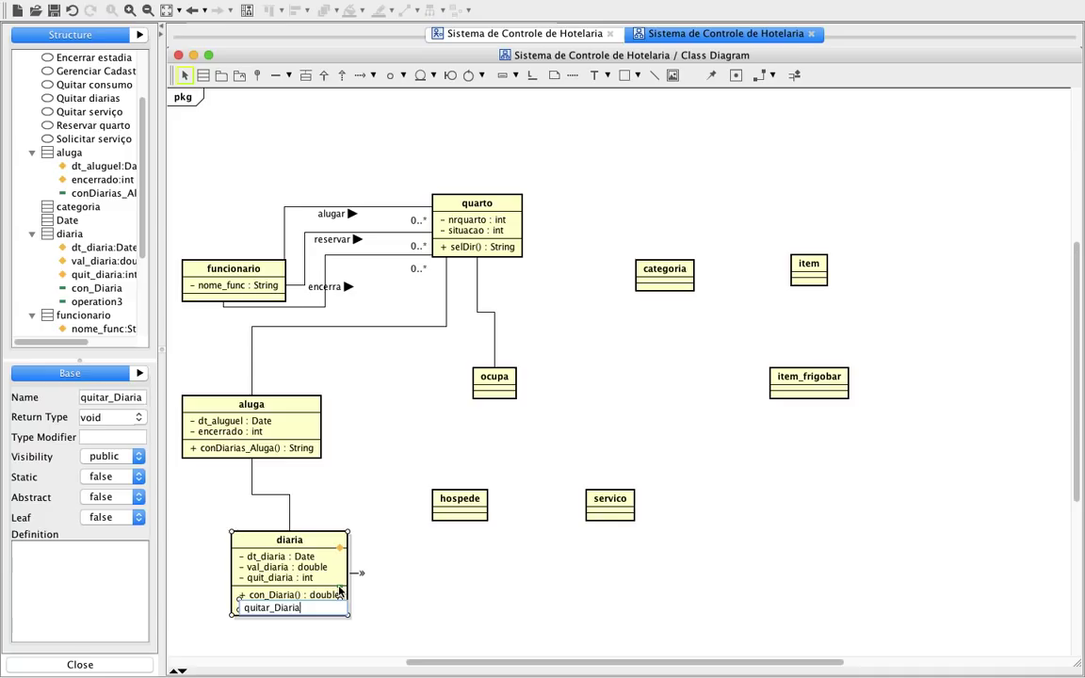
double_click(332, 608)
type("int")
key("Return")
left_click(386, 550)
left_click_drag(339, 569, 273, 570)
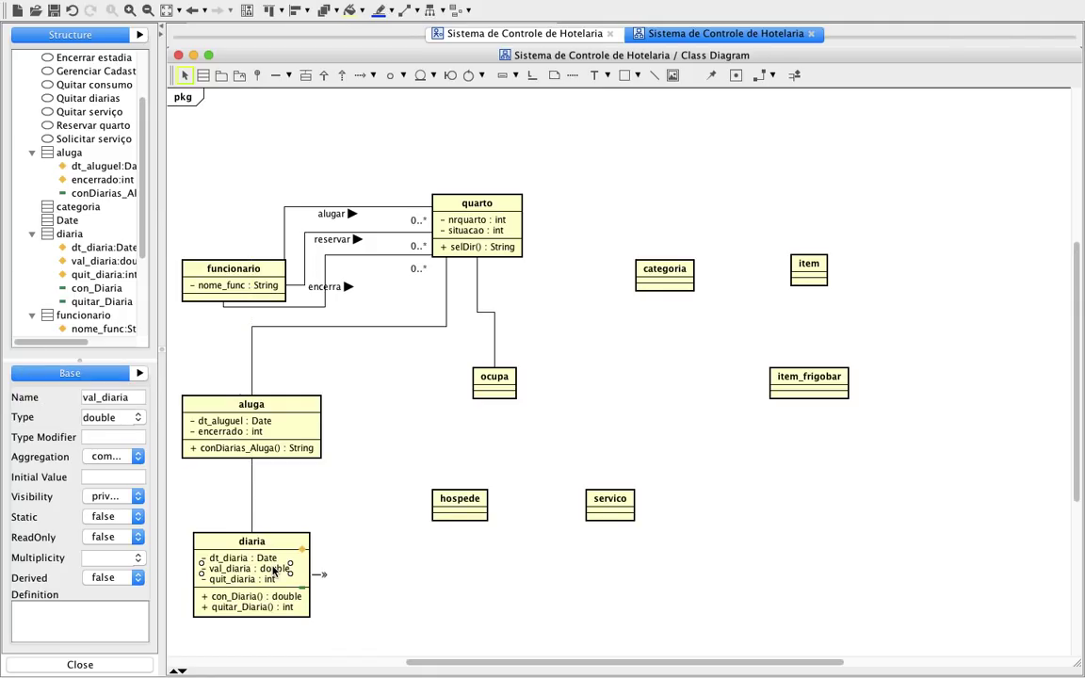
Name the association between aluga and diaria gera, reading towards diaria, and set the multiplicity at its diaria end to 1..*
left_click(252, 495)
left_click(118, 401)
type("gera")
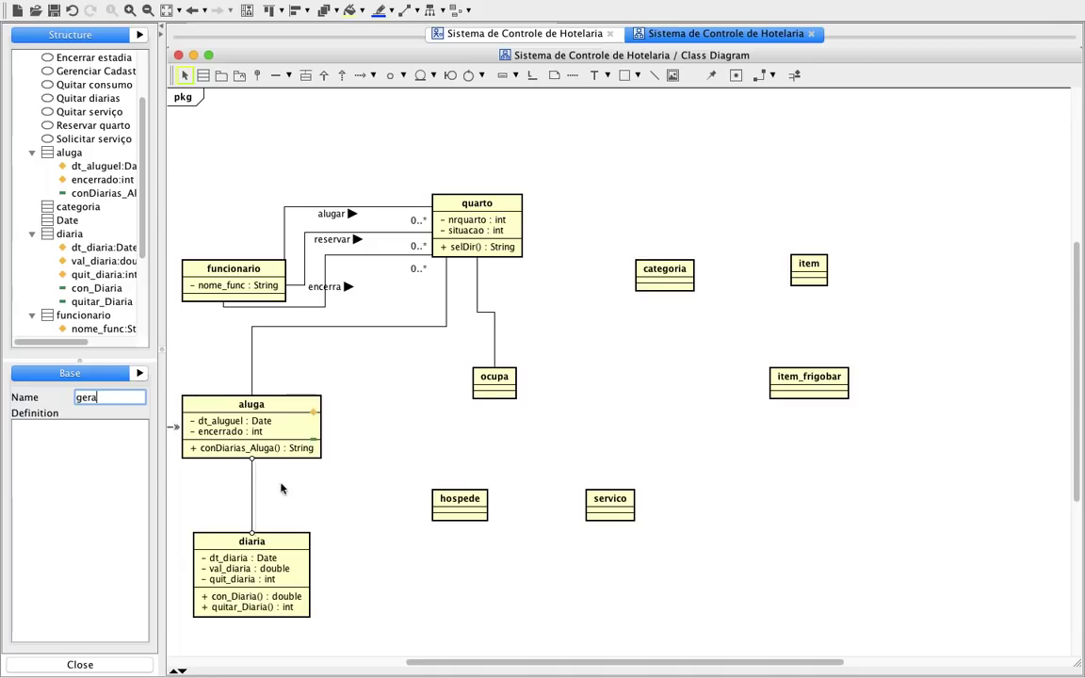
left_click(386, 542)
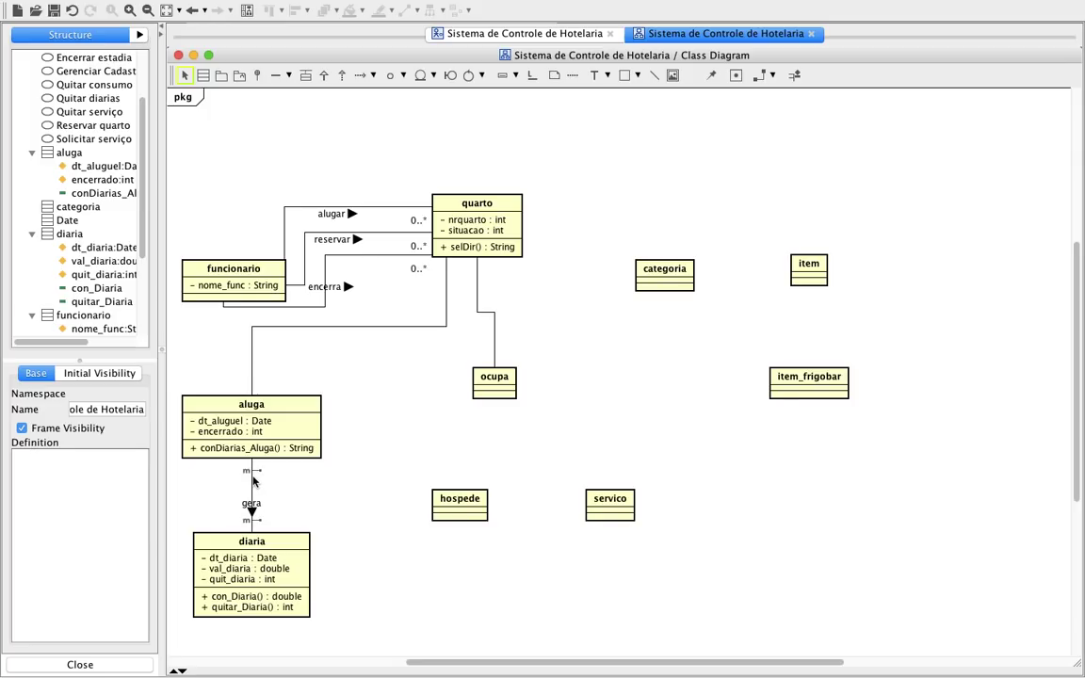
left_click(251, 519)
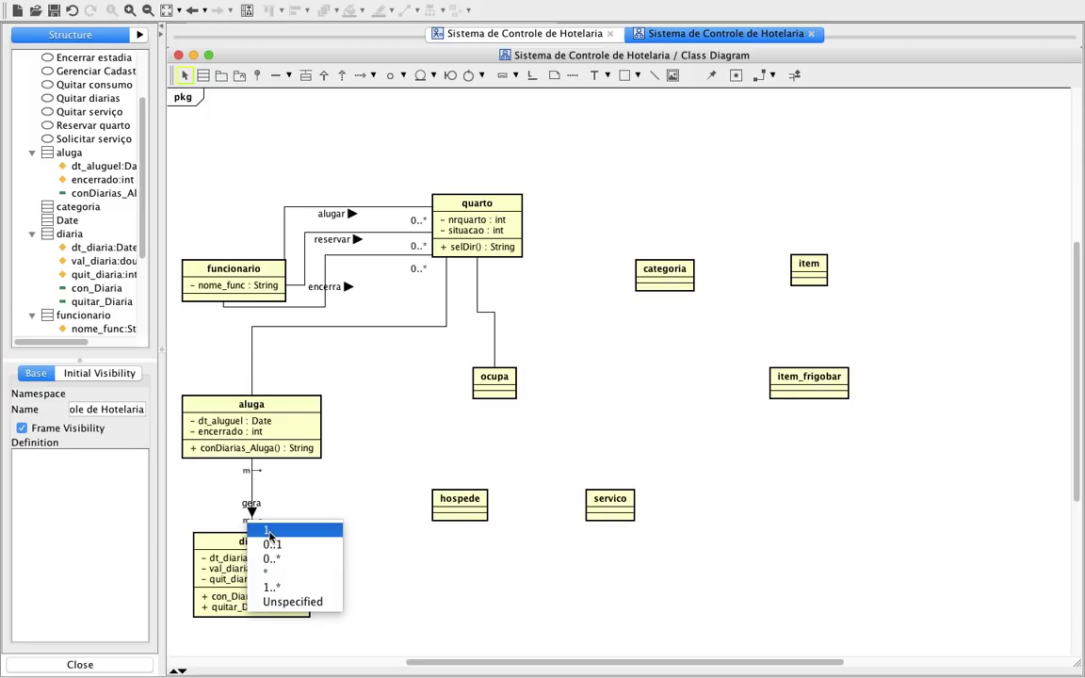
left_click(281, 588)
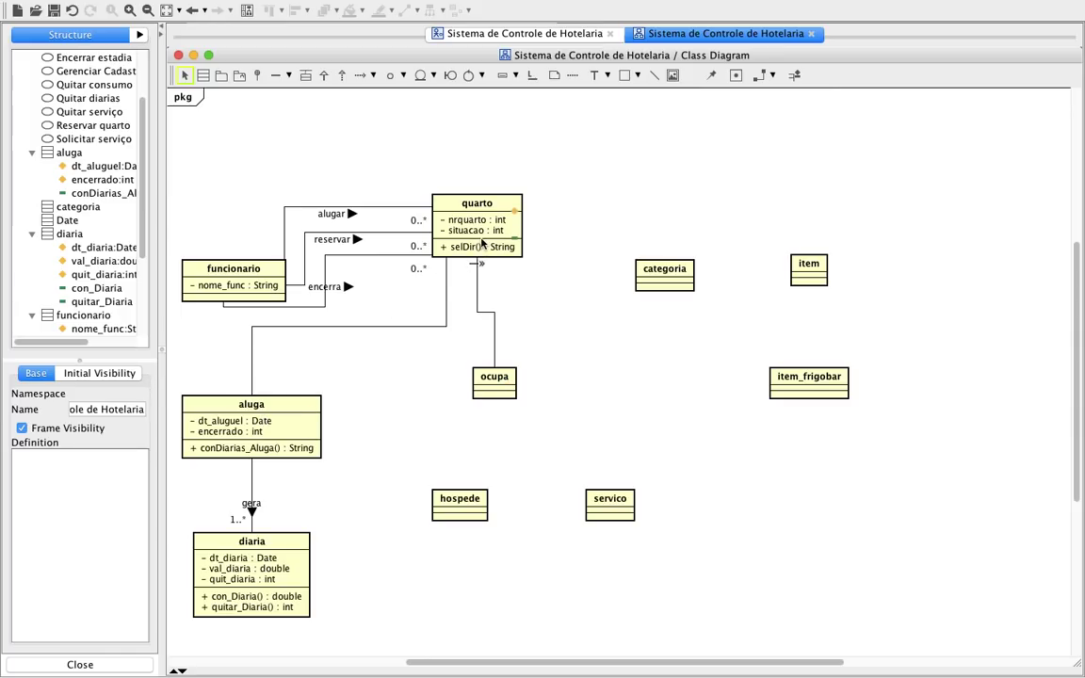
Set the multiplicity at the aluga end of the quarto–aluga association to 0..*
left_click(318, 330)
left_click(248, 384)
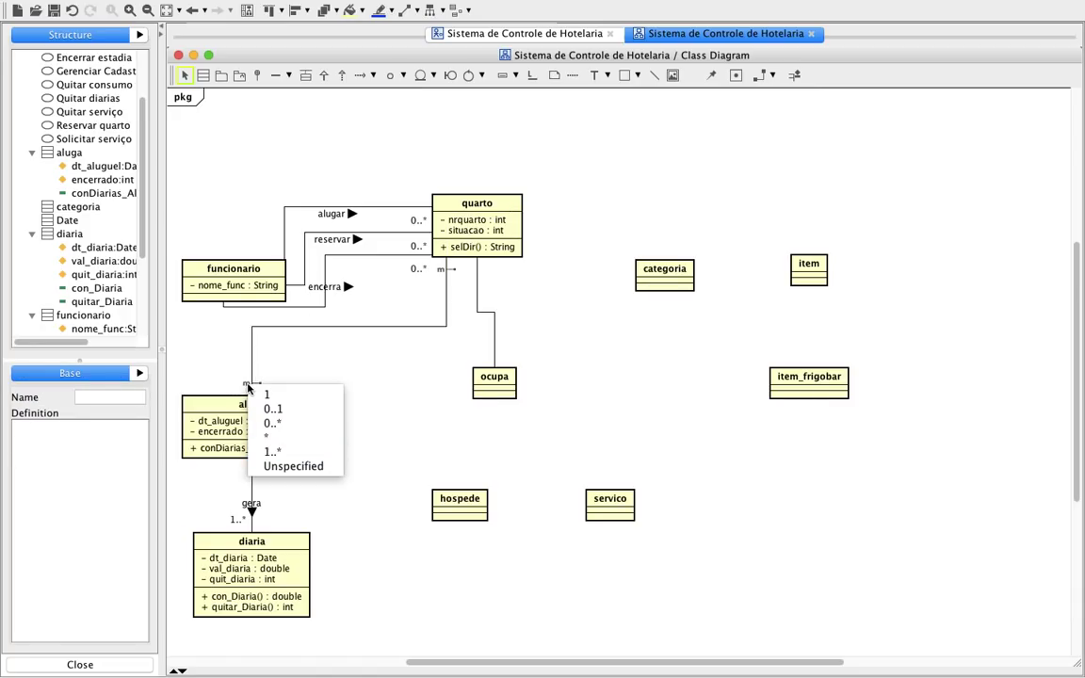
left_click(296, 426)
left_click(407, 400)
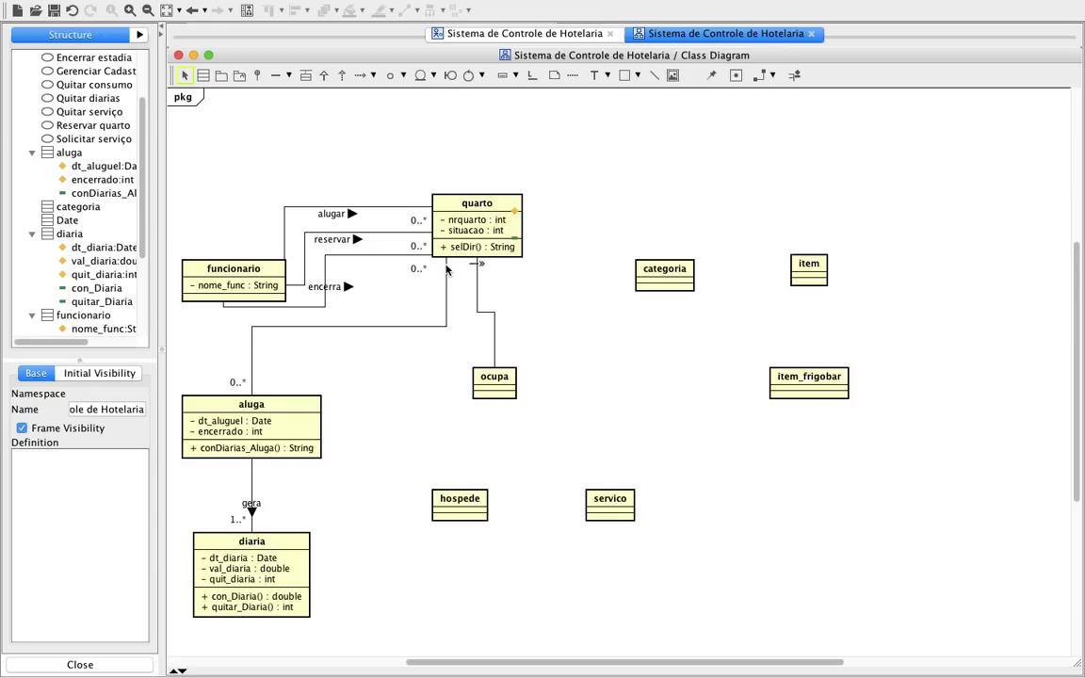
Add the attributes dt_entrada : Date and dt_saida : Date to the ocupa class
double_click(505, 389)
type("dt")
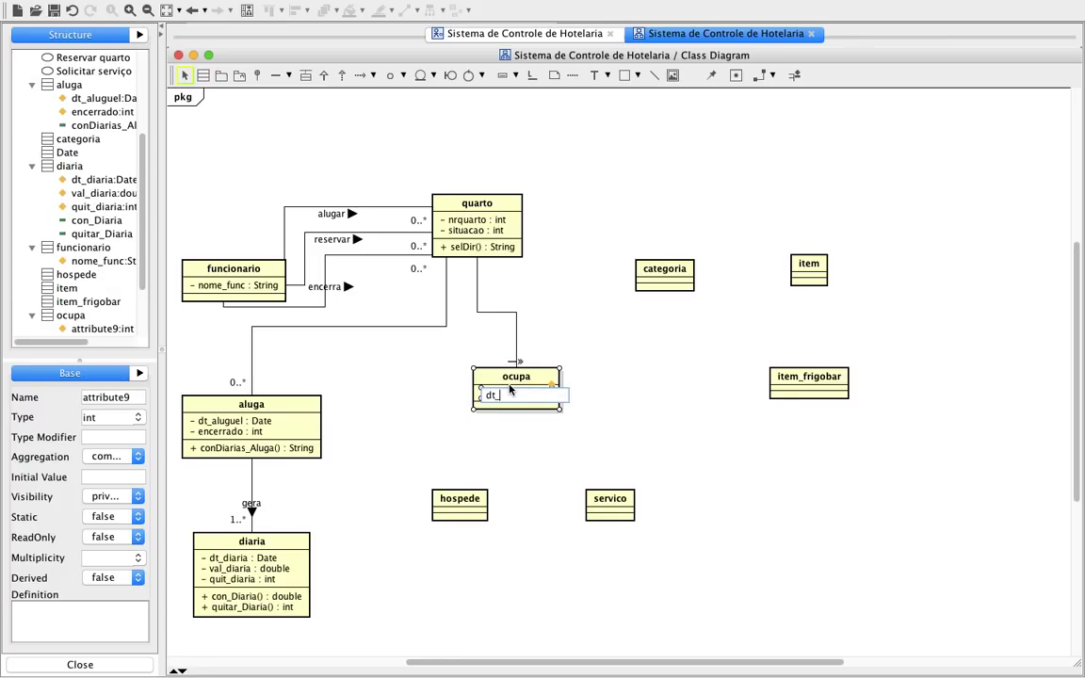
type("_entrada : Date")
key("Return")
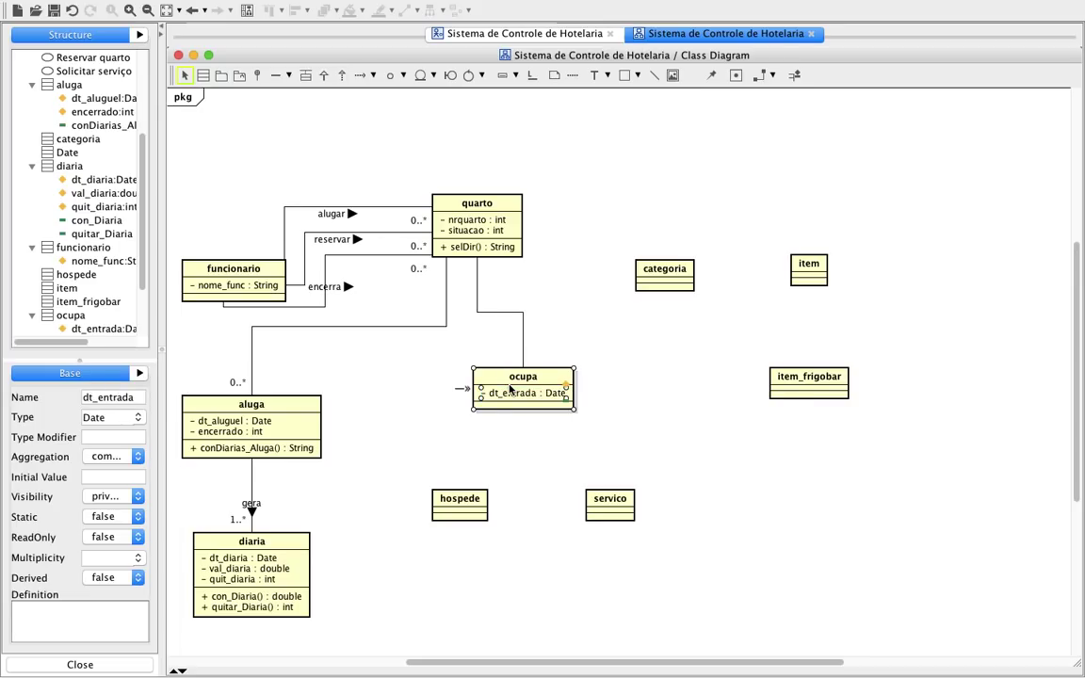
left_click(566, 388)
type("dt_saida : D")
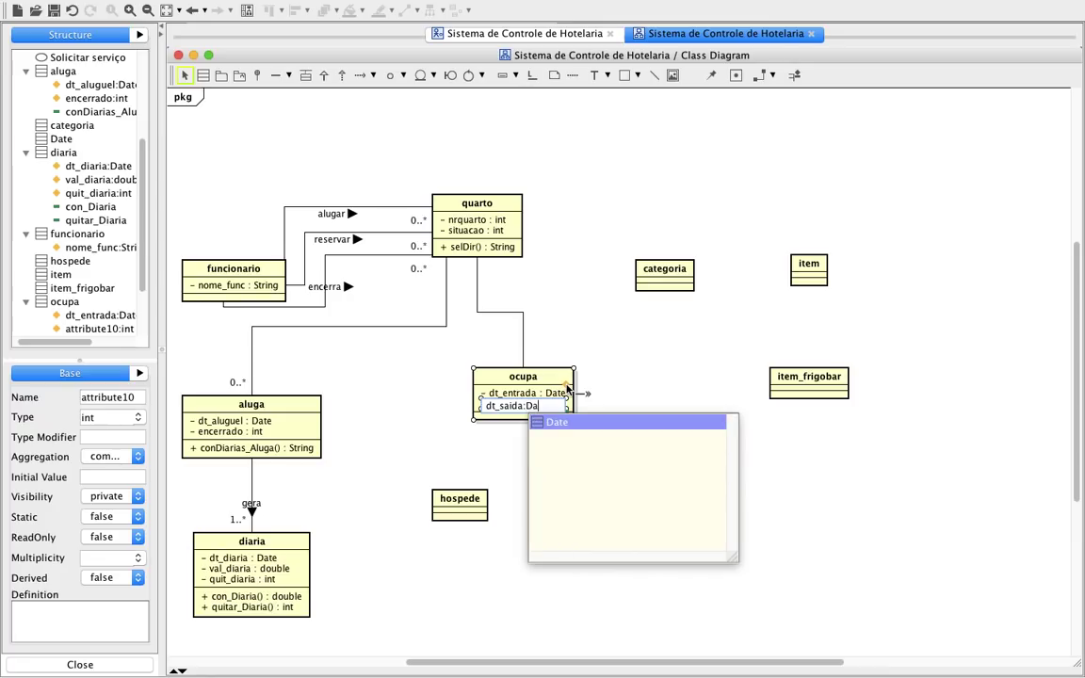
key("Return")
key("Return")
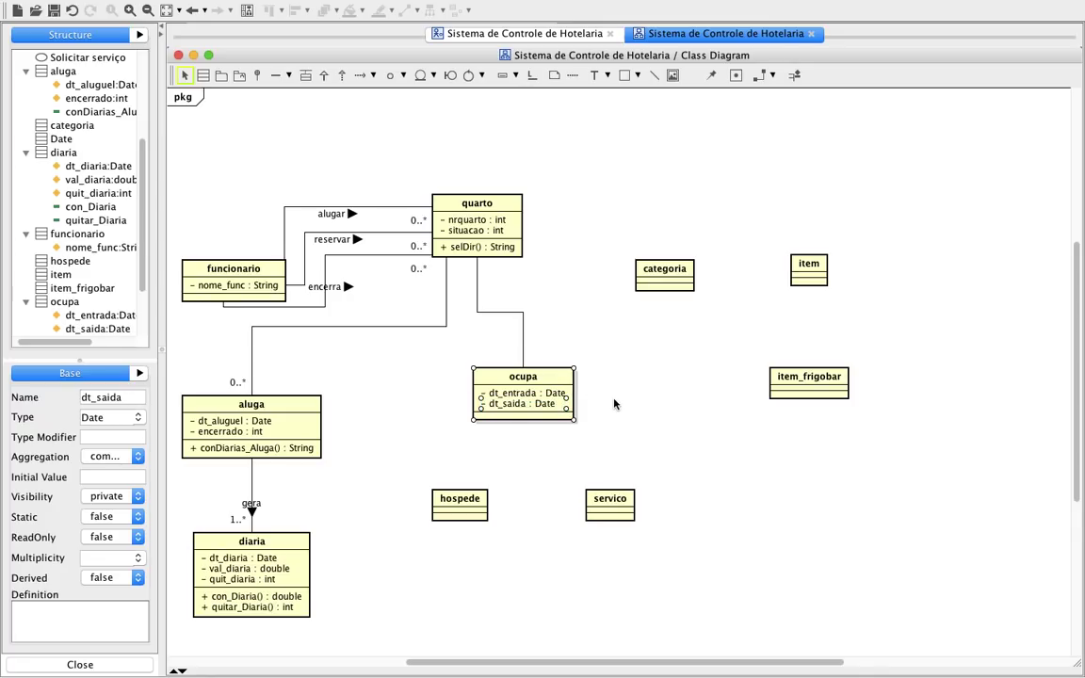
left_click(553, 358)
Move the ocupa class further down below quarto and set the multiplicity at the ocupa end of their association to 0..*
left_click_drag(517, 379, 499, 400)
left_click(501, 289)
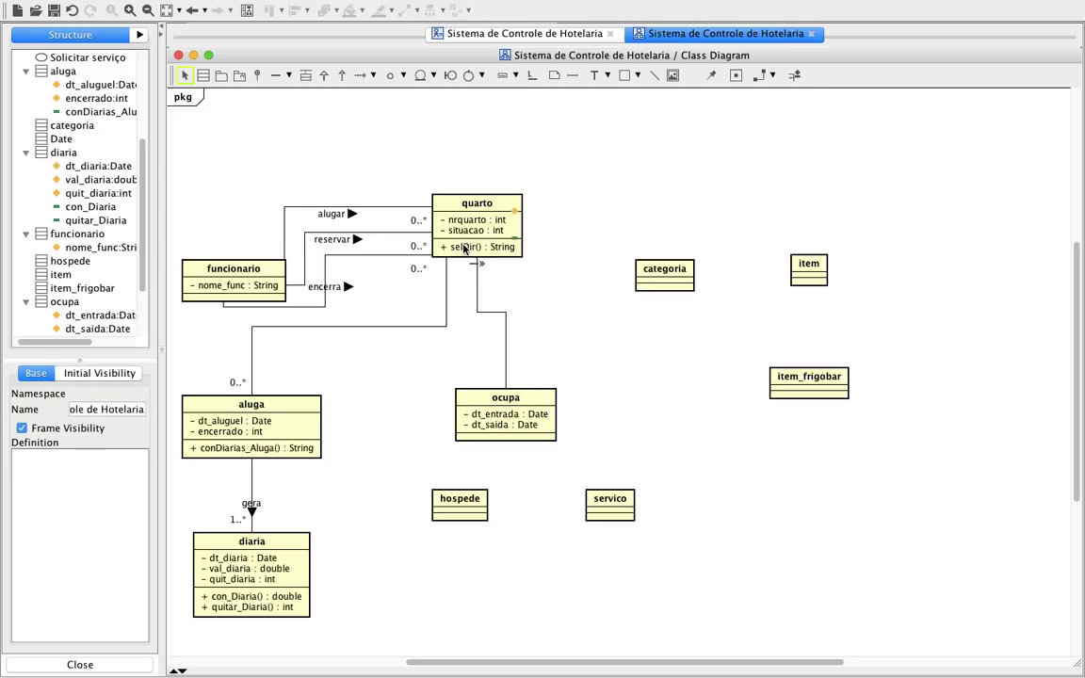
left_click(501, 378)
left_click(550, 420)
Shift the ocupa class slightly down and to the left, and move the aluga class slightly up
left_click(485, 401)
left_click_drag(485, 400, 469, 408)
left_click_drag(291, 404, 293, 392)
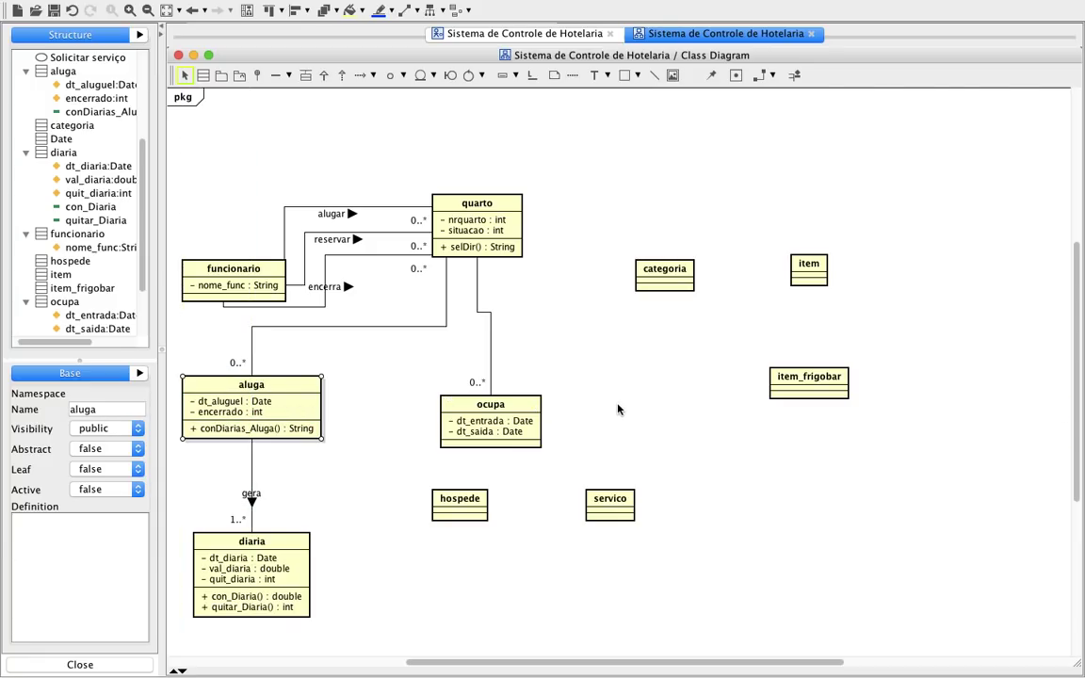
Move the servico class further to the right and place the hospede class lower, beneath ocupa
left_click(613, 504)
left_click_drag(613, 504, 681, 520)
left_click_drag(458, 501, 497, 559)
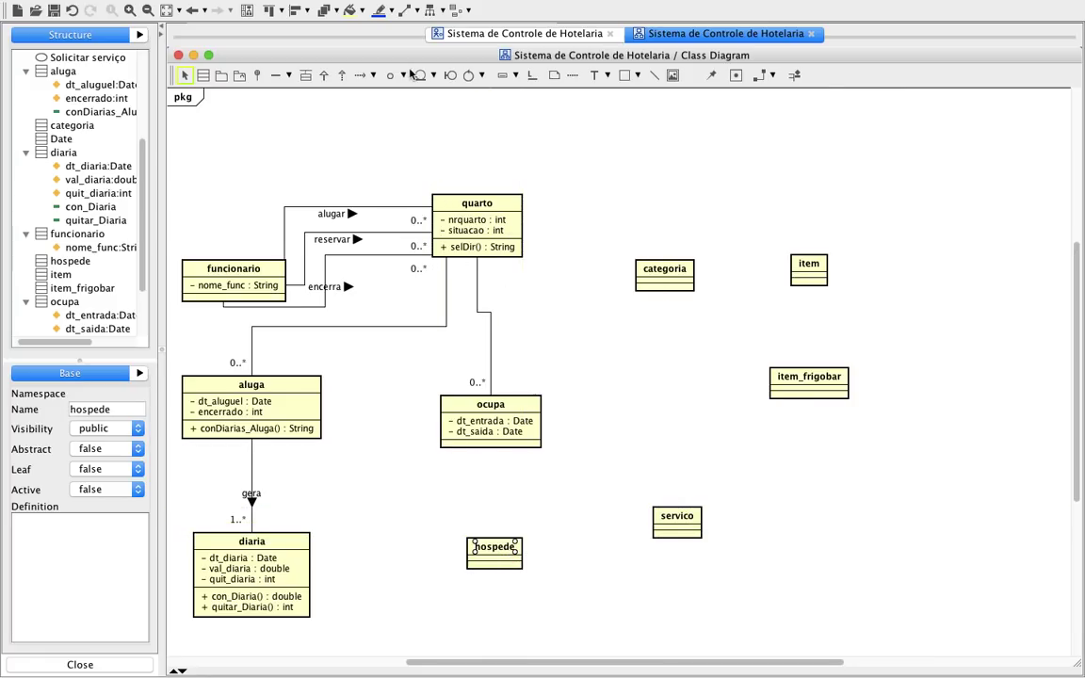
Draw an association between hospede and aluga, routing its vertical segment through the gap between aluga and ocupa
left_click(275, 75)
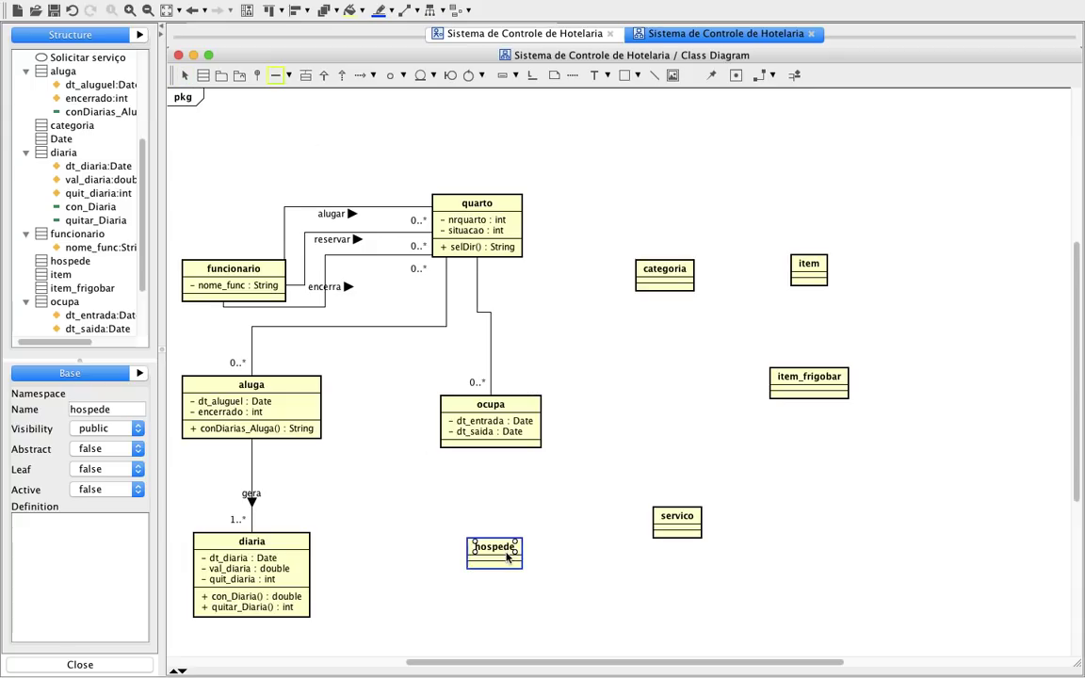
left_click_drag(507, 558, 301, 426)
left_click_drag(405, 485, 383, 427)
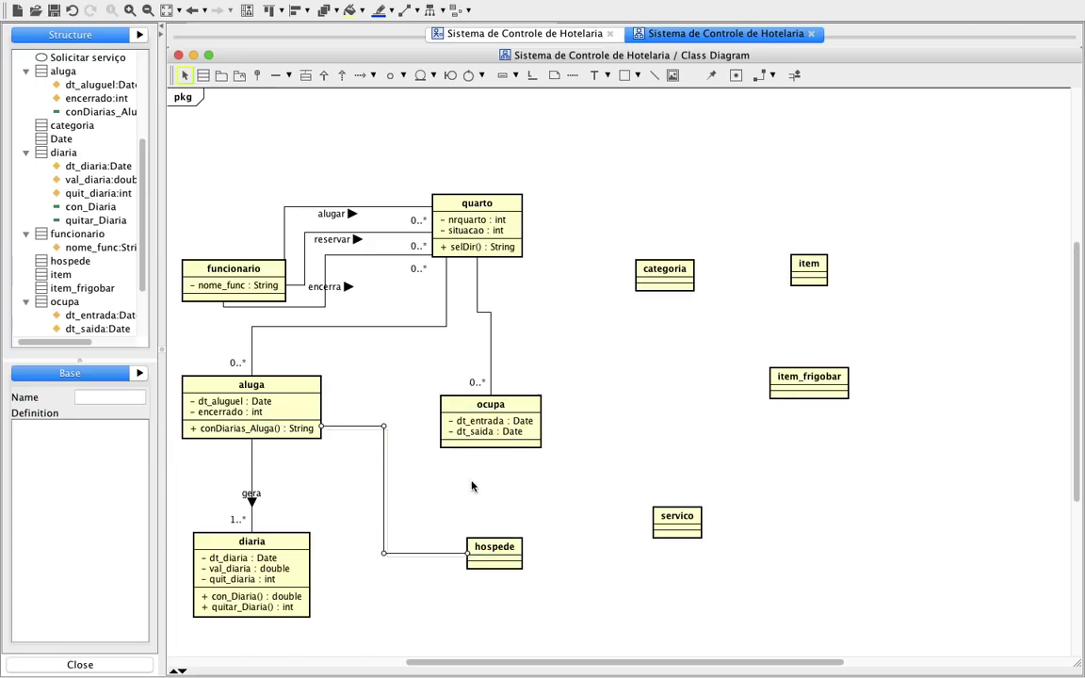
Draw an association between the hospede and ocupa classes
left_click(276, 75)
left_click_drag(495, 550, 491, 433)
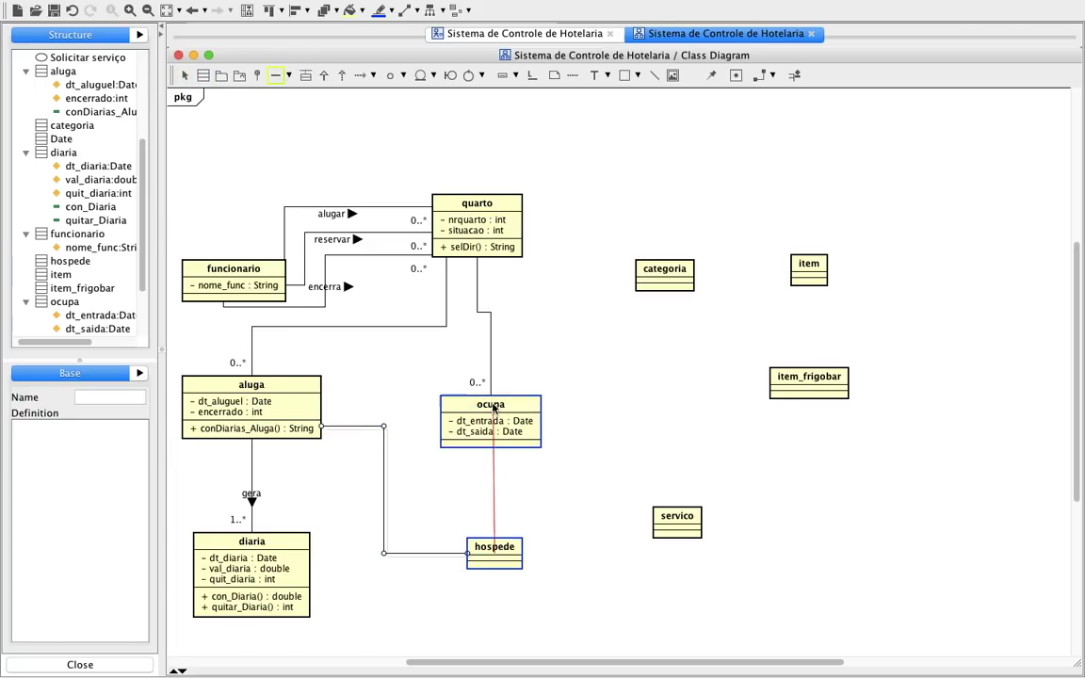
left_click(588, 540)
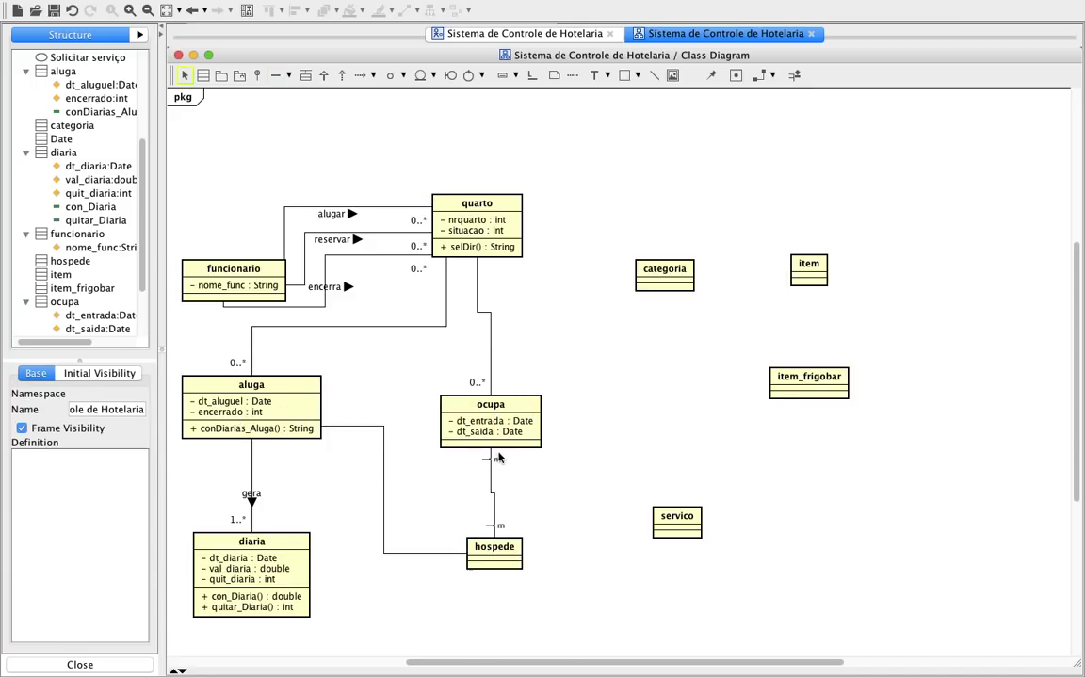
Add the attribute cpf_hospede of type long to the hospede class
left_click(517, 558)
key("ctrl+f")
type("cpf_hospede")
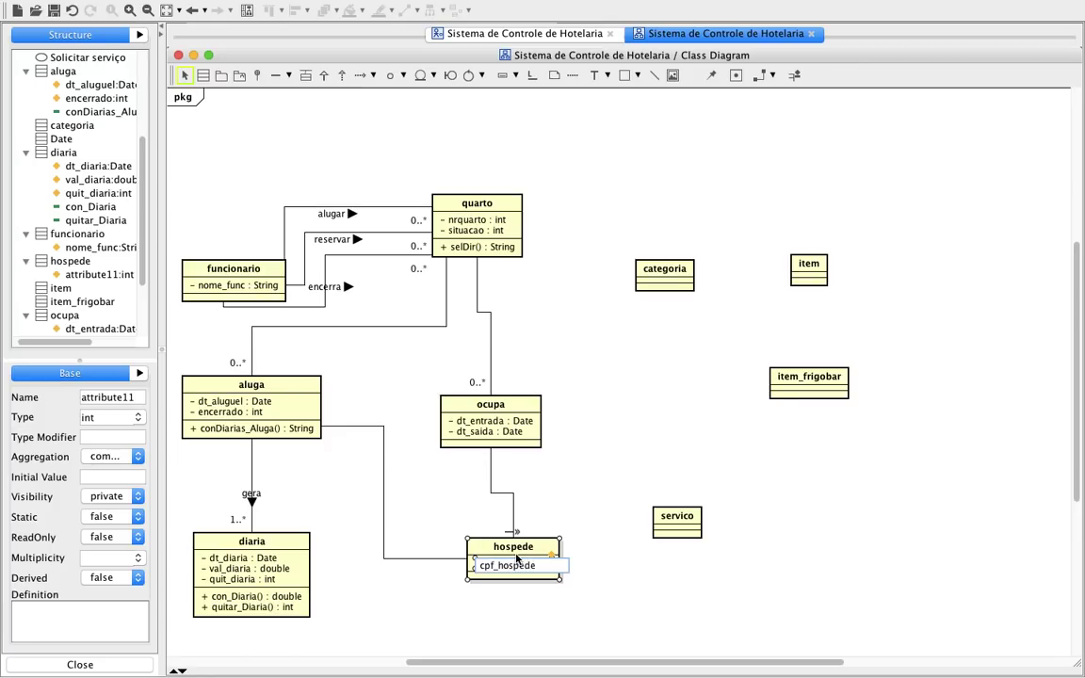
type(" : long")
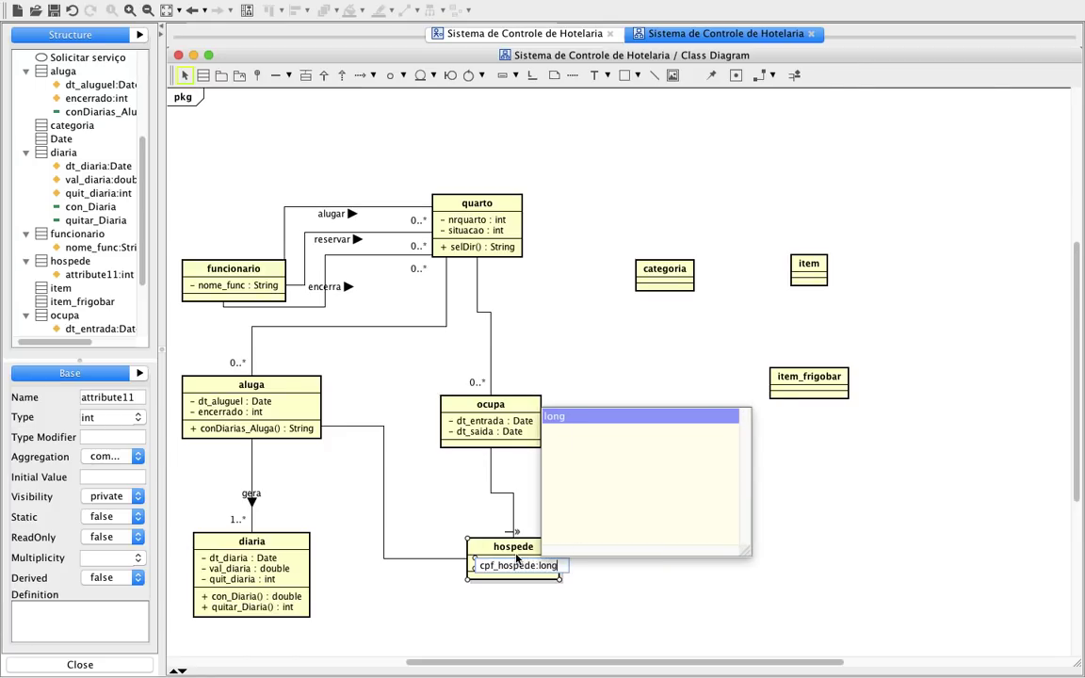
key("Return")
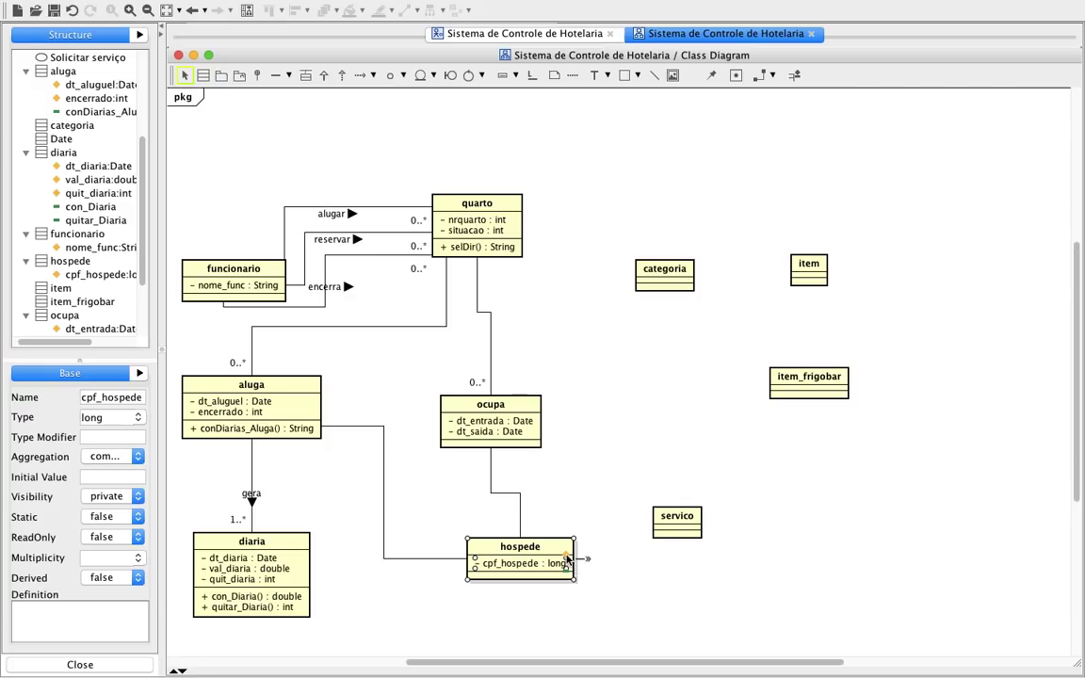
Add the attribute nome_hospede of type String to the hospede class
key("ctrl+f")
type("nom")
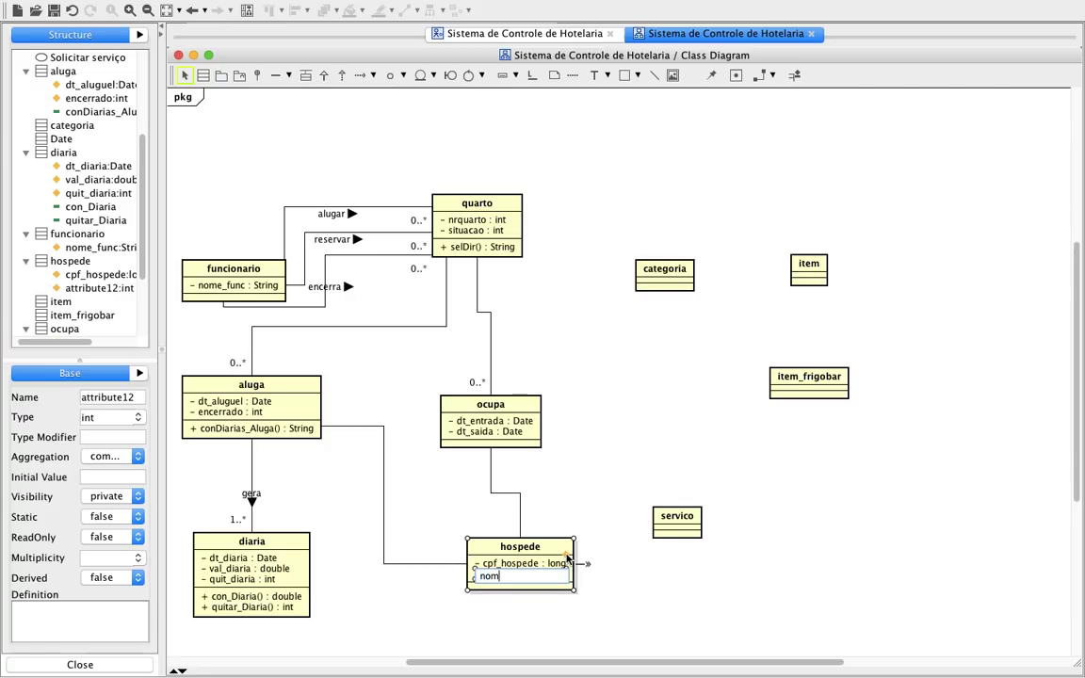
type("e_hospede:Stirng")
key("Return")
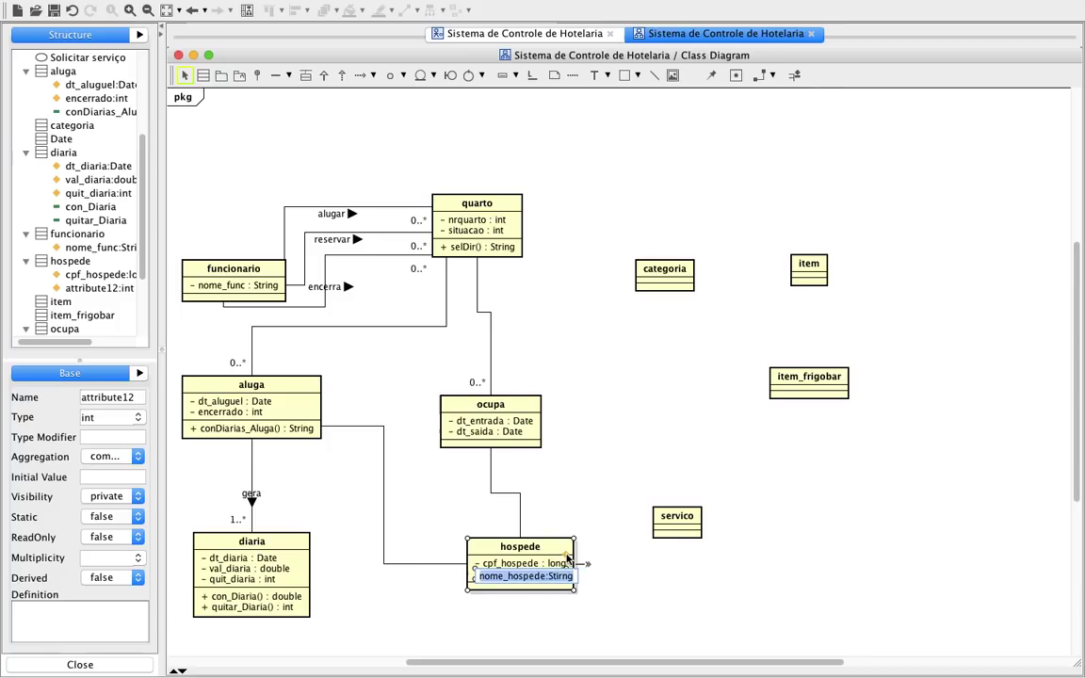
key("Escape")
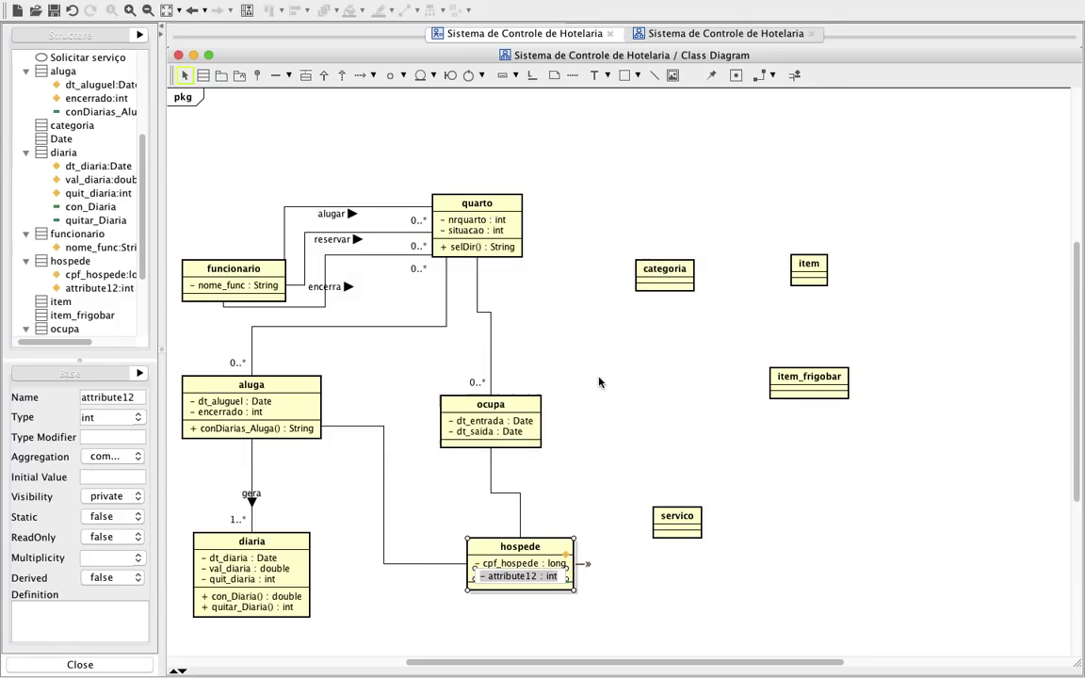
double_click(540, 575)
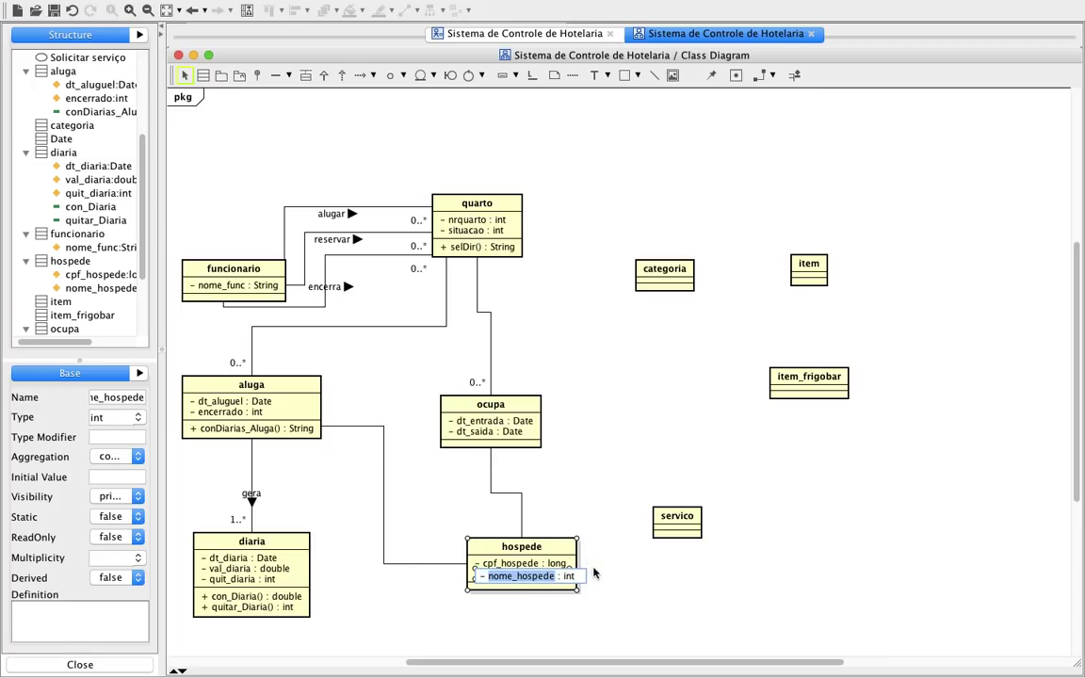
double_click(571, 576)
type("String")
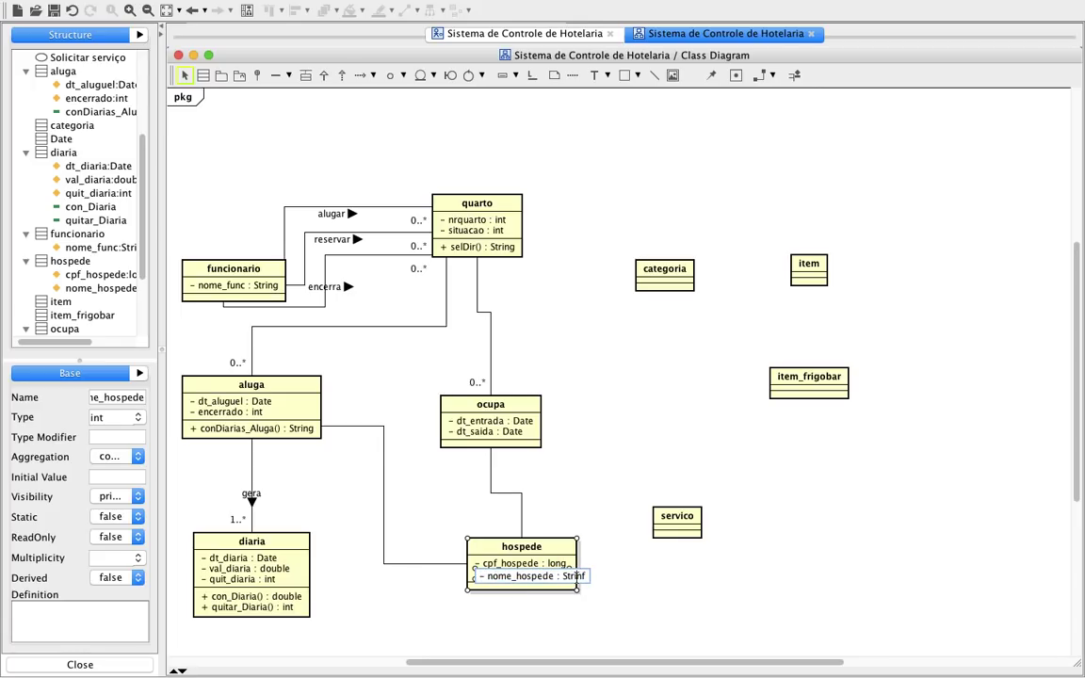
key("BackSpace")
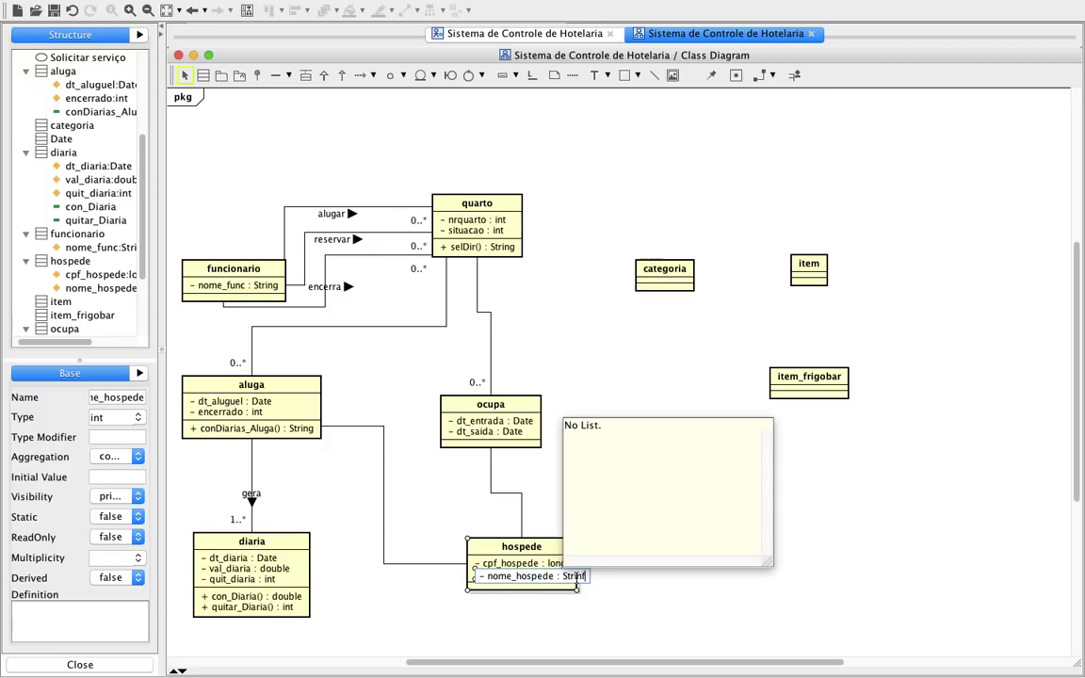
type("g")
key("Return")
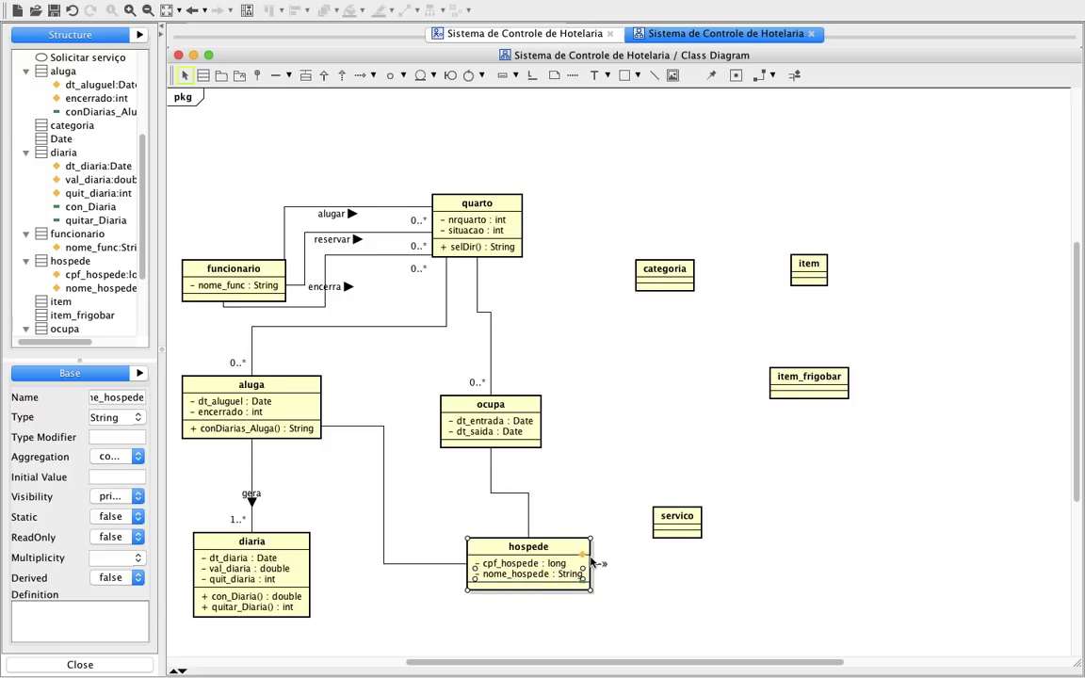
Add the attribute end_hospede of type String to the hospede class
left_click(584, 568)
type("end_hospede")
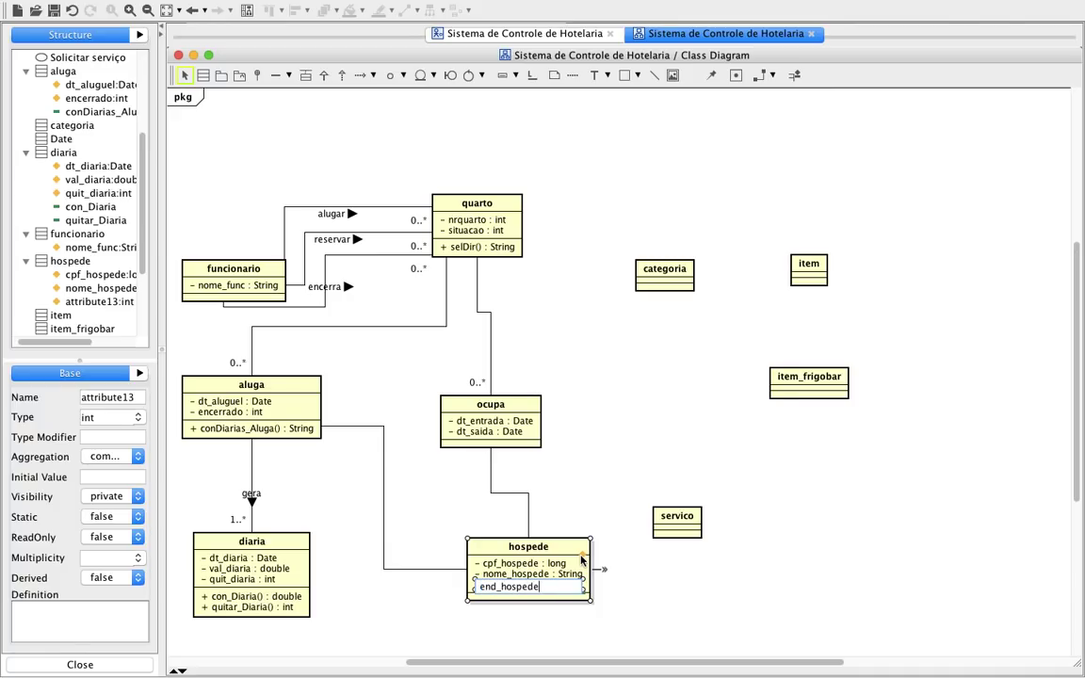
type(":String")
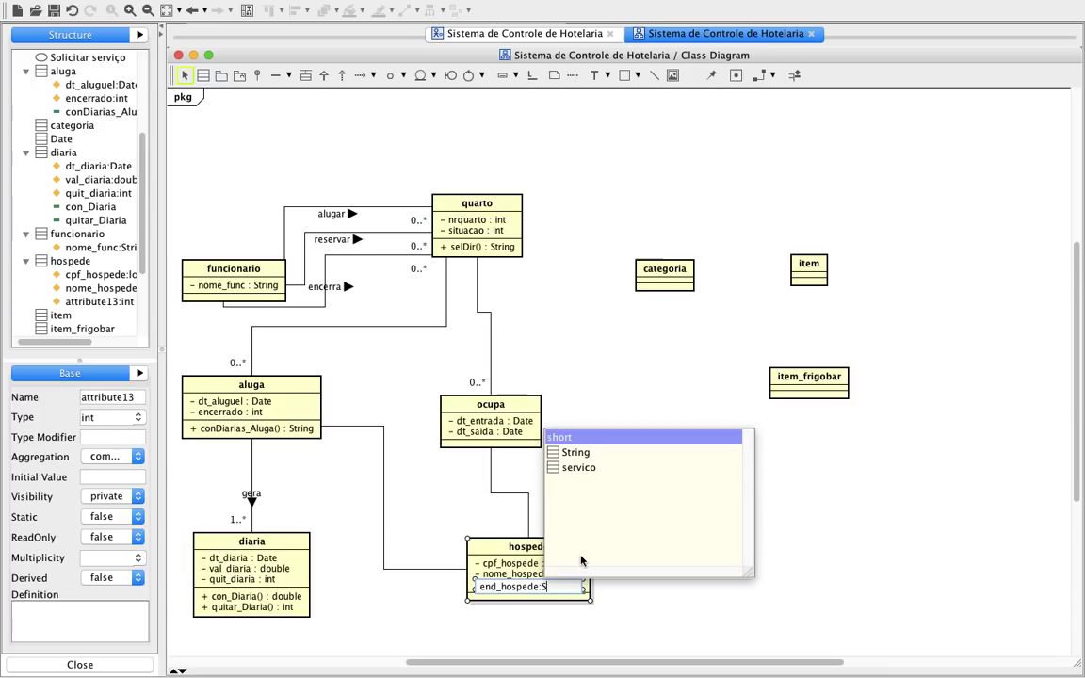
key("Return")
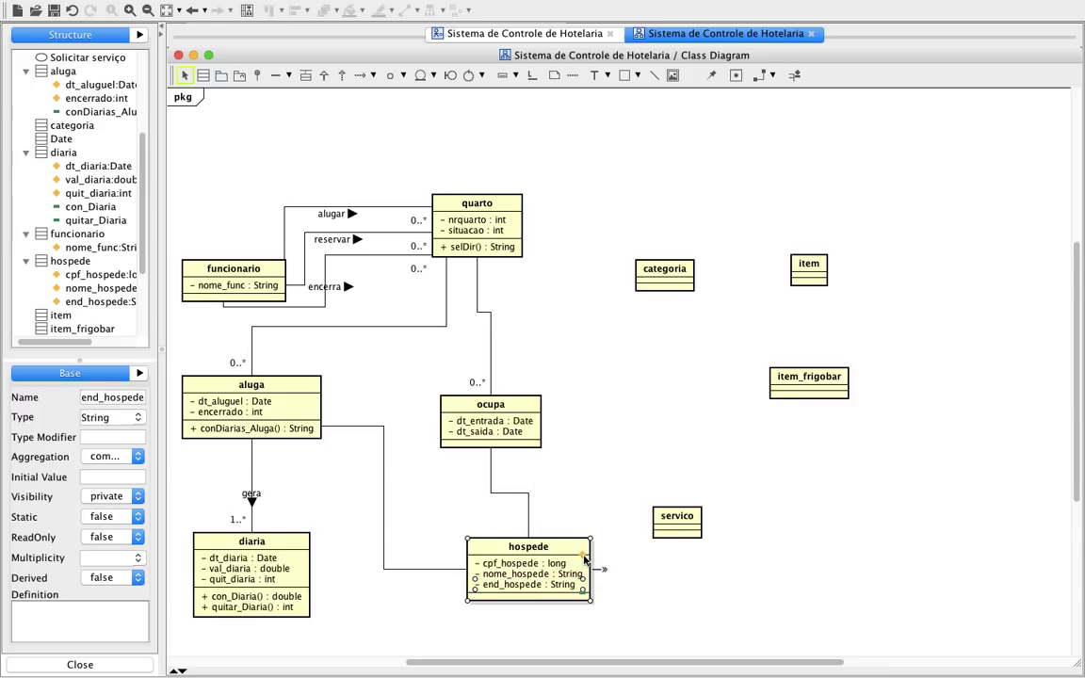
Add the attribute tel_hospede of type String to the hospede class
key("ctrl+f")
type("tel_hospede")
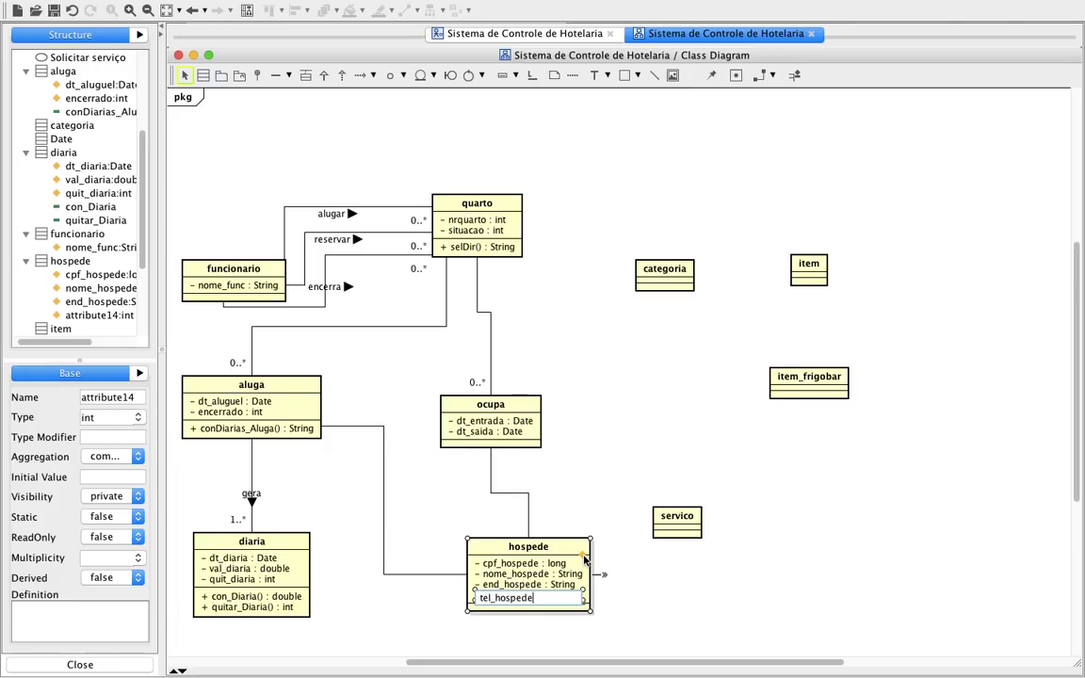
type(":")
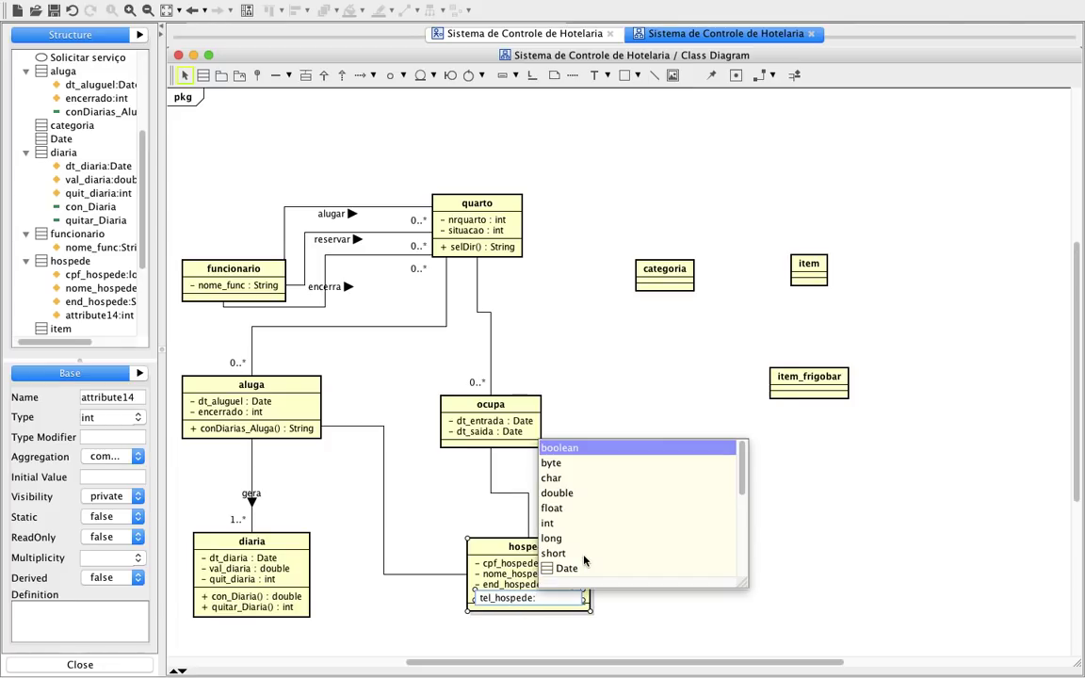
type("St")
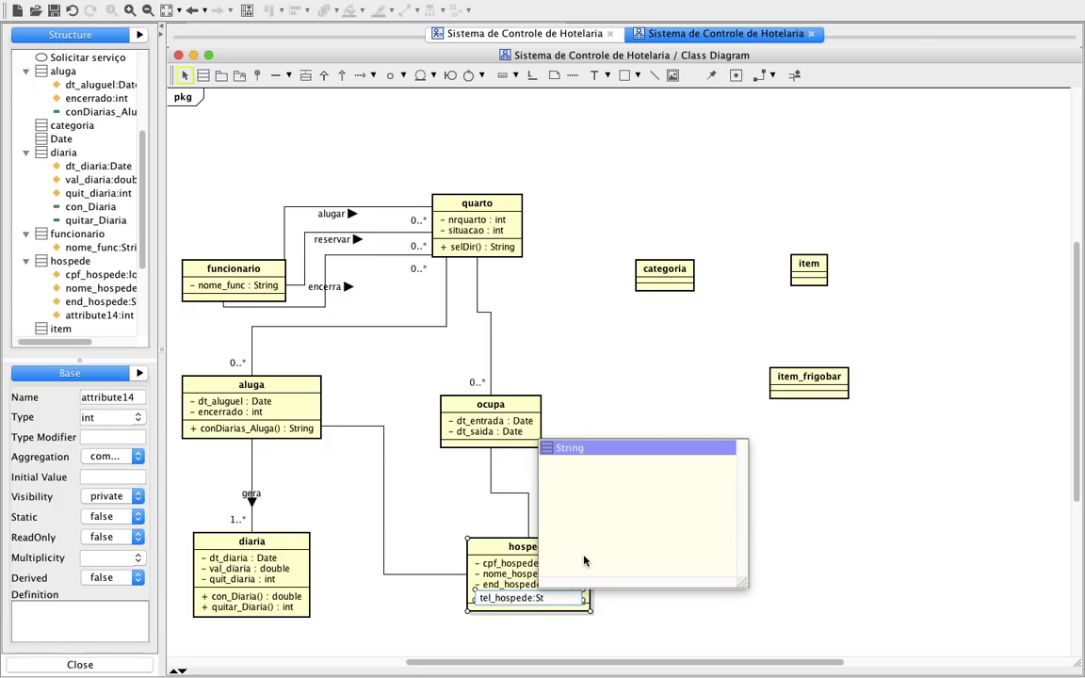
key("Return")
key("Return")
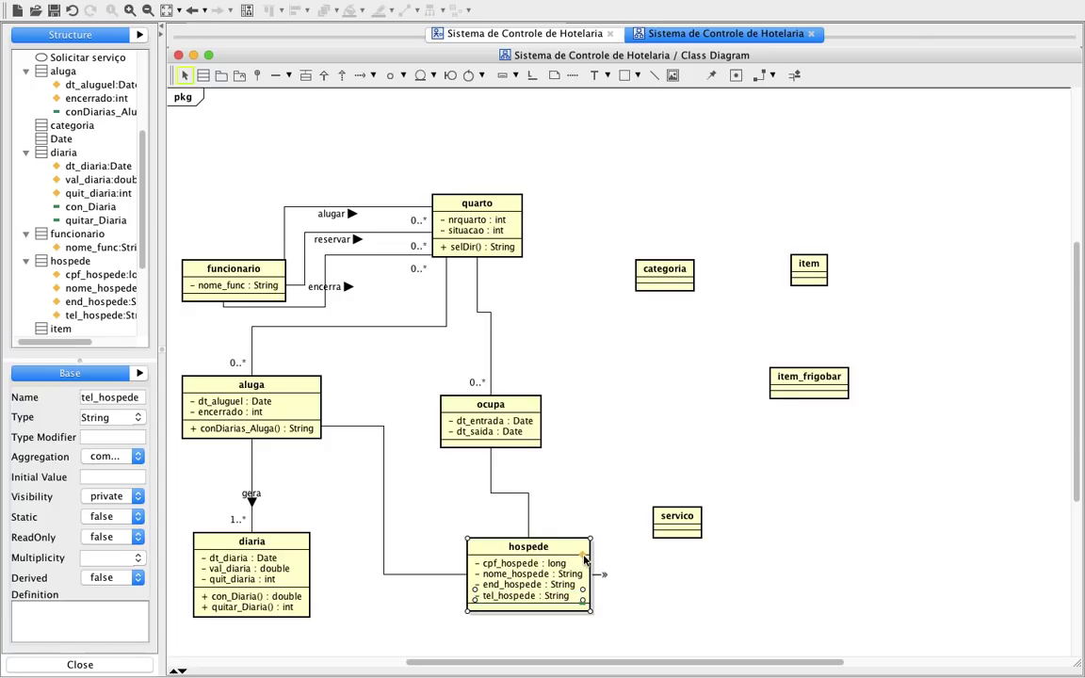
Add the attribute email_hospede of type String to the hospede class
key("ctrl+f")
type("email")
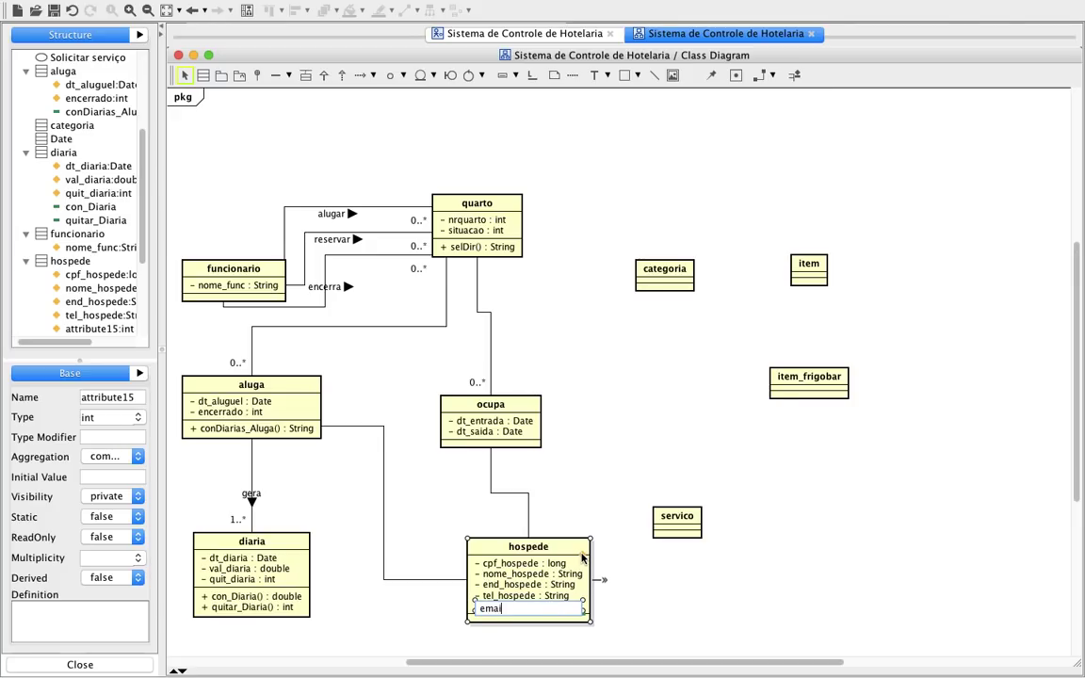
type("_hospede:s")
key("Down")
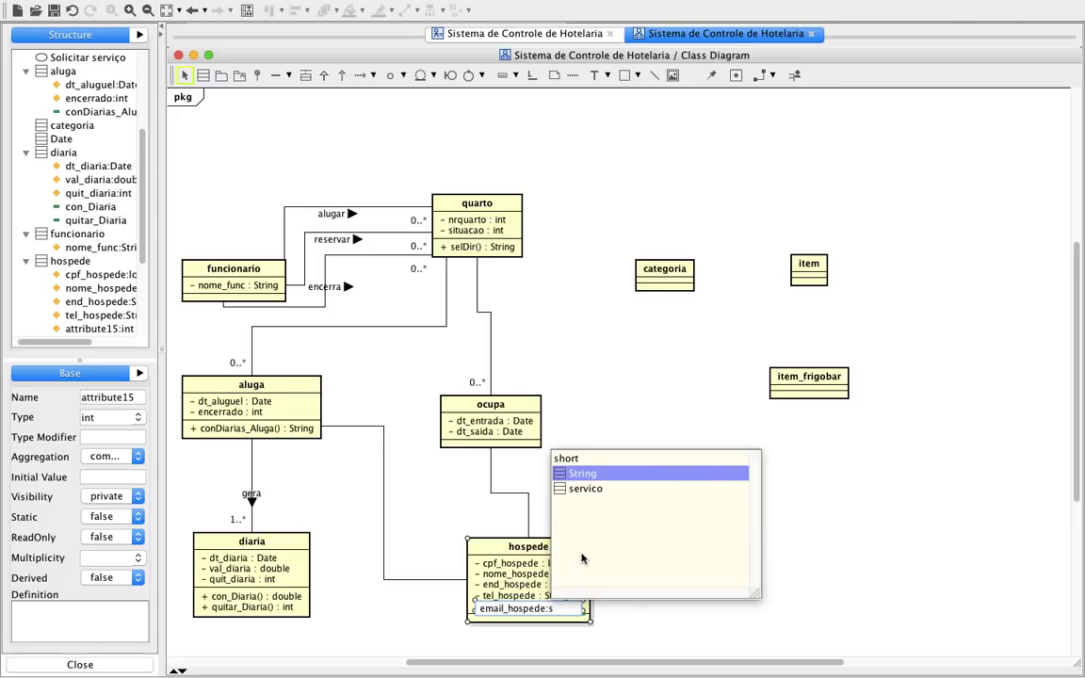
key("Return")
left_click(666, 606)
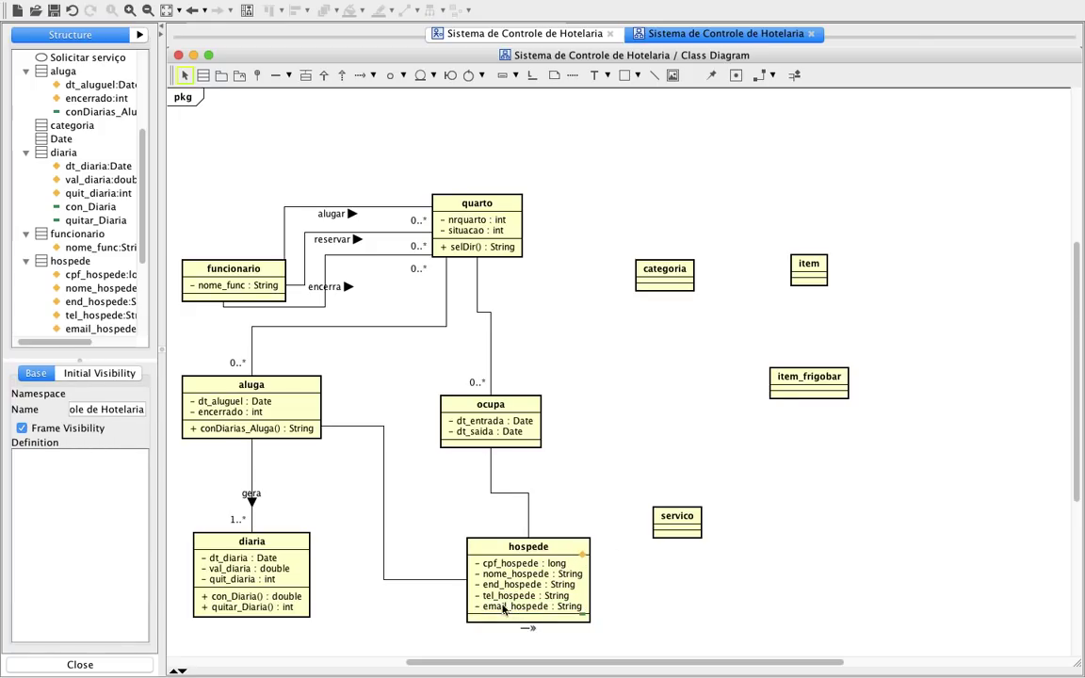
Add the operation conHospede with return type String to the hospede class
left_click(584, 618)
key("ctrl+f")
type("conHospede:String")
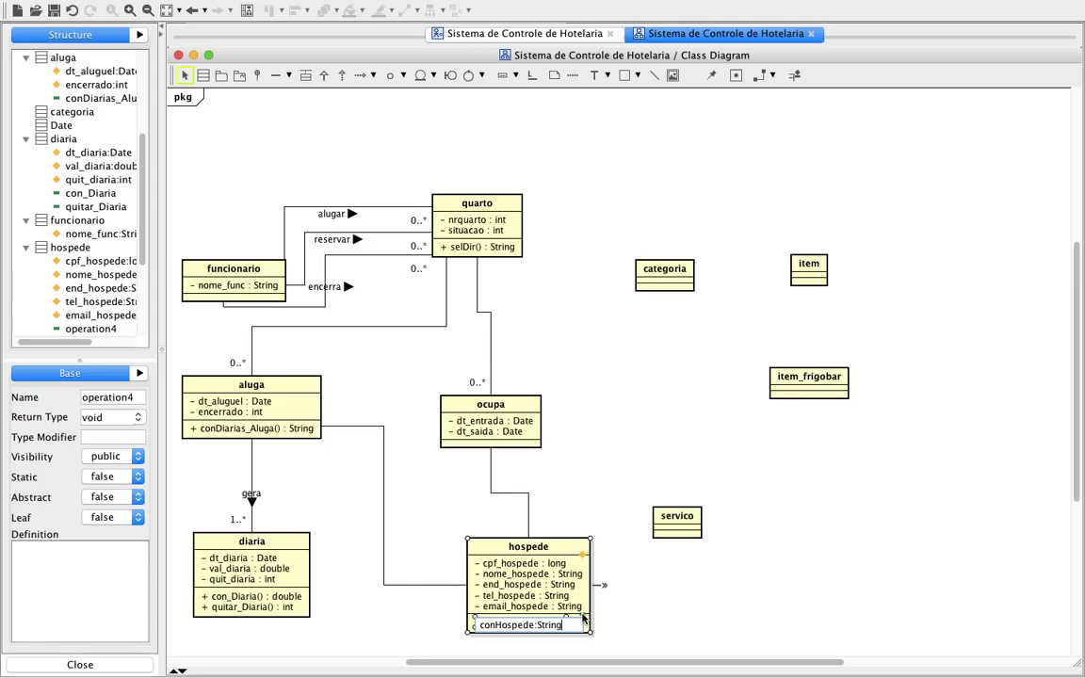
key("Return")
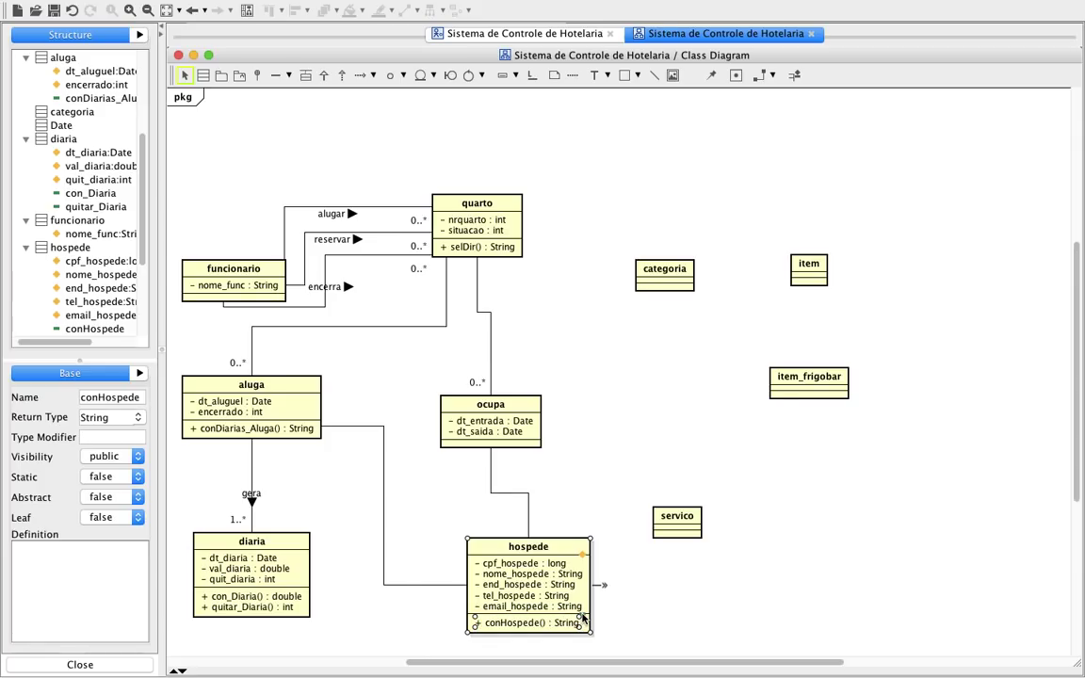
left_click(624, 618)
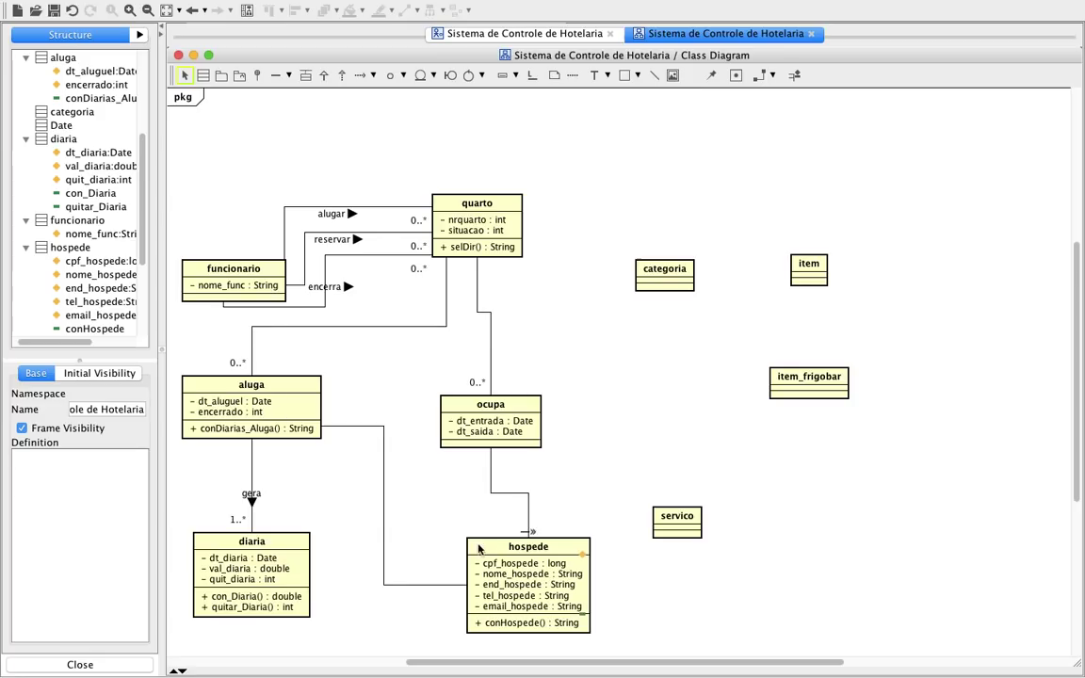
Move the hospede class left and slightly up so it is centred beneath ocupa with a straight association between them
mouse_move(520, 556)
left_mouse_down()
mouse_move(476, 556)
mouse_move(461, 581)
mouse_move(476, 591)
mouse_move(517, 572)
left_mouse_up()
left_click(436, 586)
left_click(634, 578)
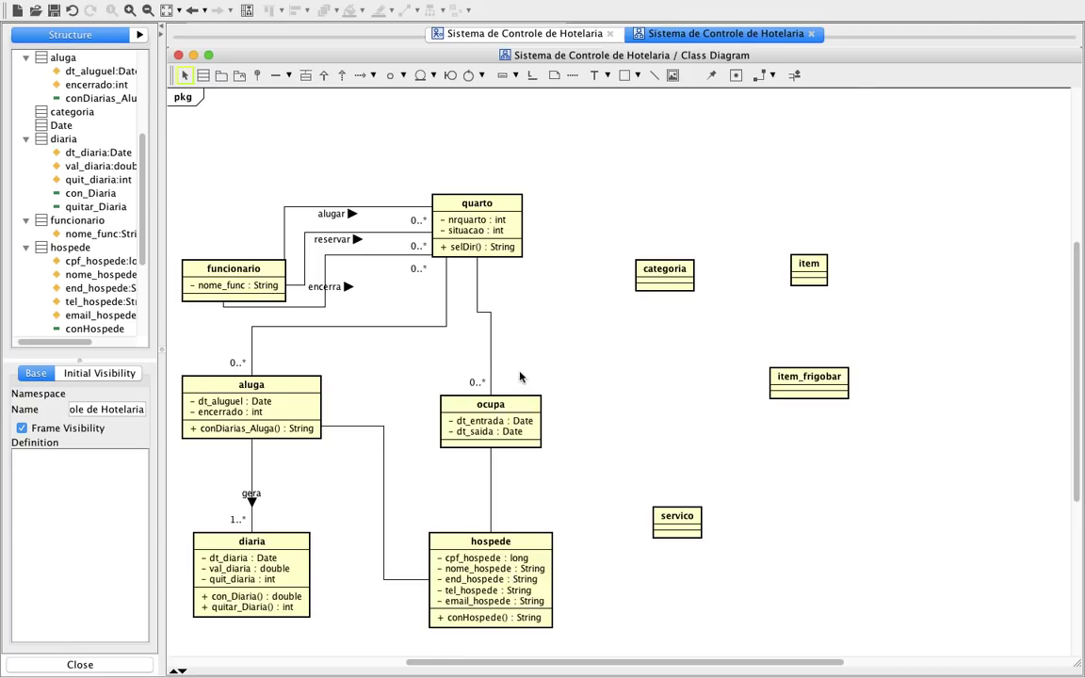
Set multiplicity 0..* at the ocupa end of the ocupa–hospede association and 1 at the hospede end of the aluga–hospede association
left_click(498, 462)
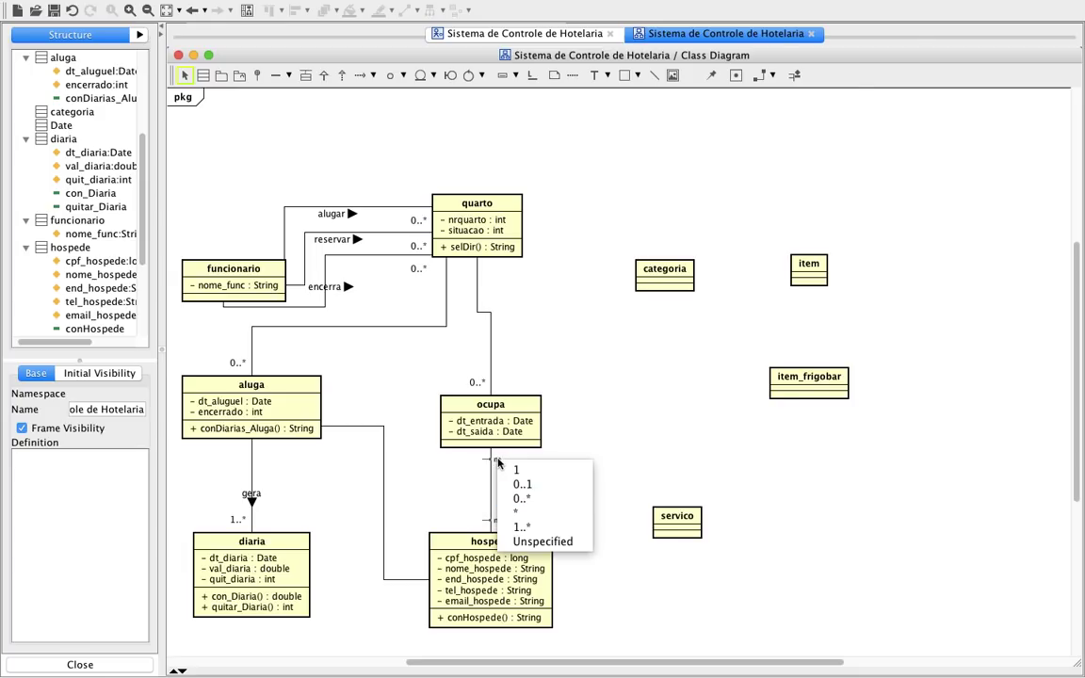
left_click(525, 499)
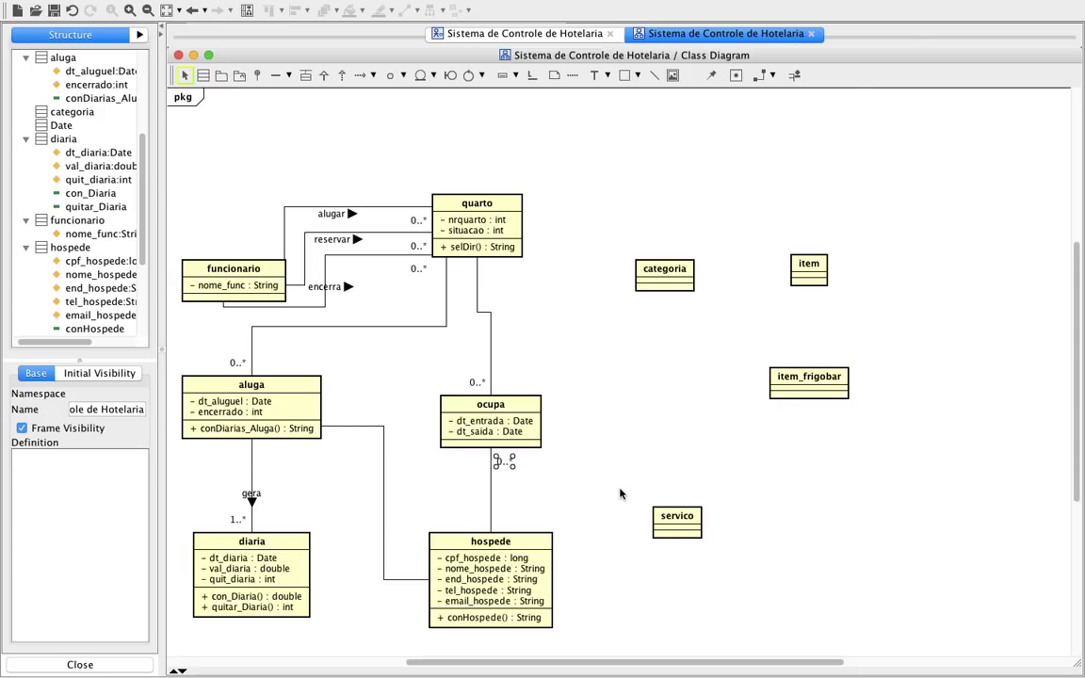
mouse_move(513, 421)
mouse_move(497, 230)
mouse_move(525, 559)
left_click(418, 581)
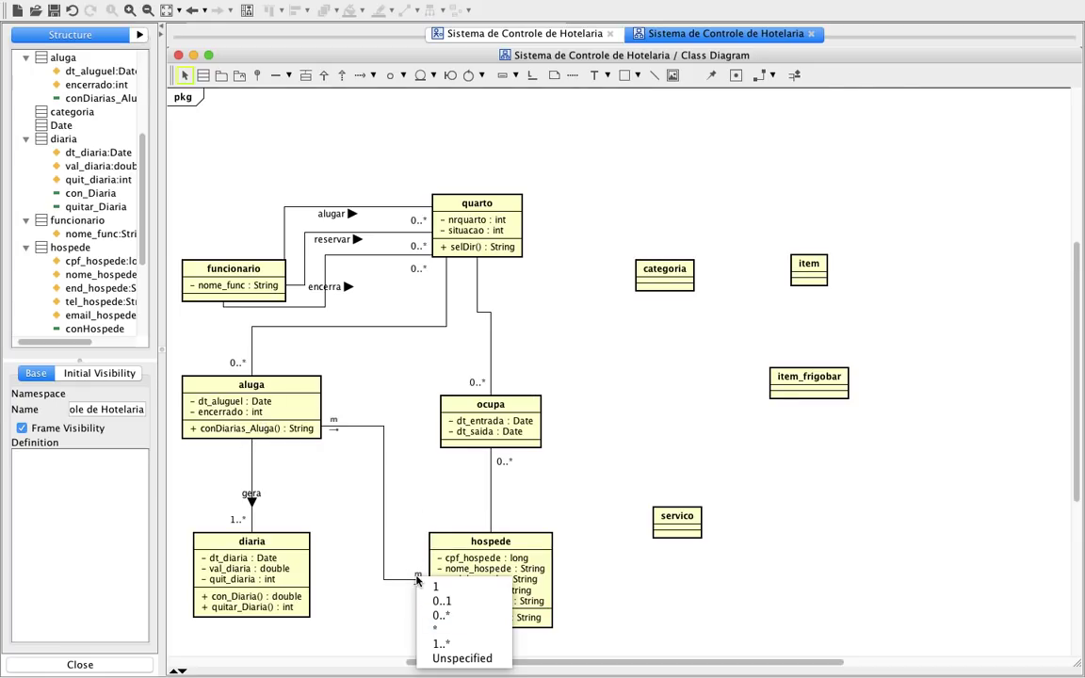
left_click(415, 528)
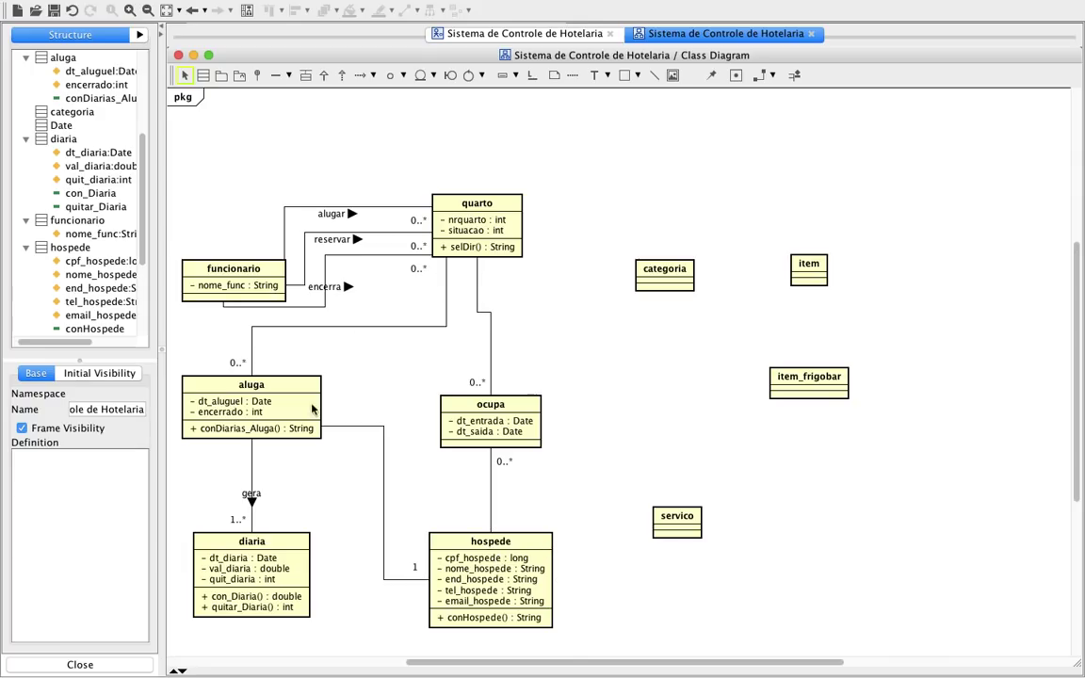
Set multiplicity 1 at the aluga end of the gera association and at the hospede end of the ocupa–hospede association
left_click(248, 454)
left_click(259, 460)
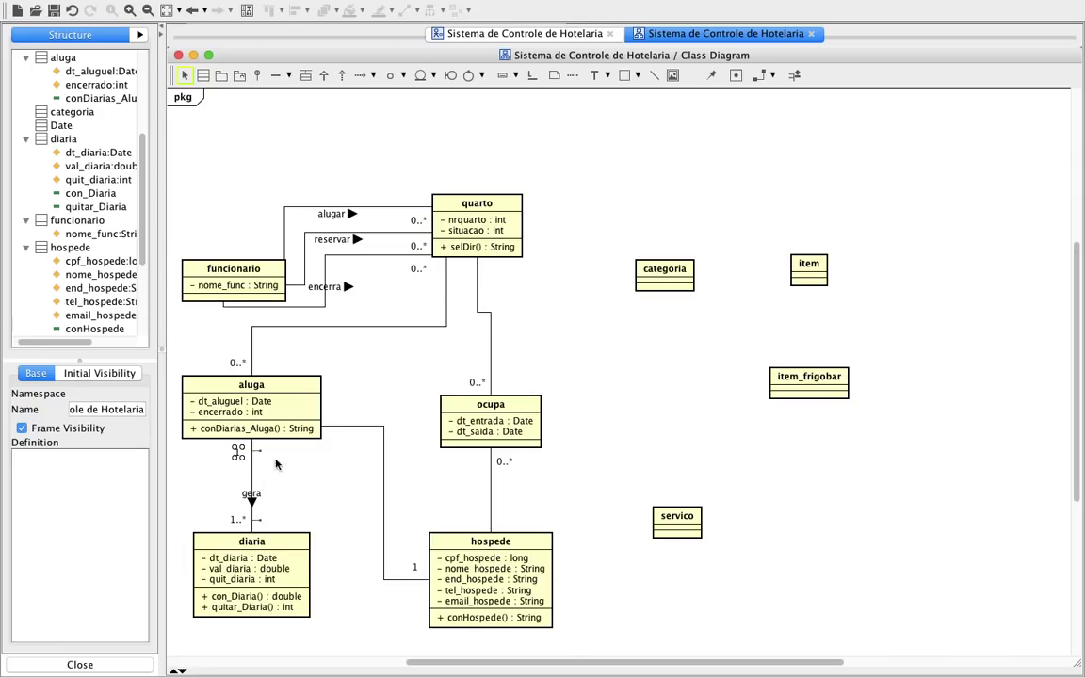
left_click(493, 530)
left_click(497, 525)
left_click(506, 572)
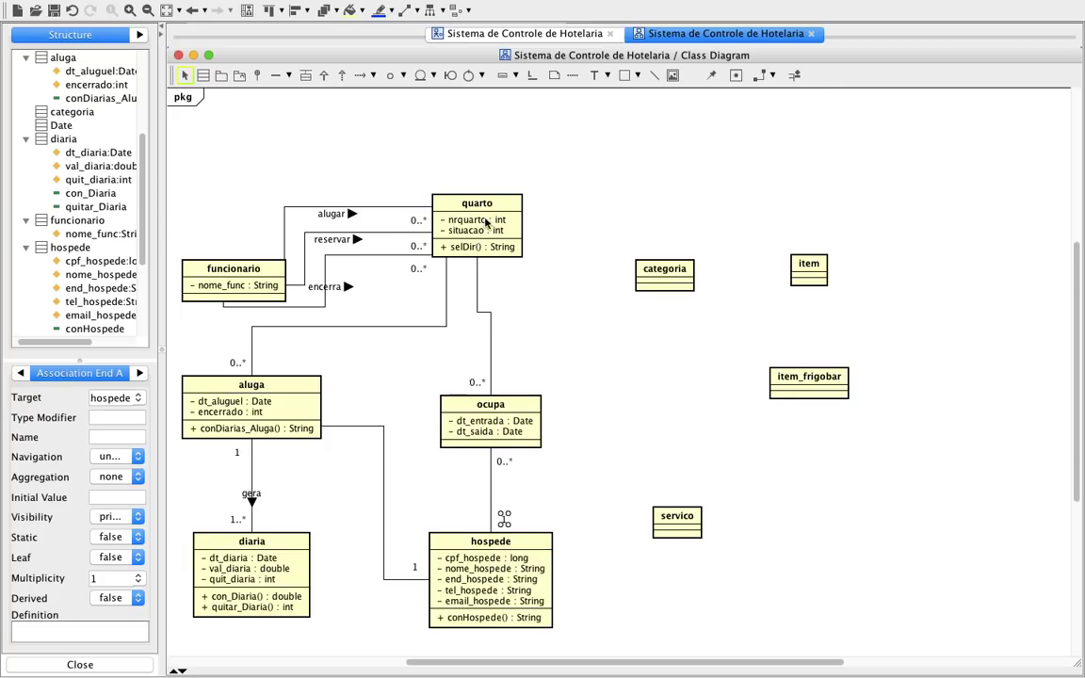
Set the multiplicity at the quarto end of the quarto–ocupa association to 1
mouse_move(481, 268)
left_click(585, 303)
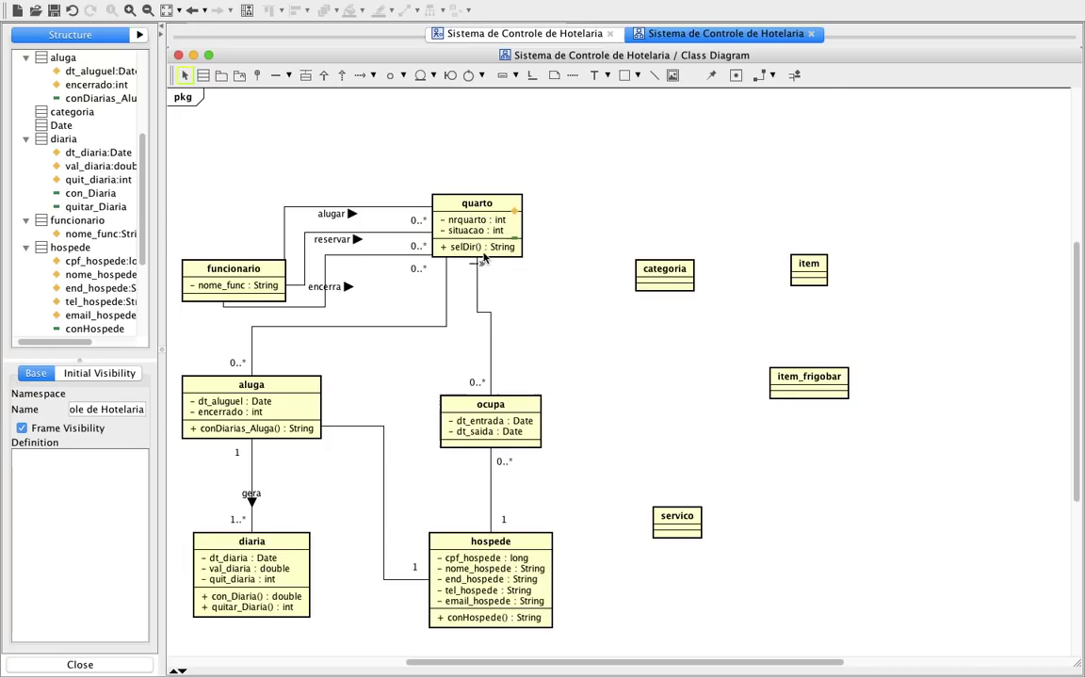
left_click(473, 272)
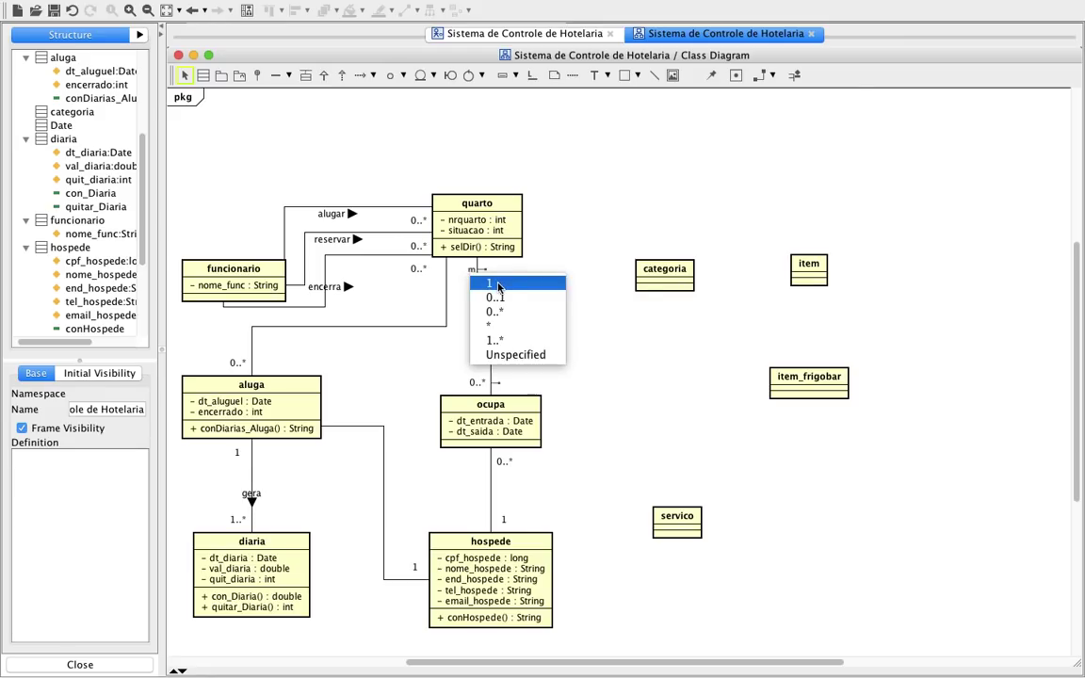
left_click(492, 283)
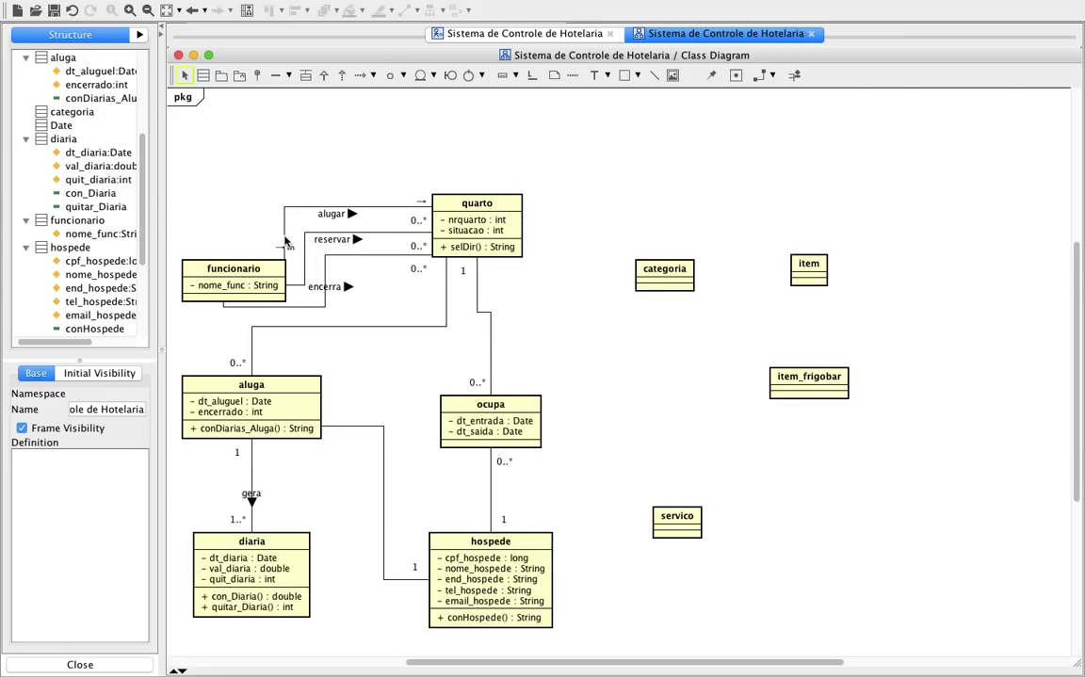
Set the multiplicity at the funcionario end of the alugar association to 1
left_click(286, 241)
left_click(285, 242)
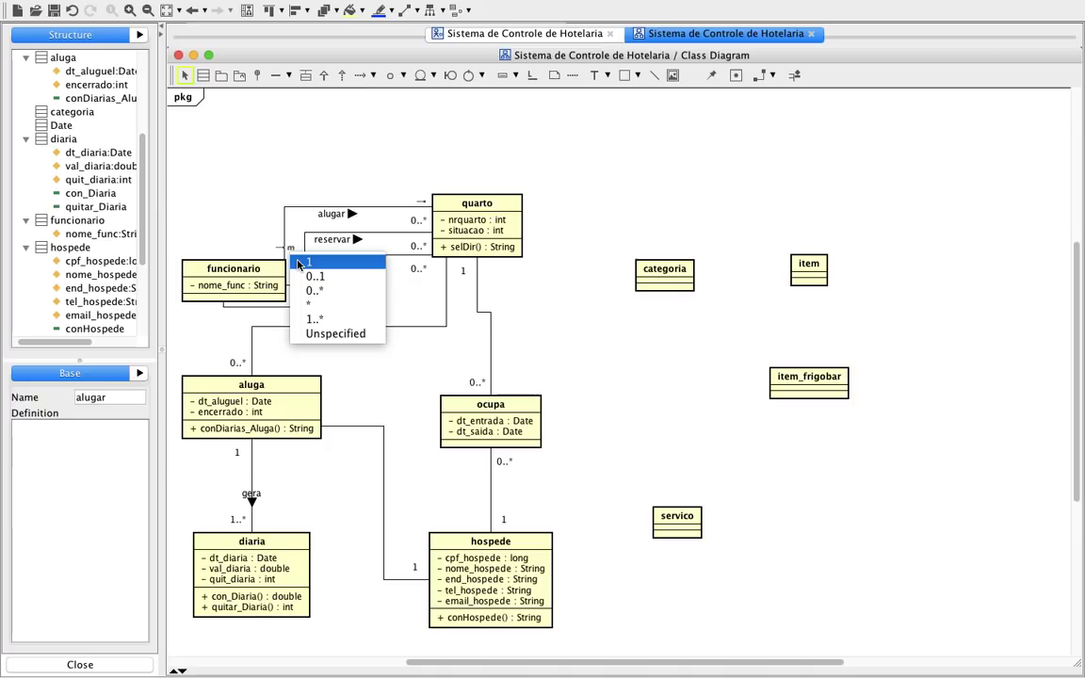
left_click(340, 330)
left_click(366, 359)
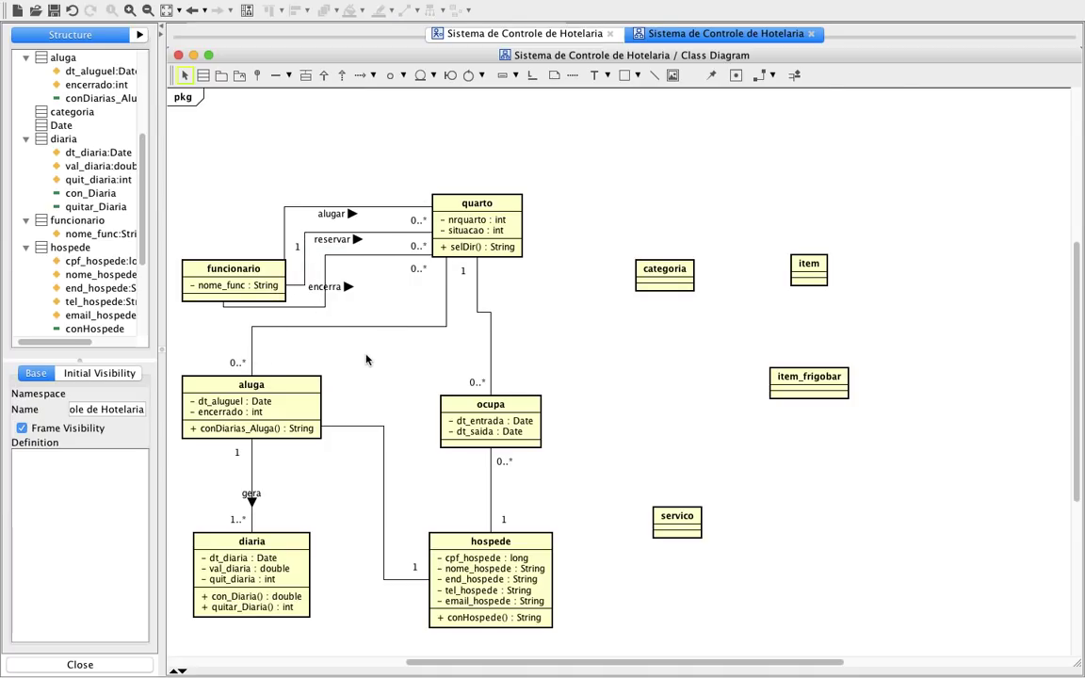
Set the multiplicity at the aluga end of the aluga–hospede association to 0..*
left_click(480, 570)
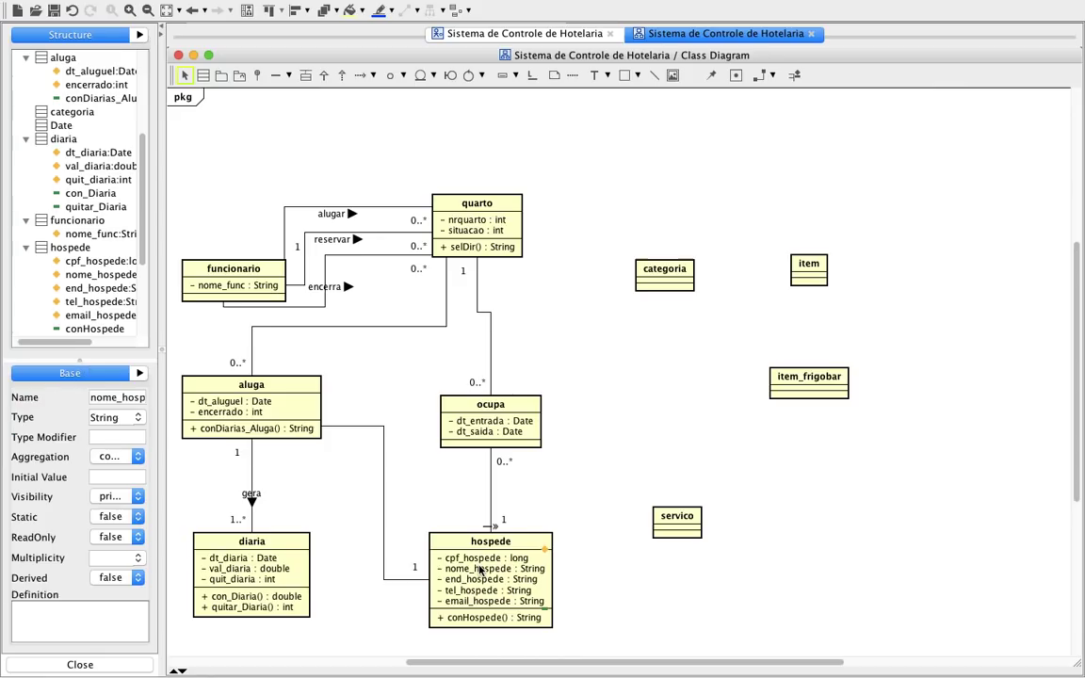
left_click(585, 487)
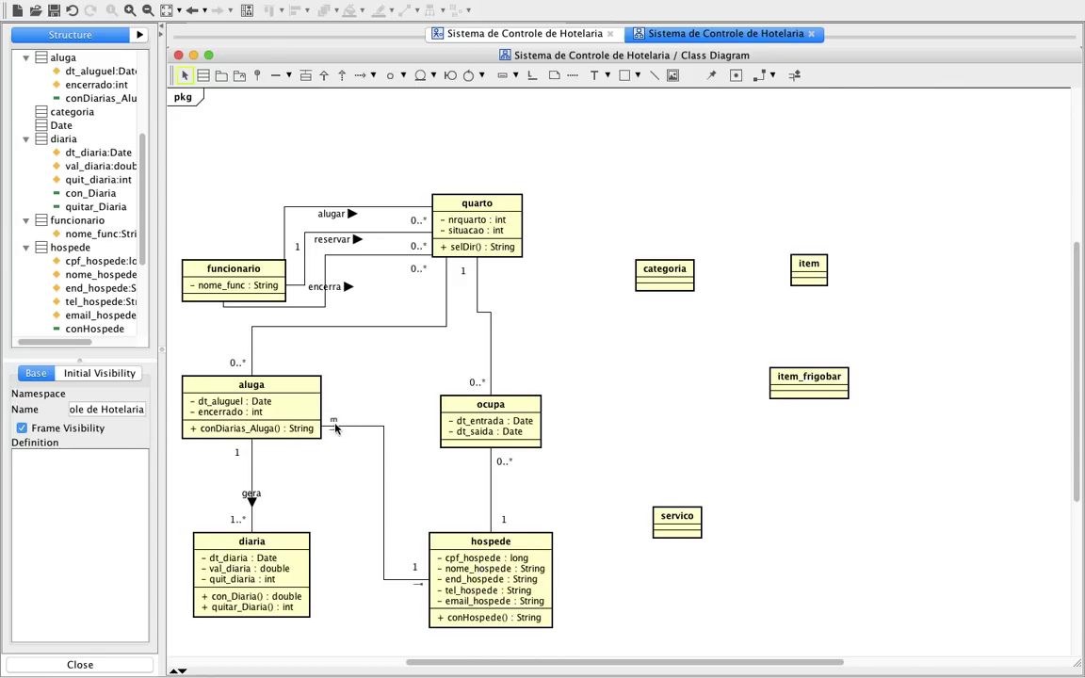
left_click(335, 424)
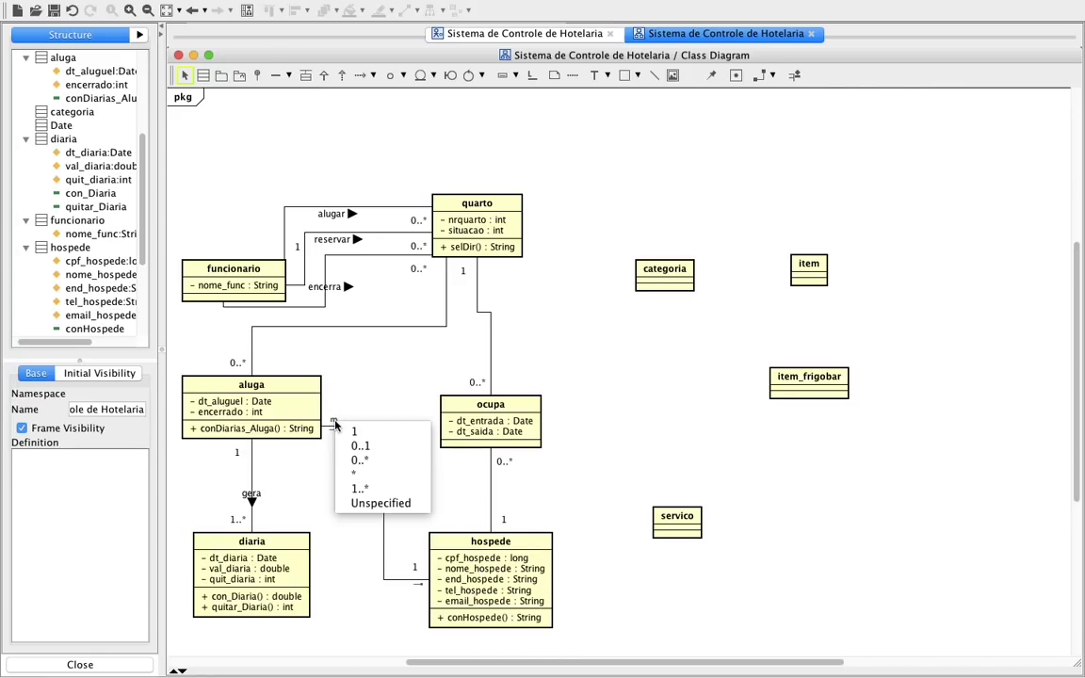
left_click(372, 461)
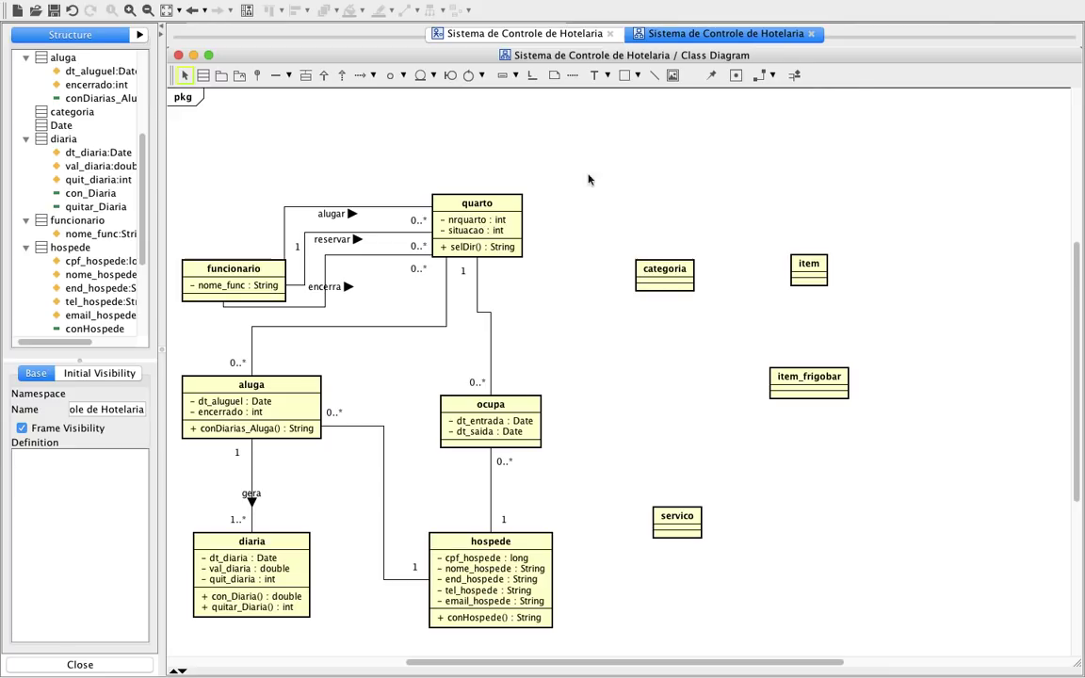
Draw an association from quarto to categoria and name it possui
mouse_move(670, 259)
left_click(276, 75)
left_click_drag(494, 235, 660, 275)
left_click(114, 399)
type("possui")
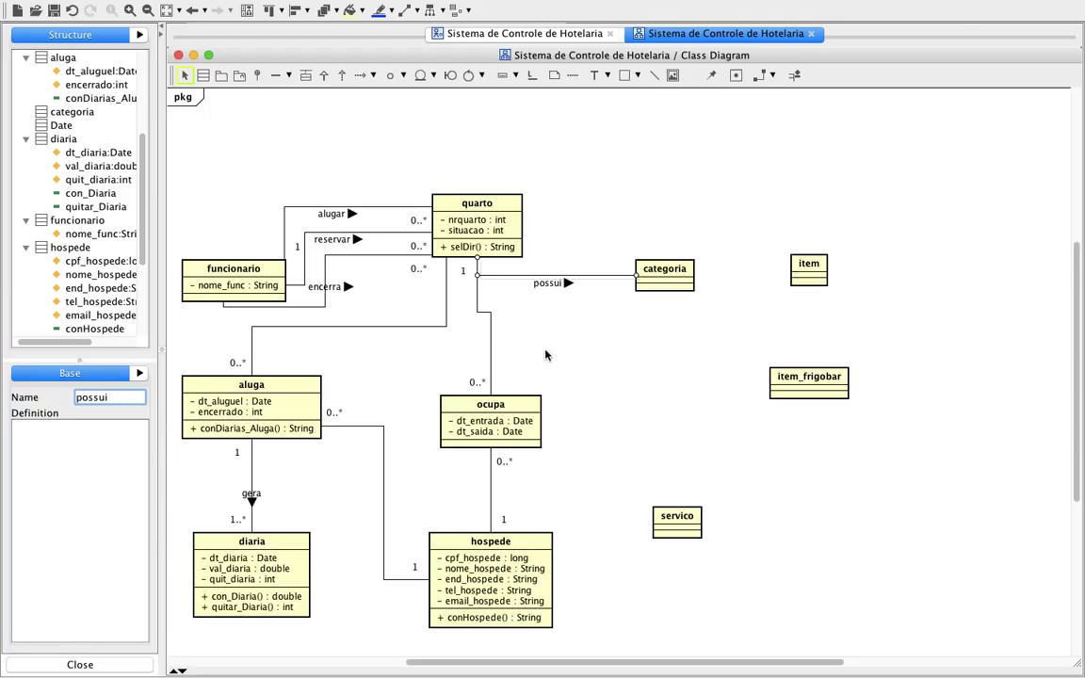
left_click(585, 346)
Move the categoria class up beside quarto and set multiplicity 1..* at the quarto end of the possui association
left_click_drag(652, 268, 659, 219)
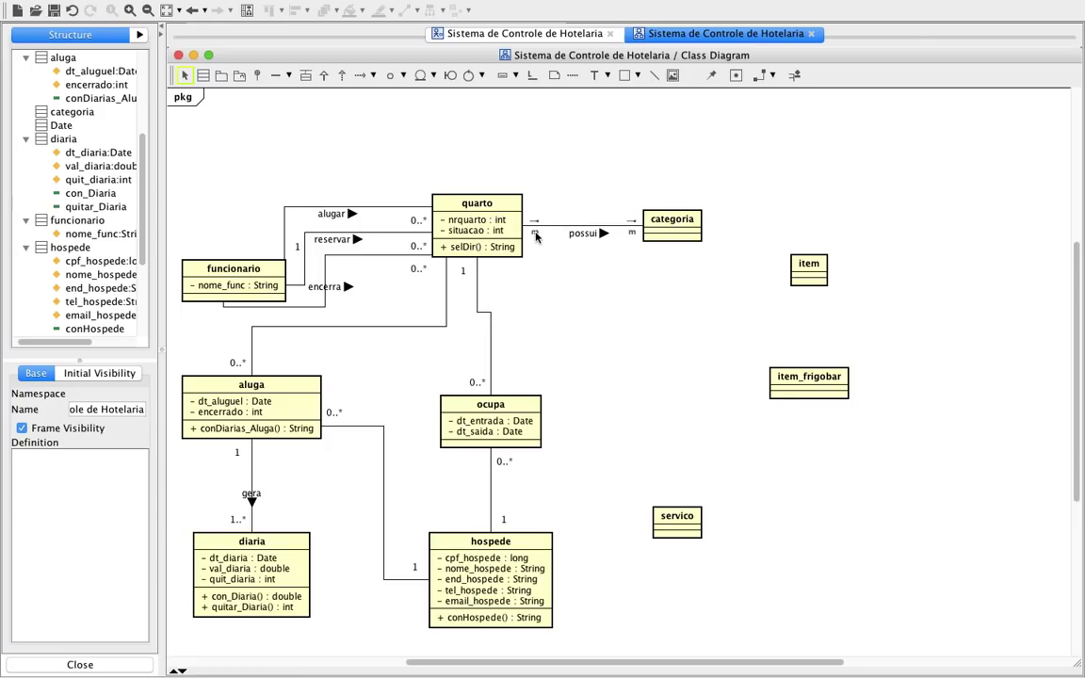
left_click(535, 232)
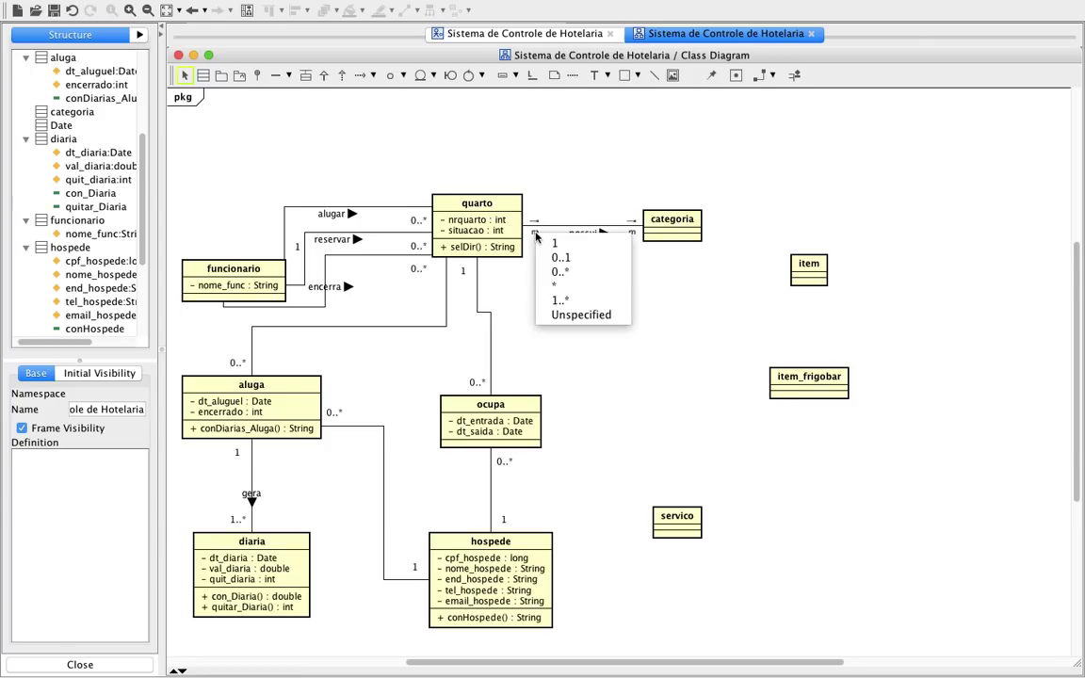
left_click(572, 302)
Add the attribute desCat of type String to the categoria class
mouse_move(697, 232)
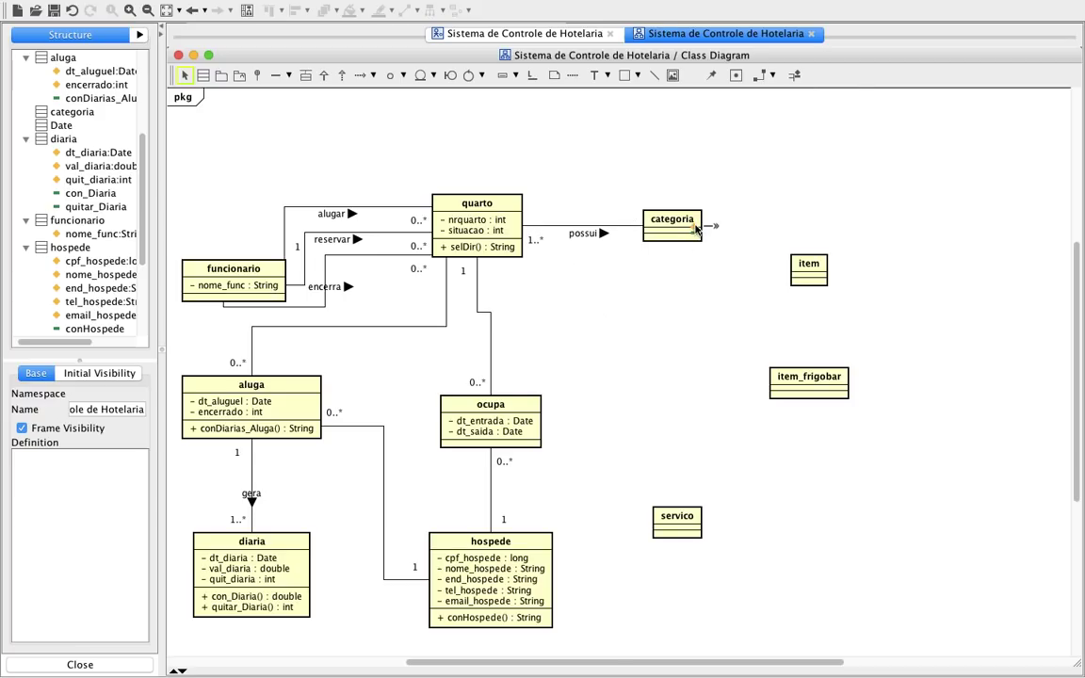
left_click(697, 230)
key("ctrl+f")
type("desCa")
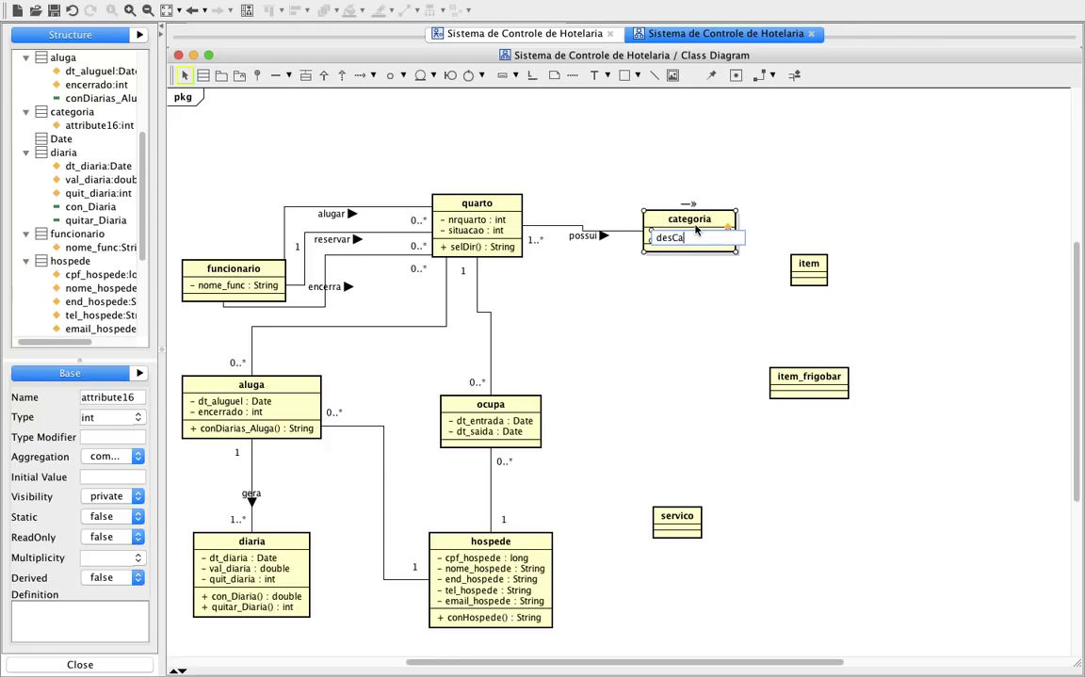
type("t:Str")
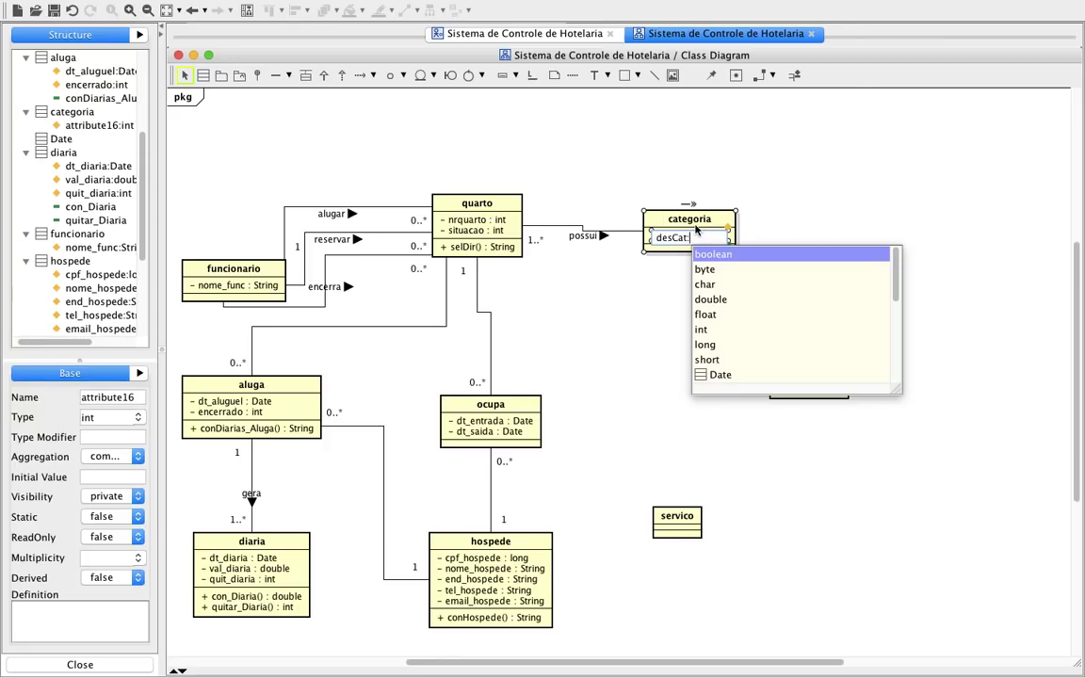
key("Return")
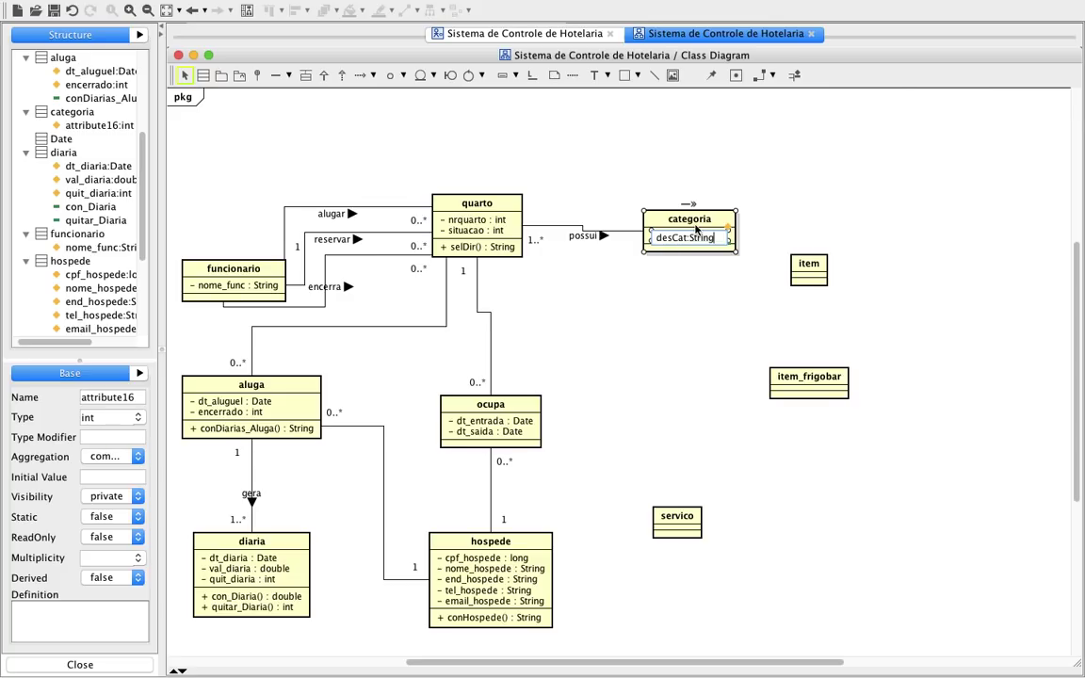
key("Return")
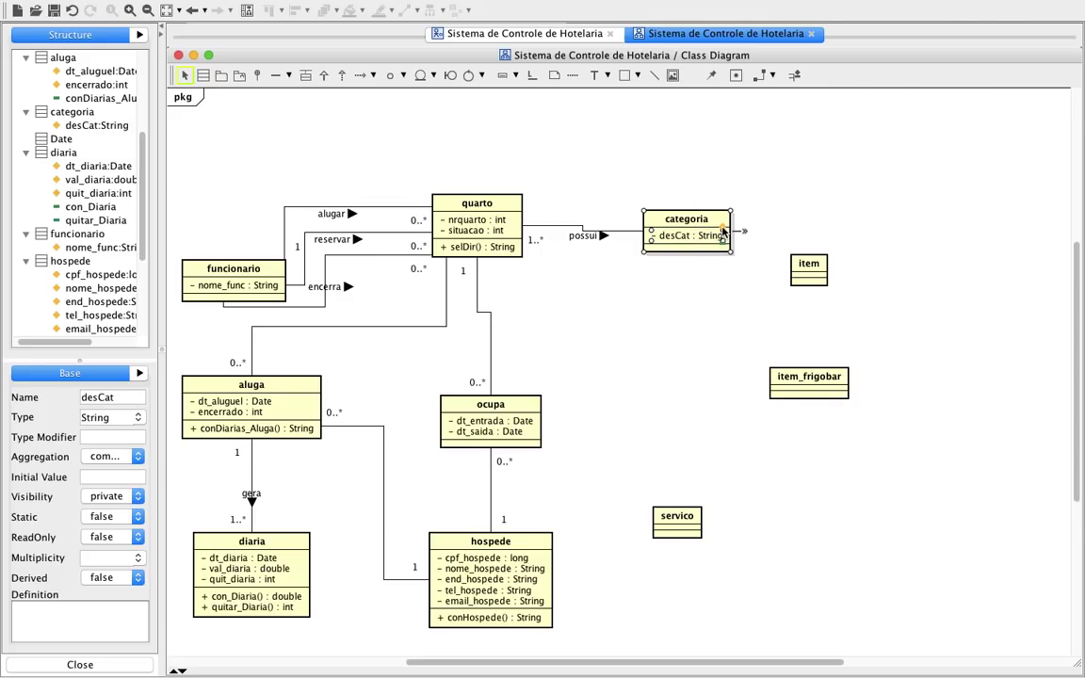
Add the attribute valor of type double to the categoria class
key("ctrl+f")
type("val")
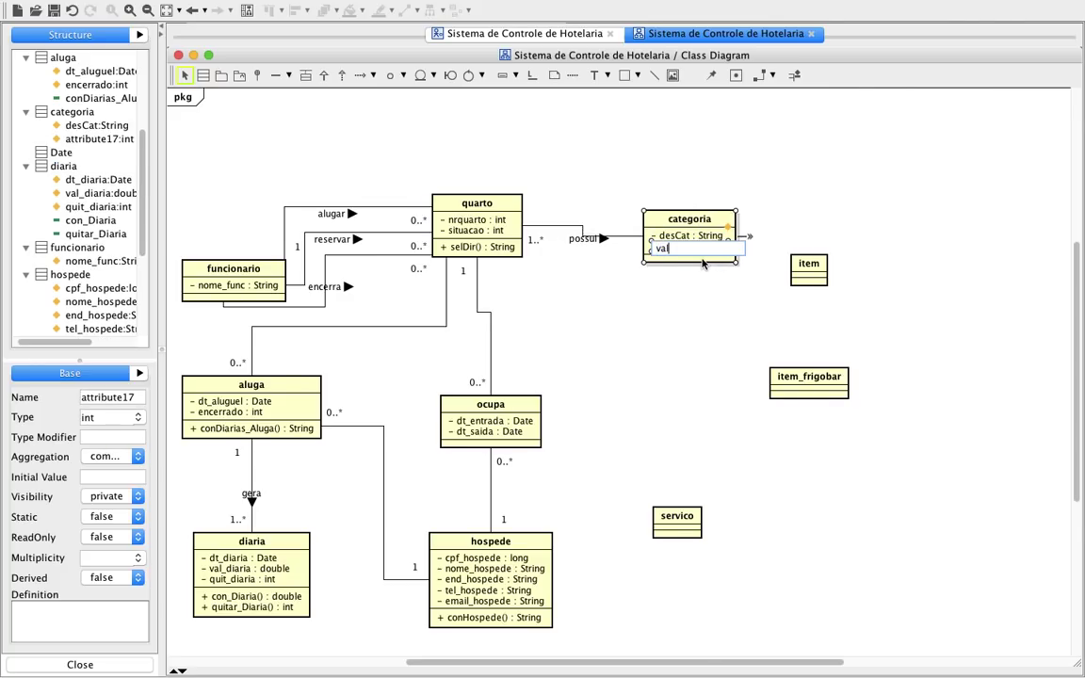
type("or : double")
key("Return")
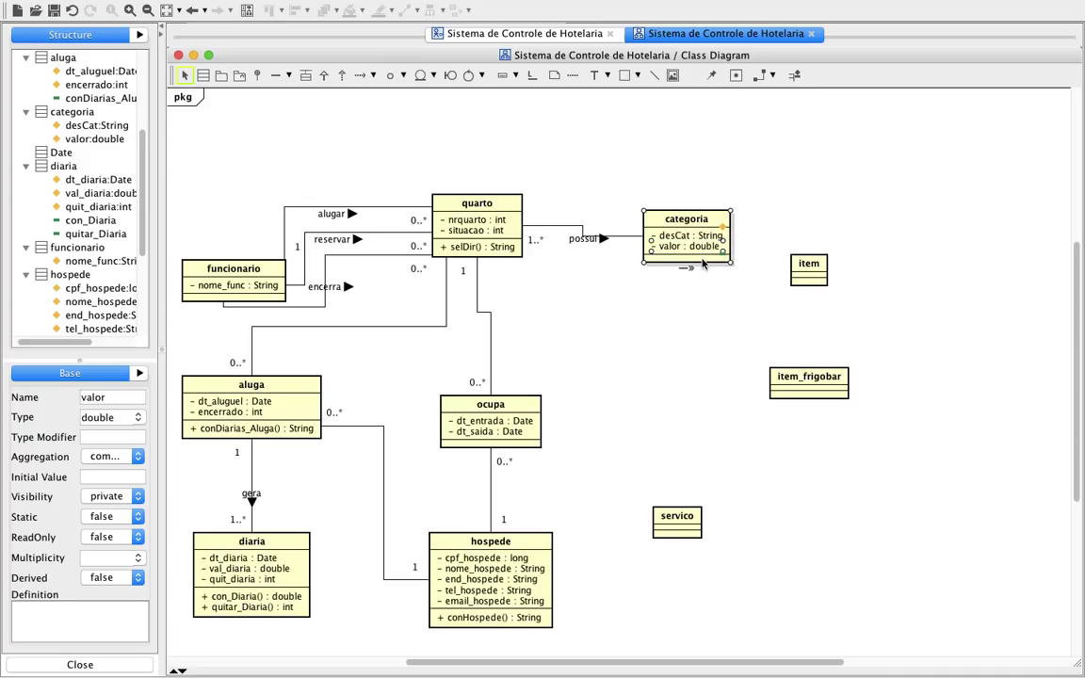
left_click(695, 343)
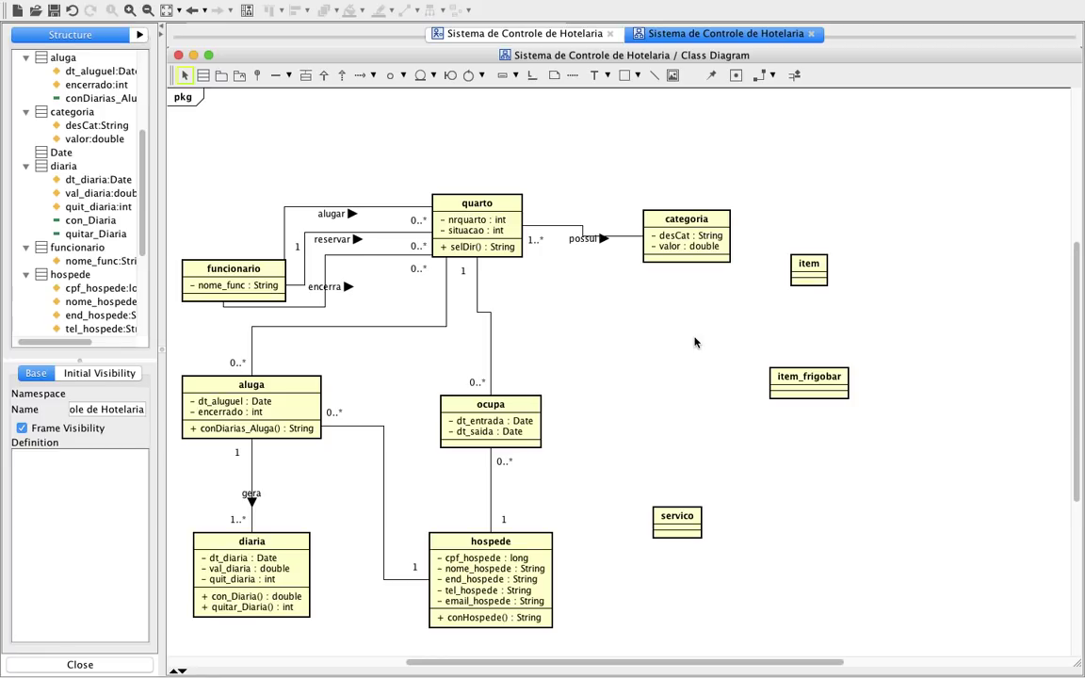
Move the categoria class slightly up so its top edge is level with quarto
left_click_drag(691, 246, 688, 231)
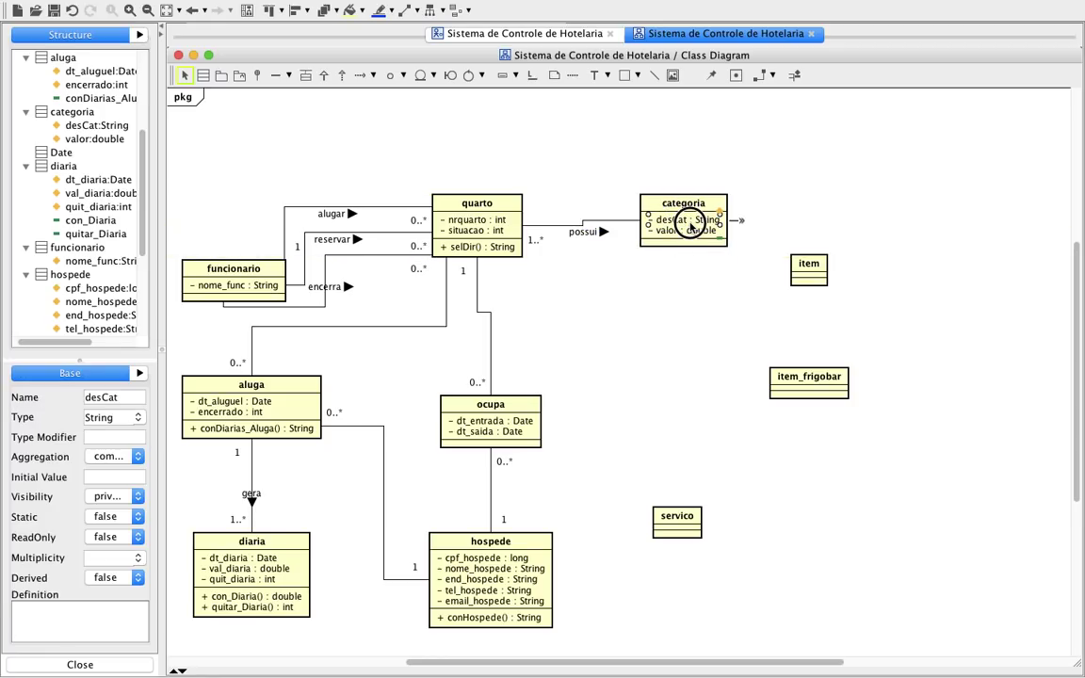
left_click(688, 231)
left_click(677, 302)
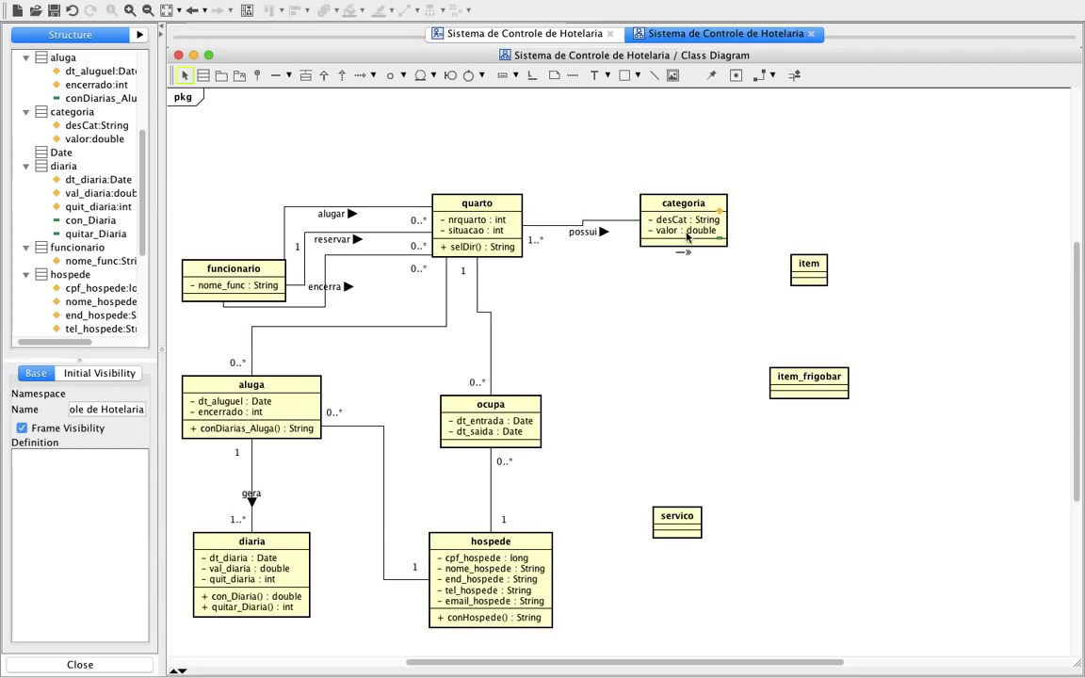
Move the item class up and to the right, above the level of categoria, leaving free space beneath it
left_click(821, 265)
left_click(861, 194)
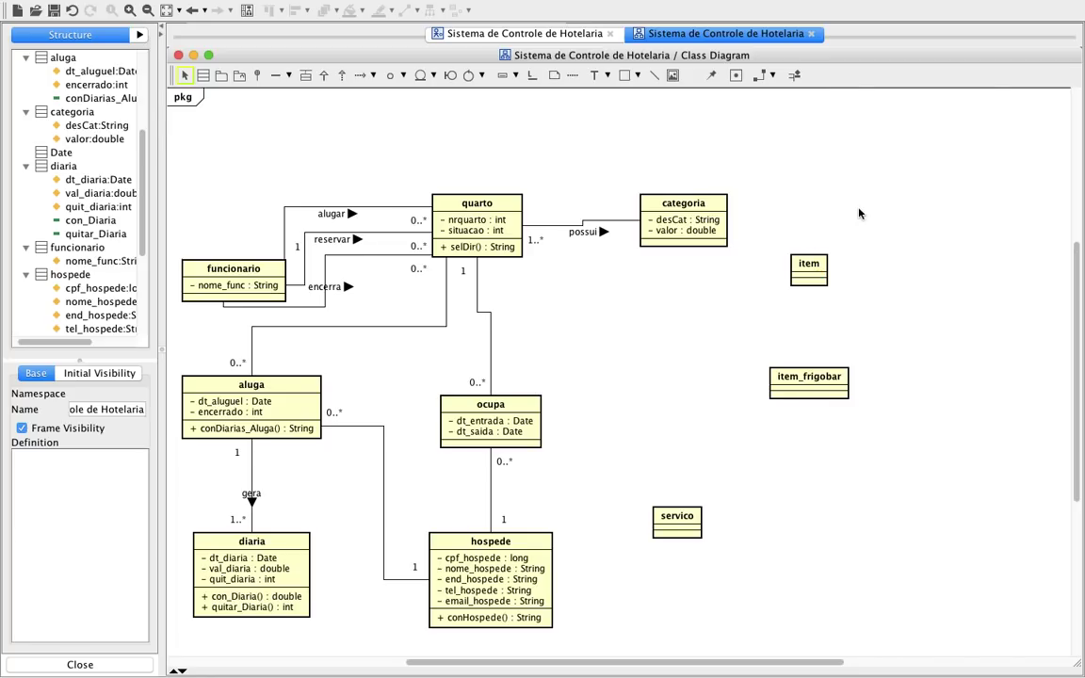
left_click(820, 265)
left_click(881, 200)
left_click_drag(820, 264, 876, 212)
left_click(861, 326)
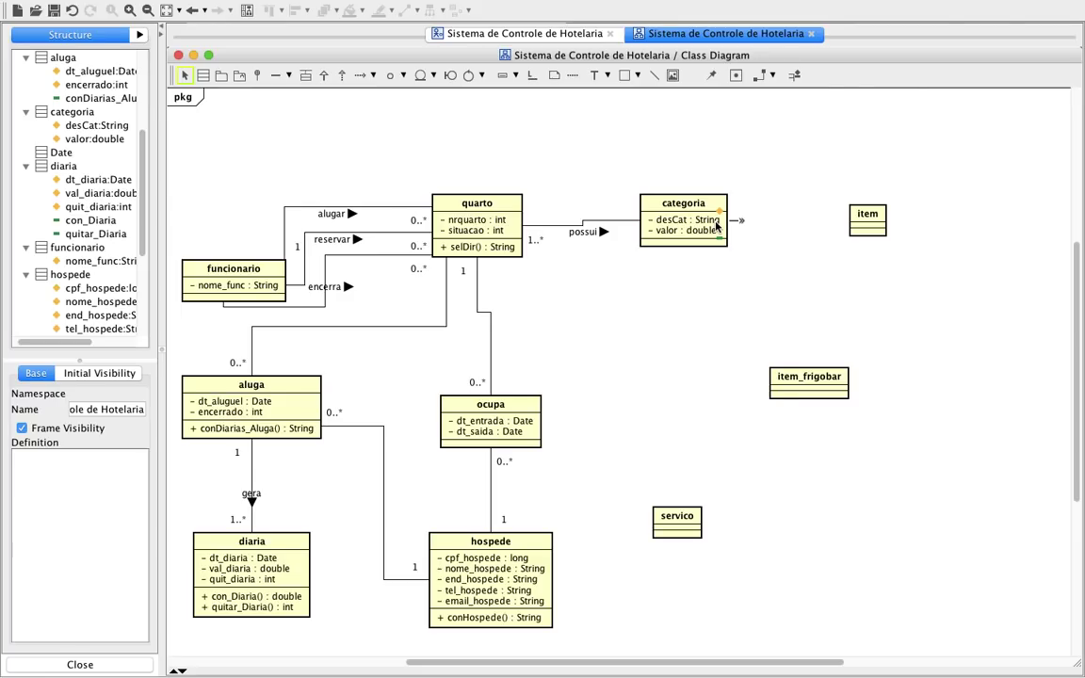
left_click_drag(896, 200, 872, 144)
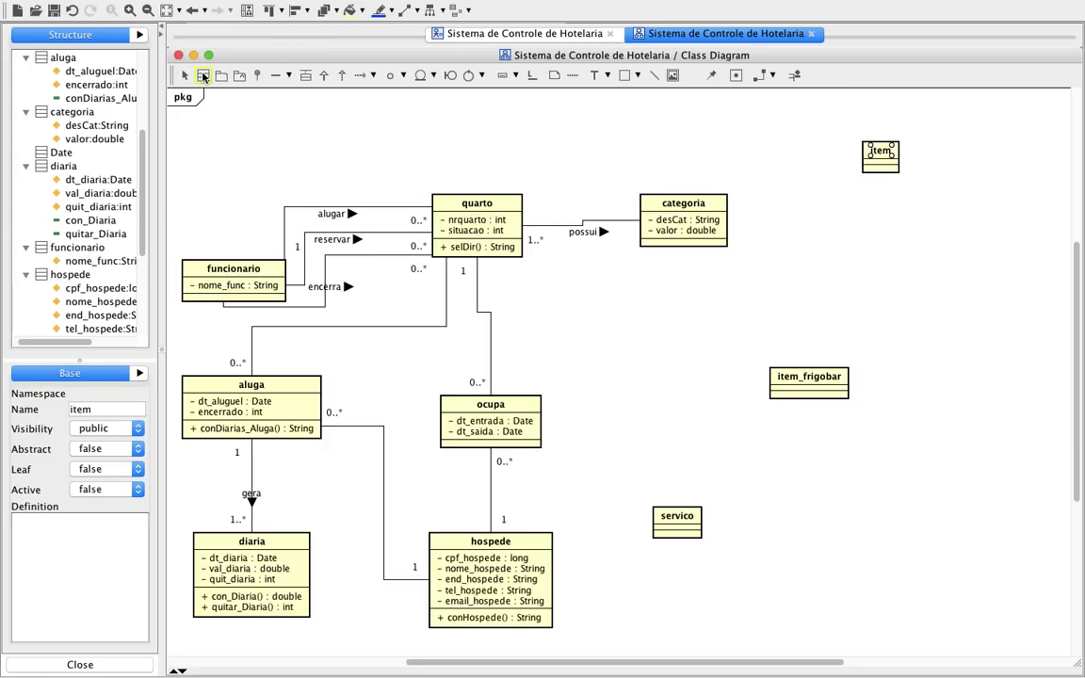
Add a new class named itemcategora below item and to the right of categoria
left_click(827, 216)
type("itemCat")
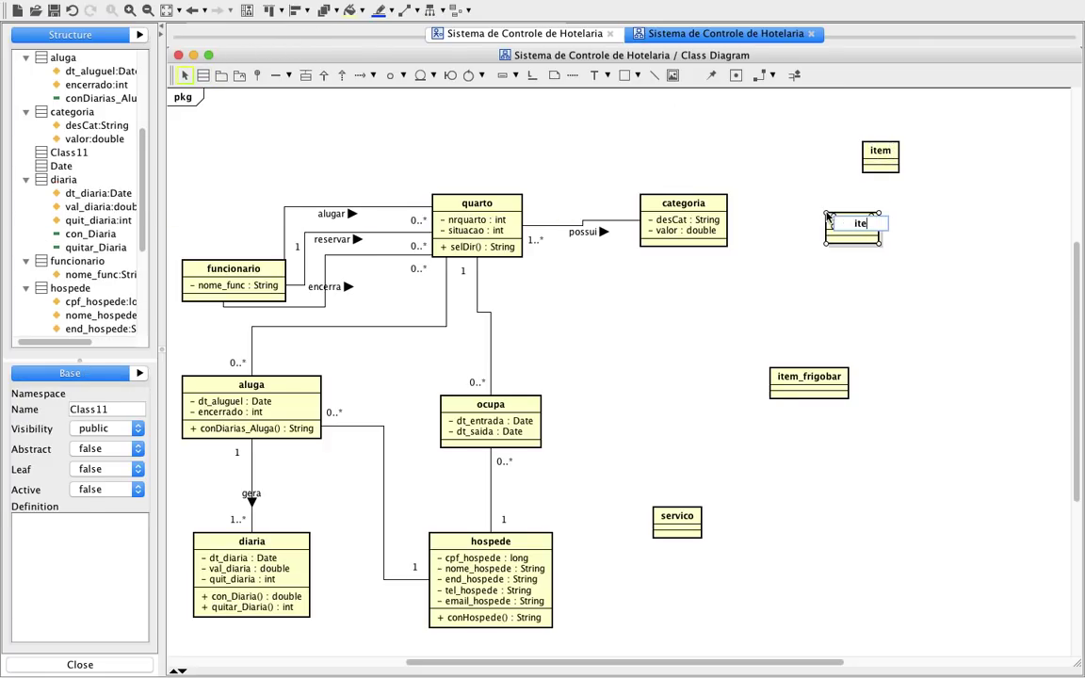
key("BackSpace")
key("BackSpace")
key("BackSpace")
type("categoria")
key("Return")
left_click(936, 342)
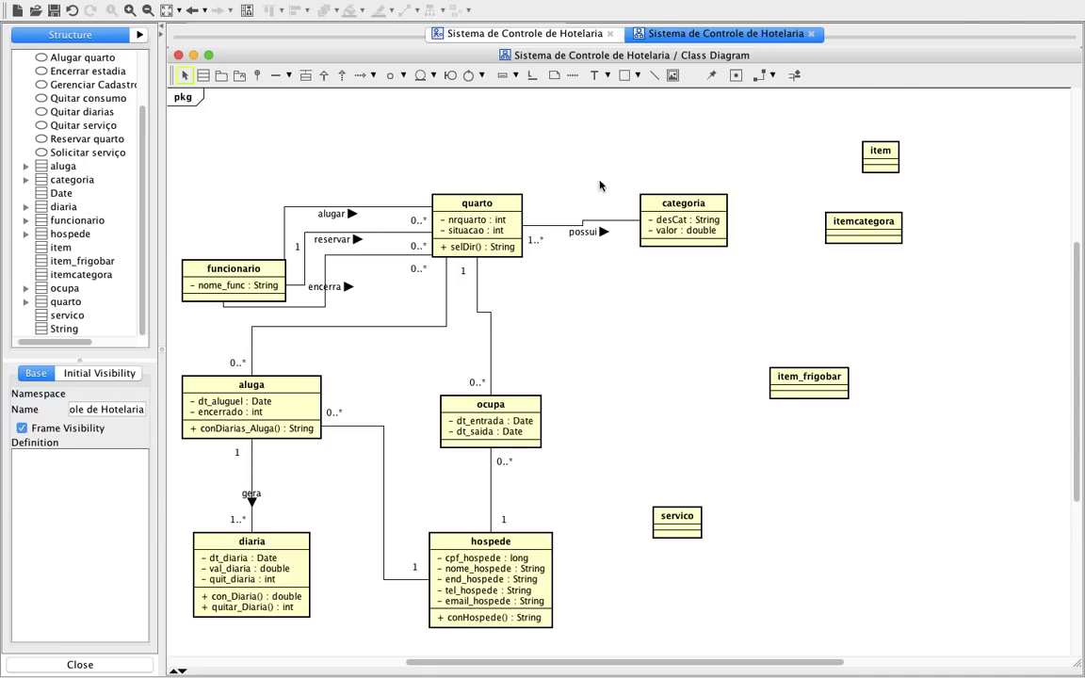
Draw associations from categoria to itemcategora and between item and itemcategora, with item centred directly above itemcategora
left_click(277, 80)
left_click_drag(702, 224, 829, 228)
left_click(275, 75)
left_click_drag(881, 160, 863, 135)
left_click(928, 153)
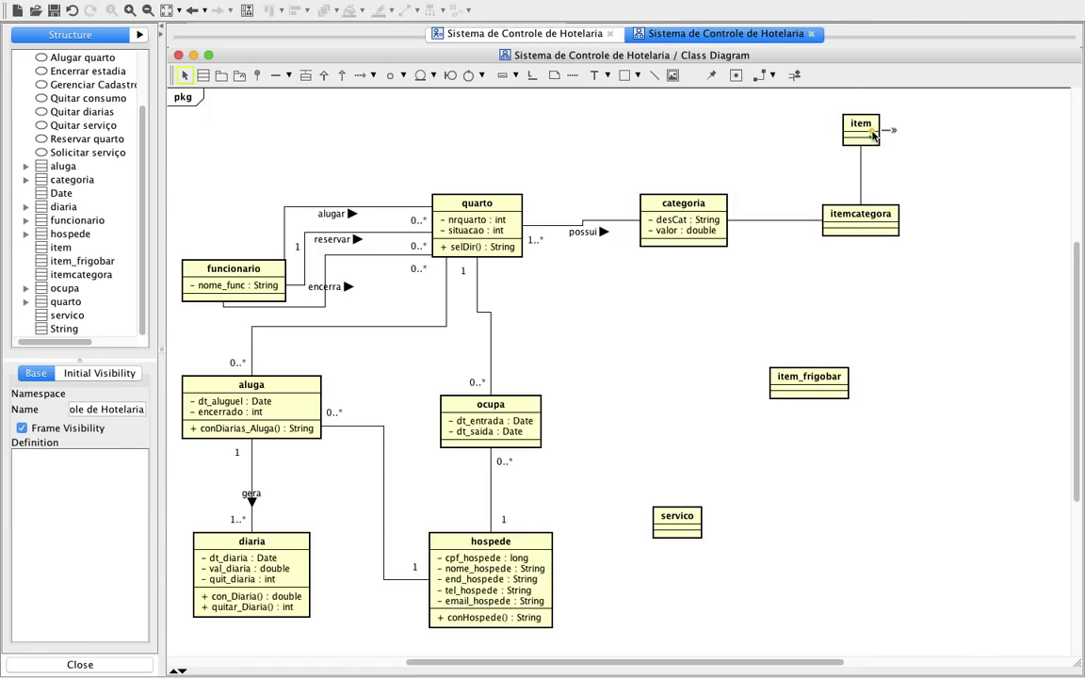
Add the attribute descricao of type String to the item class
left_click(872, 134)
type("descric")
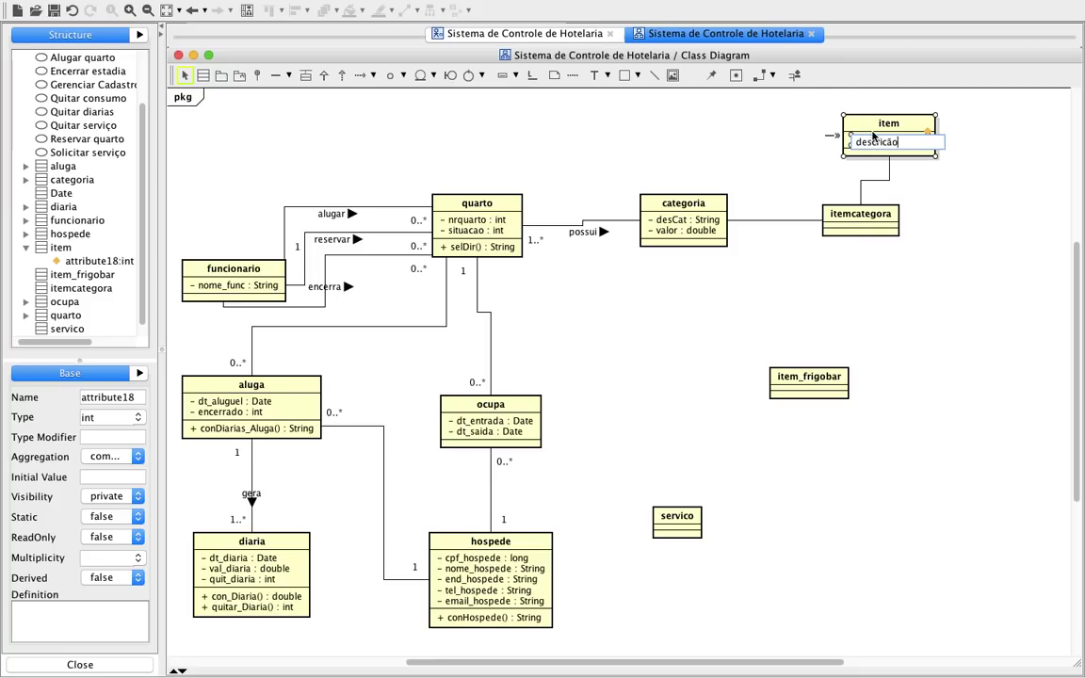
type("ao:String")
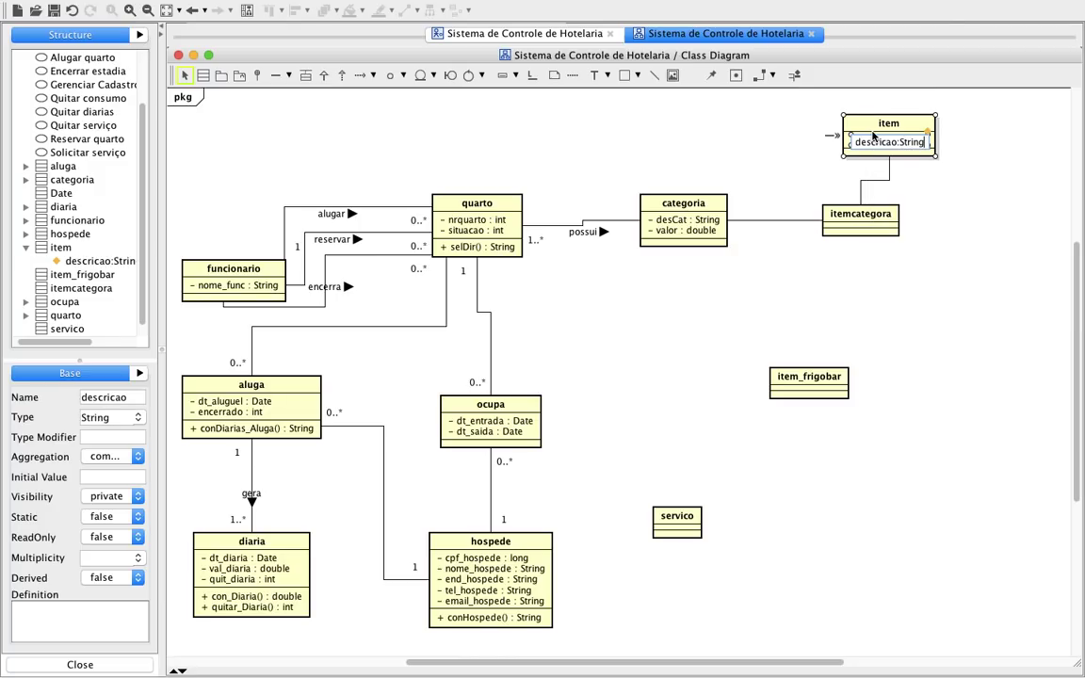
key("Return")
left_click(959, 242)
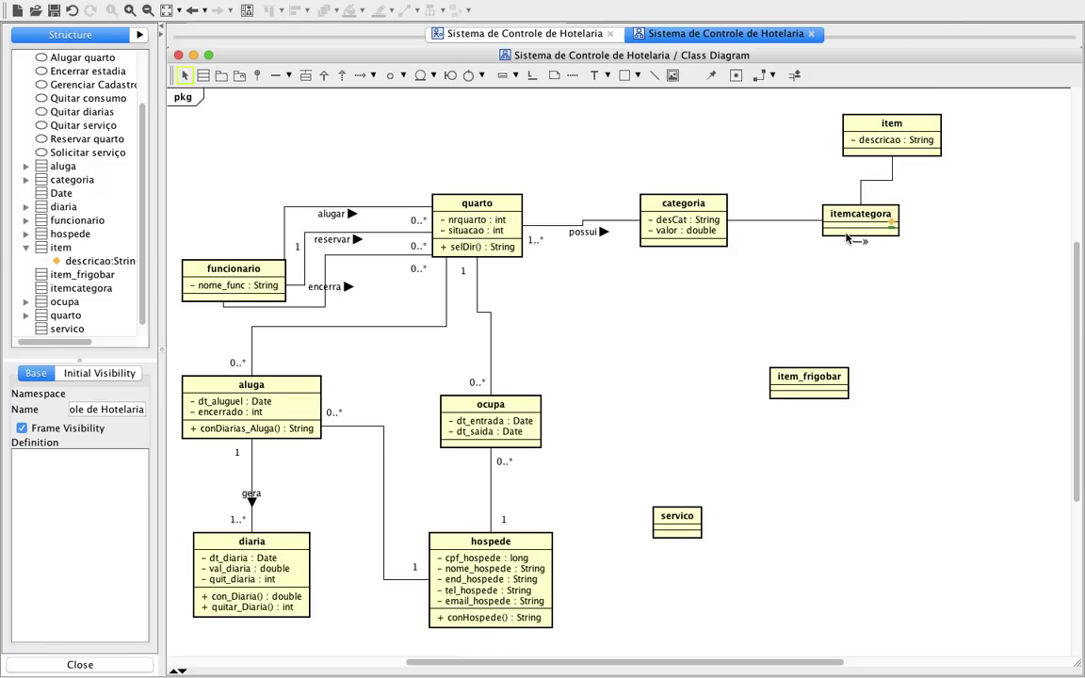
Add the attribute qtd_item of type int to the itemcategora class
left_click(891, 223)
type("qtd")
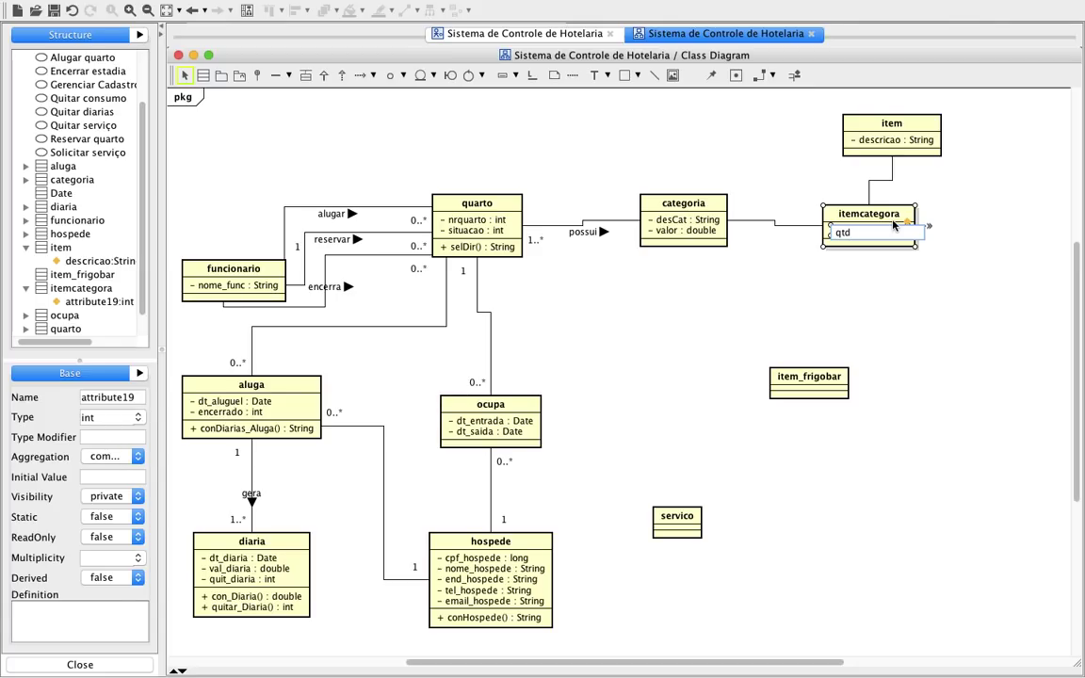
type("_item:")
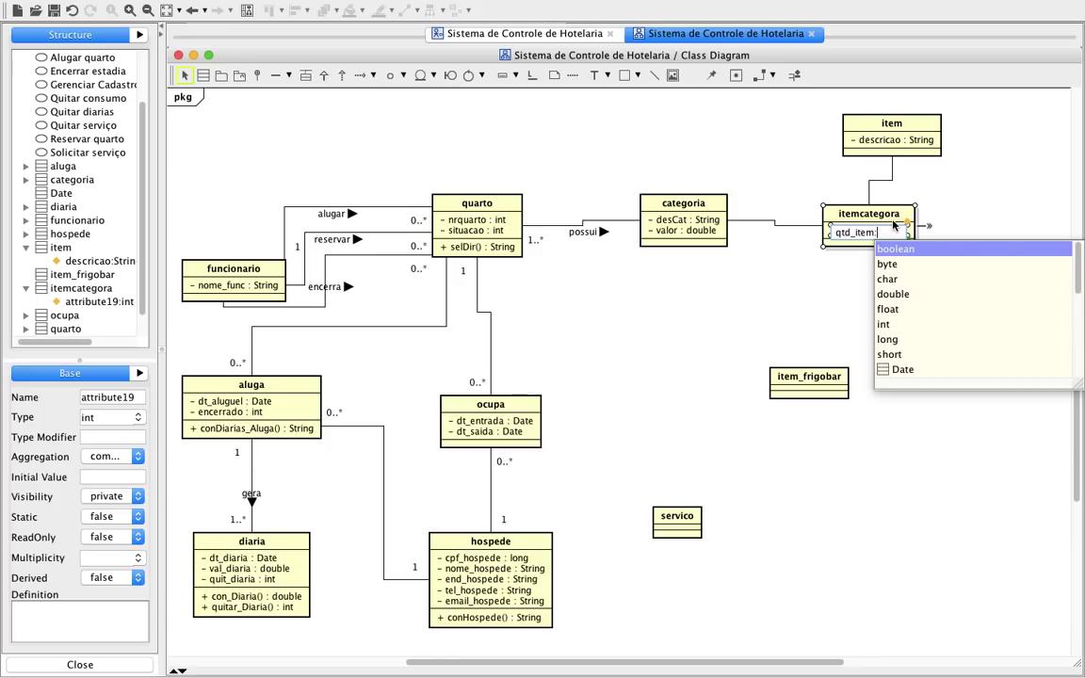
type("i")
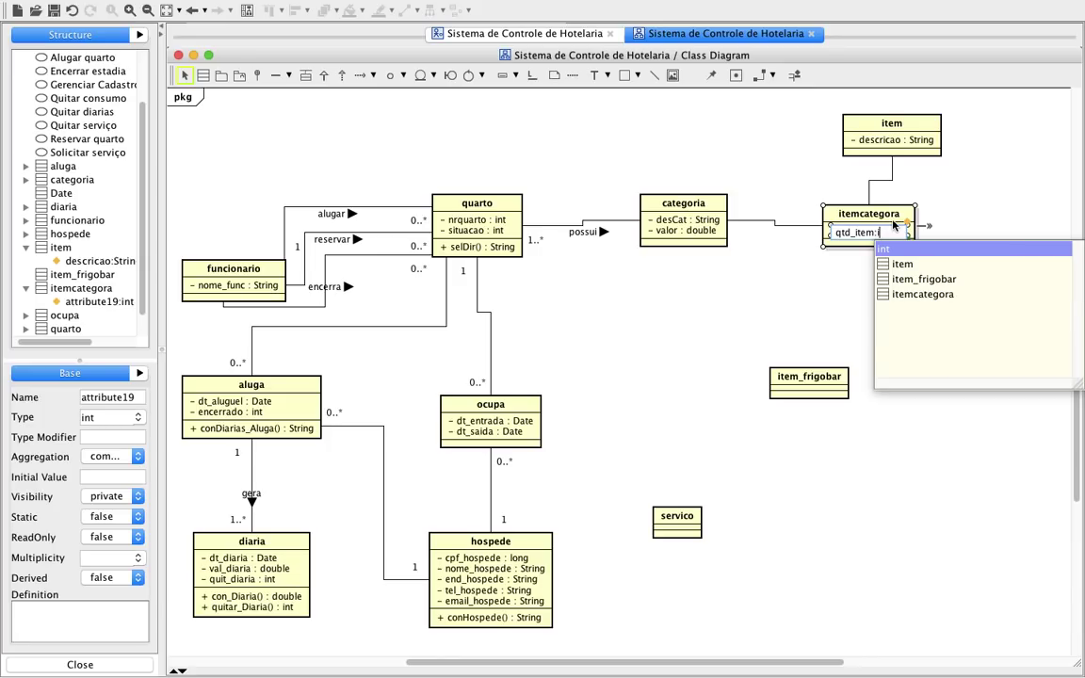
key("Return")
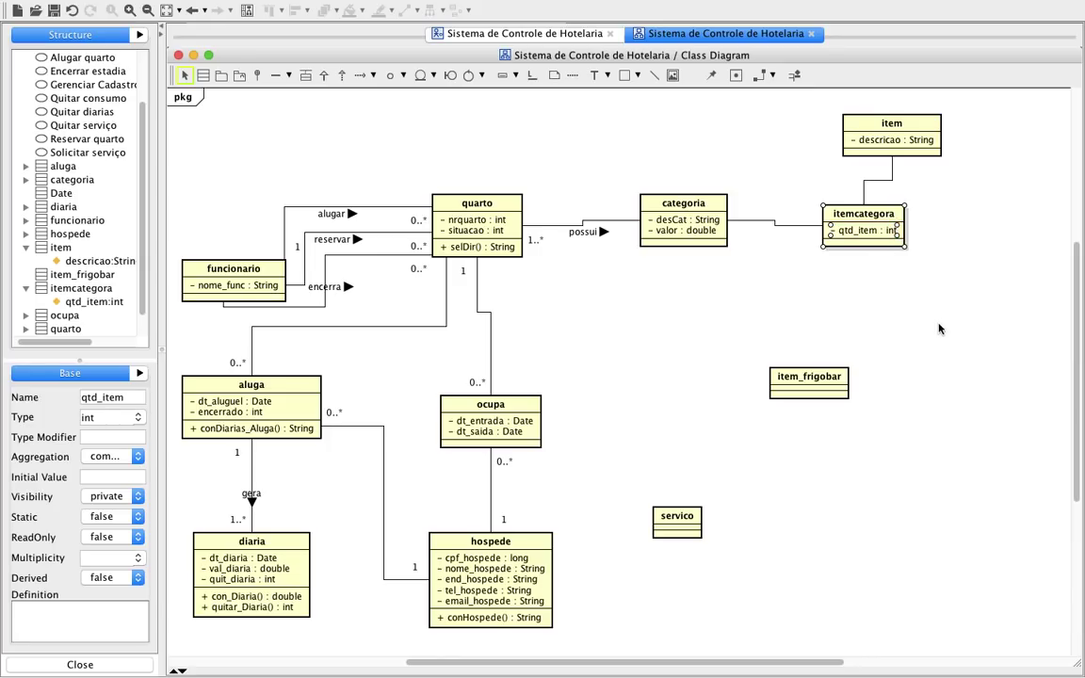
left_click(939, 329)
Reposition item and itemcategora so that the associations item–itemcategora and categoria–itemcategora run straight
left_click_drag(891, 147, 859, 138)
left_click_drag(865, 226, 868, 219)
left_click(854, 287)
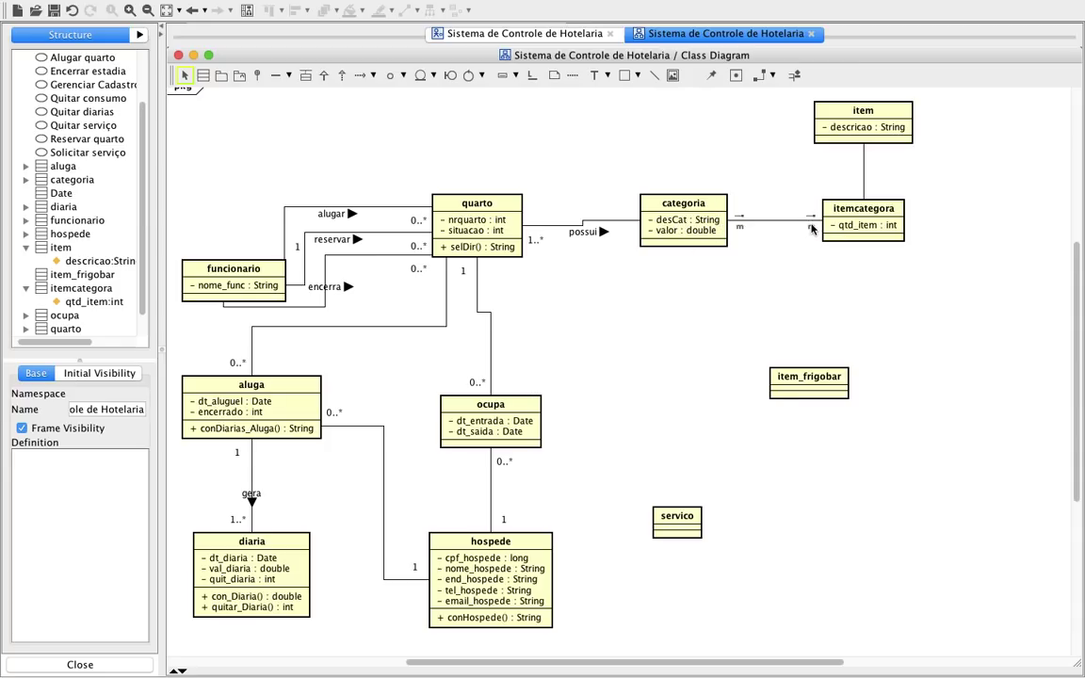
Set multiplicity 1..* at the itemcategora end of its associations with categoria and item
left_click(812, 229)
left_click(834, 285)
left_click(871, 189)
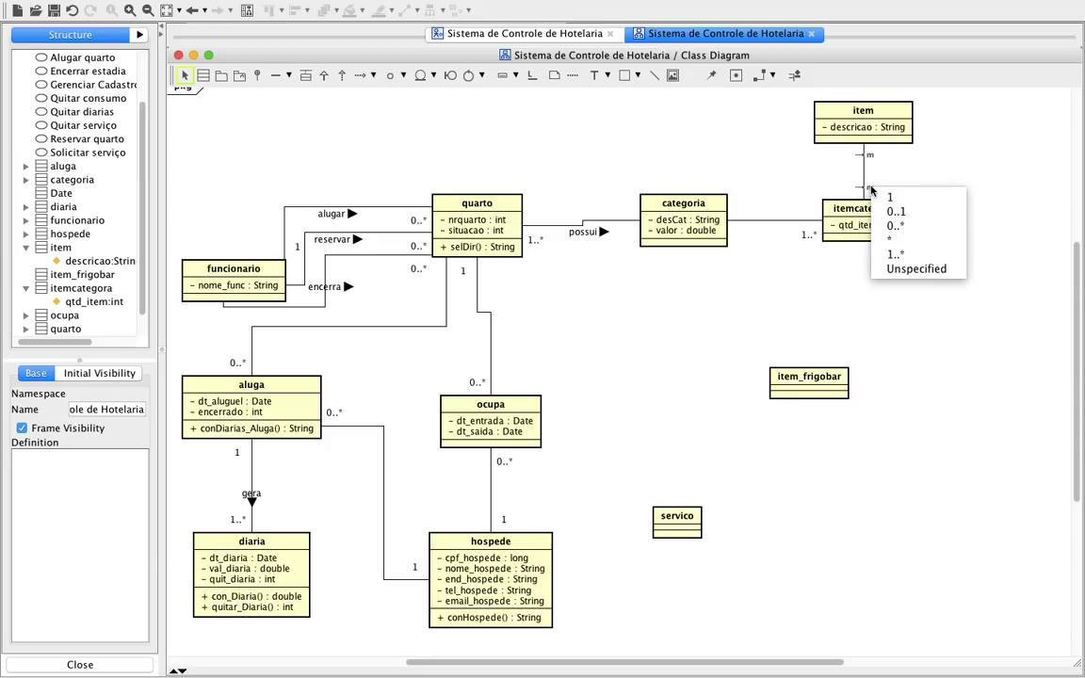
left_click(905, 251)
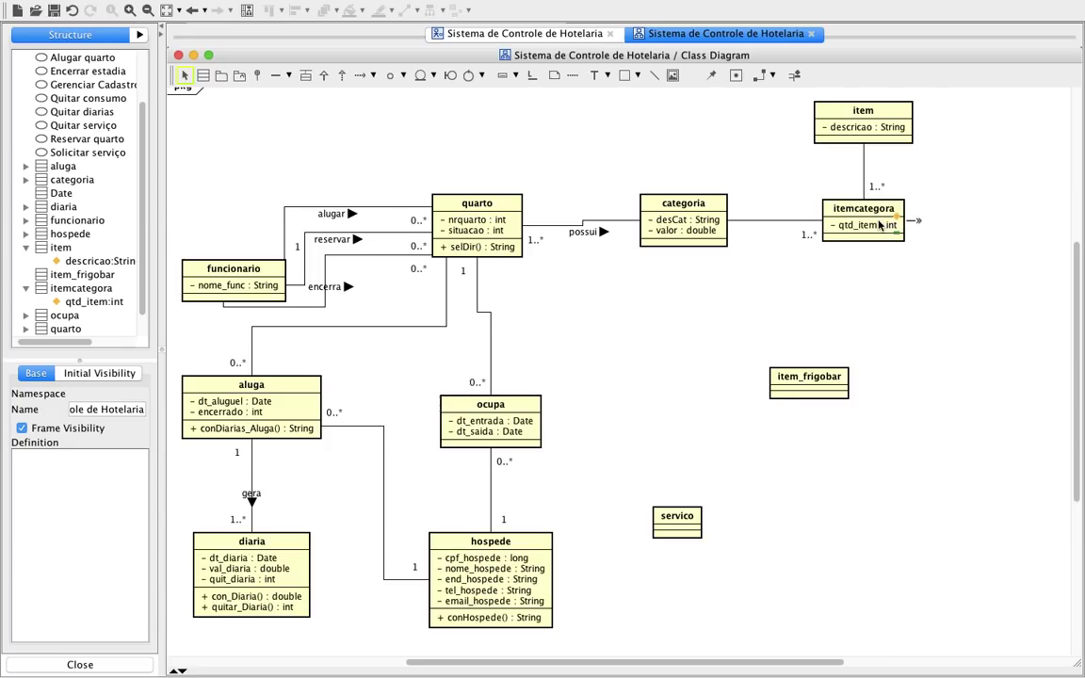
Name the association between item and itemcategora compoe
left_click(864, 165)
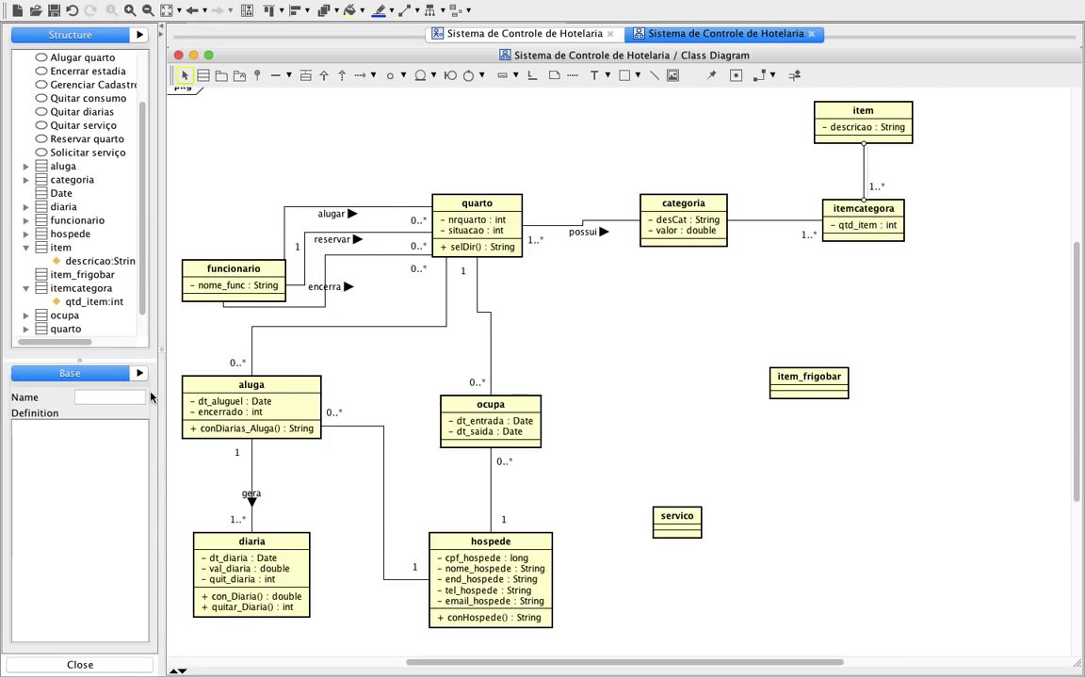
left_click(100, 399)
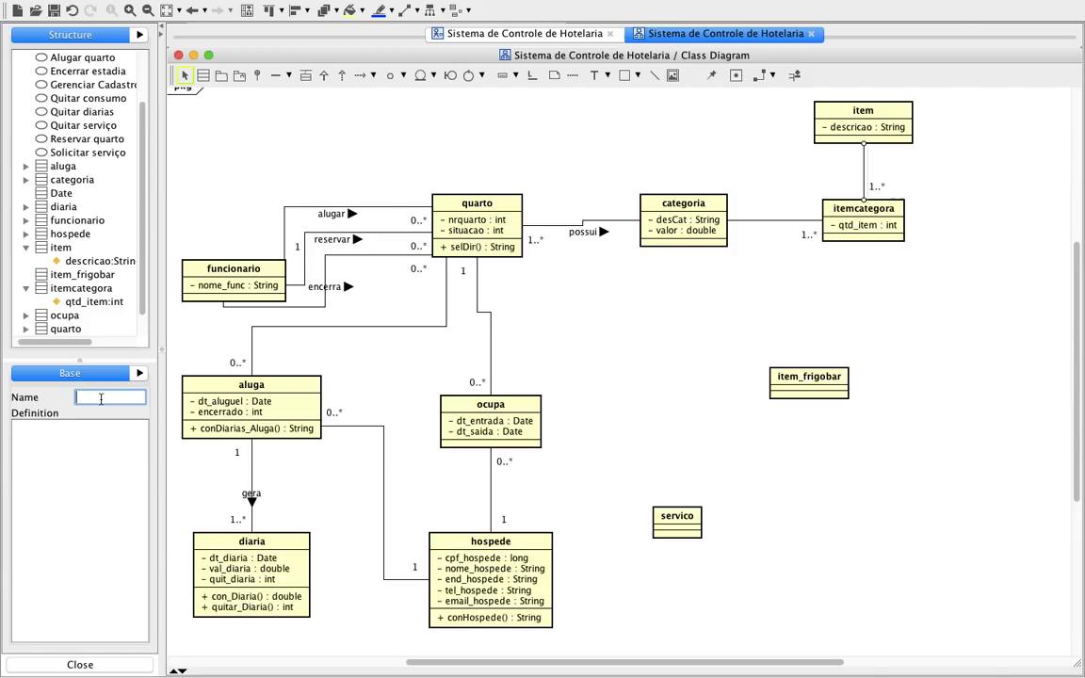
type("compoe")
key("Return")
left_click(834, 273)
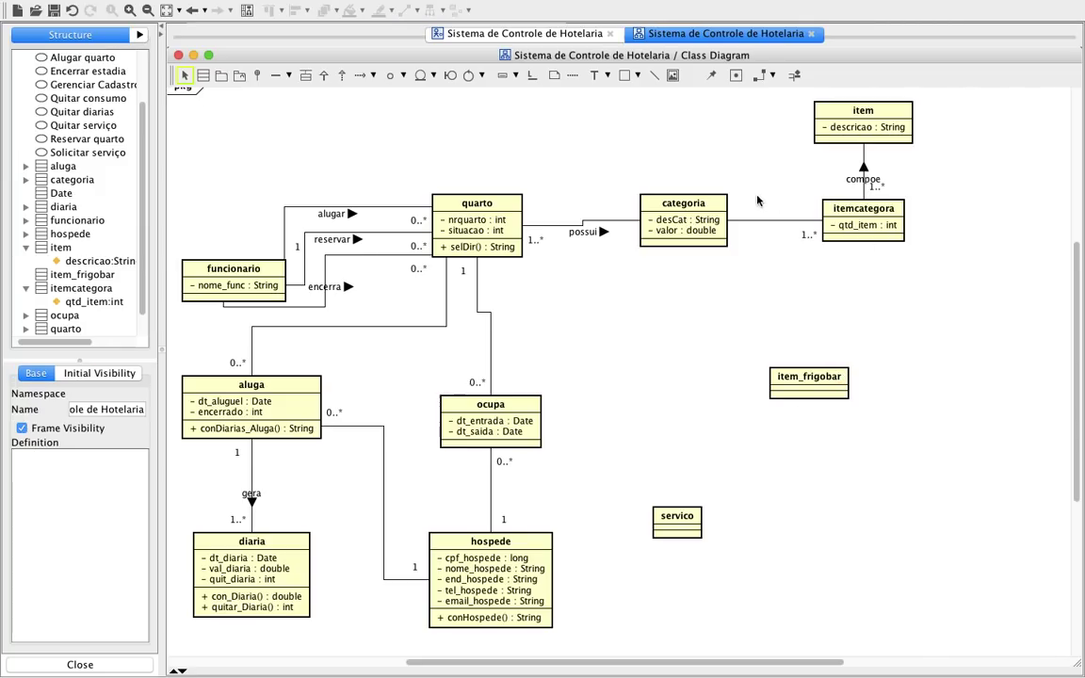
Name the association between categoria and itemcategora tem
left_click(780, 223)
left_click(113, 400)
type("tem")
key("Return")
left_click(854, 259)
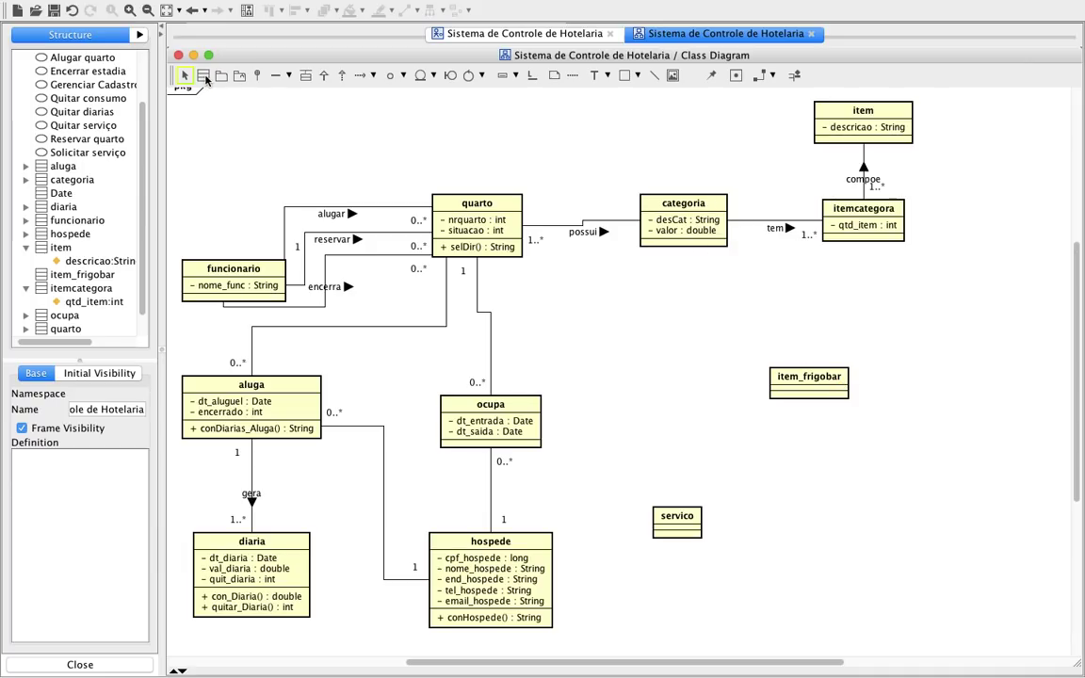
Add a class named item_frigobar_categoria in the free area below itemcategora
left_click(730, 330)
left_click_drag(740, 338, 871, 338)
type("item")
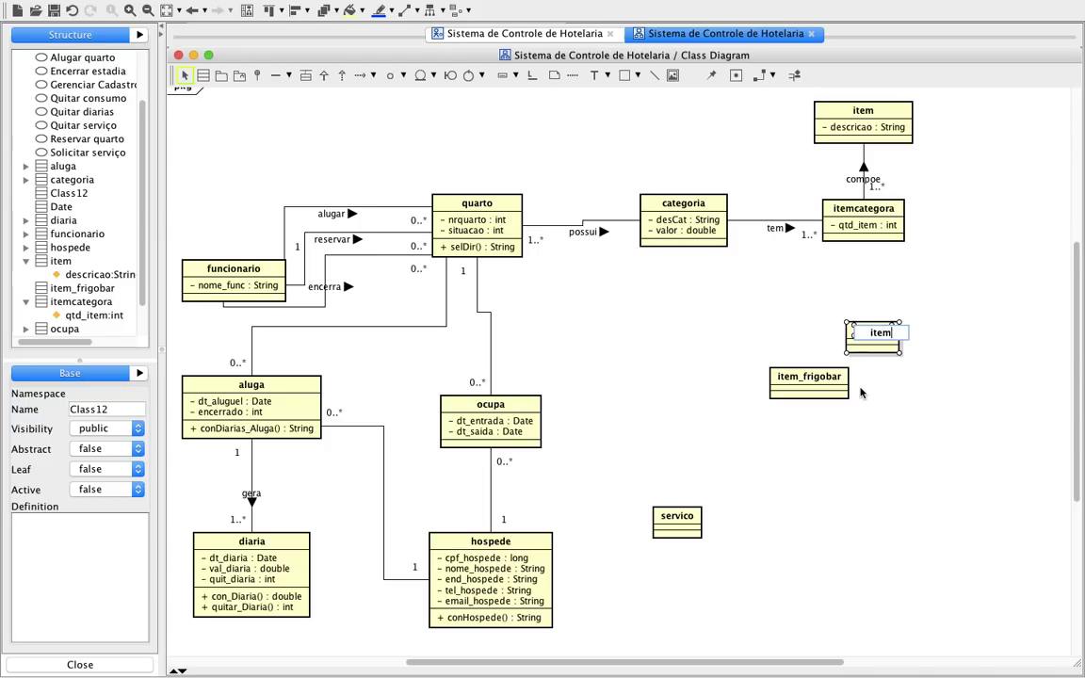
type("_frigobar_categoria")
key("Return")
left_click(861, 396)
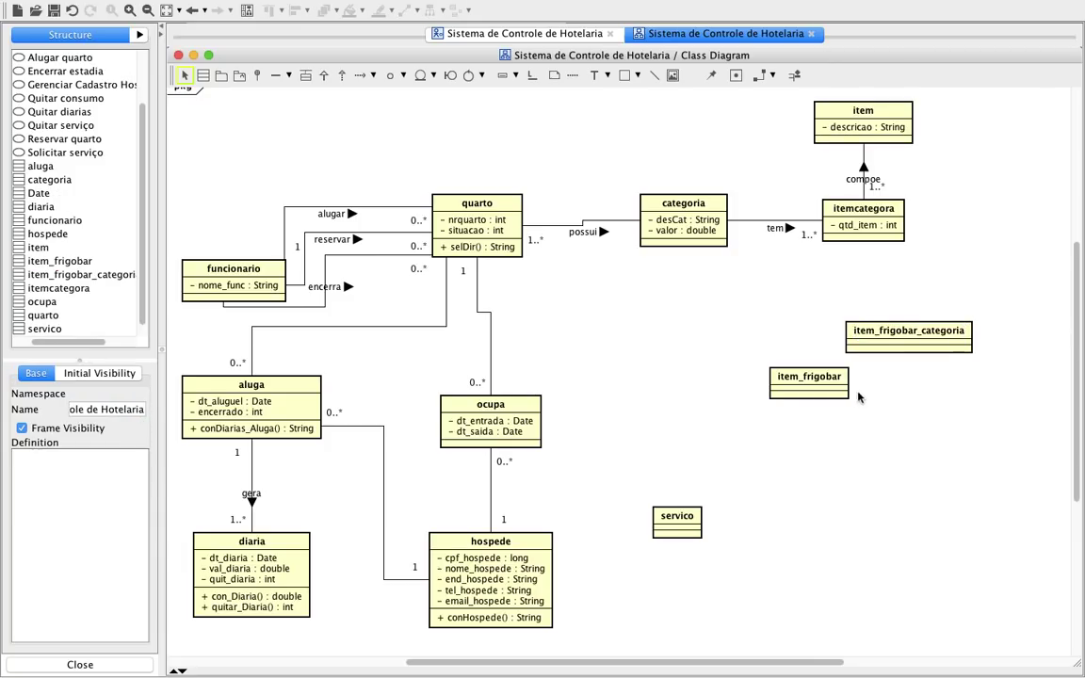
Arrange item_frigobar_categoria below itemcategora, with item_frigobar placed underneath it
left_click_drag(806, 380, 861, 448)
left_click_drag(929, 336, 869, 337)
left_click_drag(871, 329, 841, 347)
Associate item_frigobar_categoria with categoria and item_frigobar, routing the categoria line into the top of item_frigobar_categoria
left_click(275, 76)
mouse_move(691, 235)
left_mouse_down()
mouse_move(806, 341)
mouse_move(872, 453)
left_mouse_up()
left_click(276, 75)
left_click(748, 505)
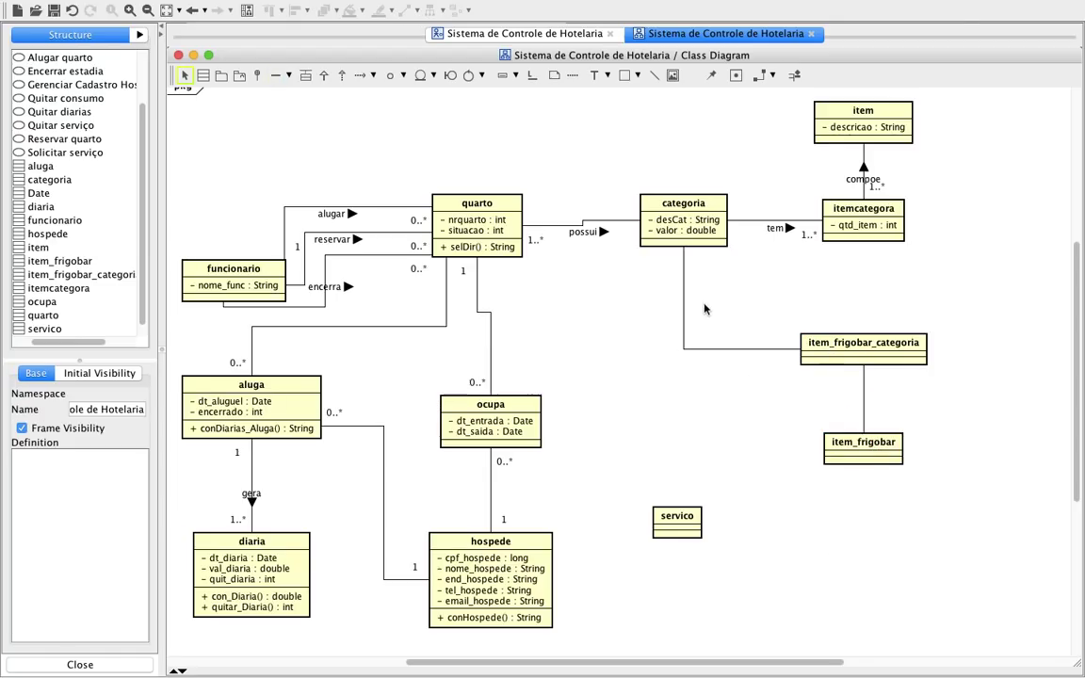
left_click(689, 355)
left_click_drag(686, 356, 718, 302)
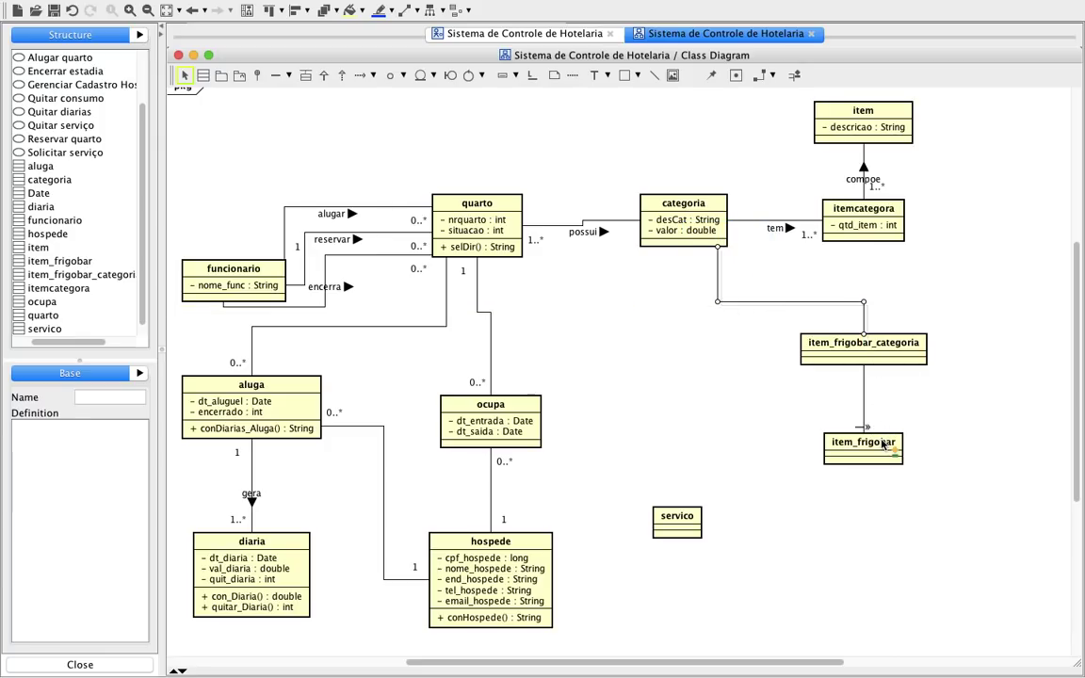
left_click(877, 407)
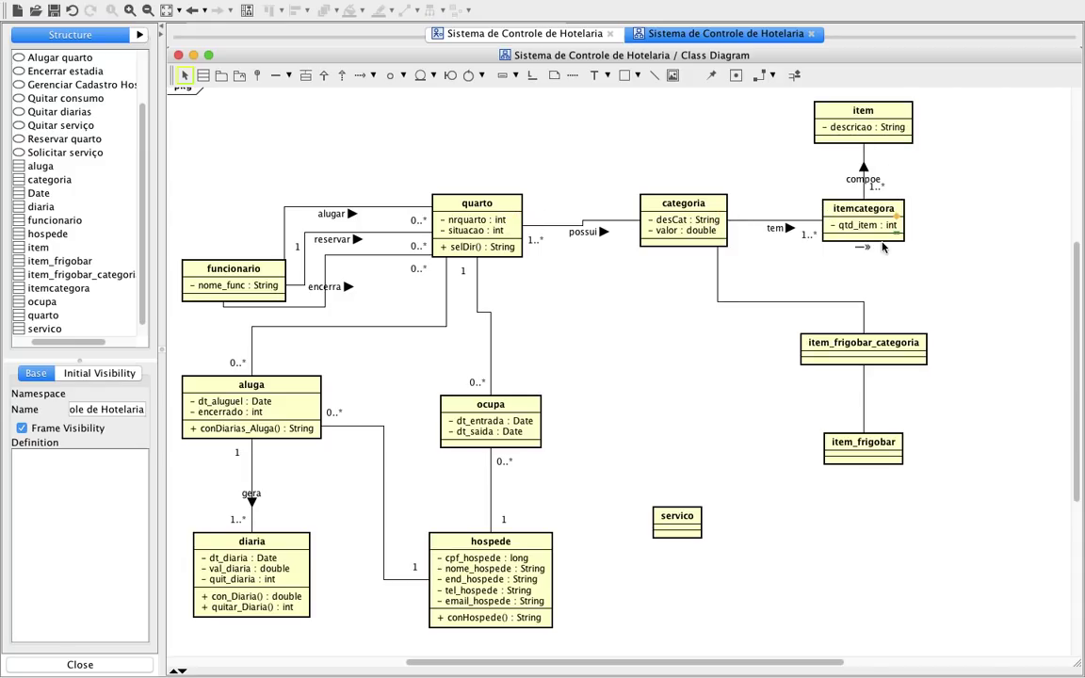
Name the association between categoria and item_frigobar_categoria contem
left_click(773, 302)
left_click(135, 397)
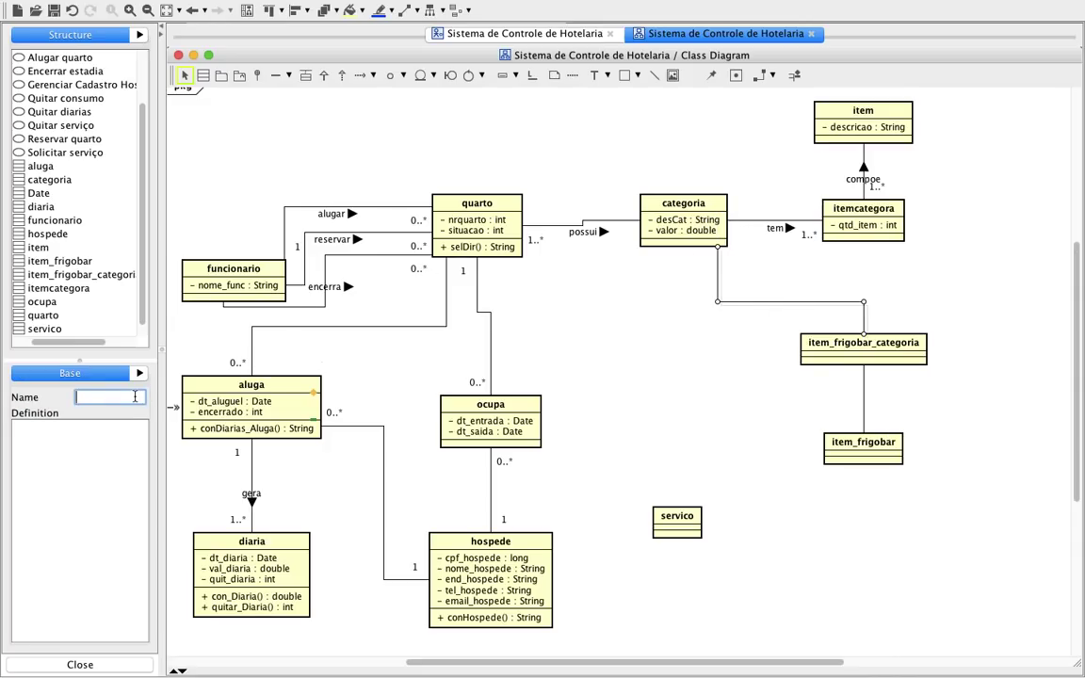
type("contem")
key("Return")
left_click(718, 390)
Name the association between item_frigobar_categoria and item_frigobar compoe
mouse_move(868, 454)
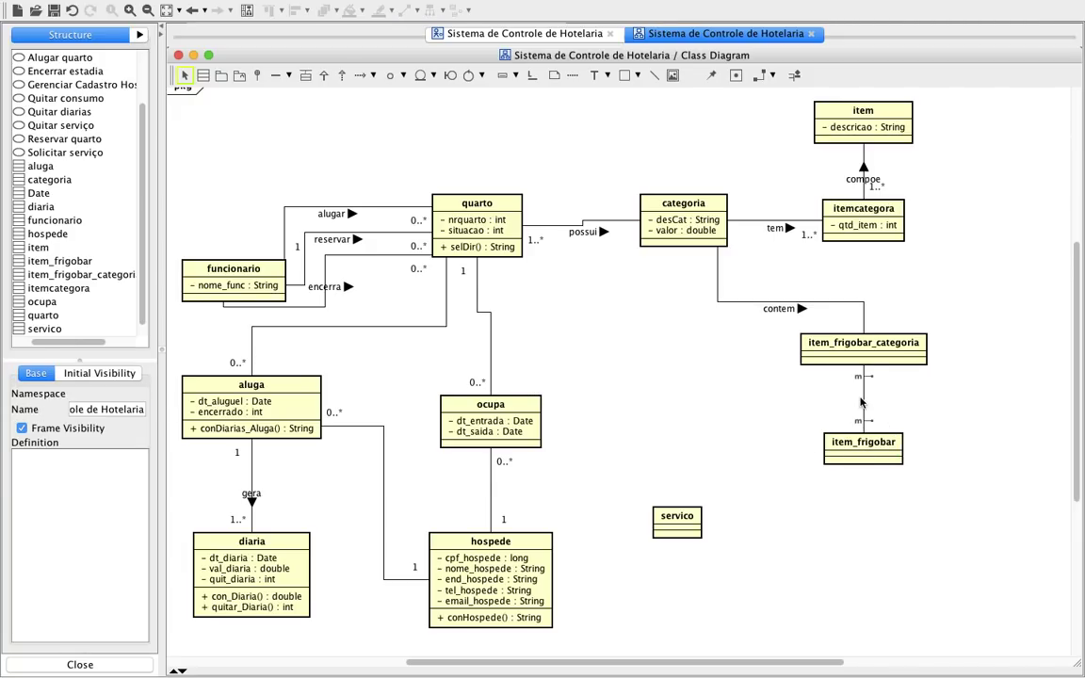
left_click(864, 402)
left_click(105, 398)
type("co")
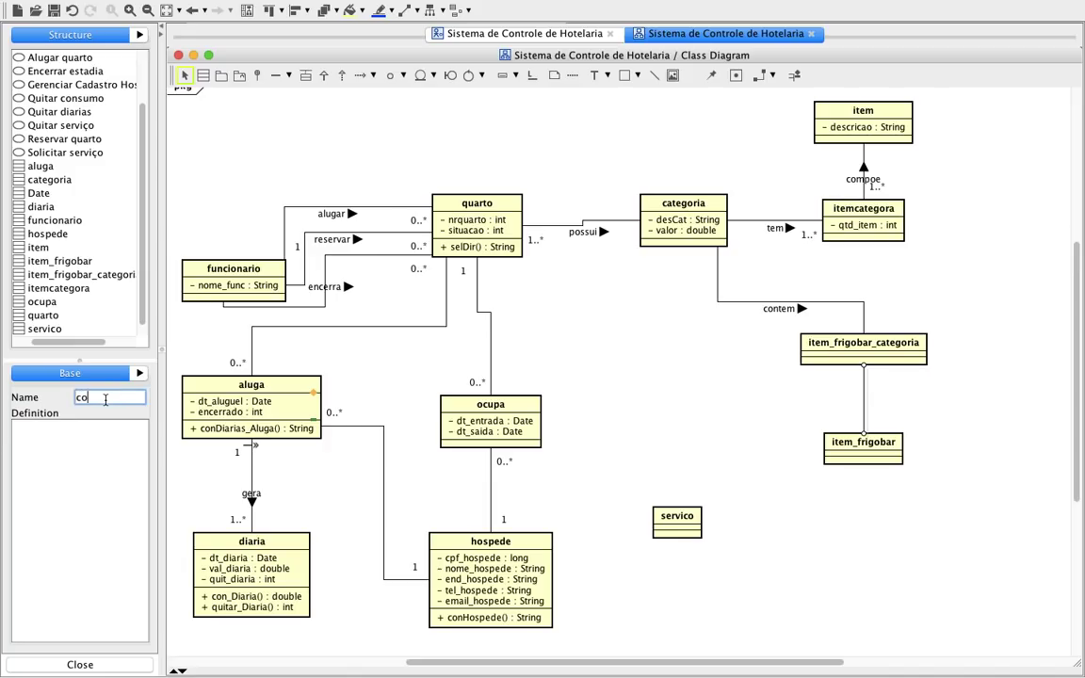
type("mpeoe")
left_click(667, 428)
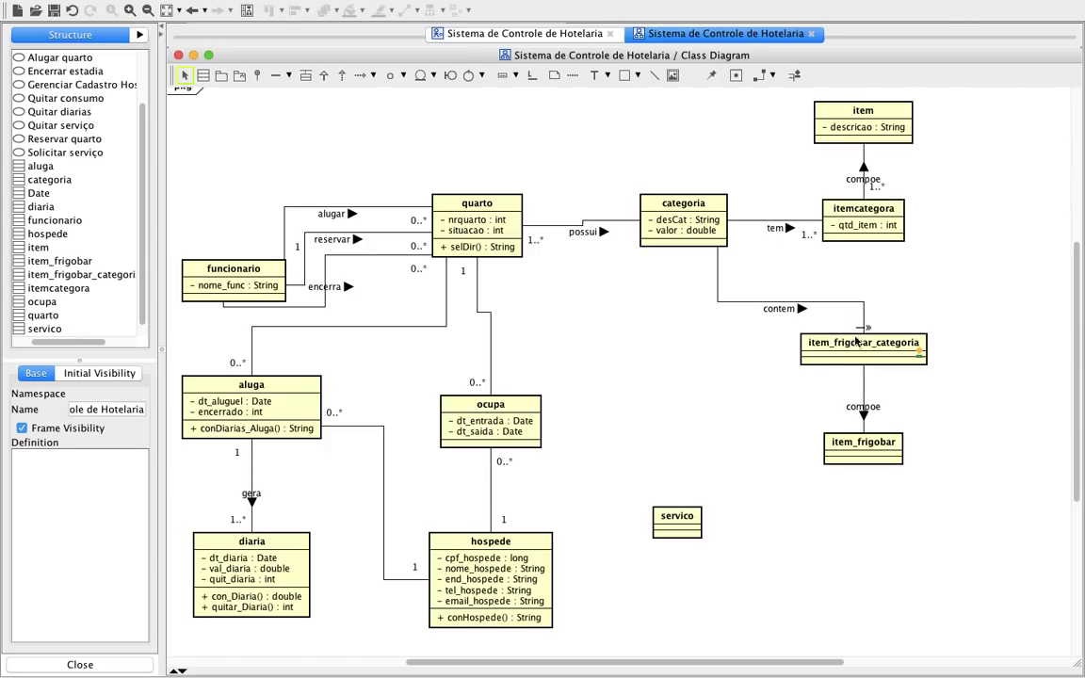
Add the attribute val_item of type double to the item_frigobar class
left_click(896, 453)
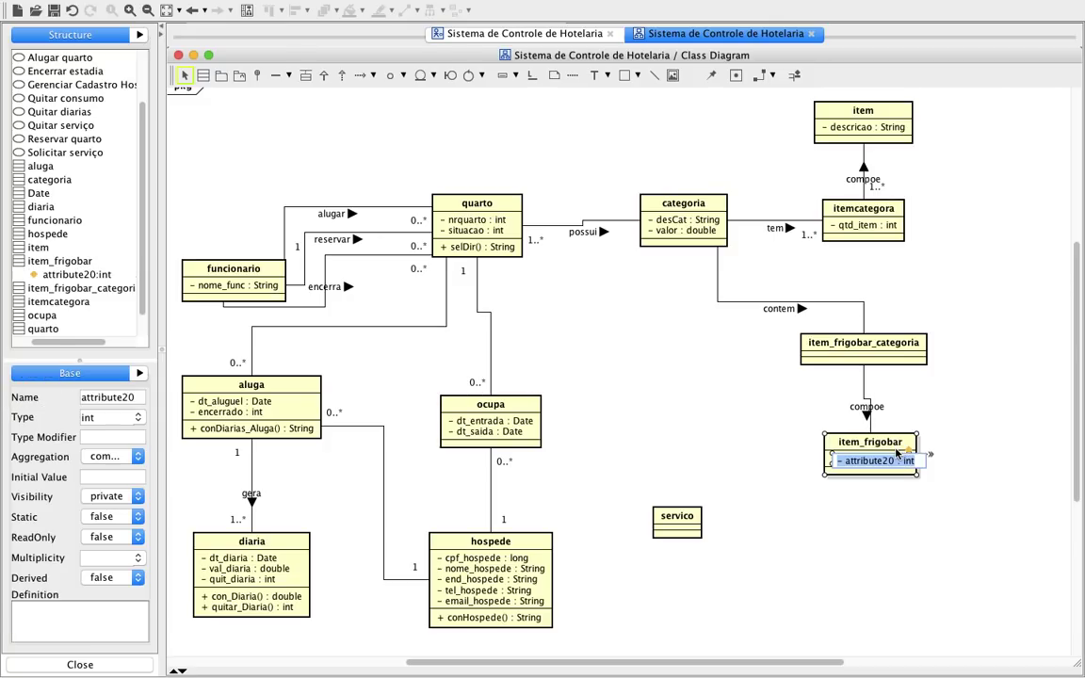
type("val_i")
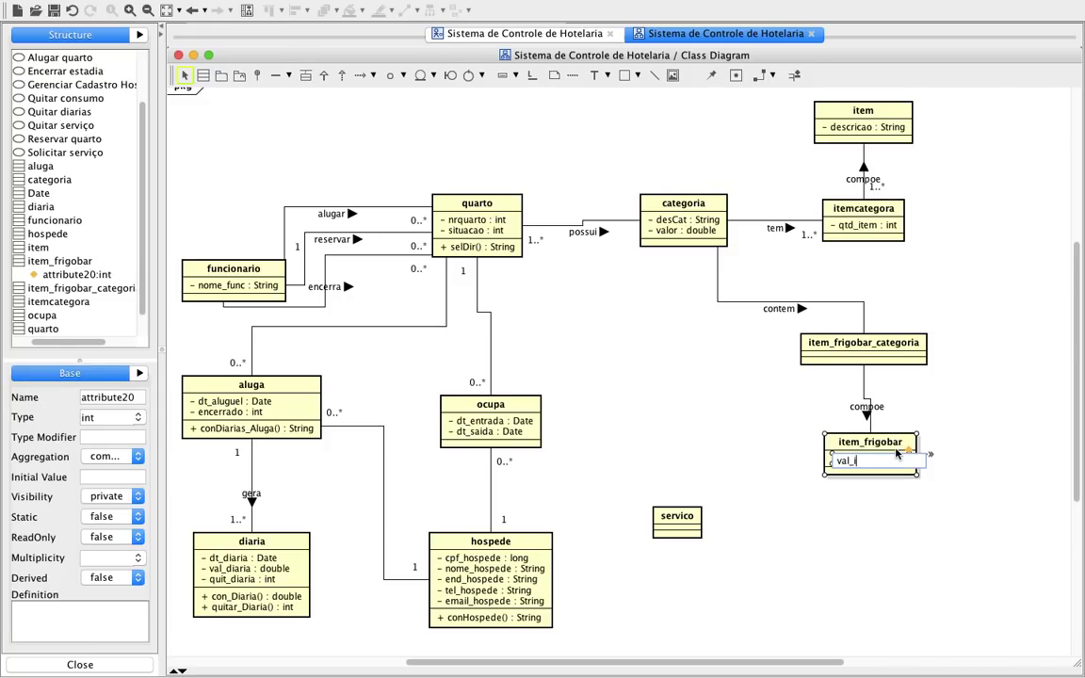
type("tem:double")
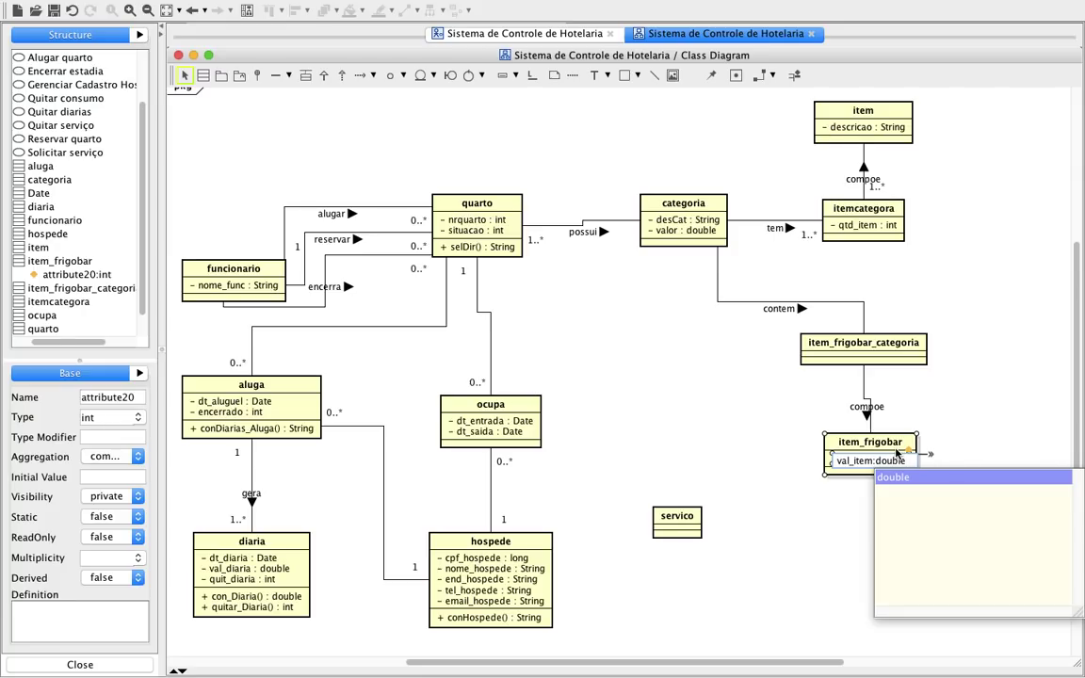
key("Return")
key("Return")
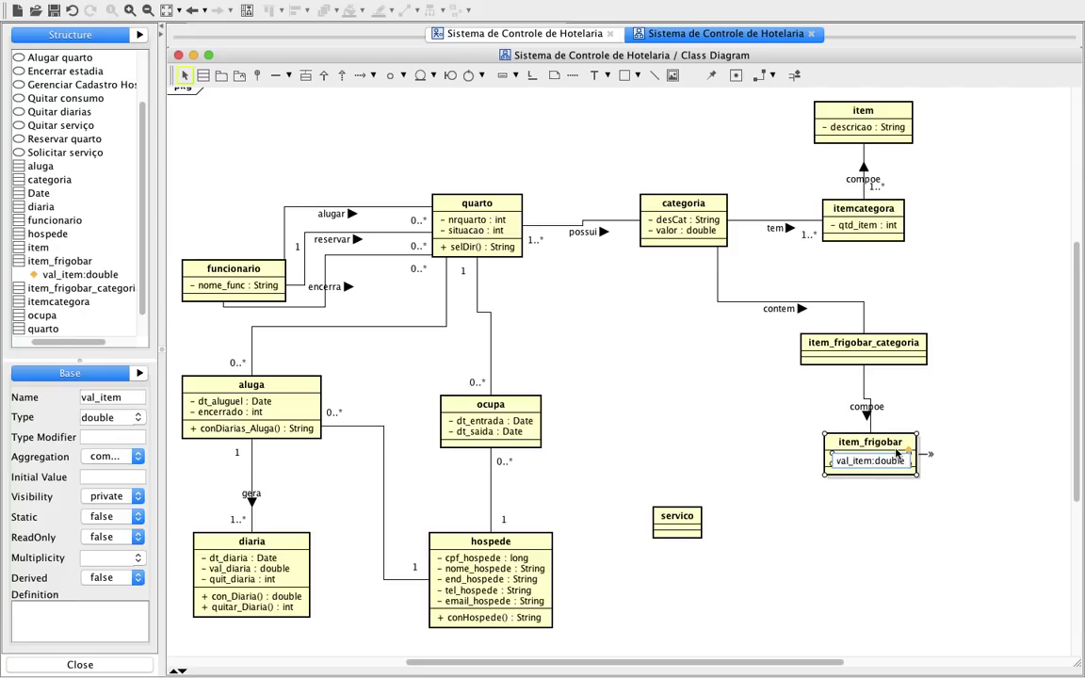
left_click(793, 490)
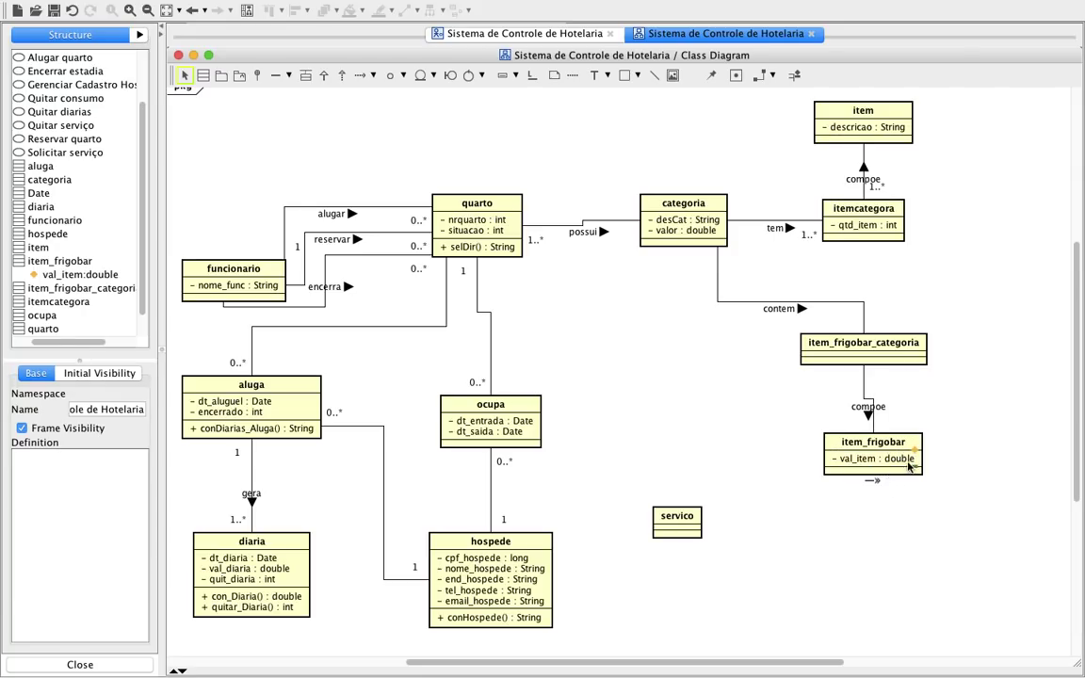
Add the attribute desc_item of type String to item_frigobar and move the class slightly down
type("desc_")
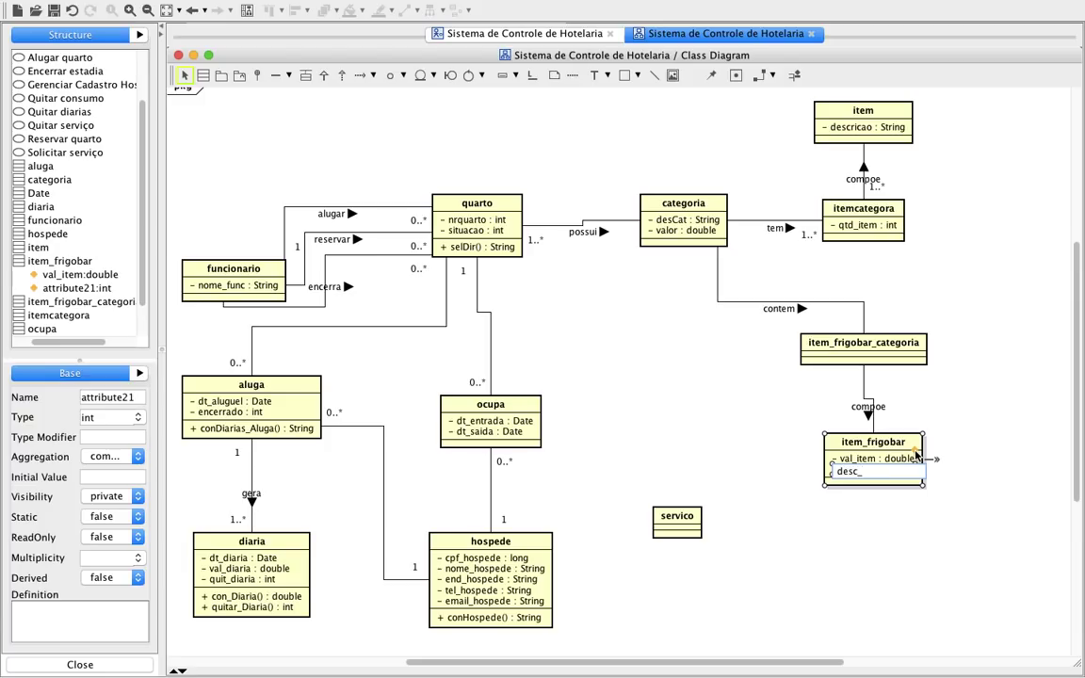
type("item:Strin")
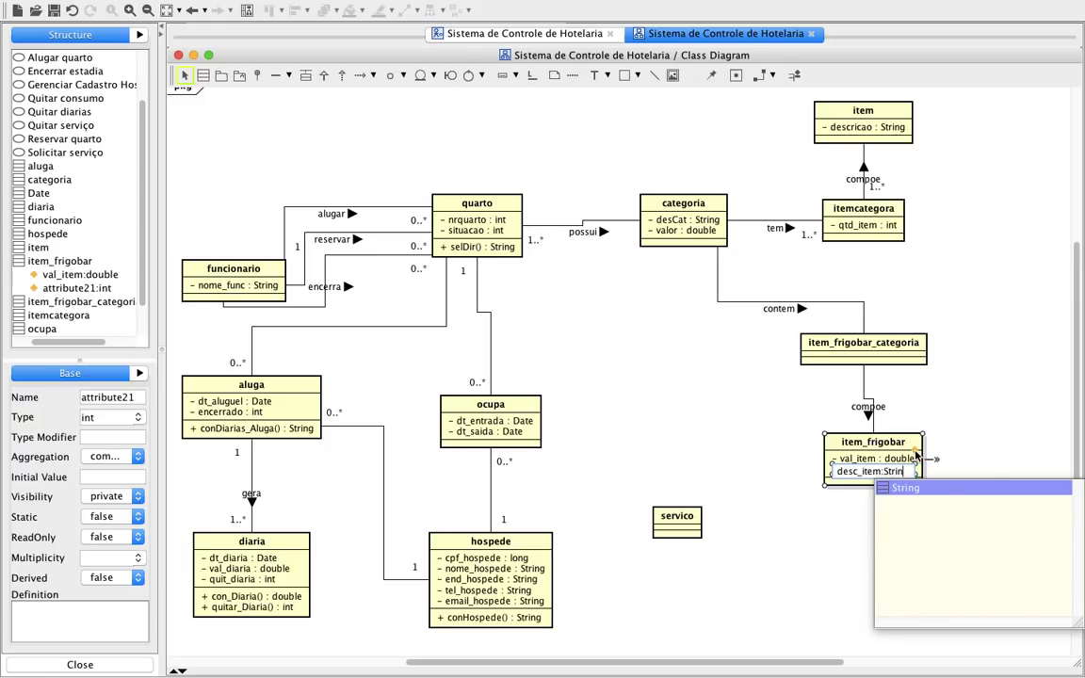
key("Return")
left_click(827, 480)
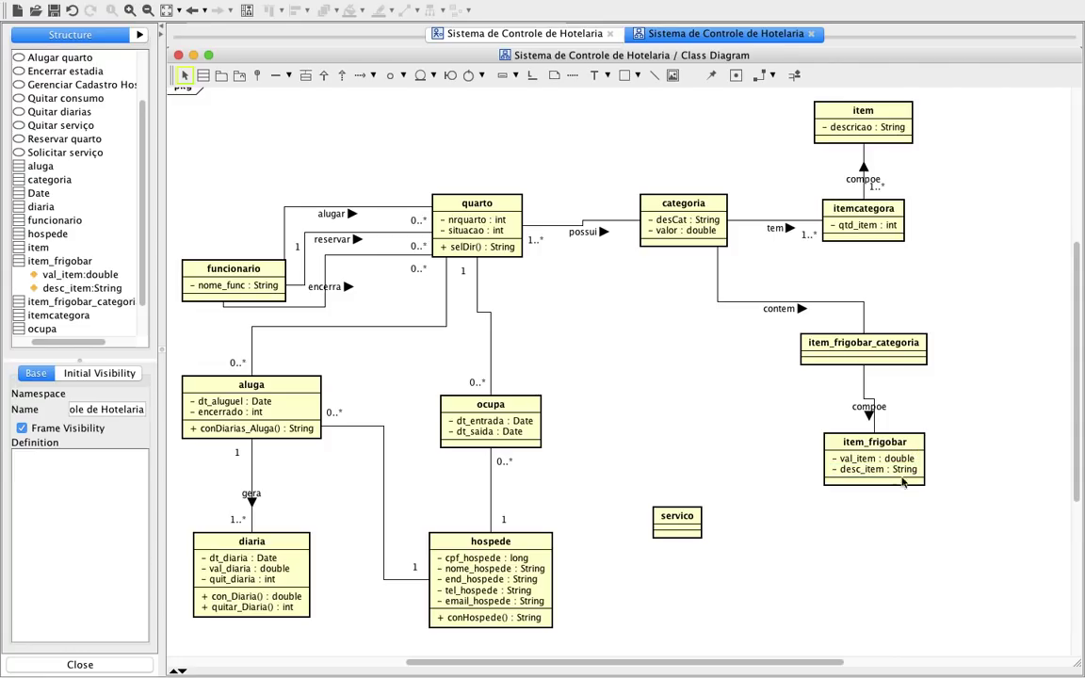
left_click_drag(903, 468, 899, 493)
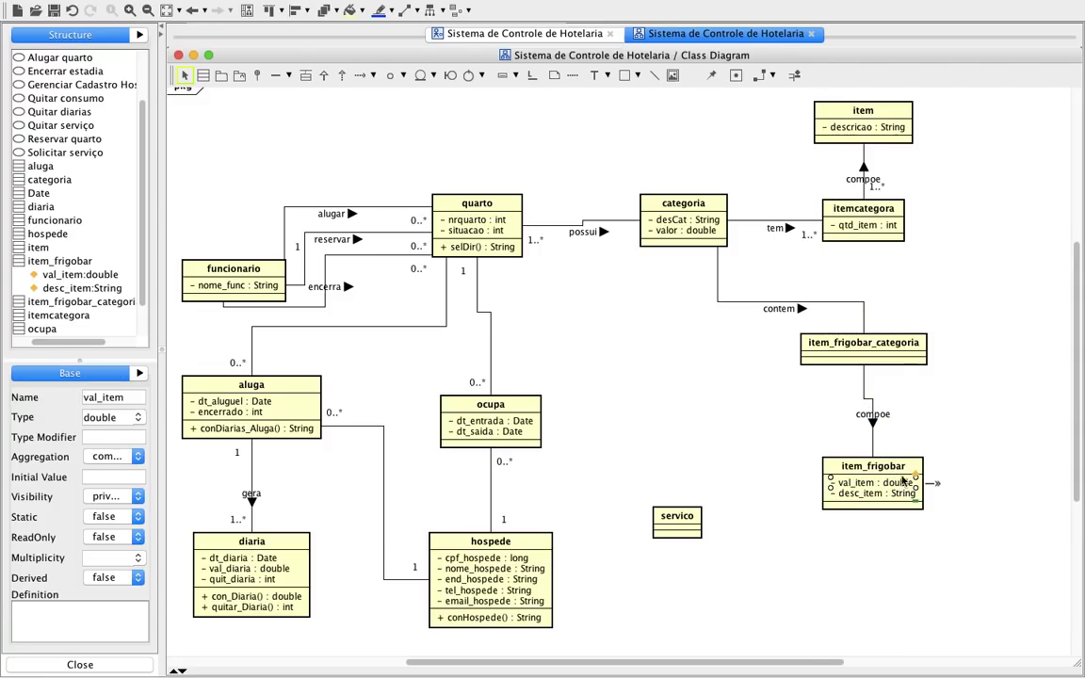
Add the attribute qtd of type int to the item_frigobar_categoria class
left_click(921, 352)
type("qtd")
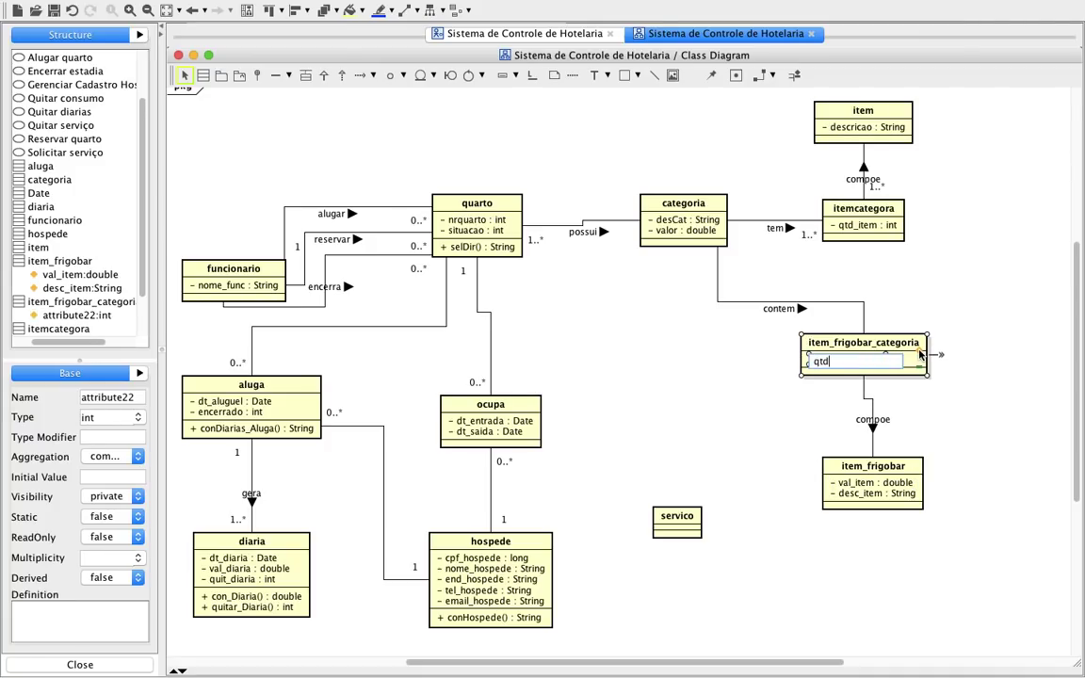
type(":")
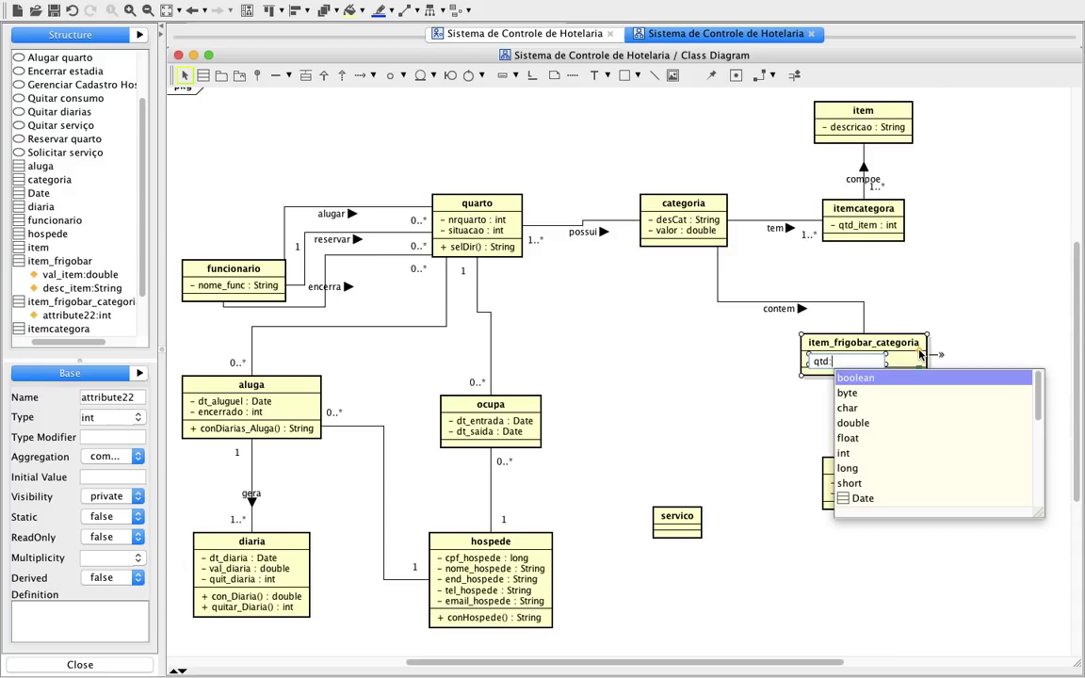
type("inte")
key("BackSpace")
key("Return")
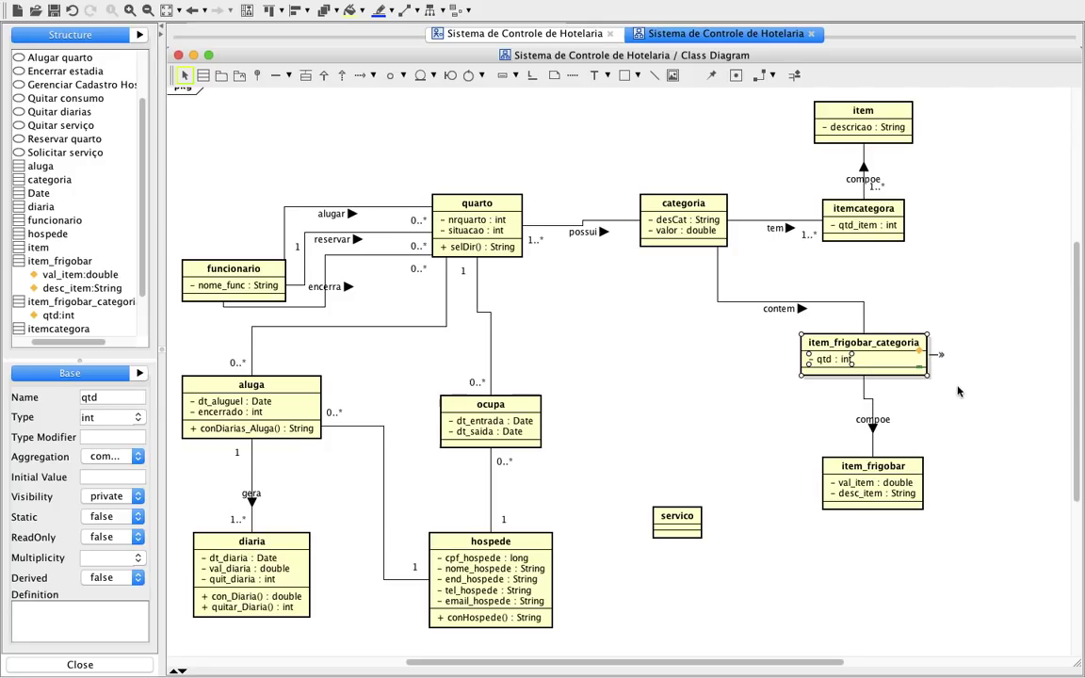
left_click(956, 388)
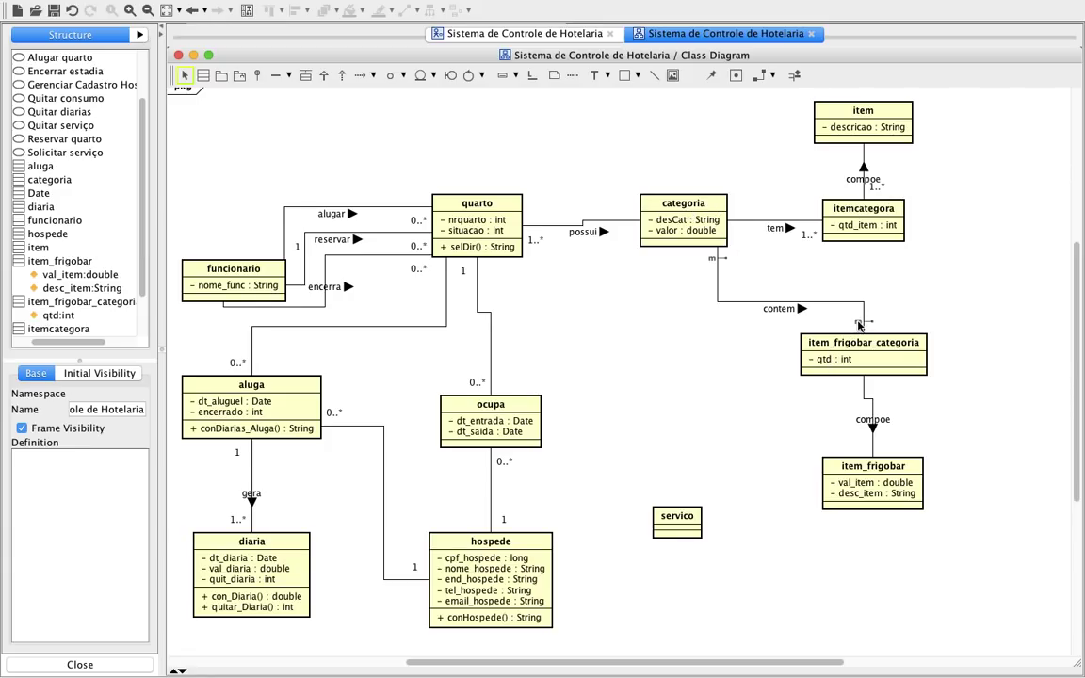
Set multiplicity 1..* at the item_frigobar_categoria end of both its associations and align item_frigobar directly beneath it
left_click(858, 326)
left_click(928, 386)
left_click(859, 390)
left_click(961, 442)
left_click(884, 466)
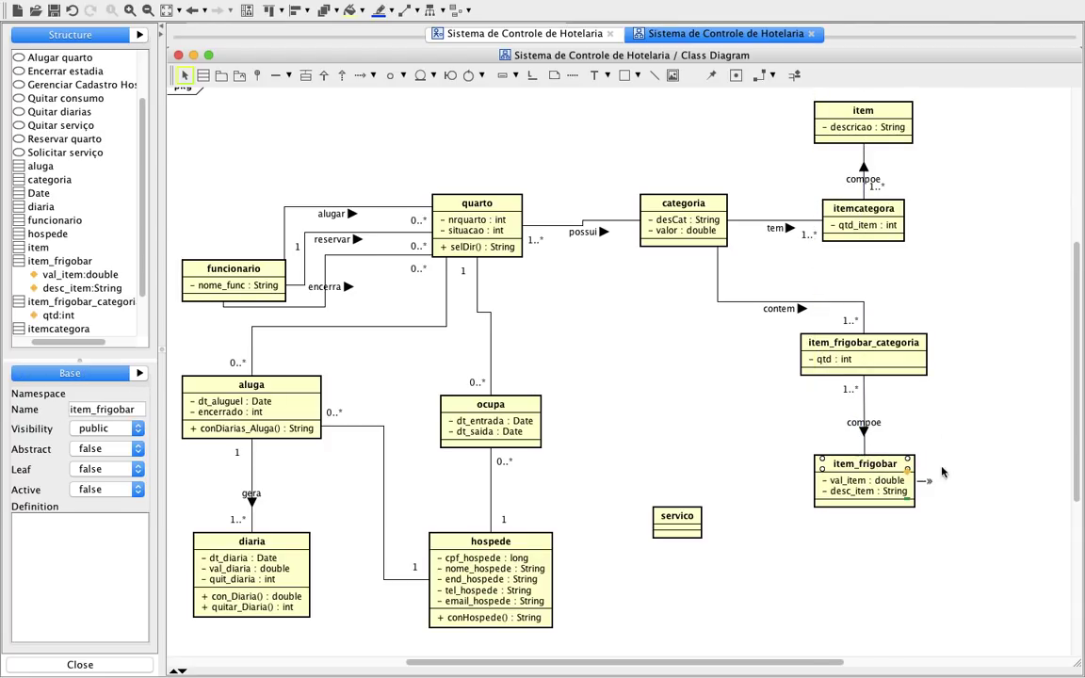
Raise the bend of the contem association slightly and move the ocupa class a little higher
left_click(733, 302)
mouse_move(733, 302)
left_mouse_down()
mouse_move(776, 302)
mouse_move(708, 303)
mouse_move(718, 303)
left_mouse_up()
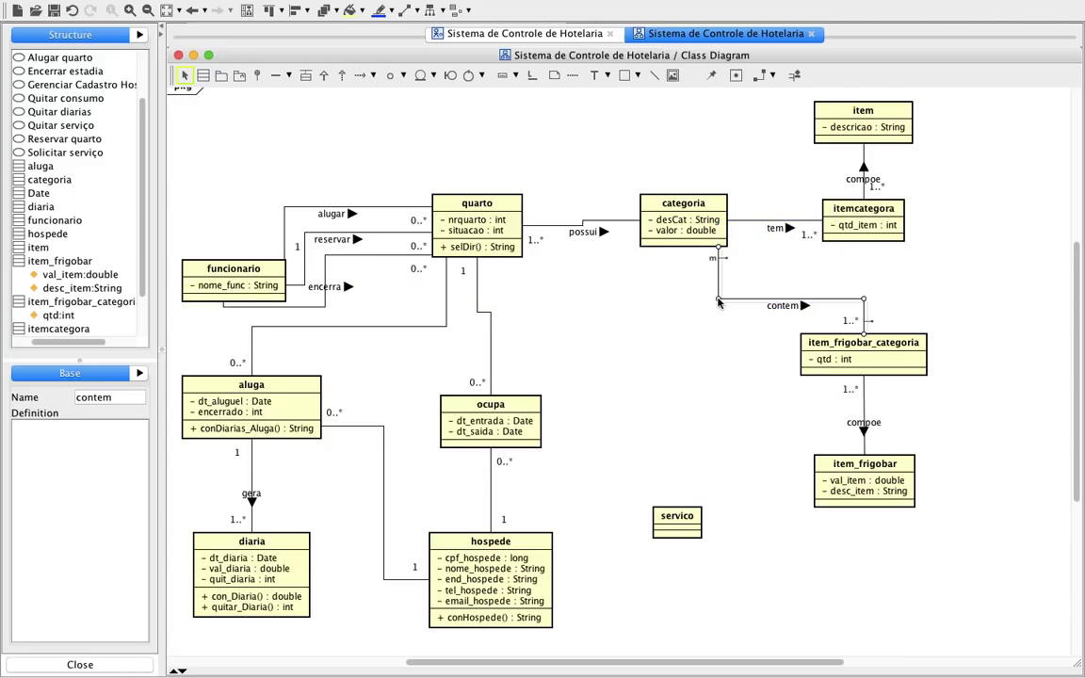
left_click(718, 438)
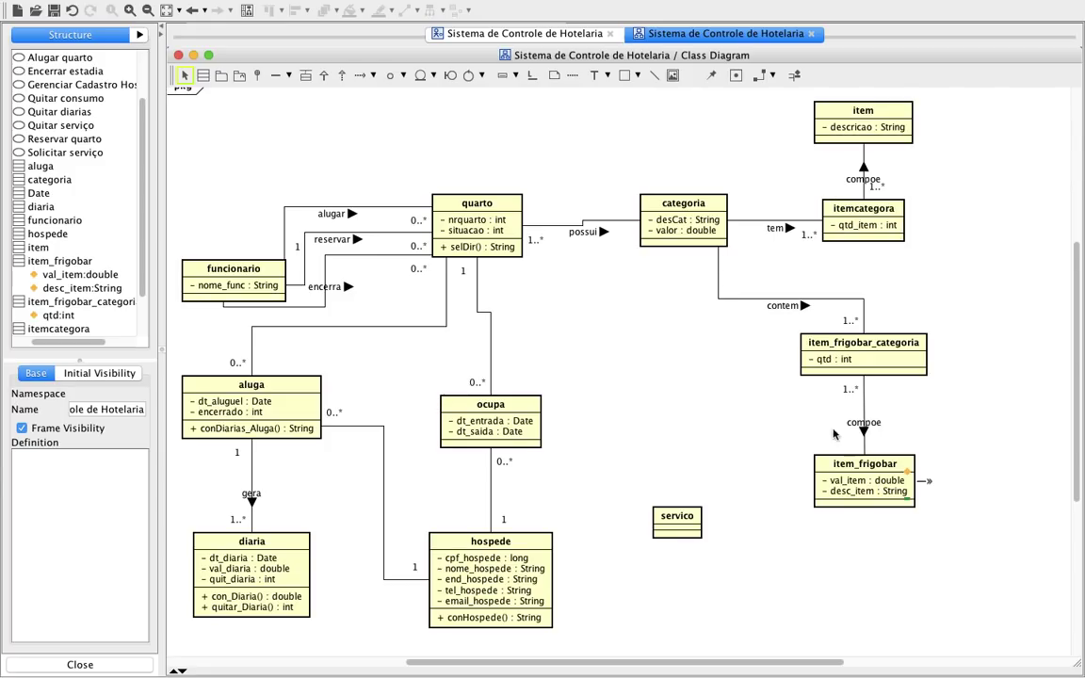
left_click_drag(486, 408, 487, 389)
left_click(583, 392)
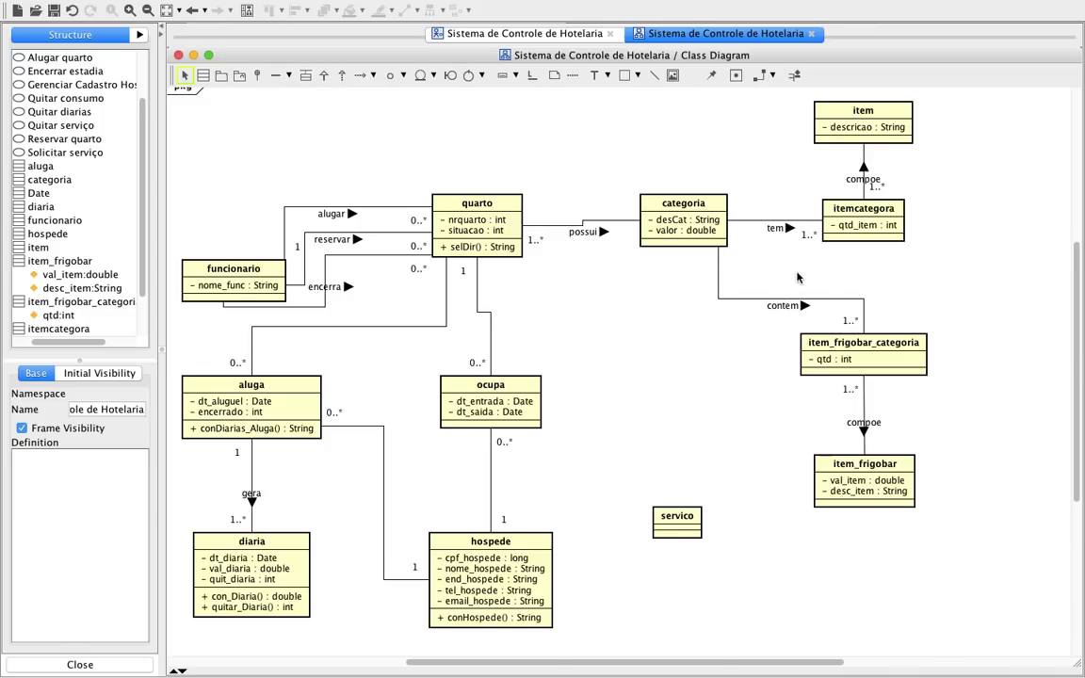
Add a class named consome between ocupa and item_frigobar_categoria
left_click(203, 74)
left_click(623, 385)
type("consome")
key("Return")
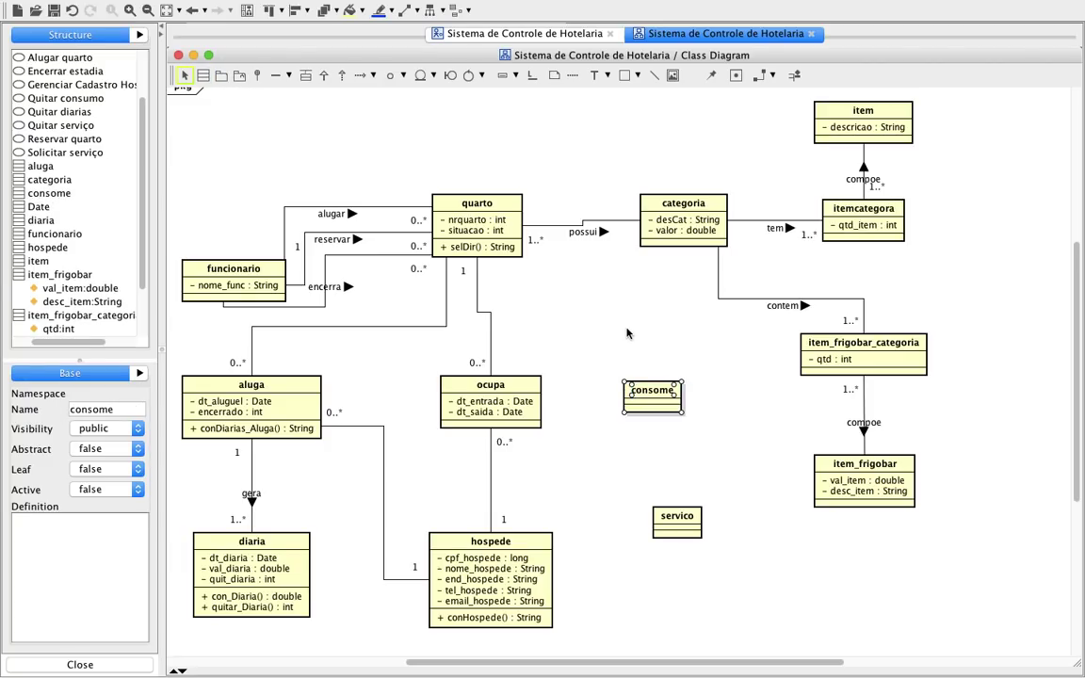
left_click(565, 304)
Associate consome with ocupa and with item_frigobar_categoria, and shift consome slightly up toward item_frigobar_categoria
left_click(275, 74)
left_click(490, 396)
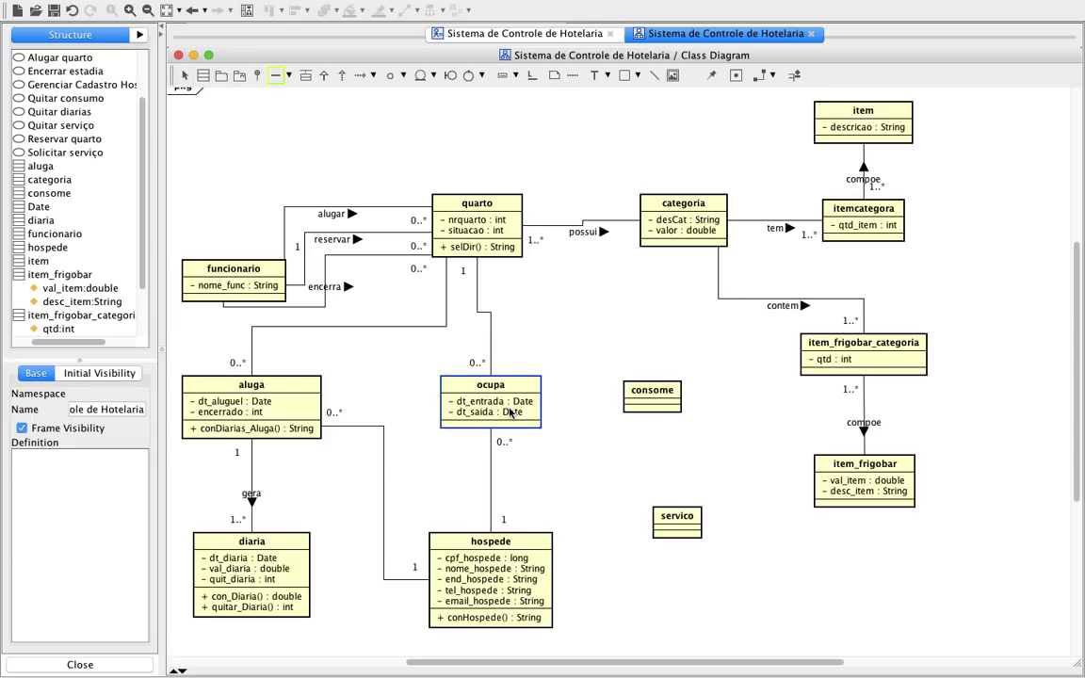
left_click(650, 395)
left_click(639, 362)
left_click(275, 74)
left_click(665, 401)
left_click(810, 356)
left_click(652, 323)
left_click_drag(651, 394, 665, 379)
left_click(756, 446)
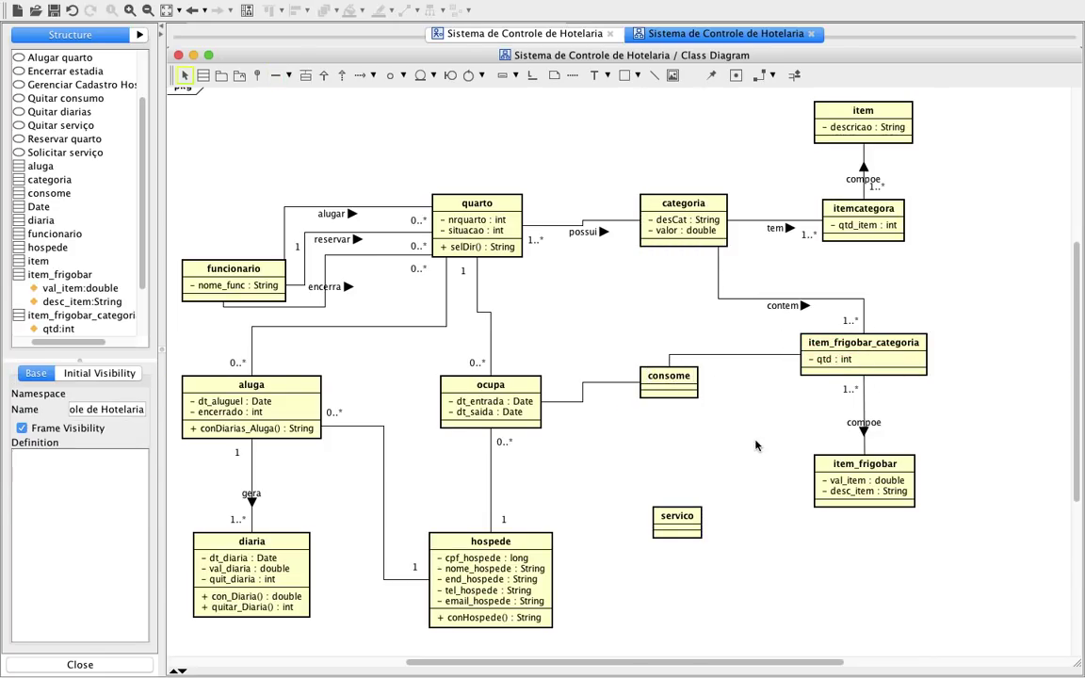
Add the attributes qtd_item : int and valor_item : int to the consome class
left_click(694, 388)
type("qt")
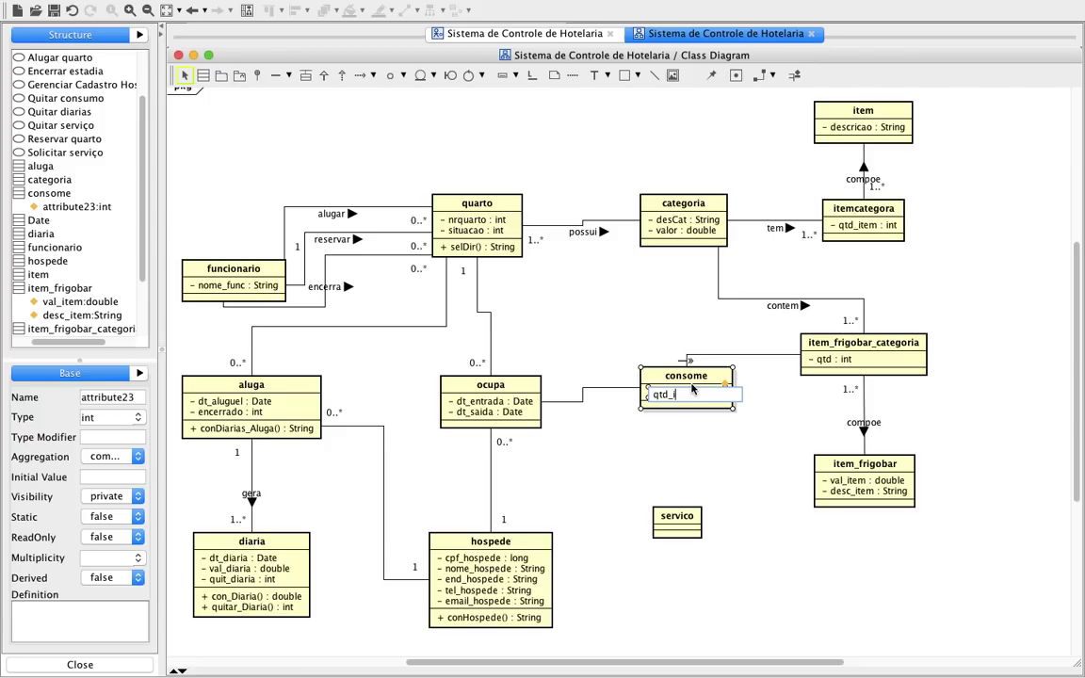
type(":int")
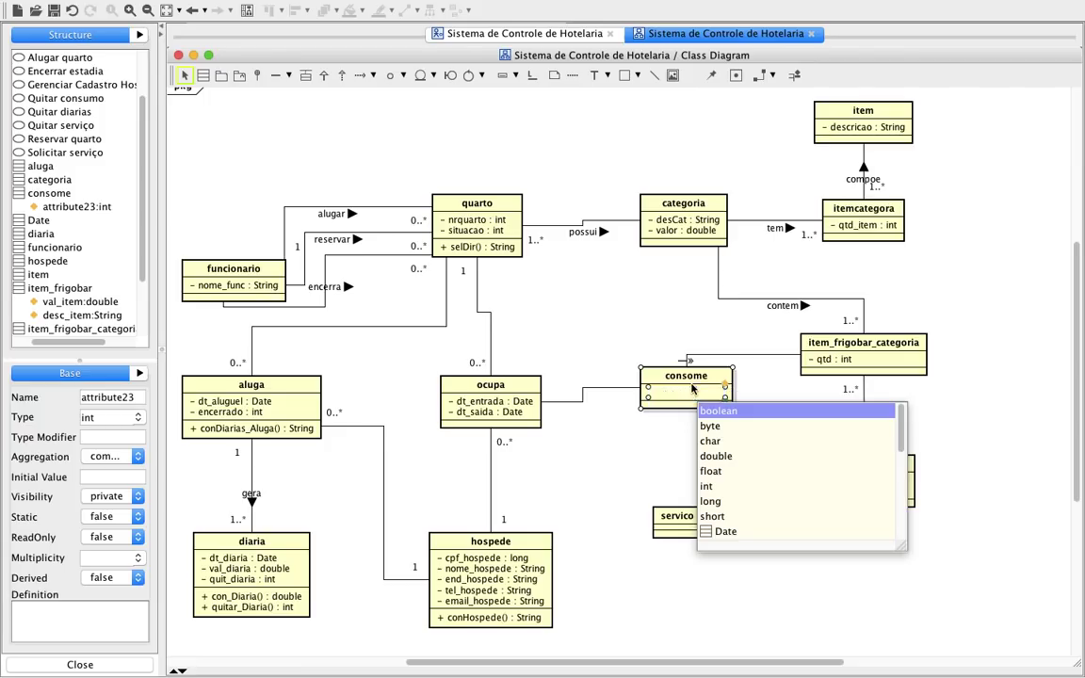
key("Return")
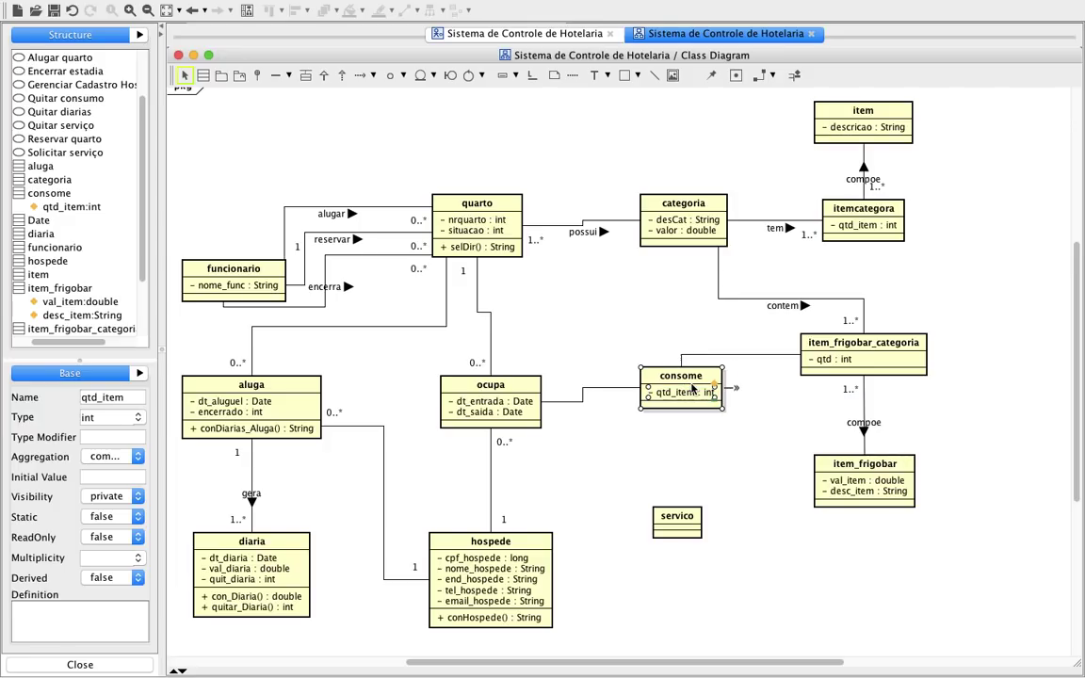
left_click(714, 388)
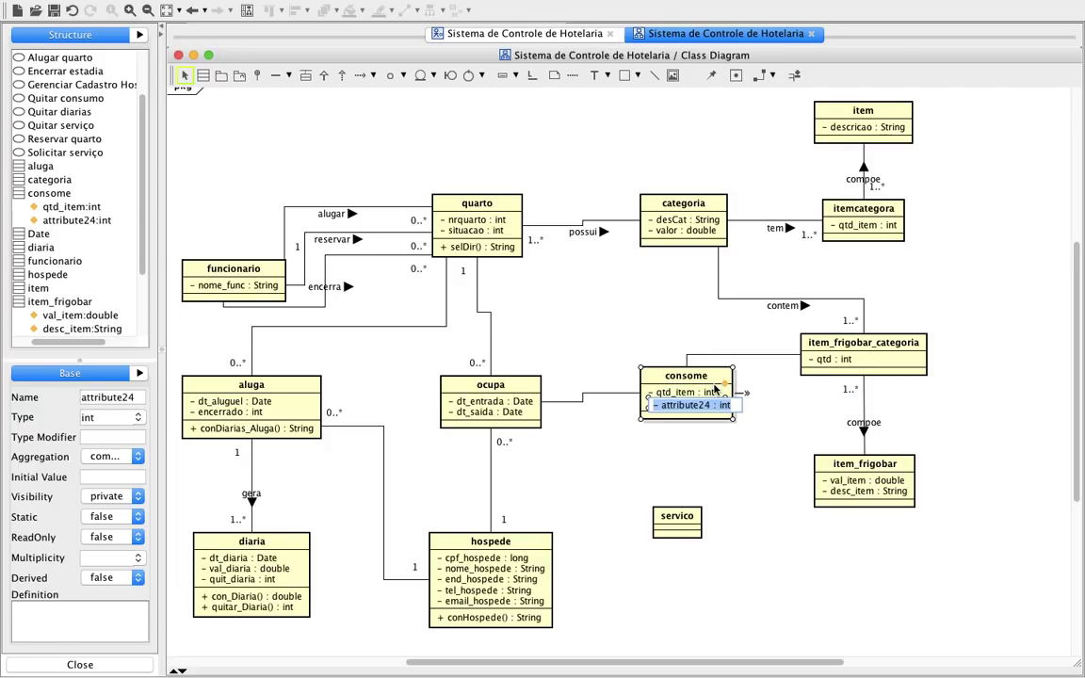
type("va")
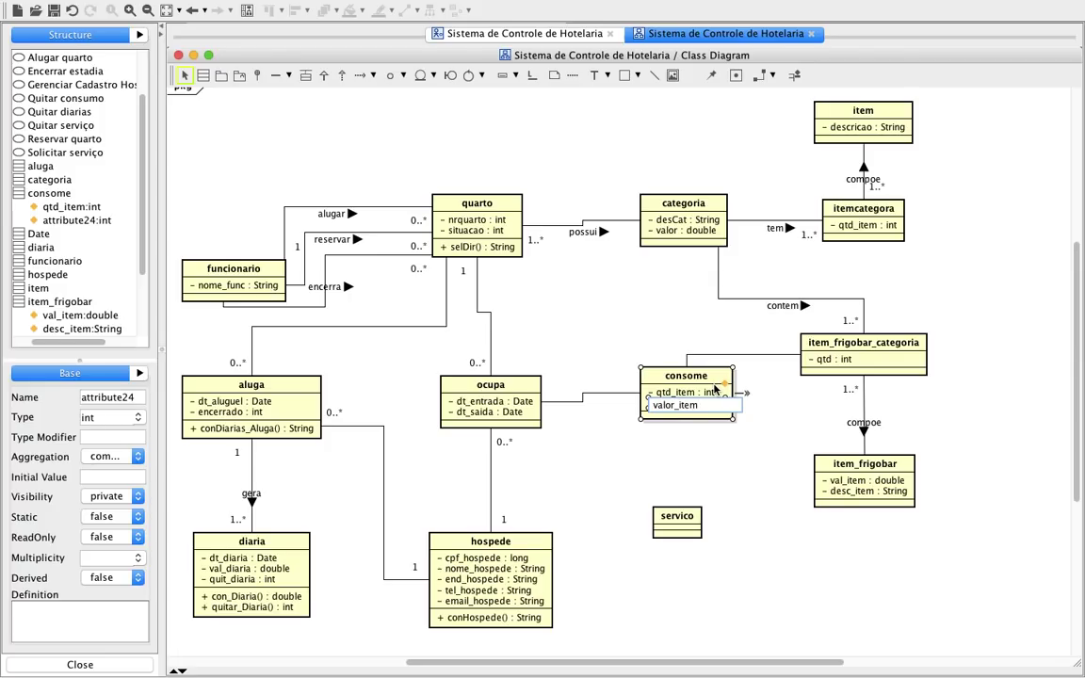
type("lor_item")
key("Return")
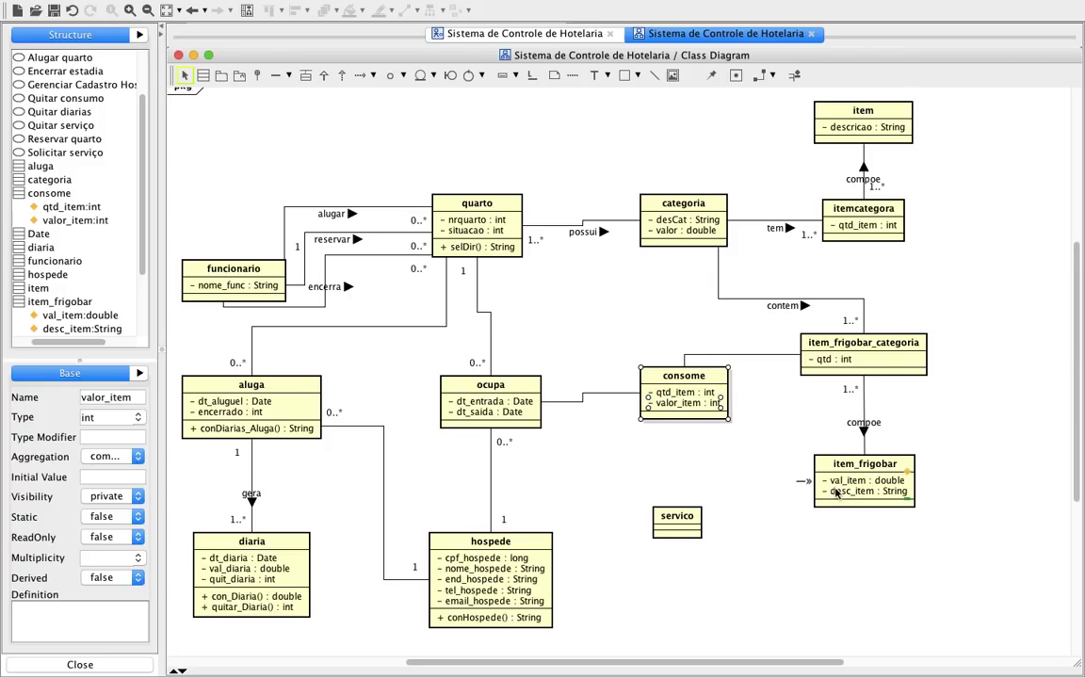
Rename the val_item attribute of item_frigobar as valor_item
double_click(845, 483)
left_click(852, 484)
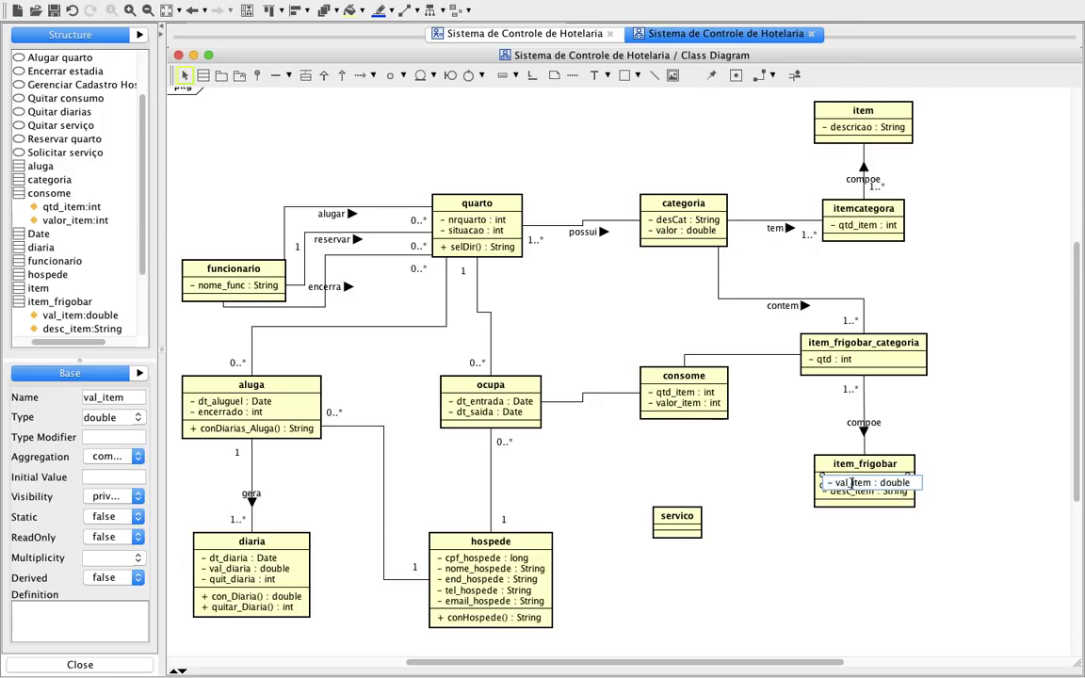
type("or")
left_click(667, 454)
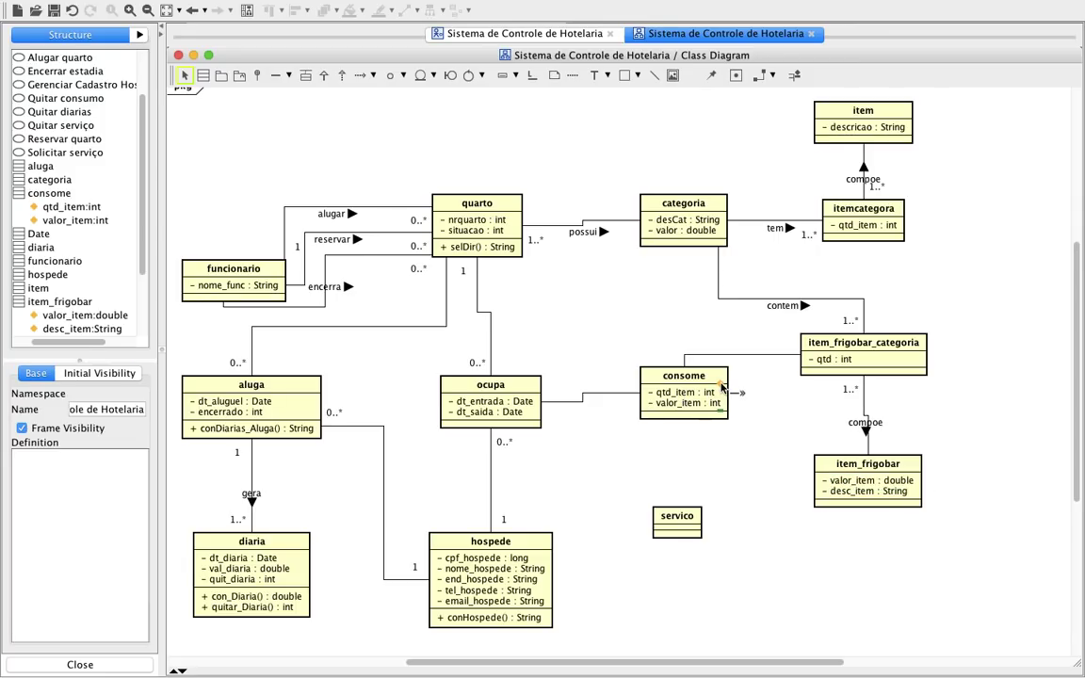
Add the attribute dt_consumo : Date to consome and shift the class toward ocupa to straighten their association line
left_click(722, 387)
type("dt_consu")
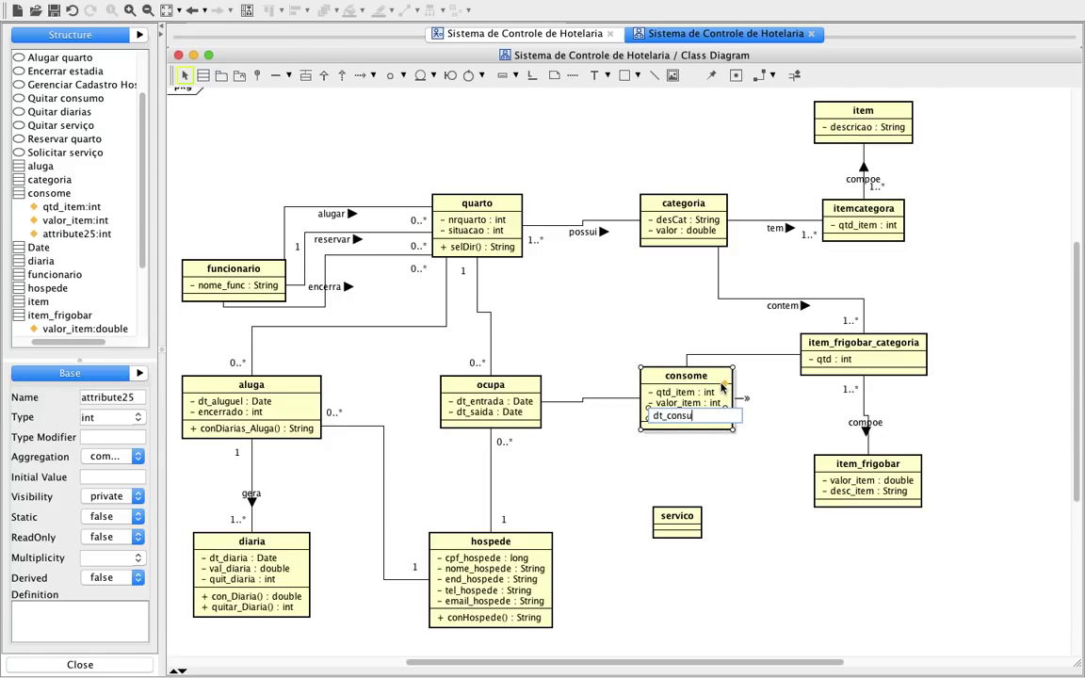
type("mo : D")
key("Return")
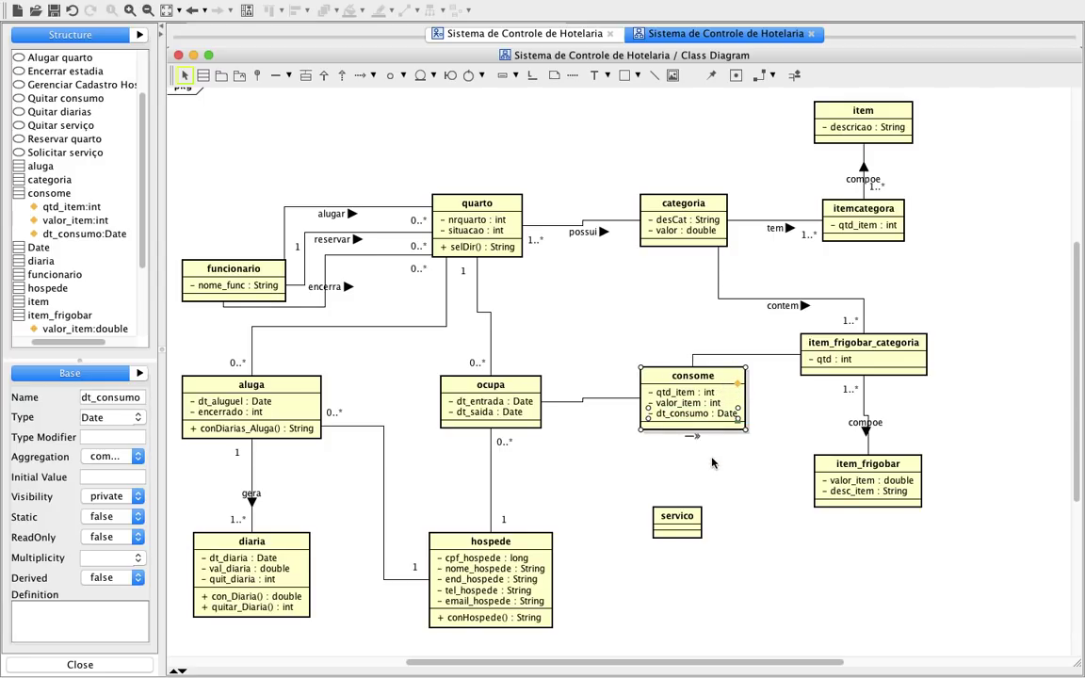
left_click(647, 441)
left_click_drag(688, 398, 666, 401)
left_click(712, 460)
Set multiplicity 0..* at the consome end of its associations with ocupa and item_frigobar_categoria
left_click(496, 414)
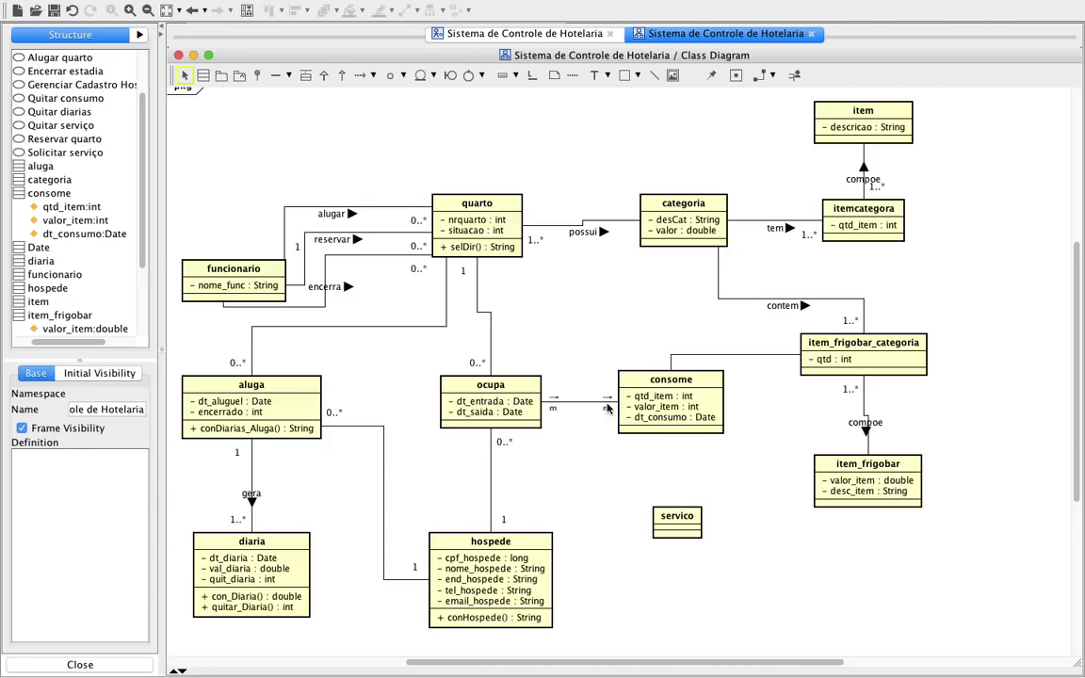
left_click(607, 411)
left_click(624, 443)
left_click(677, 363)
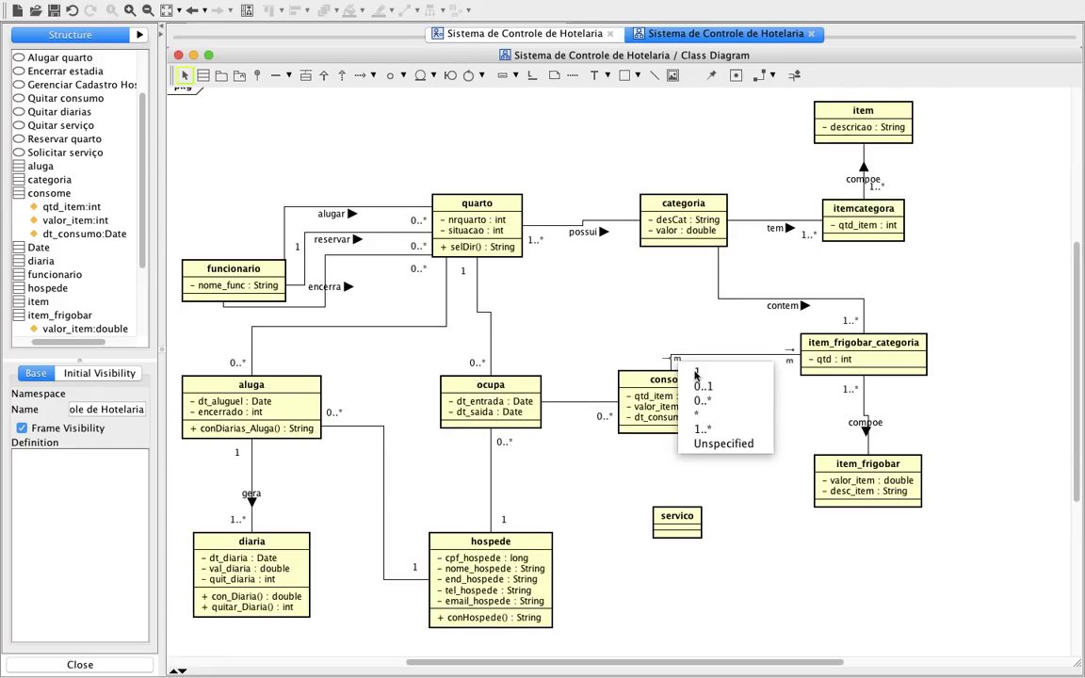
left_click(740, 399)
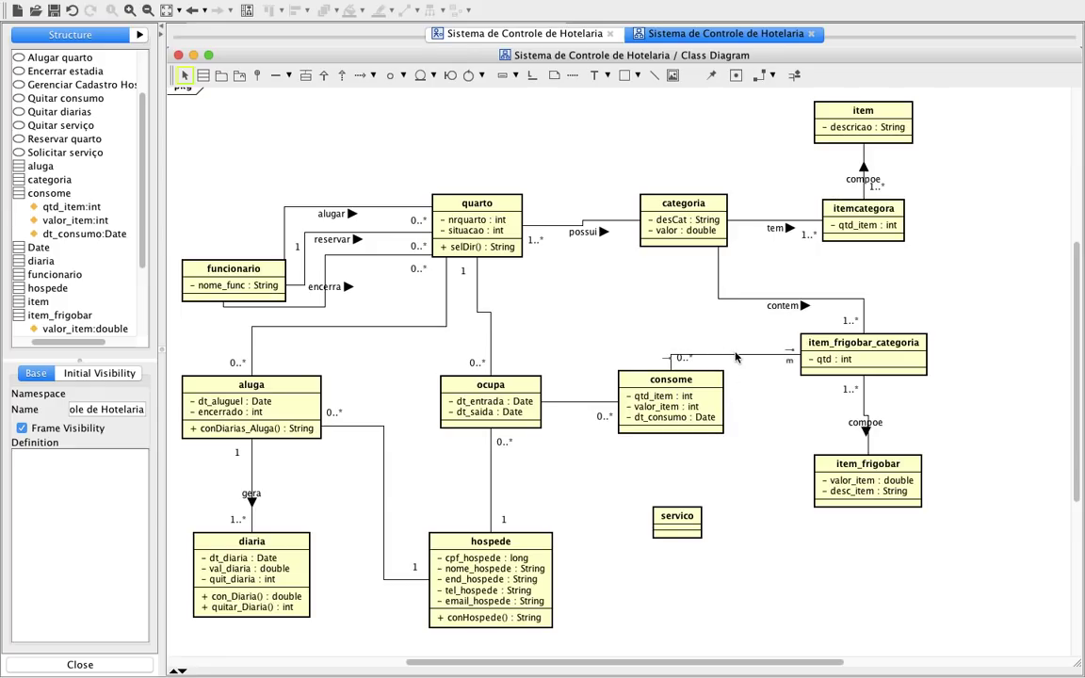
left_click(689, 396)
left_click(887, 377)
Move the servico class lower and add a class named solicita between consome and servico
left_click_drag(714, 523, 682, 572)
left_click(718, 528)
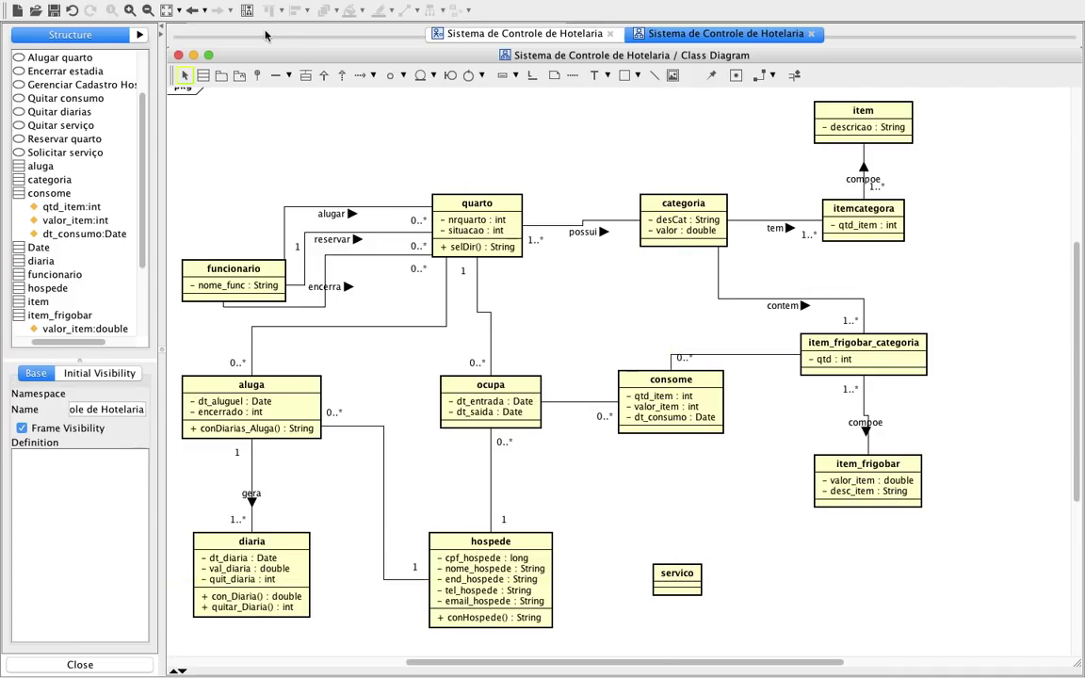
left_click(203, 78)
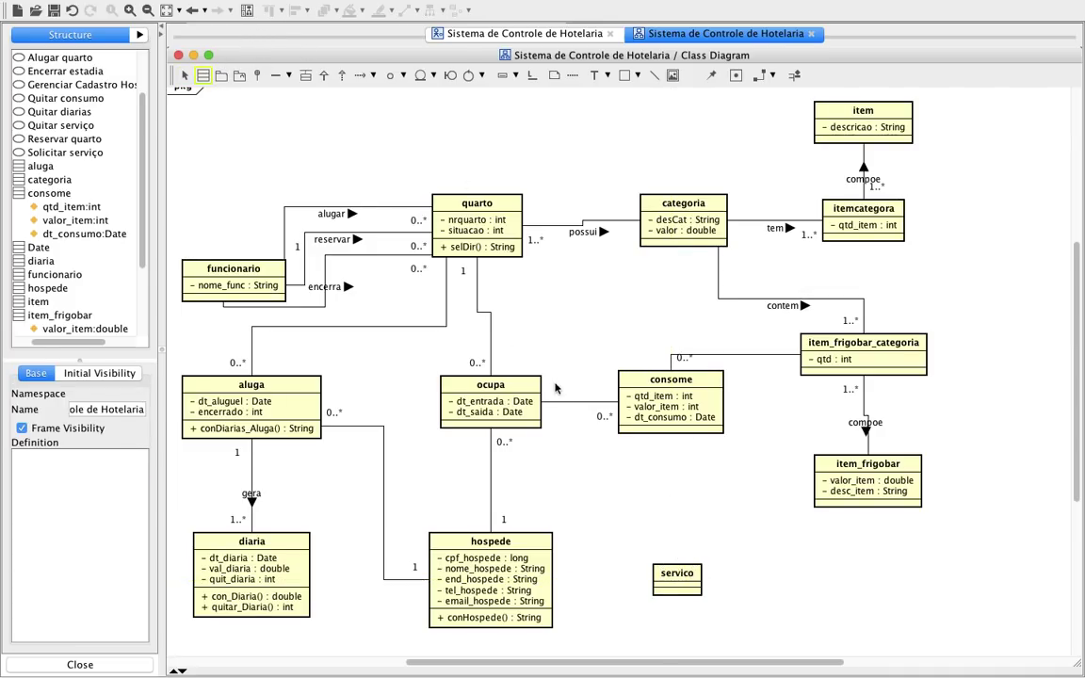
left_click(646, 507)
type("solicita")
key("Return")
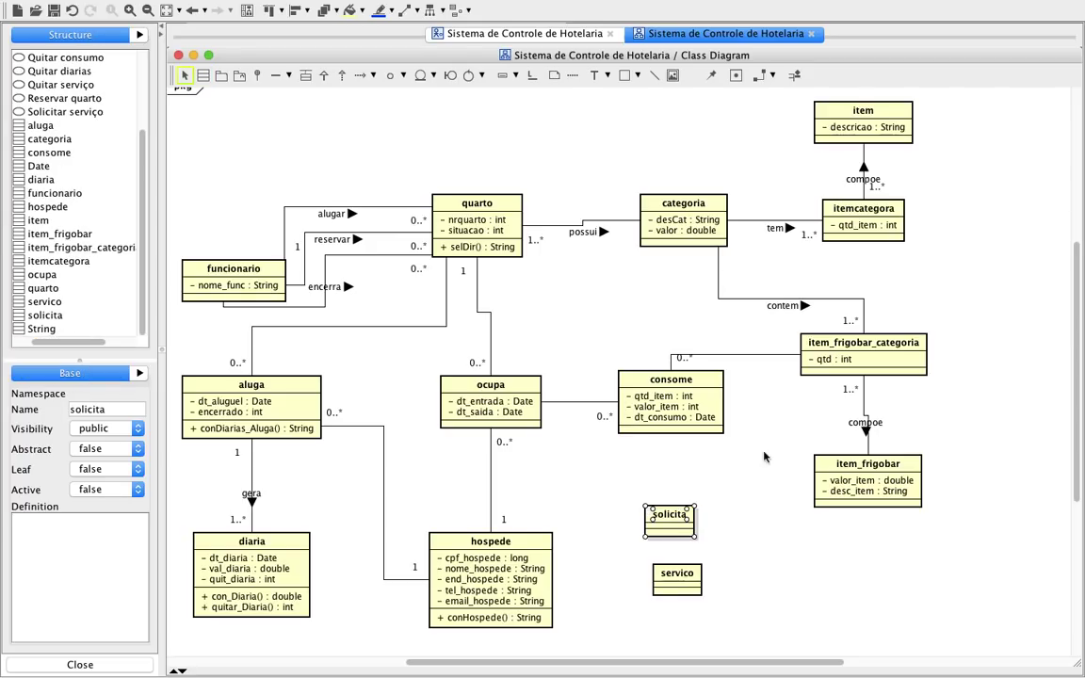
Associate ocupa with solicita and reroute the line so it leaves from beneath ocupa and enters solicita from above
left_click(786, 565)
left_click(275, 75)
left_click_drag(527, 426, 660, 514)
left_click_drag(571, 520, 529, 462)
left_click(570, 477)
Move servico slightly lower beneath solicita and associate the two classes
left_click_drag(676, 577, 679, 605)
left_click(275, 74)
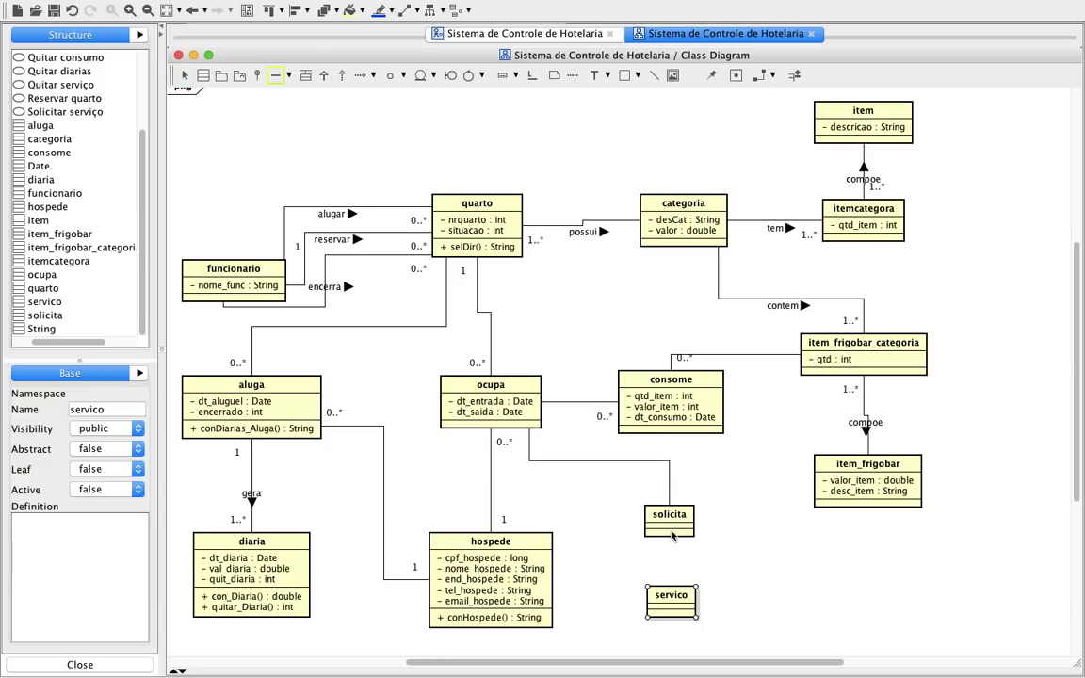
left_click_drag(675, 543, 672, 601)
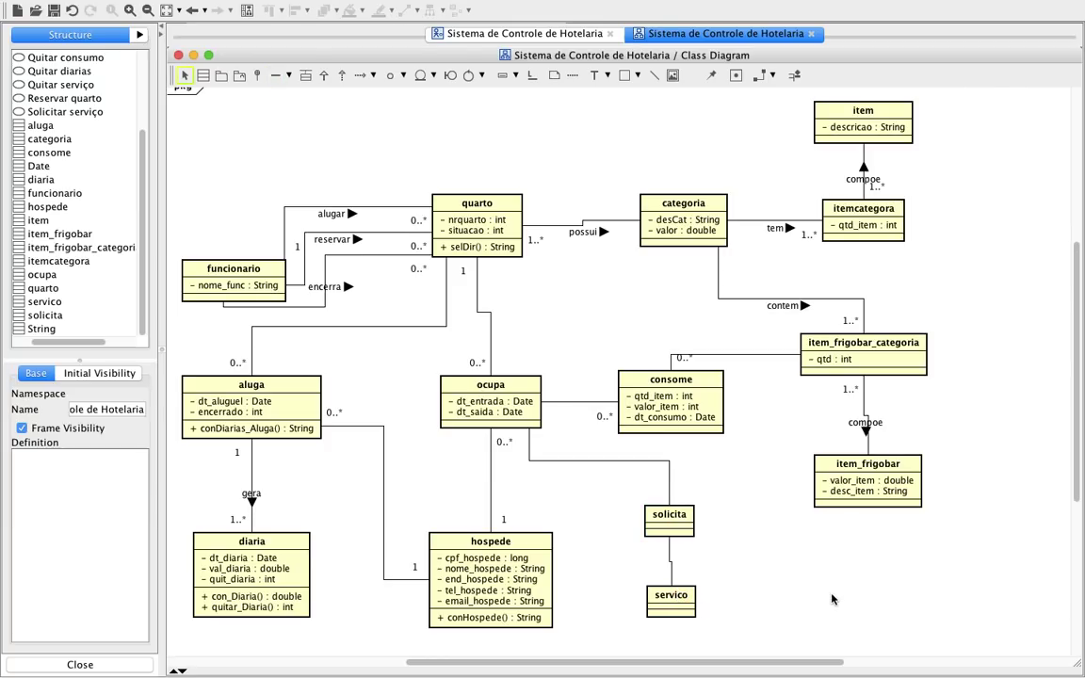
Add the attributes descricao : String and valor : double to servico and shift the class back beneath solicita
double_click(691, 606)
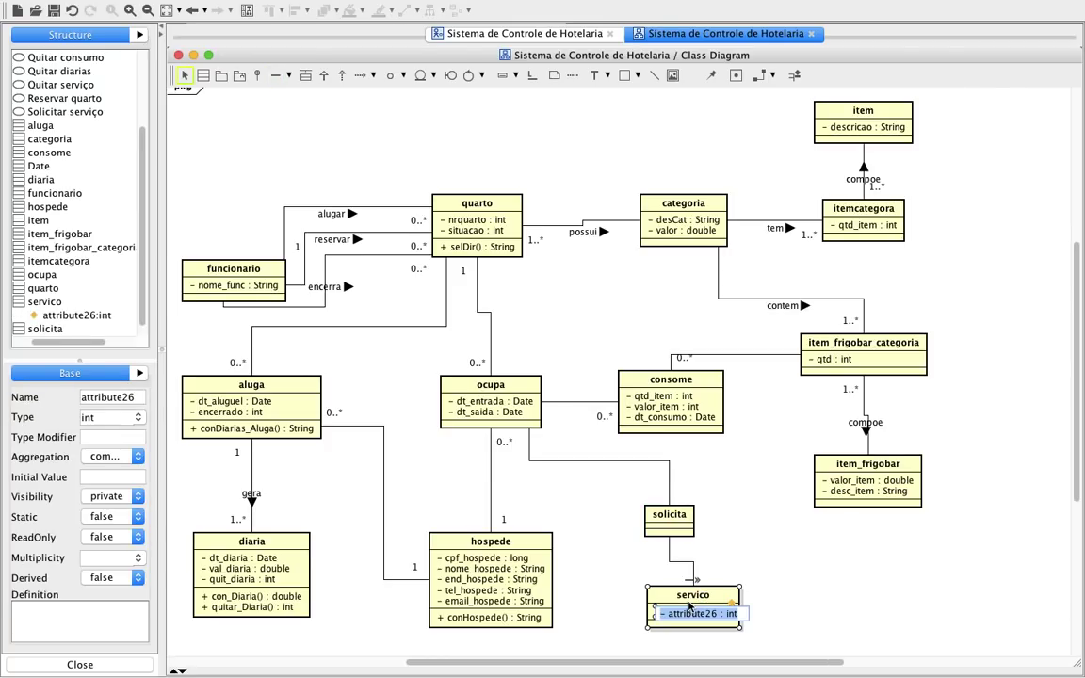
type("descricao : S")
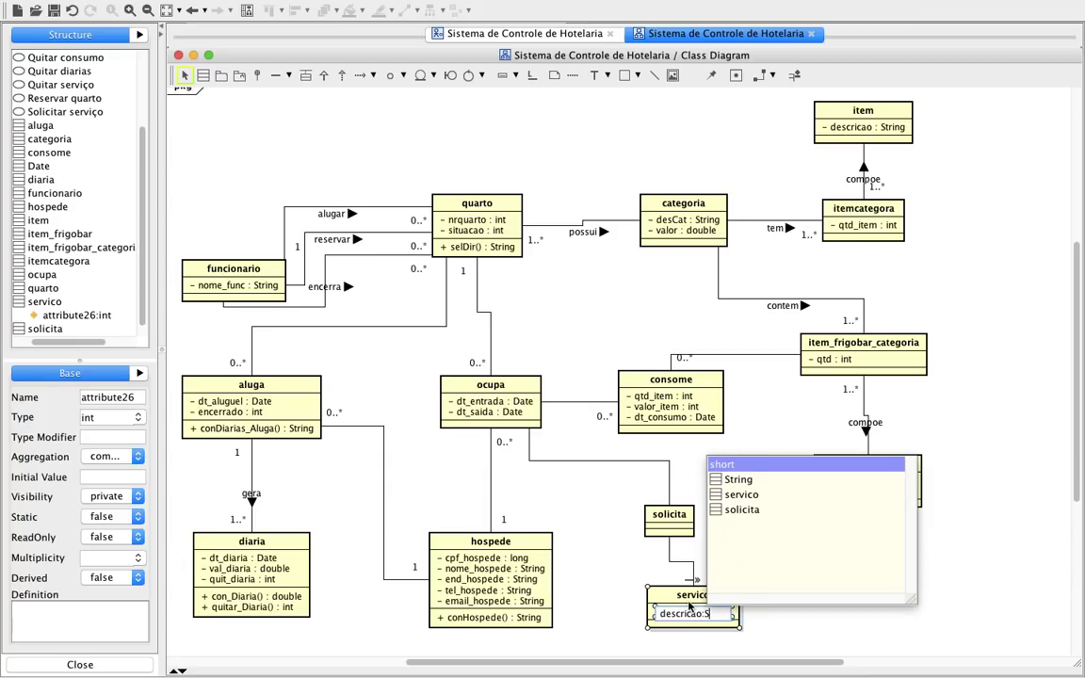
key("Return")
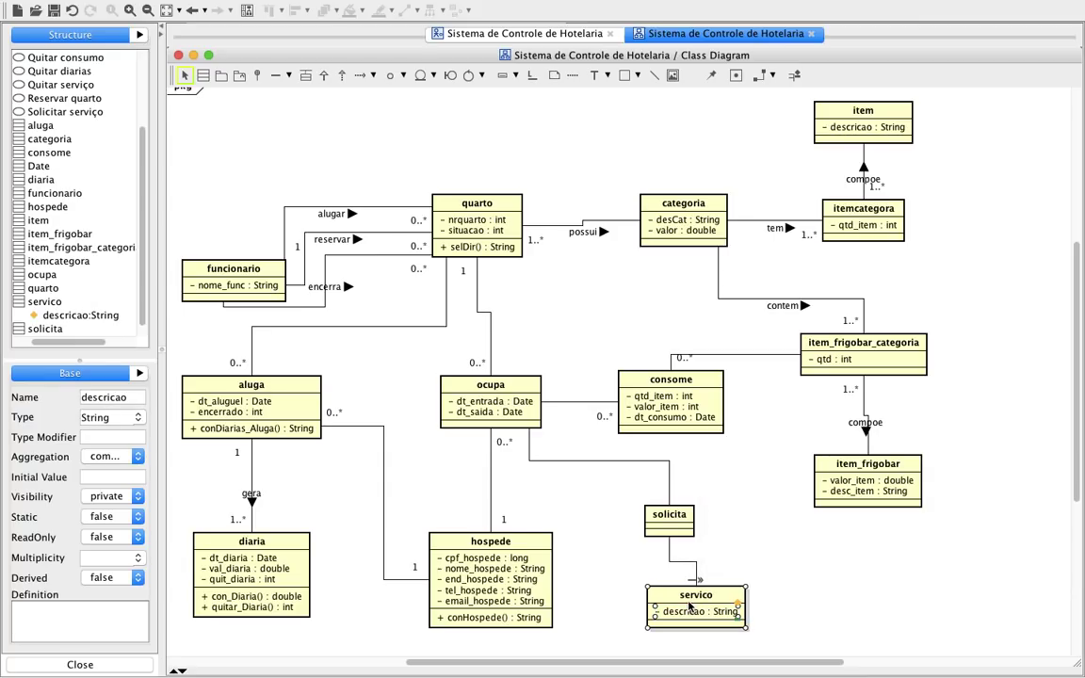
double_click(742, 610)
type("valor : doub")
key("Return")
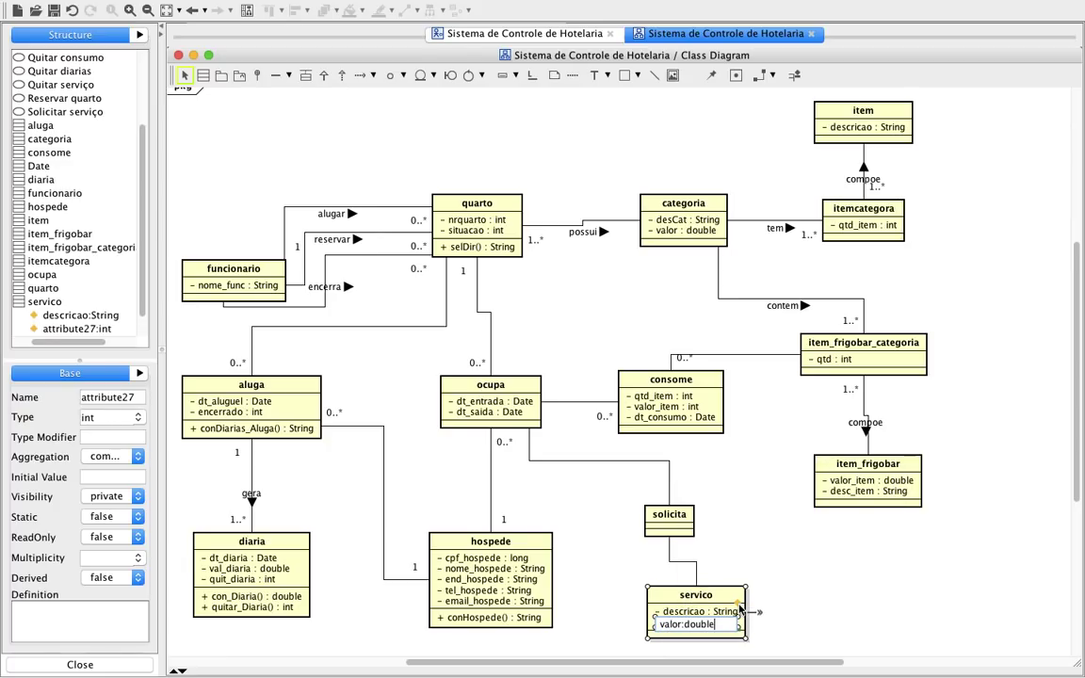
left_click(841, 596)
left_click_drag(676, 601, 659, 599)
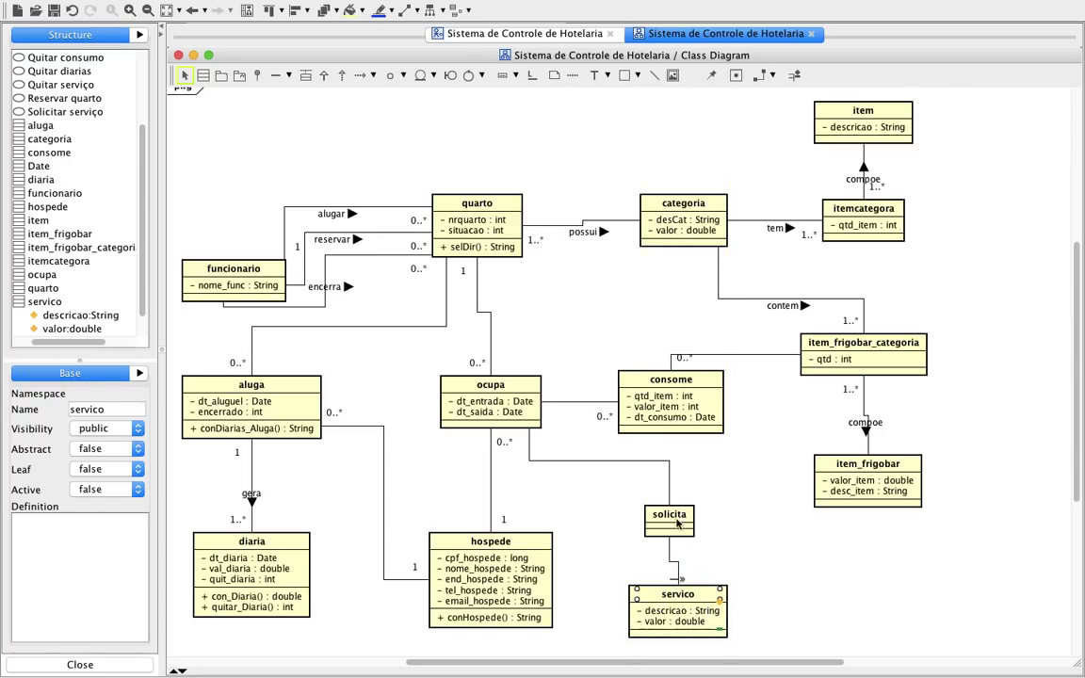
left_click(544, 525)
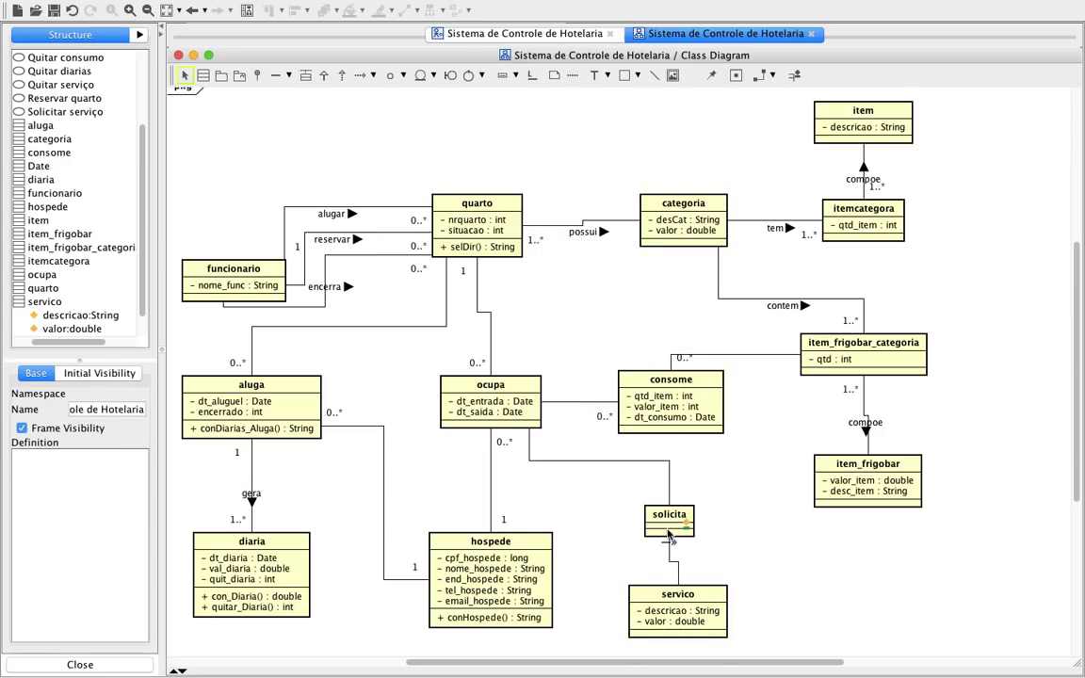
Set multiplicity 0..* at the solicita end of both its associations and align servico more closely beneath it
left_click(666, 494)
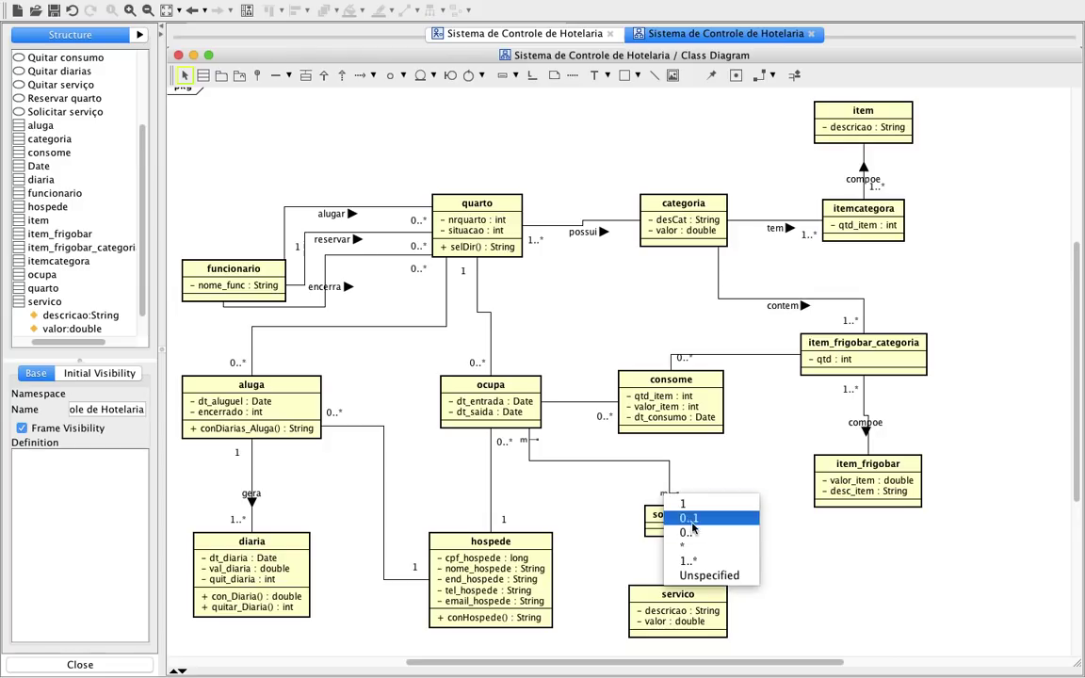
left_click(687, 533)
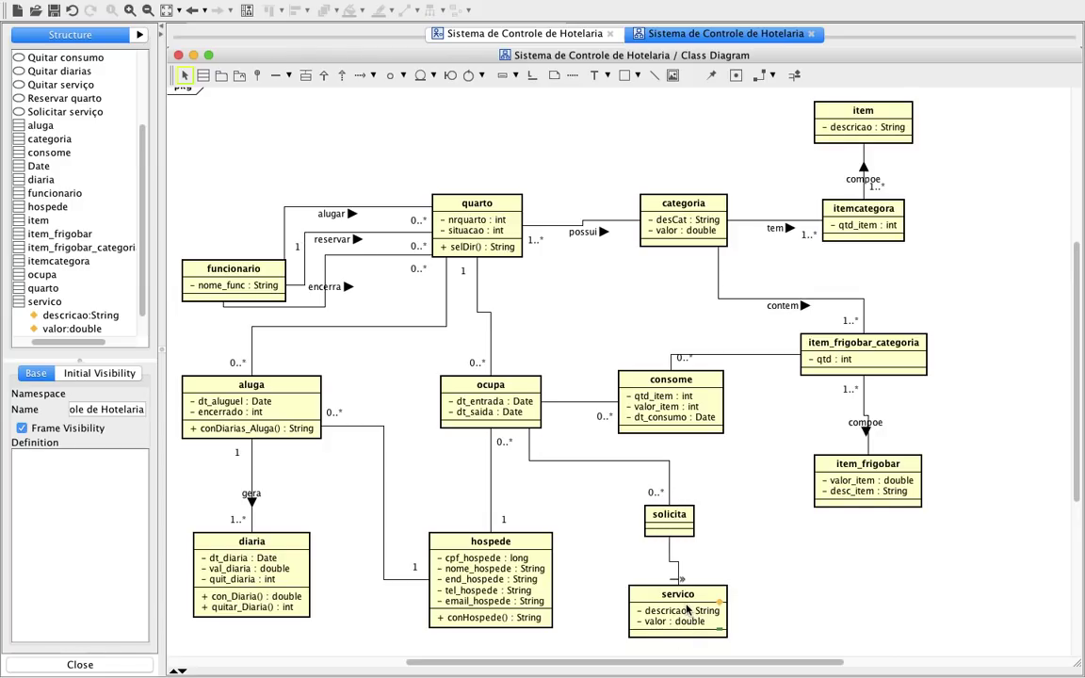
left_click(667, 546)
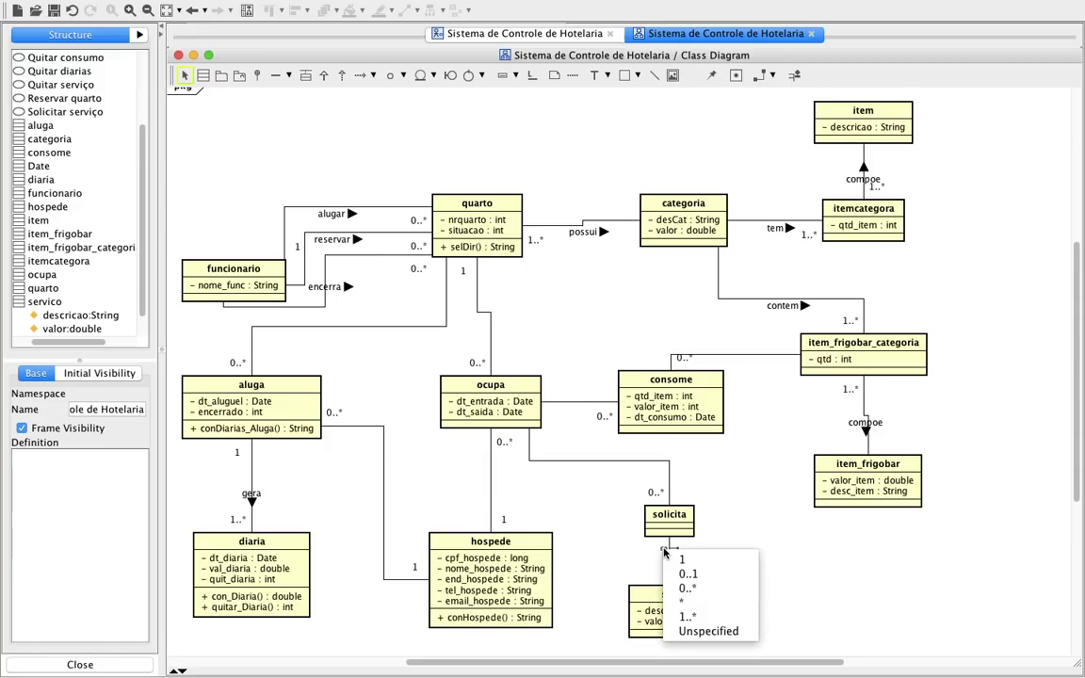
left_click(723, 590)
left_click_drag(680, 596, 674, 598)
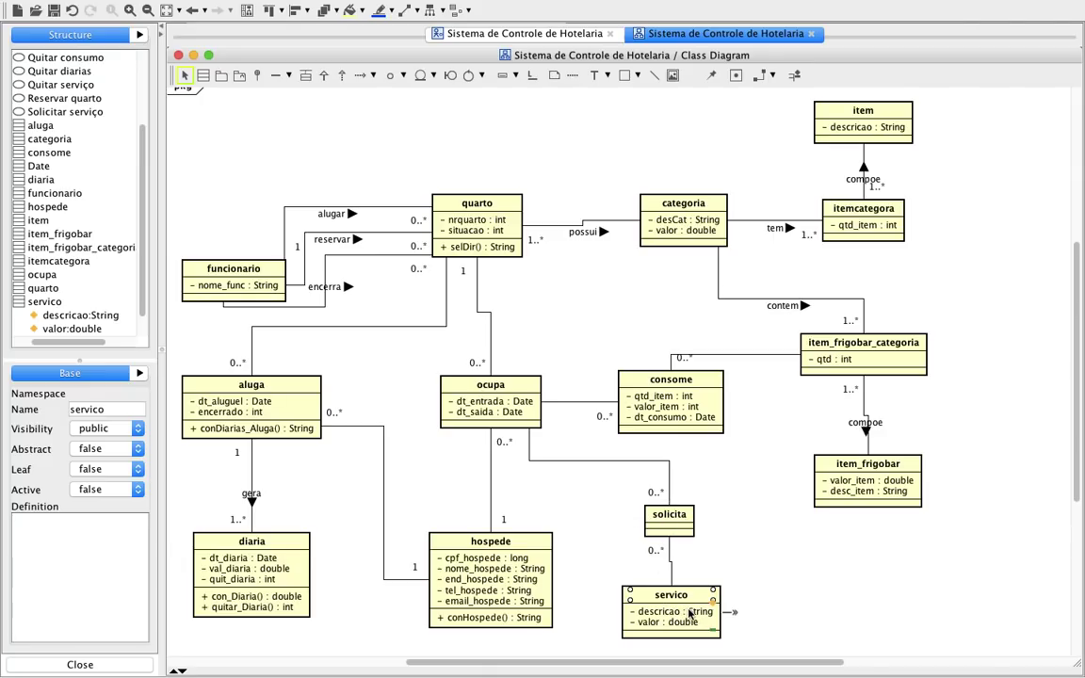
left_click(839, 600)
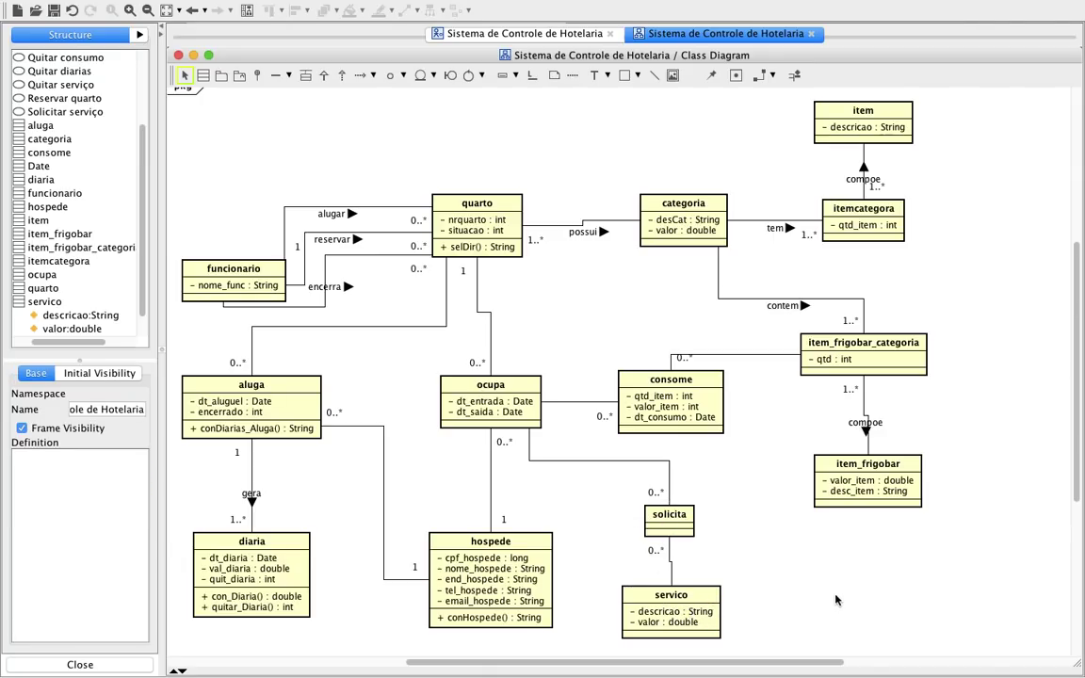
Add the attribute valor_servico : double to solicita and move the class slightly up, away from servico
left_click(688, 529)
type("val")
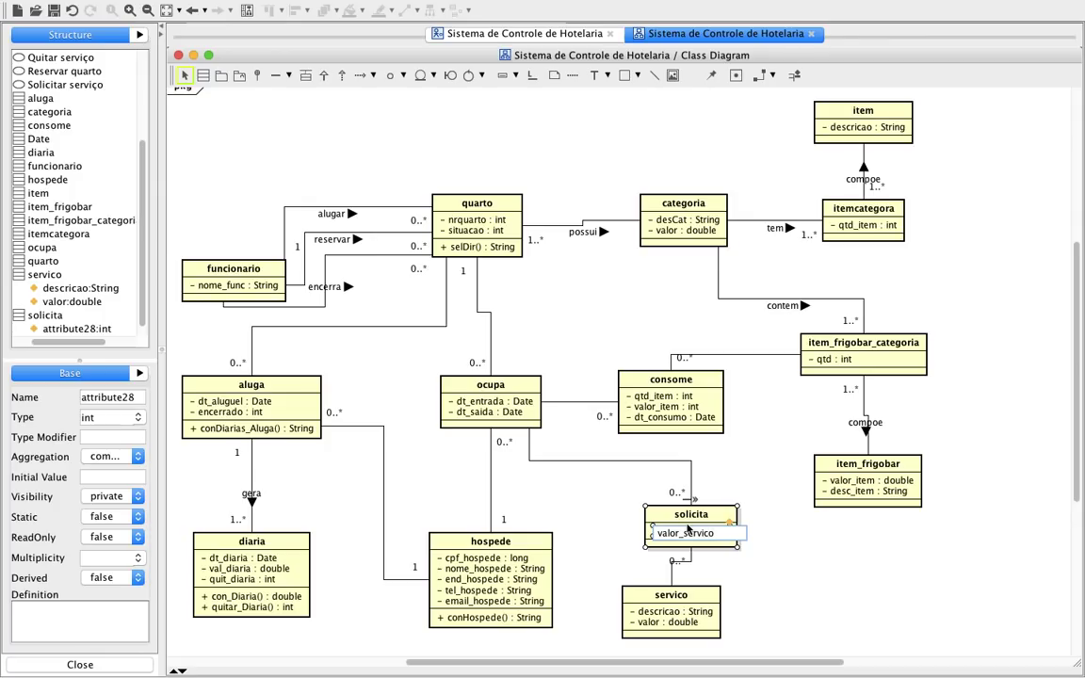
type("or_servico : double")
key("Return")
key("Return")
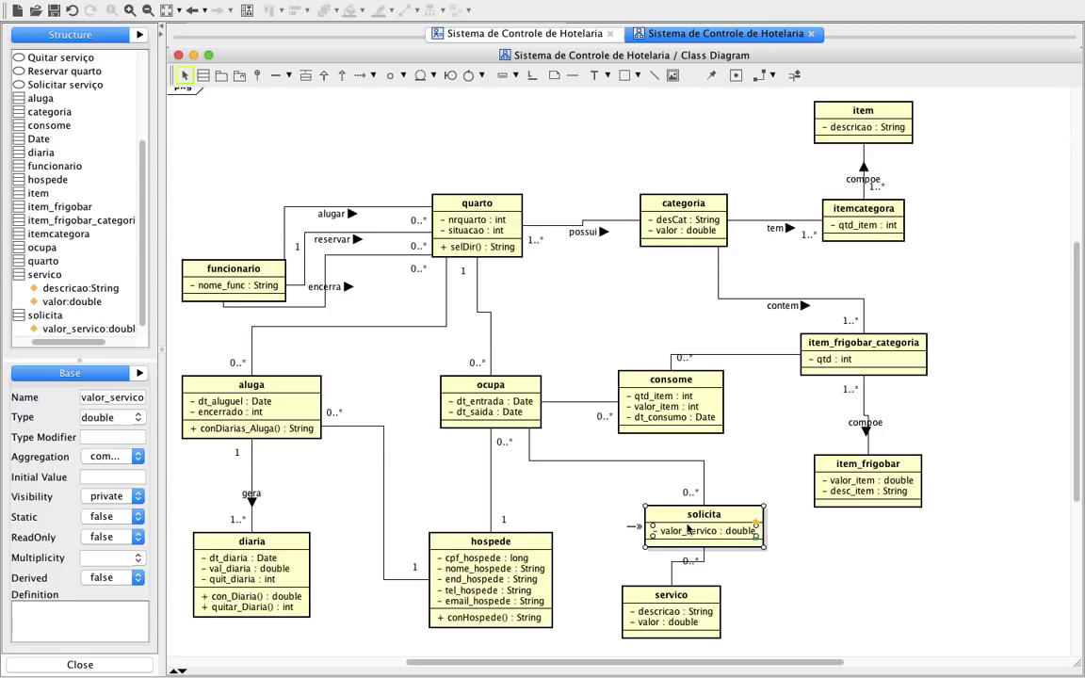
left_click(658, 506)
mouse_move(667, 502)
left_mouse_down()
mouse_move(680, 517)
mouse_move(686, 493)
left_mouse_up()
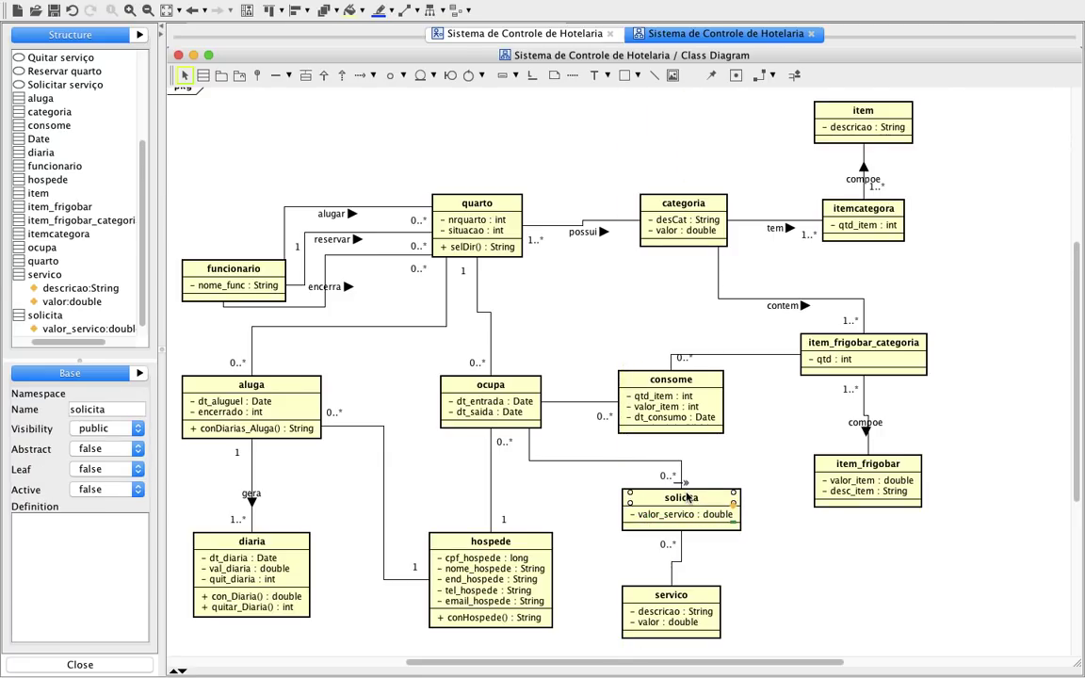
Add the attribute dt_servico : Date to the solicita class
left_click(734, 506)
type("dt")
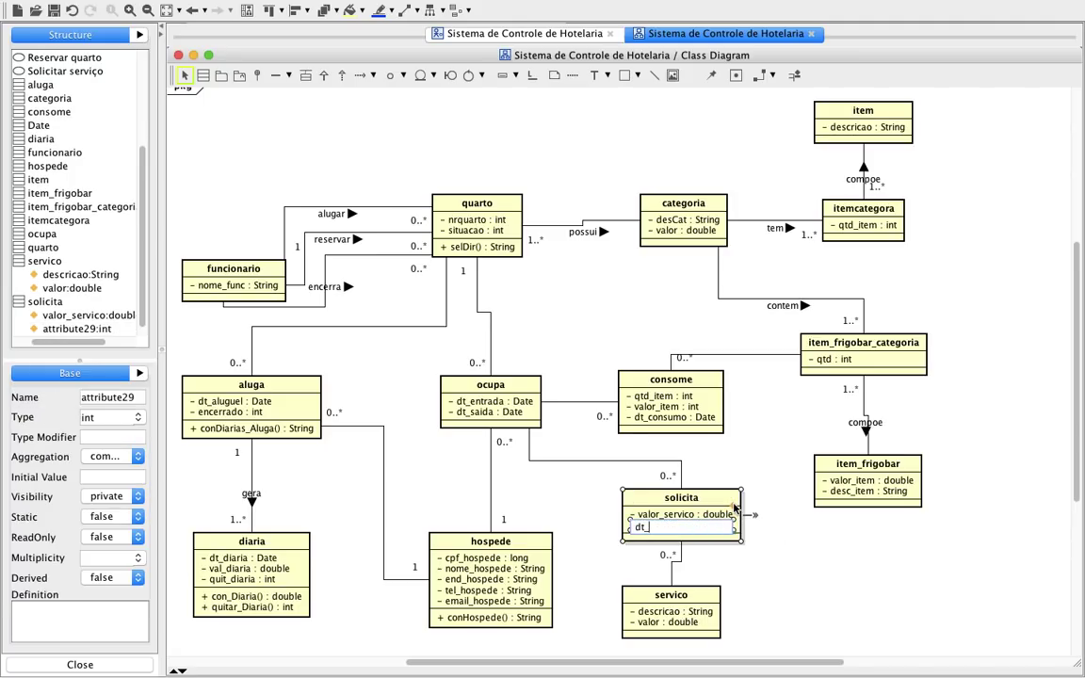
type("_servico:Date")
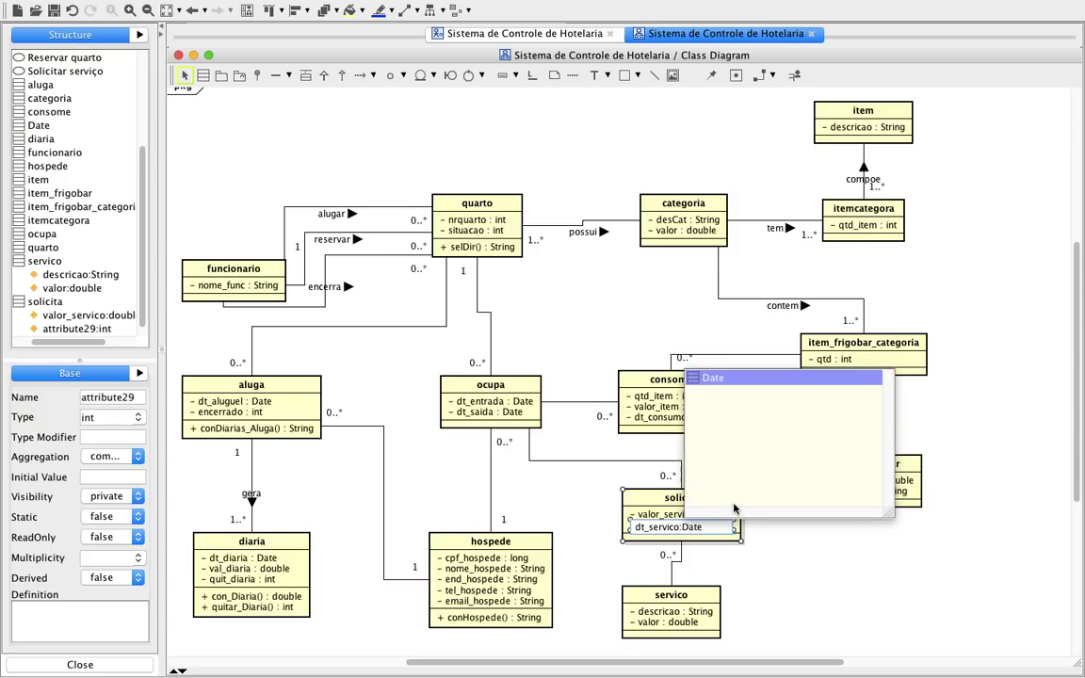
key("Return")
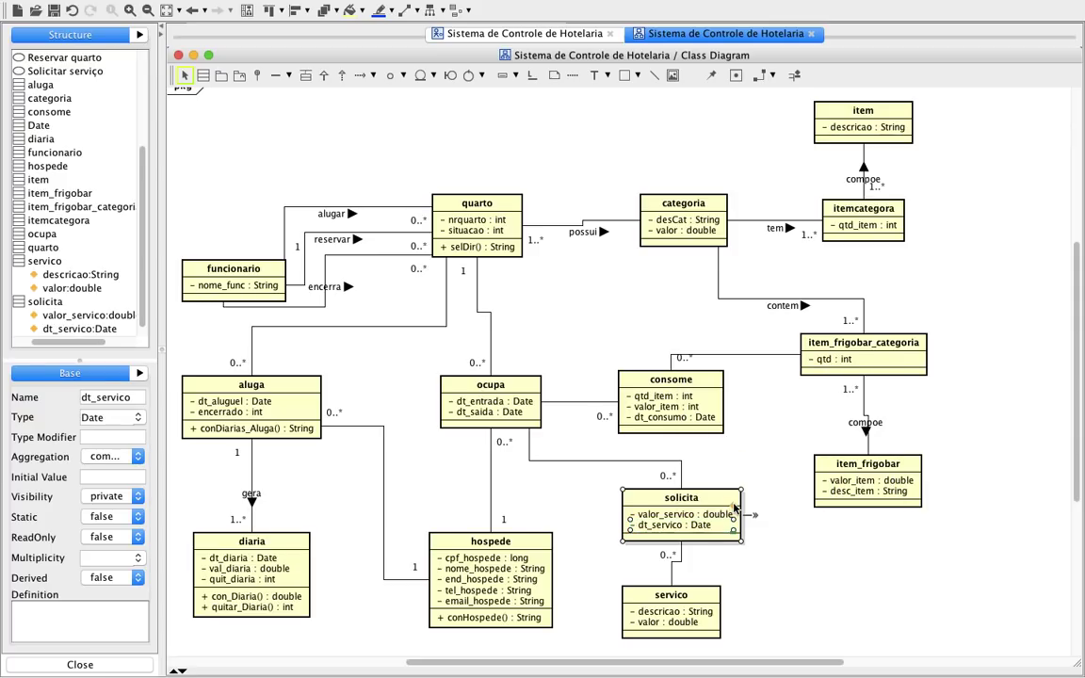
Review the use case diagram, examining Solicitar serviço, Quitar consumo and Quitar serviço, and return to the class diagram
left_click(796, 589)
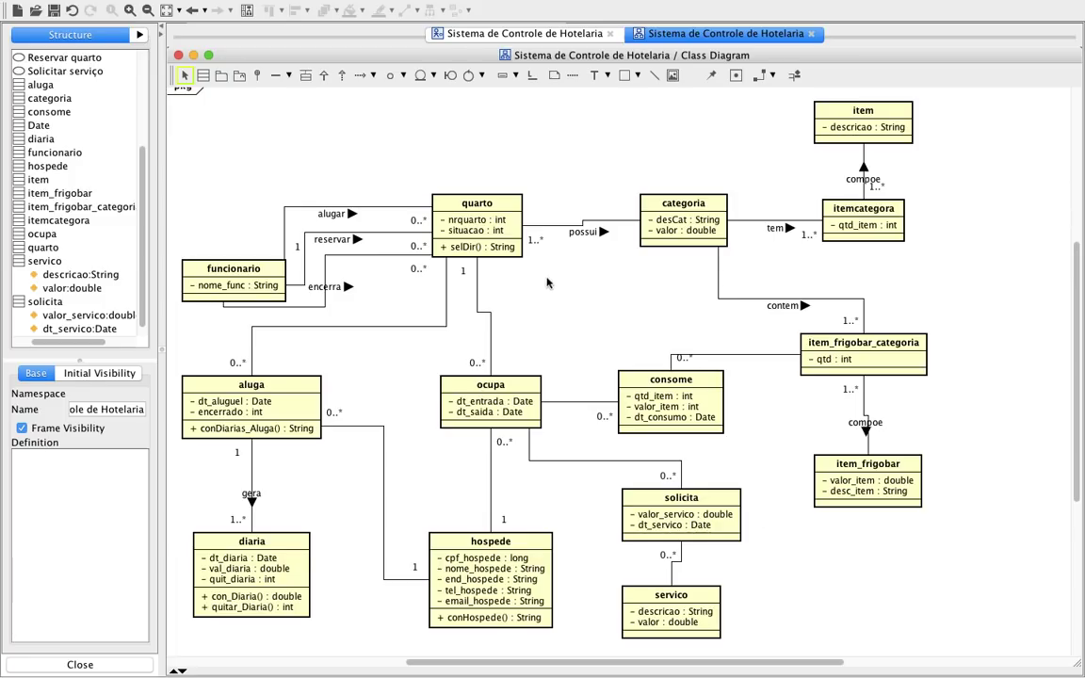
left_click(542, 35)
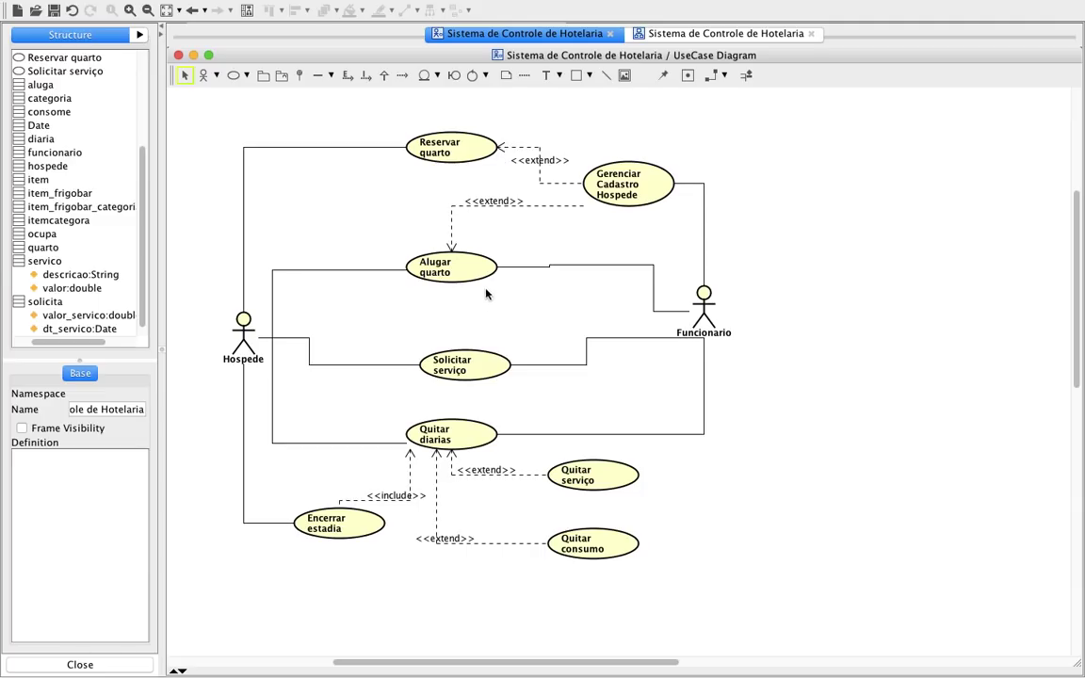
mouse_move(492, 363)
mouse_move(604, 565)
mouse_move(594, 485)
left_click(659, 31)
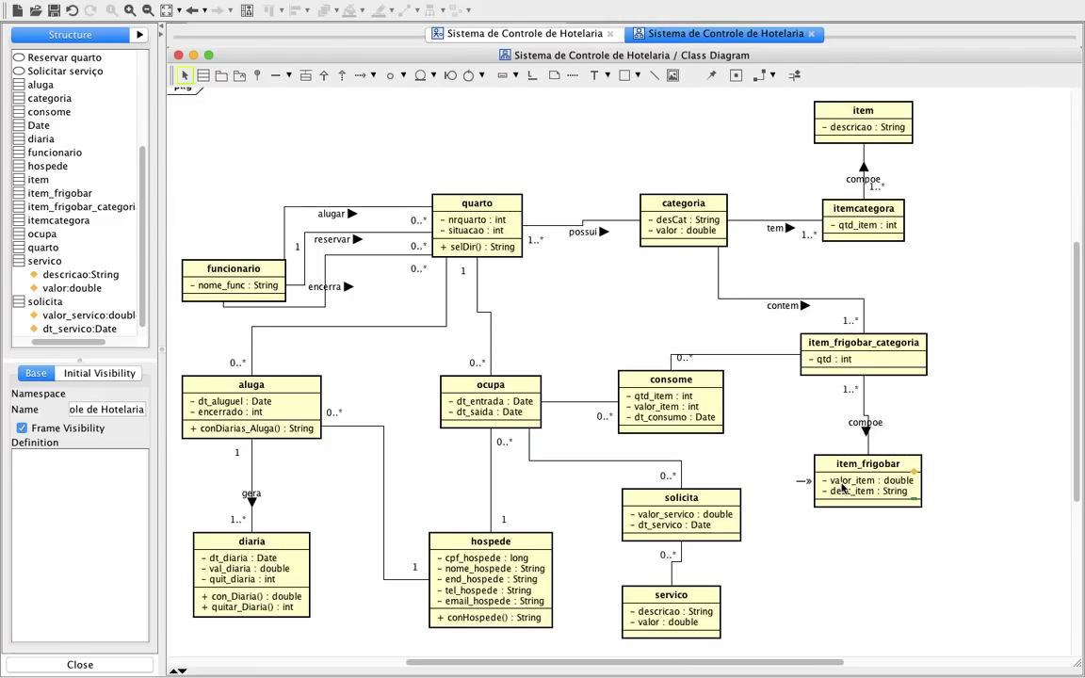
Correct the name of the class beneath item to itemcategoria
mouse_move(220, 270)
left_click(887, 209)
double_click(887, 209)
type("ia")
left_click(893, 283)
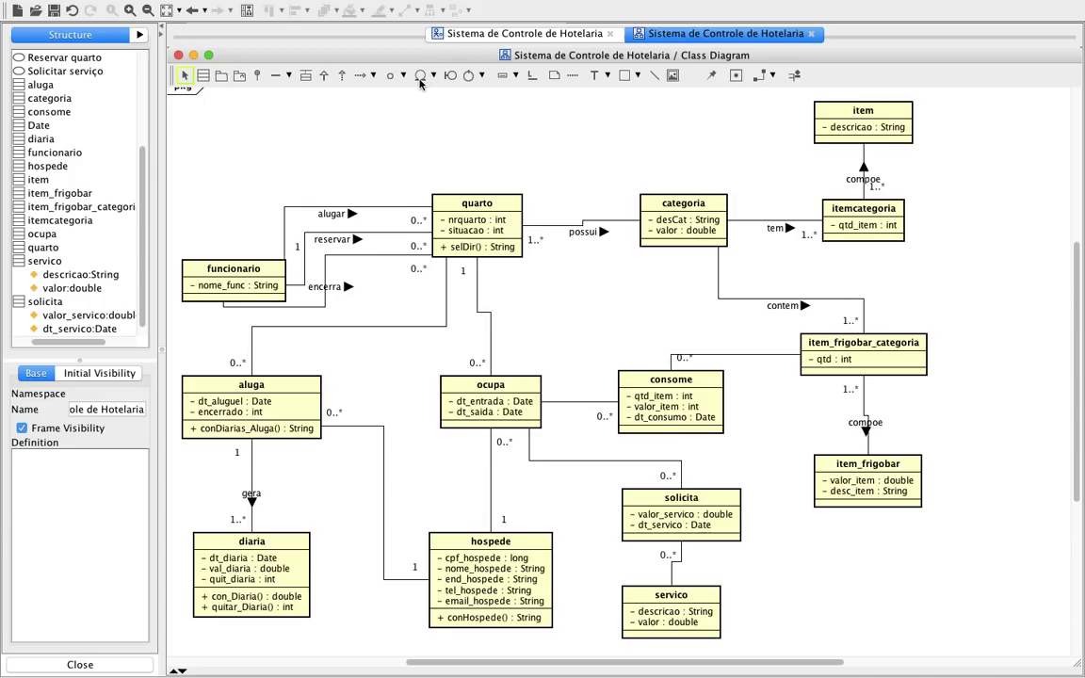
Add a boundary class named Interface_Hotel in the free area above funcionario and shift it slightly up and to the left
left_click(241, 116)
type("Inte")
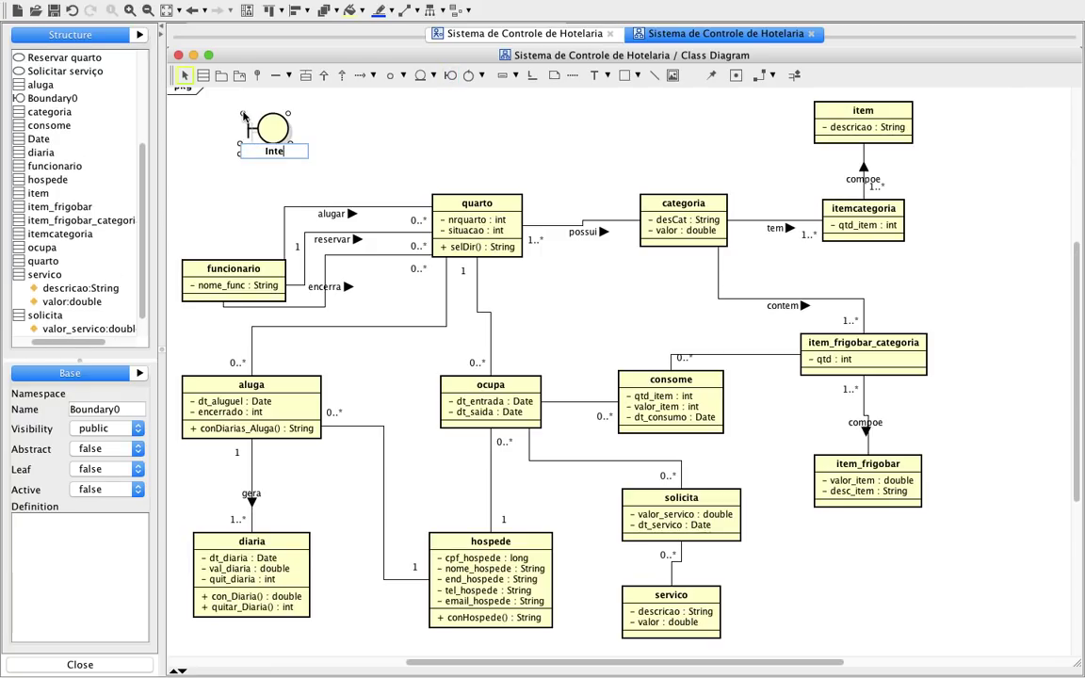
type("rface_HOtel")
key("BackSpace")
key("BackSpace")
key("BackSpace")
key("BackSpace")
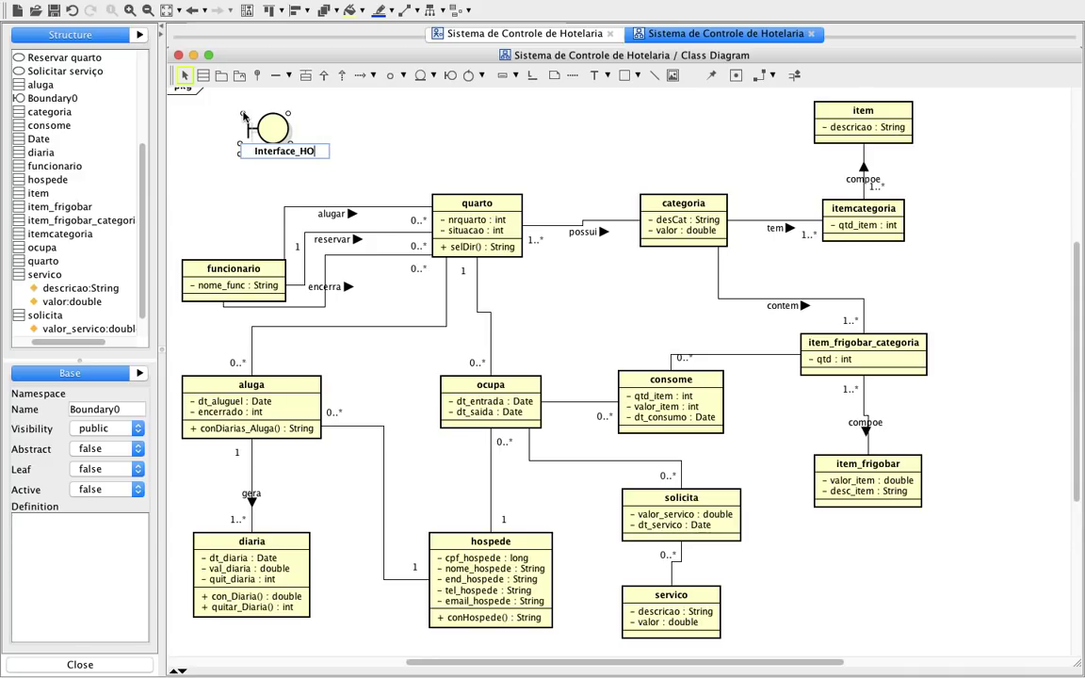
type("otel")
key("Return")
left_click(346, 147)
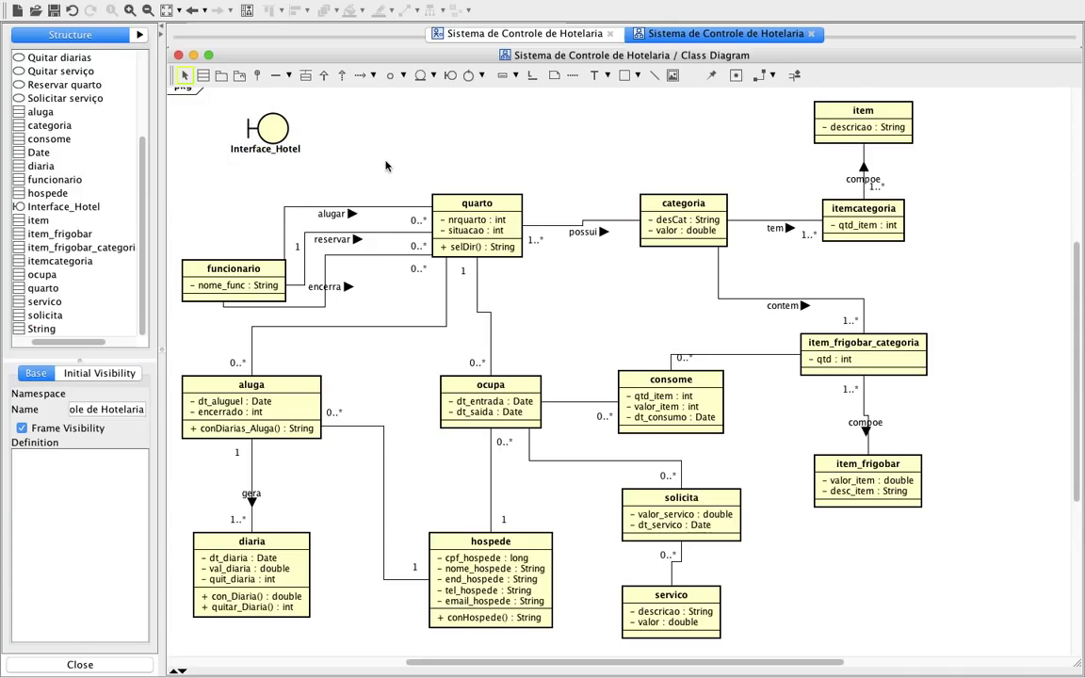
left_click_drag(283, 136, 269, 125)
left_click(381, 138)
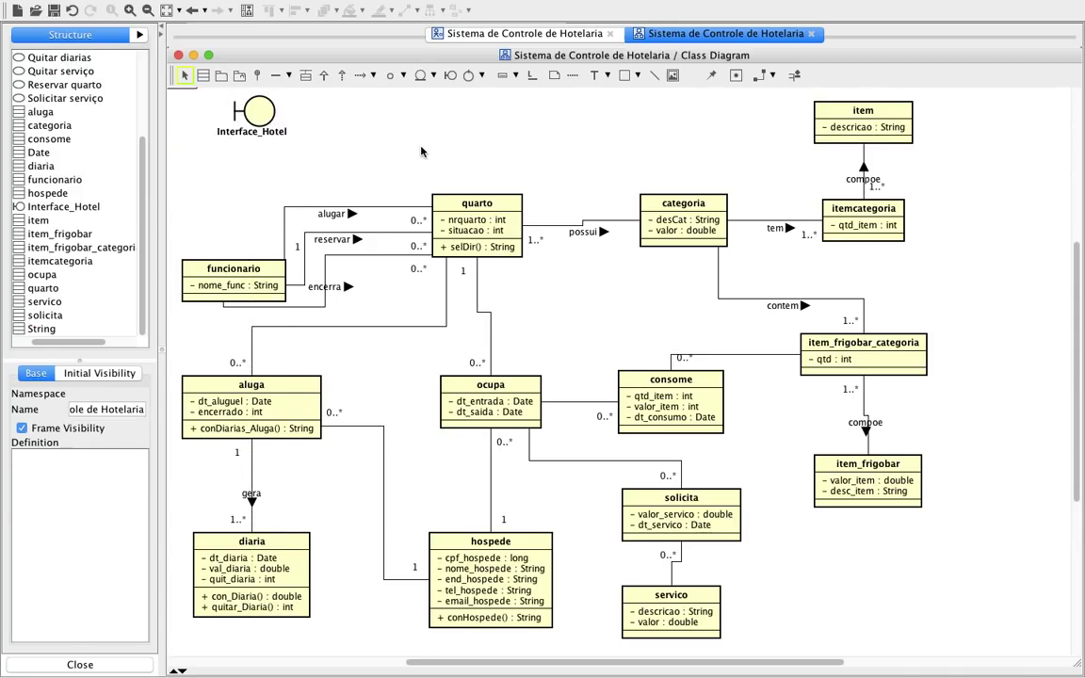
Add a control class named Controlador_Hotel to the right of Interface_Hotel, above quarto
left_click(394, 117)
type("Controlador_Hotel")
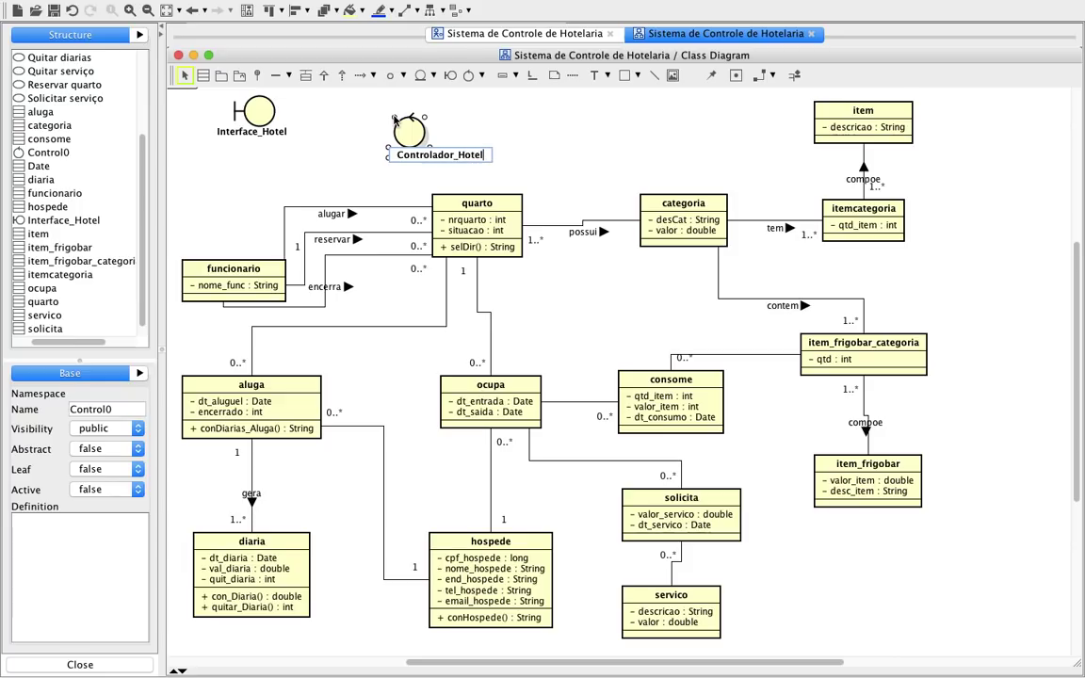
key("Return")
left_click(584, 164)
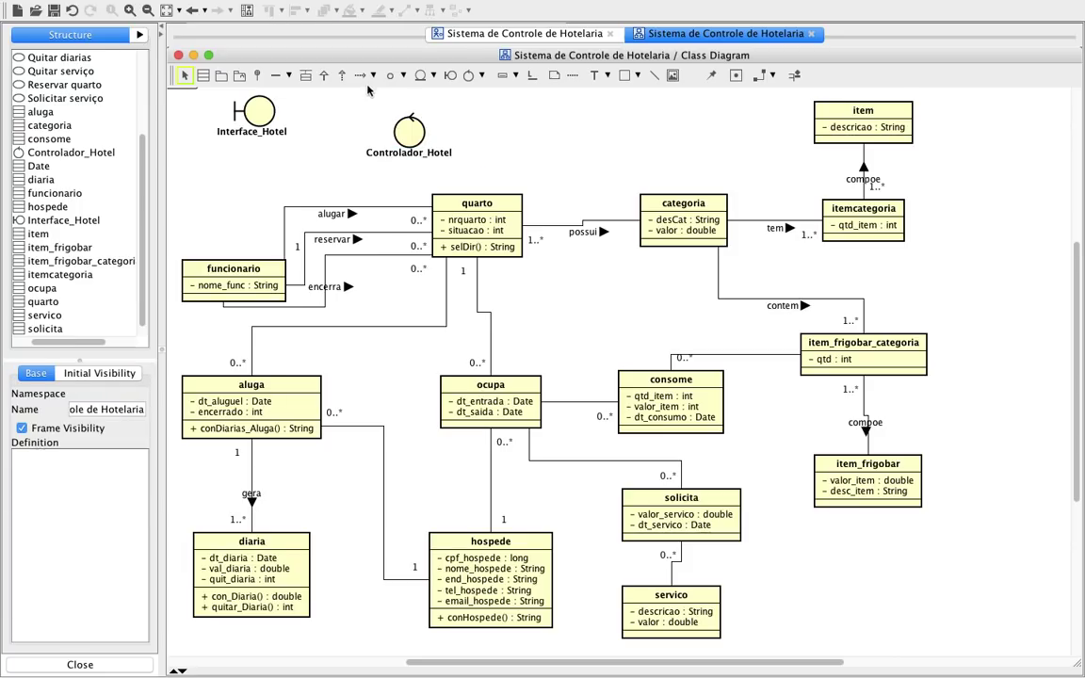
Connect Interface_Hotel and Controlador_Hotel with a nearly horizontal association
left_click(276, 74)
left_click_drag(254, 115, 417, 131)
left_click(527, 140)
left_click(512, 151)
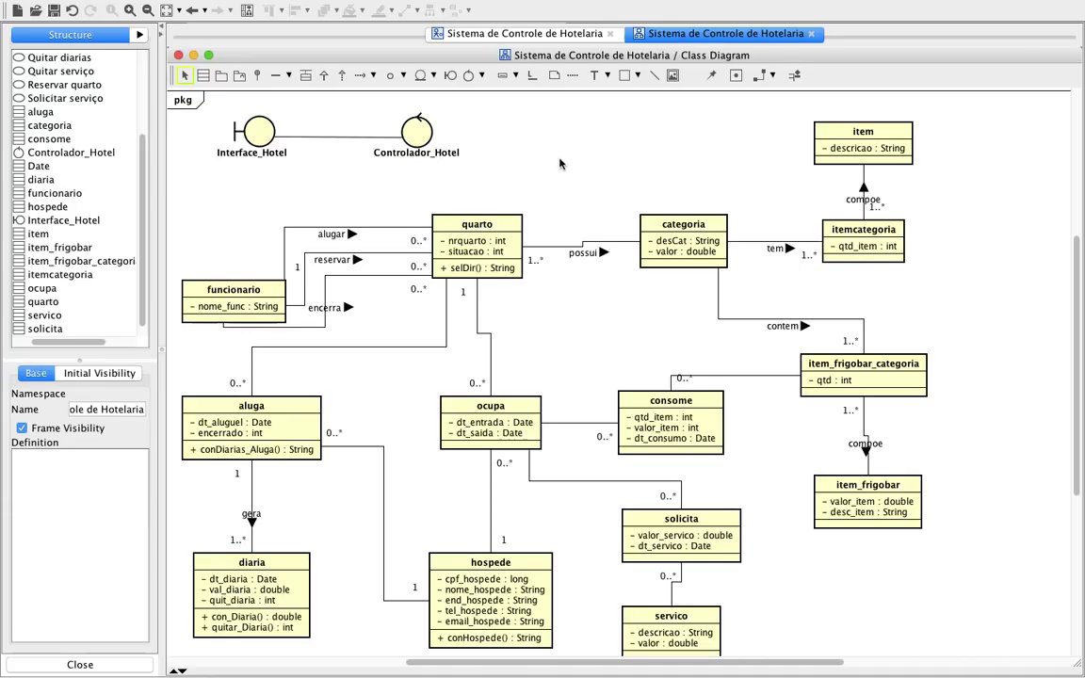
Connect Controlador_Hotel to quarto with an association and reroute its line to enter the class from above
left_click(275, 74)
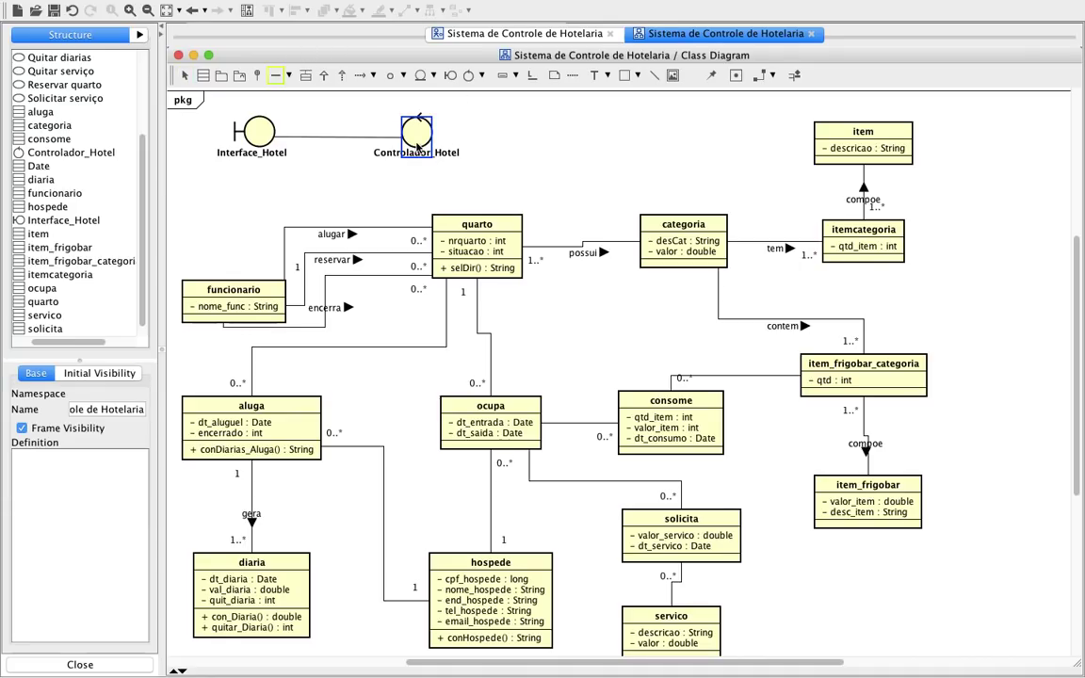
left_click_drag(417, 140, 435, 229)
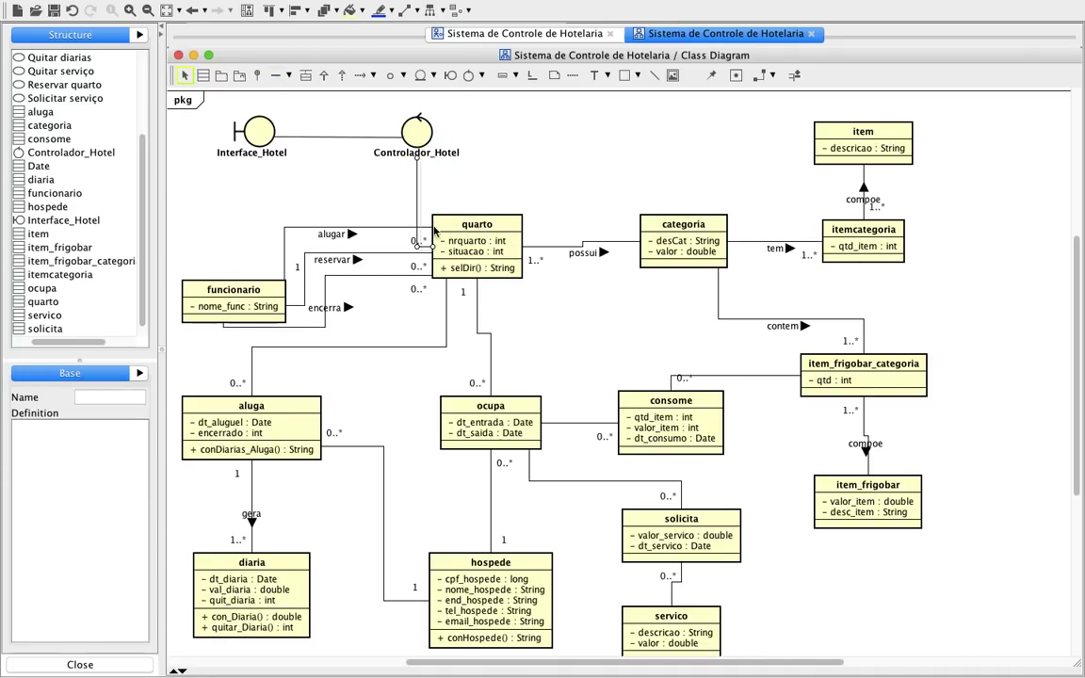
left_click_drag(417, 139, 486, 148)
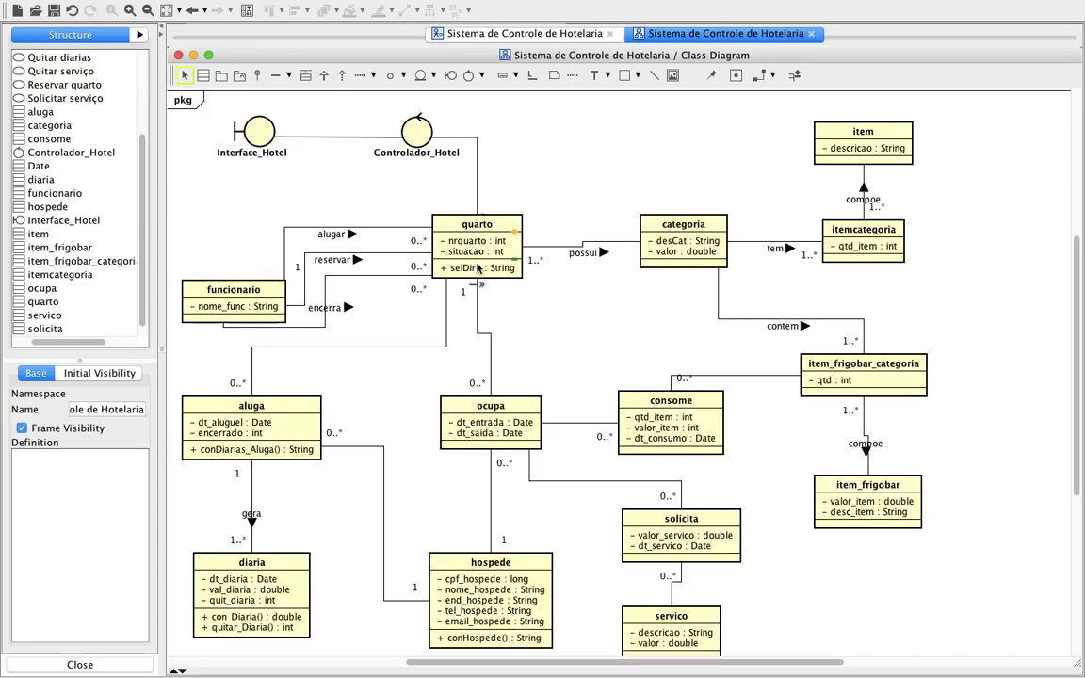
left_click(655, 401)
left_click(605, 140)
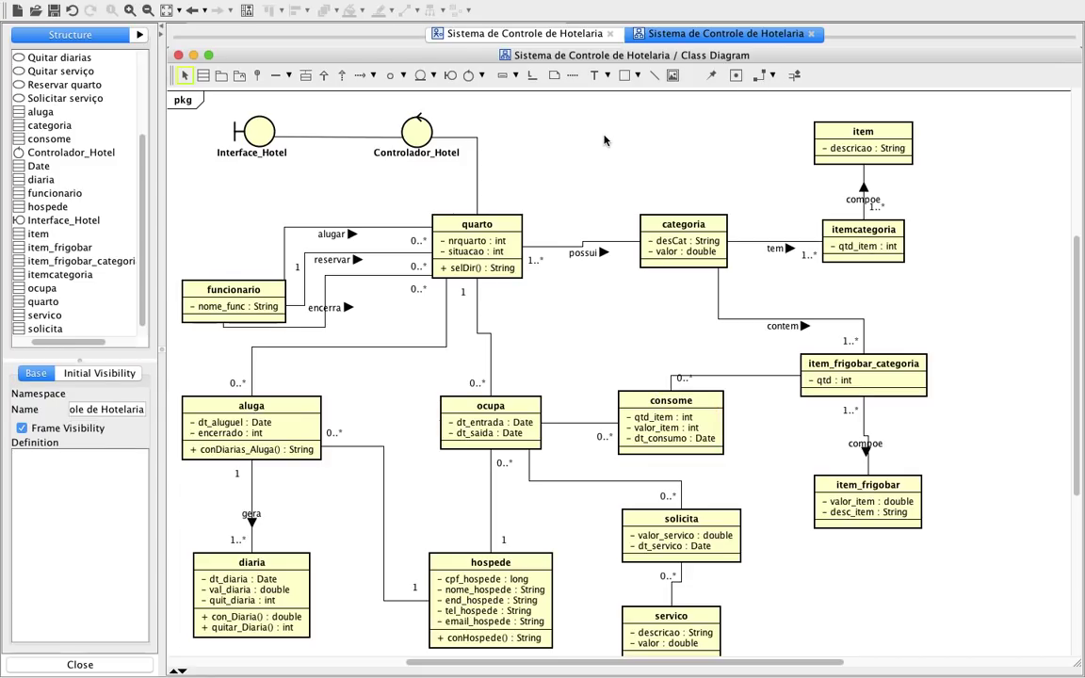